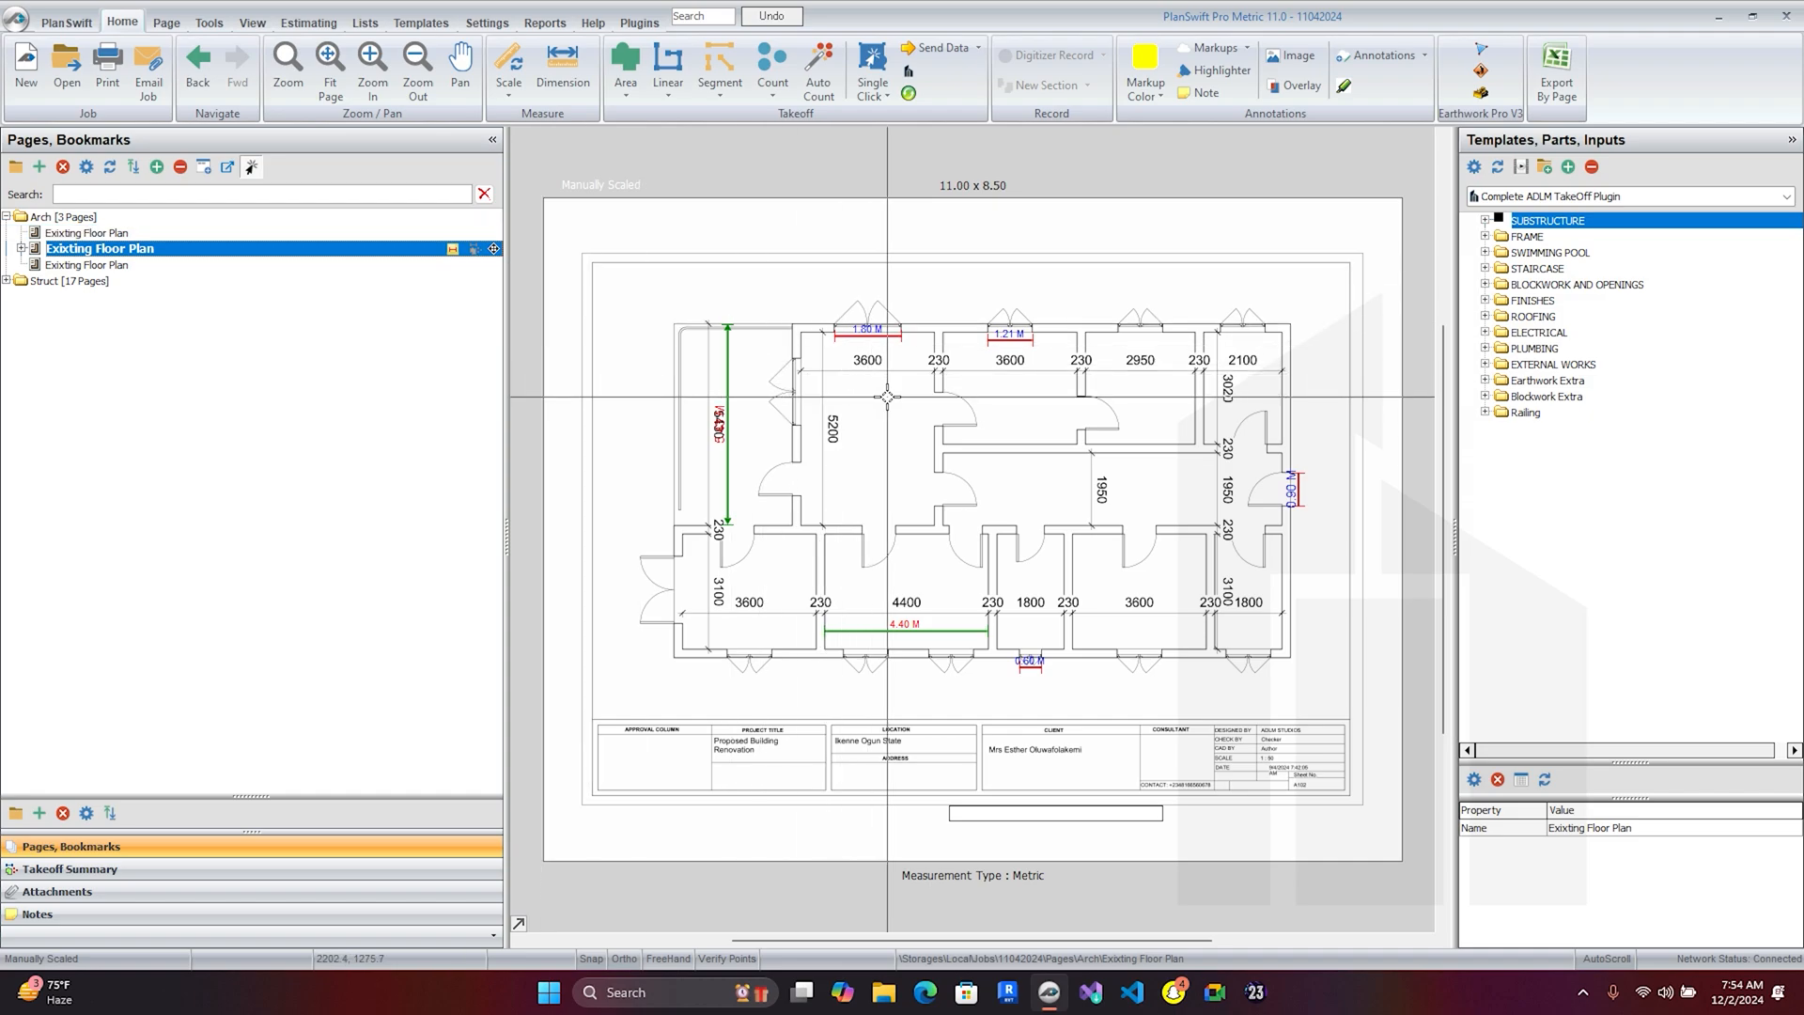
- Inspect the dimensioned floor plan and expand the FINISHES template folder to its wall, floor and ceiling groups
scroll(887, 398, "up", 3)
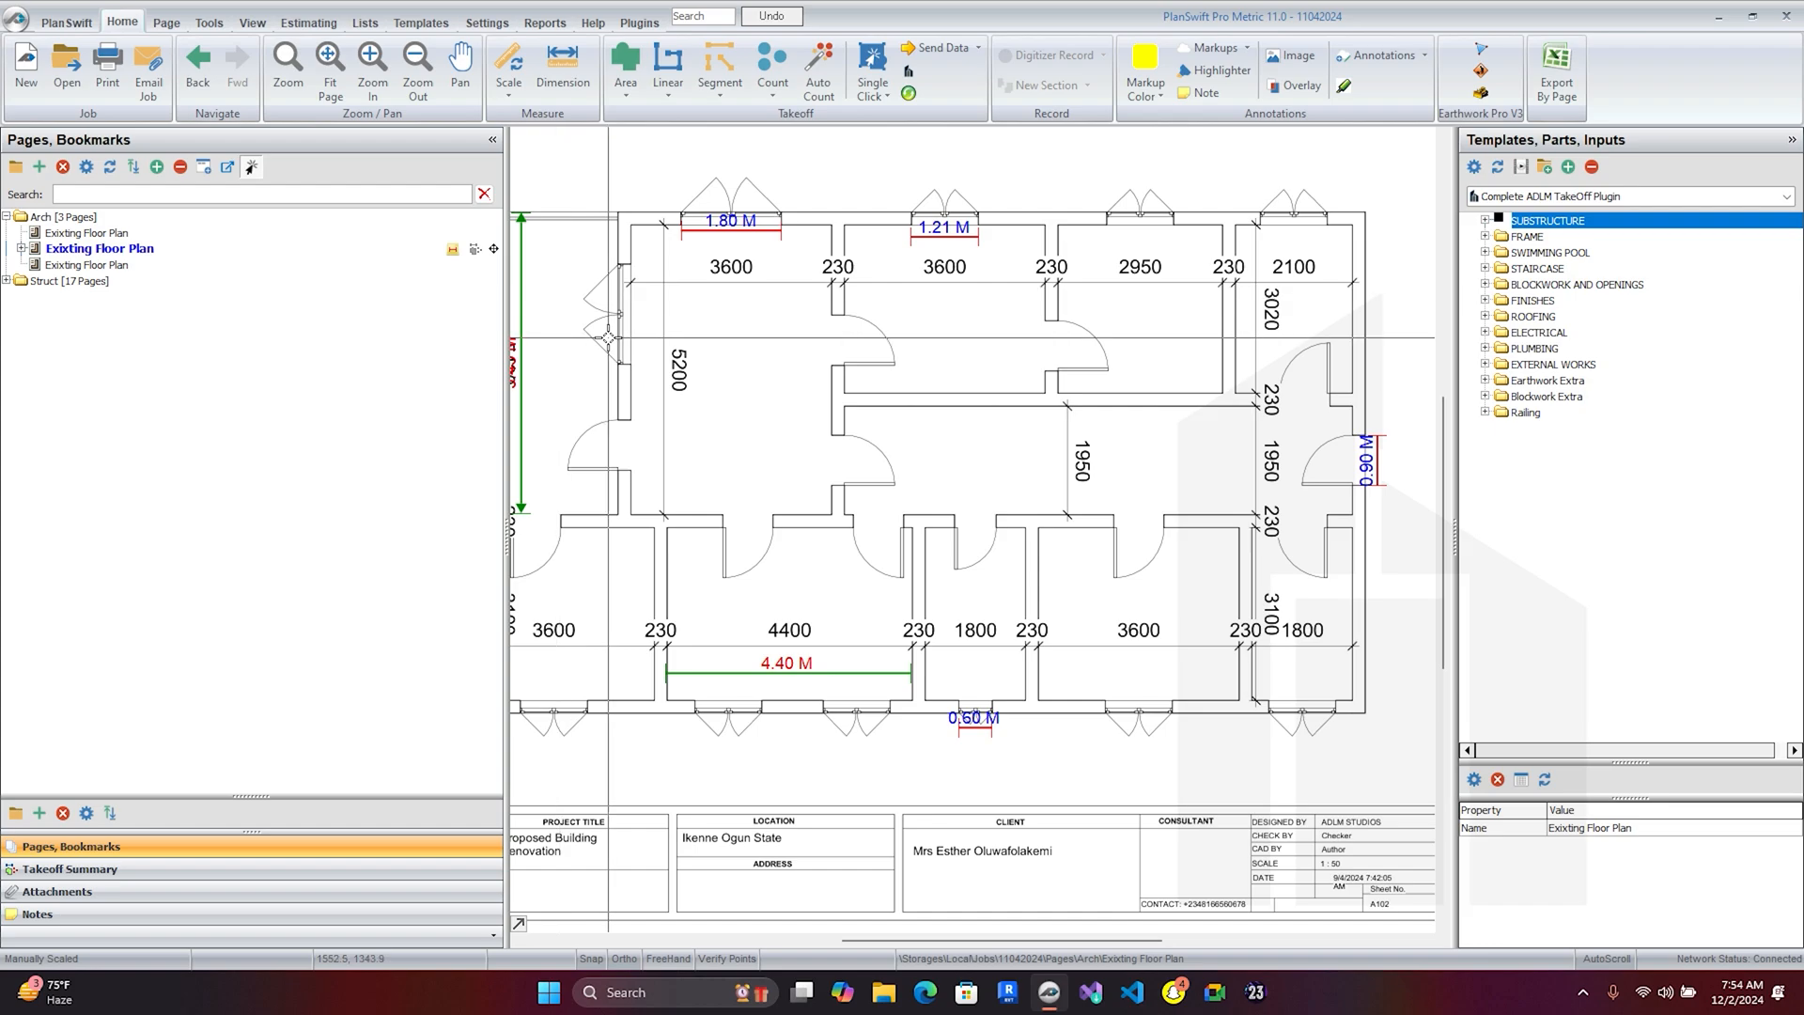
left_click_drag(668, 435, 682, 383)
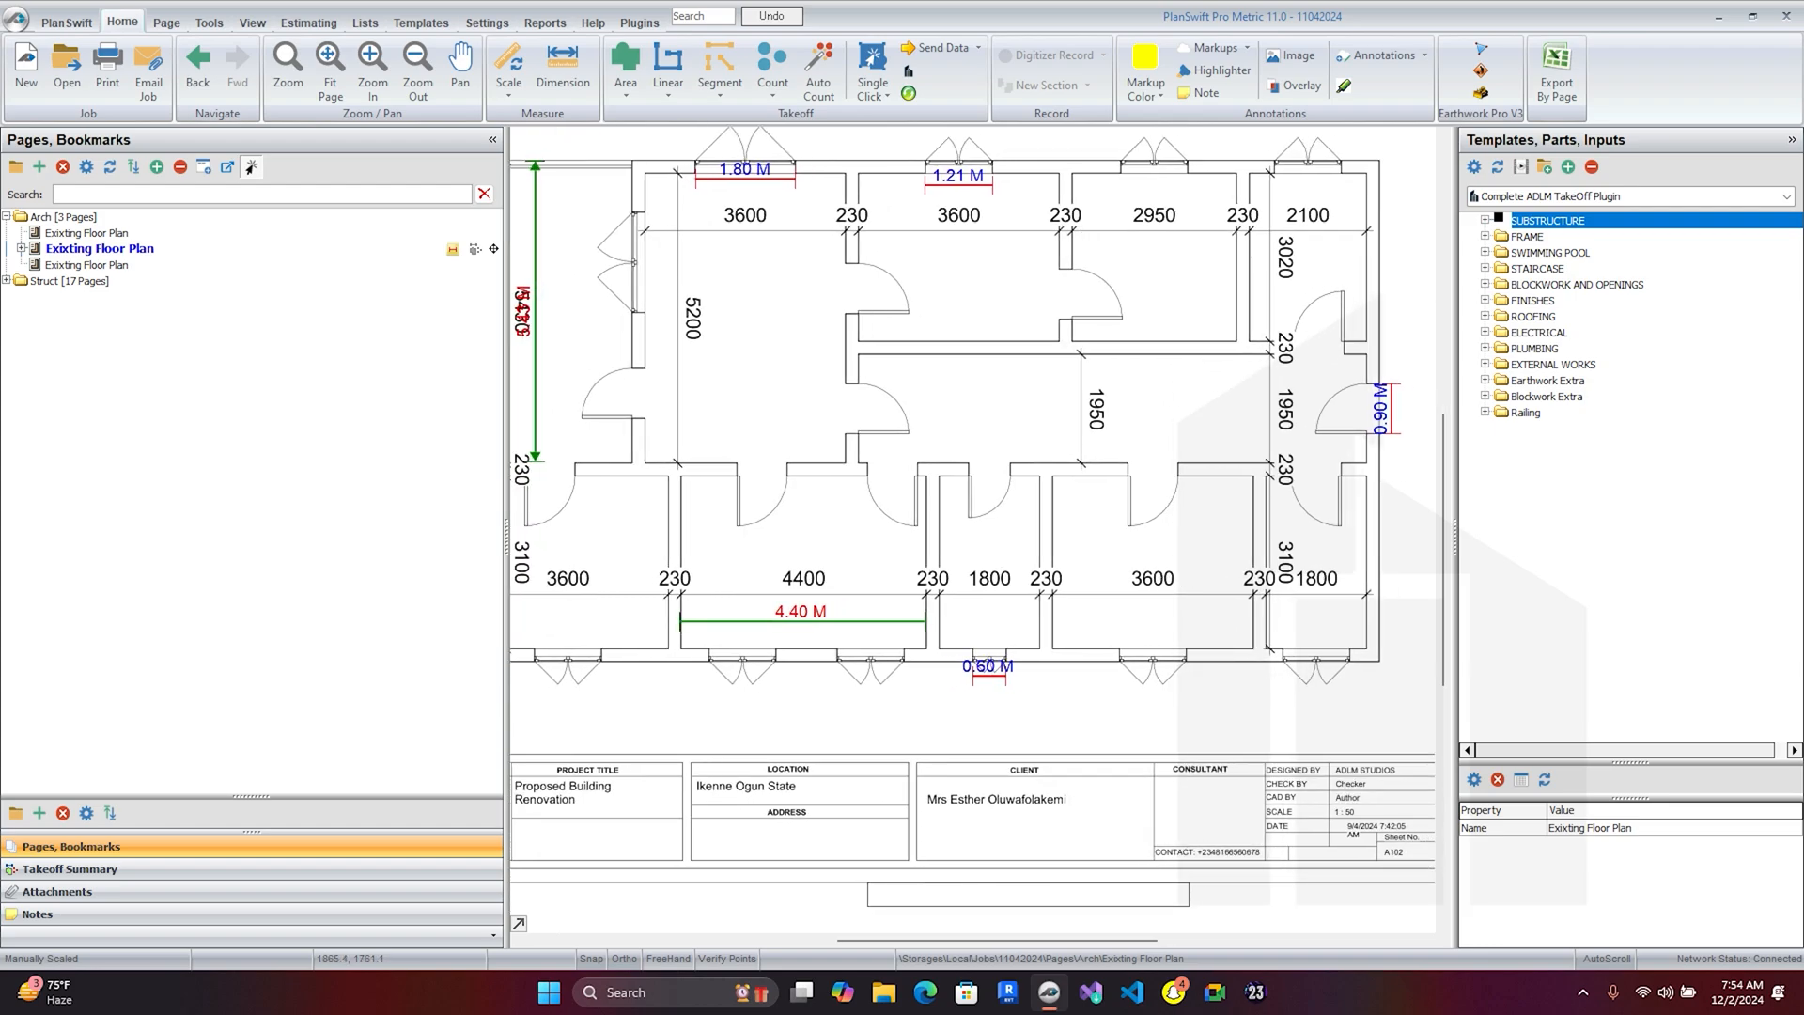
scroll(970, 305, "down", 3)
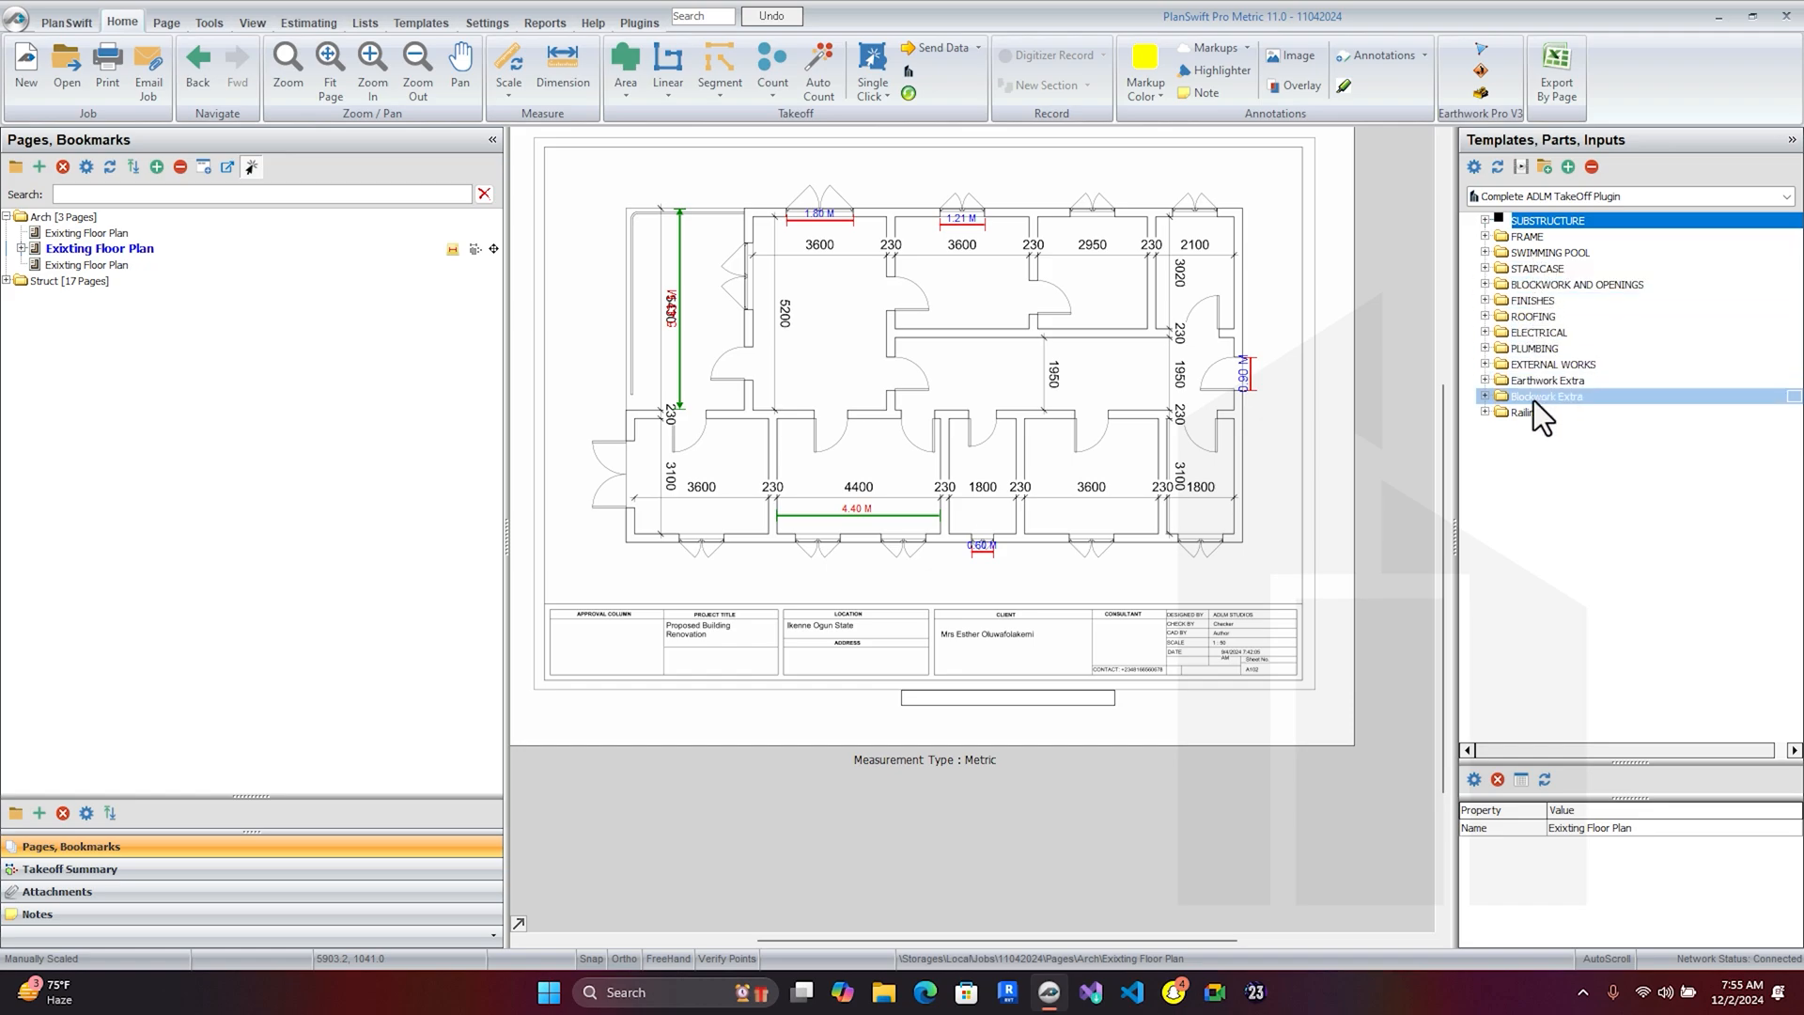
left_click(1486, 302)
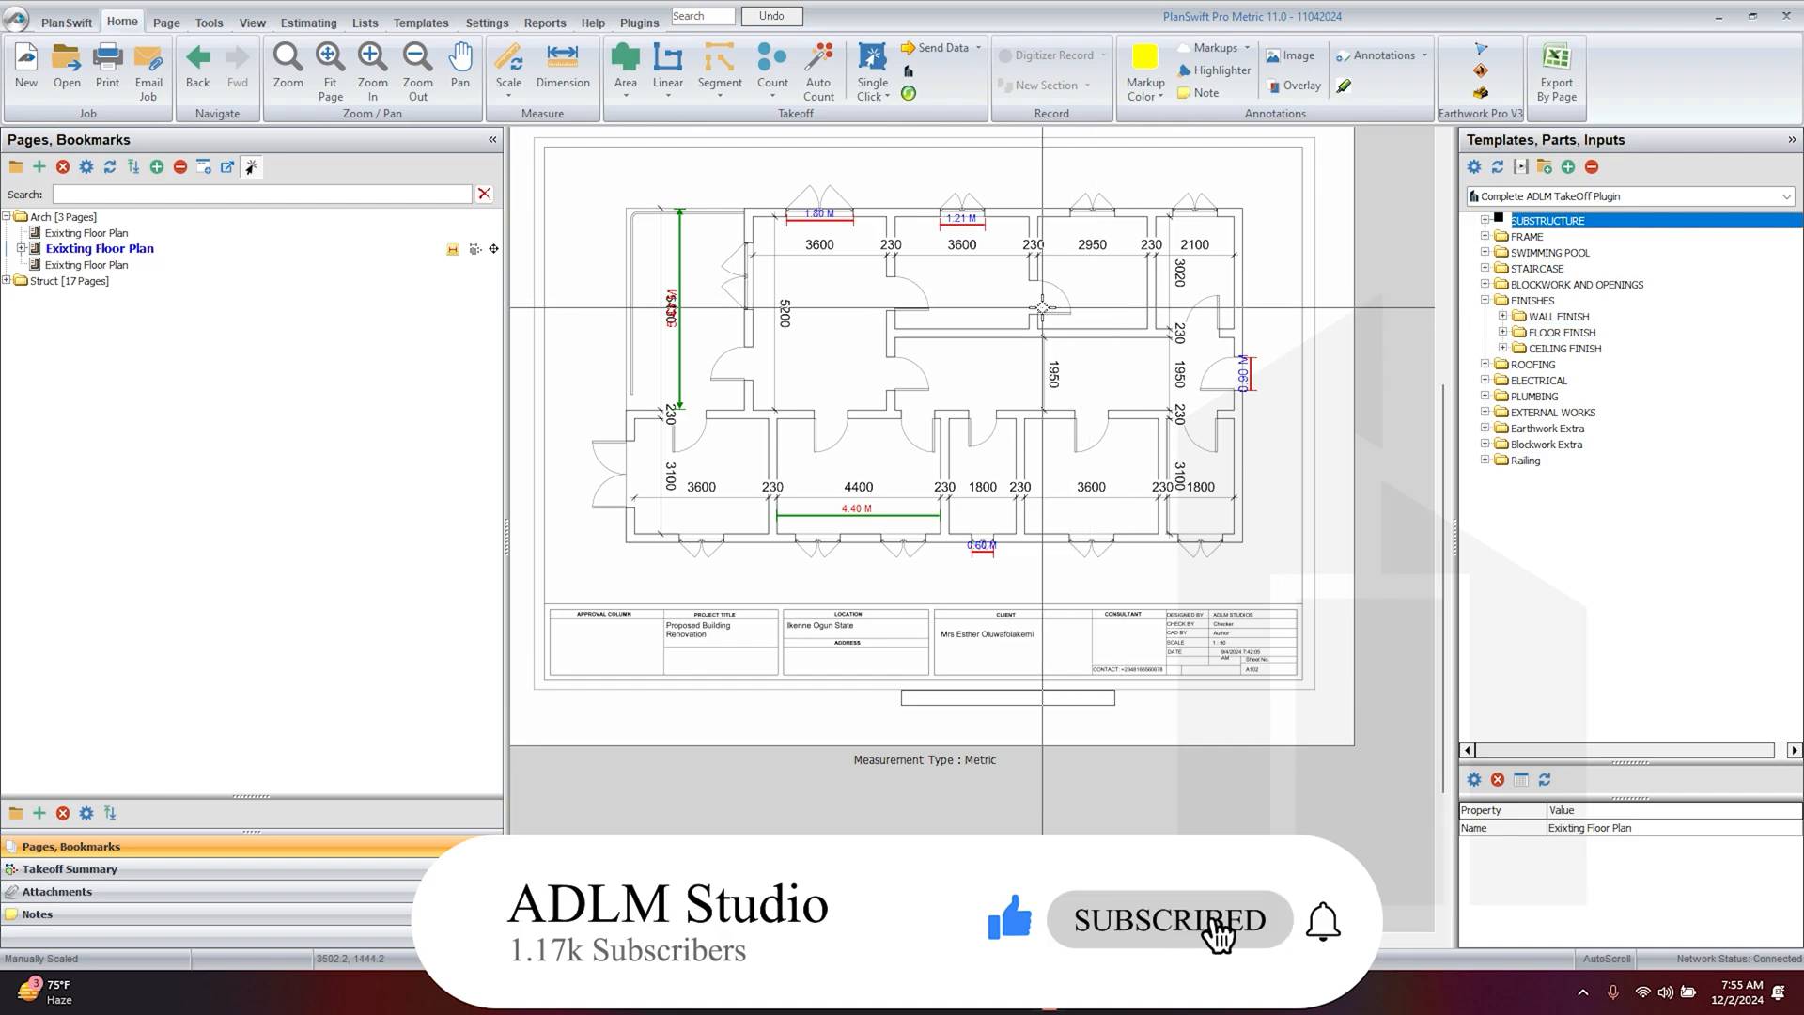
- Compare the Arch floor plan pages by viewing the opening-dimension page and the page with room names
left_click_drag(1042, 307, 1060, 311)
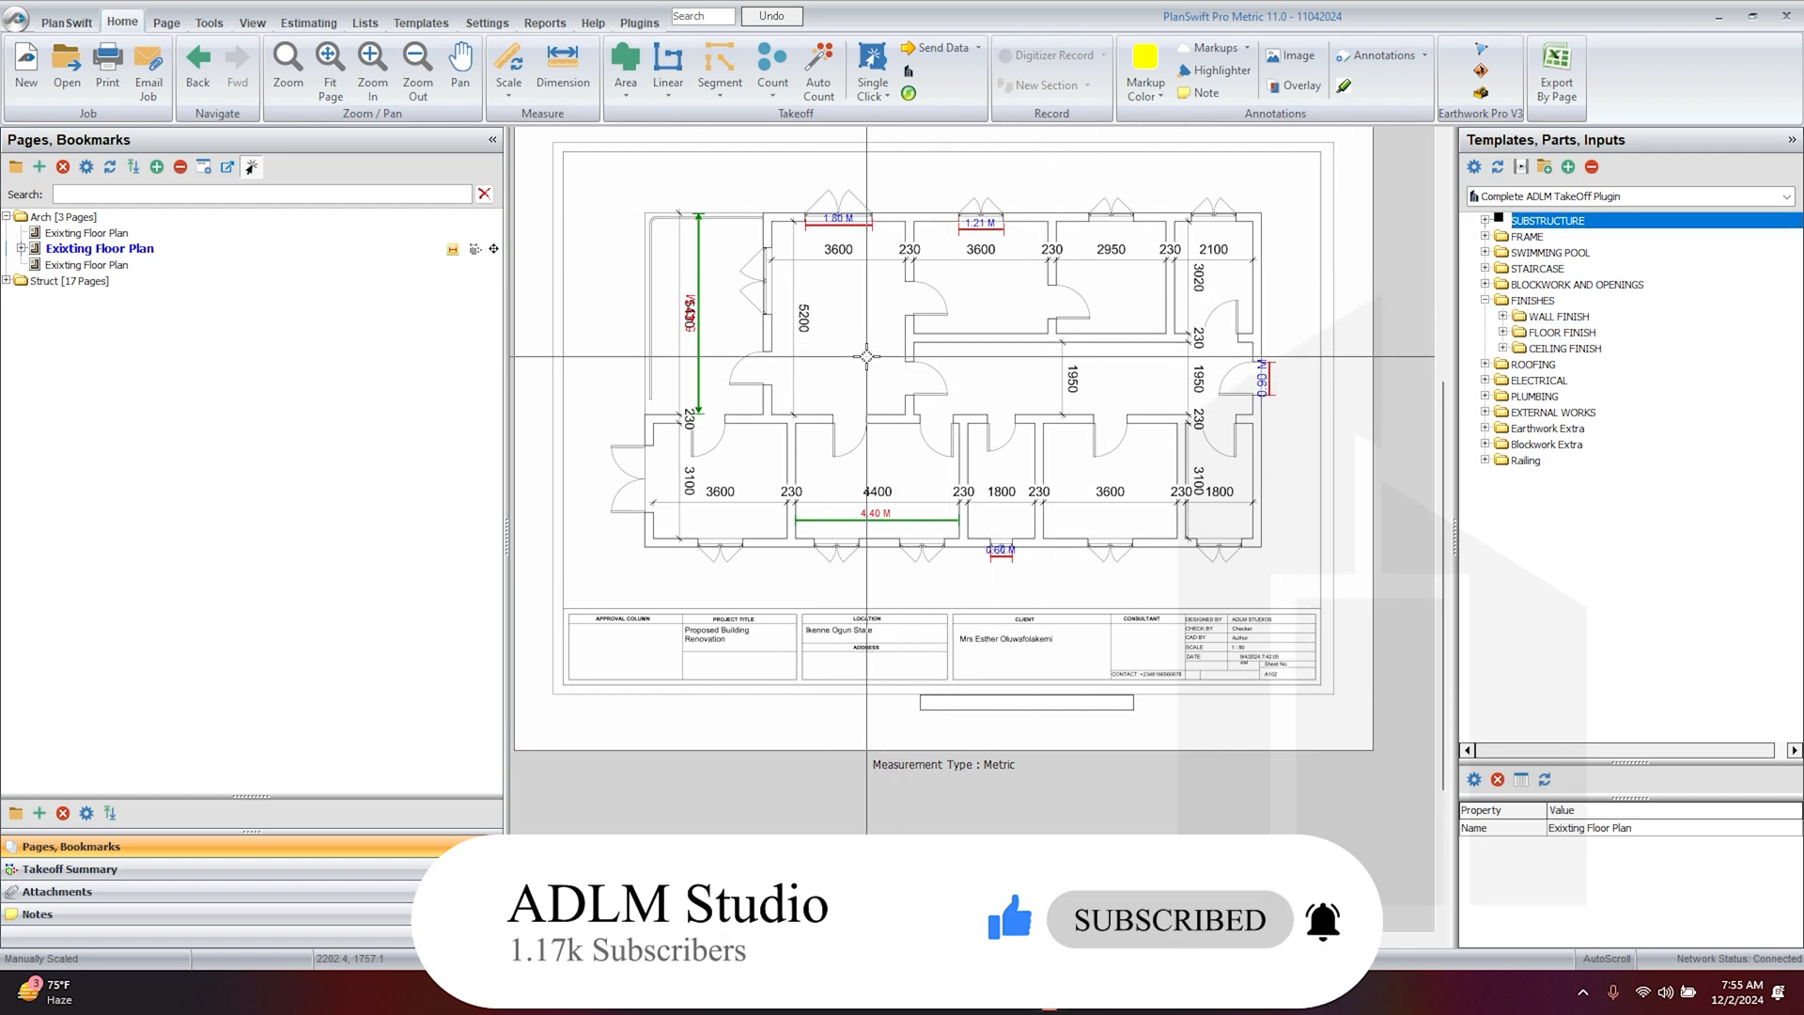
left_click(351, 262)
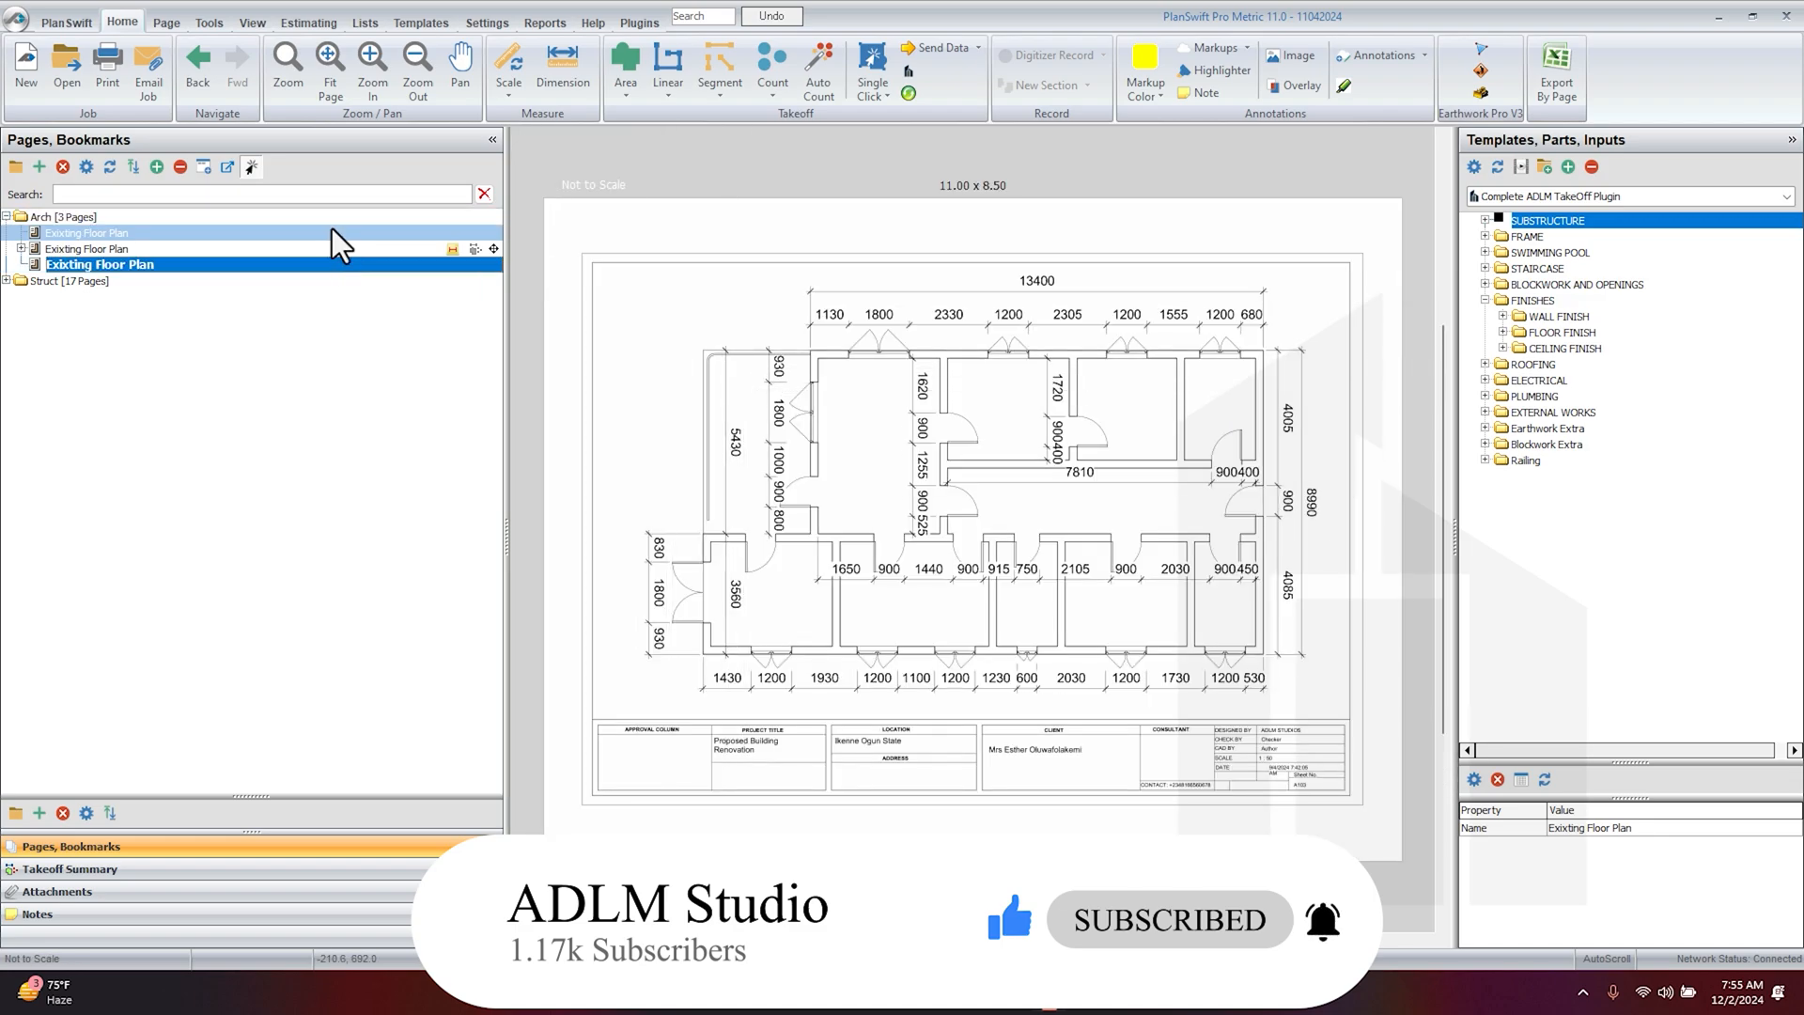
left_click(333, 232)
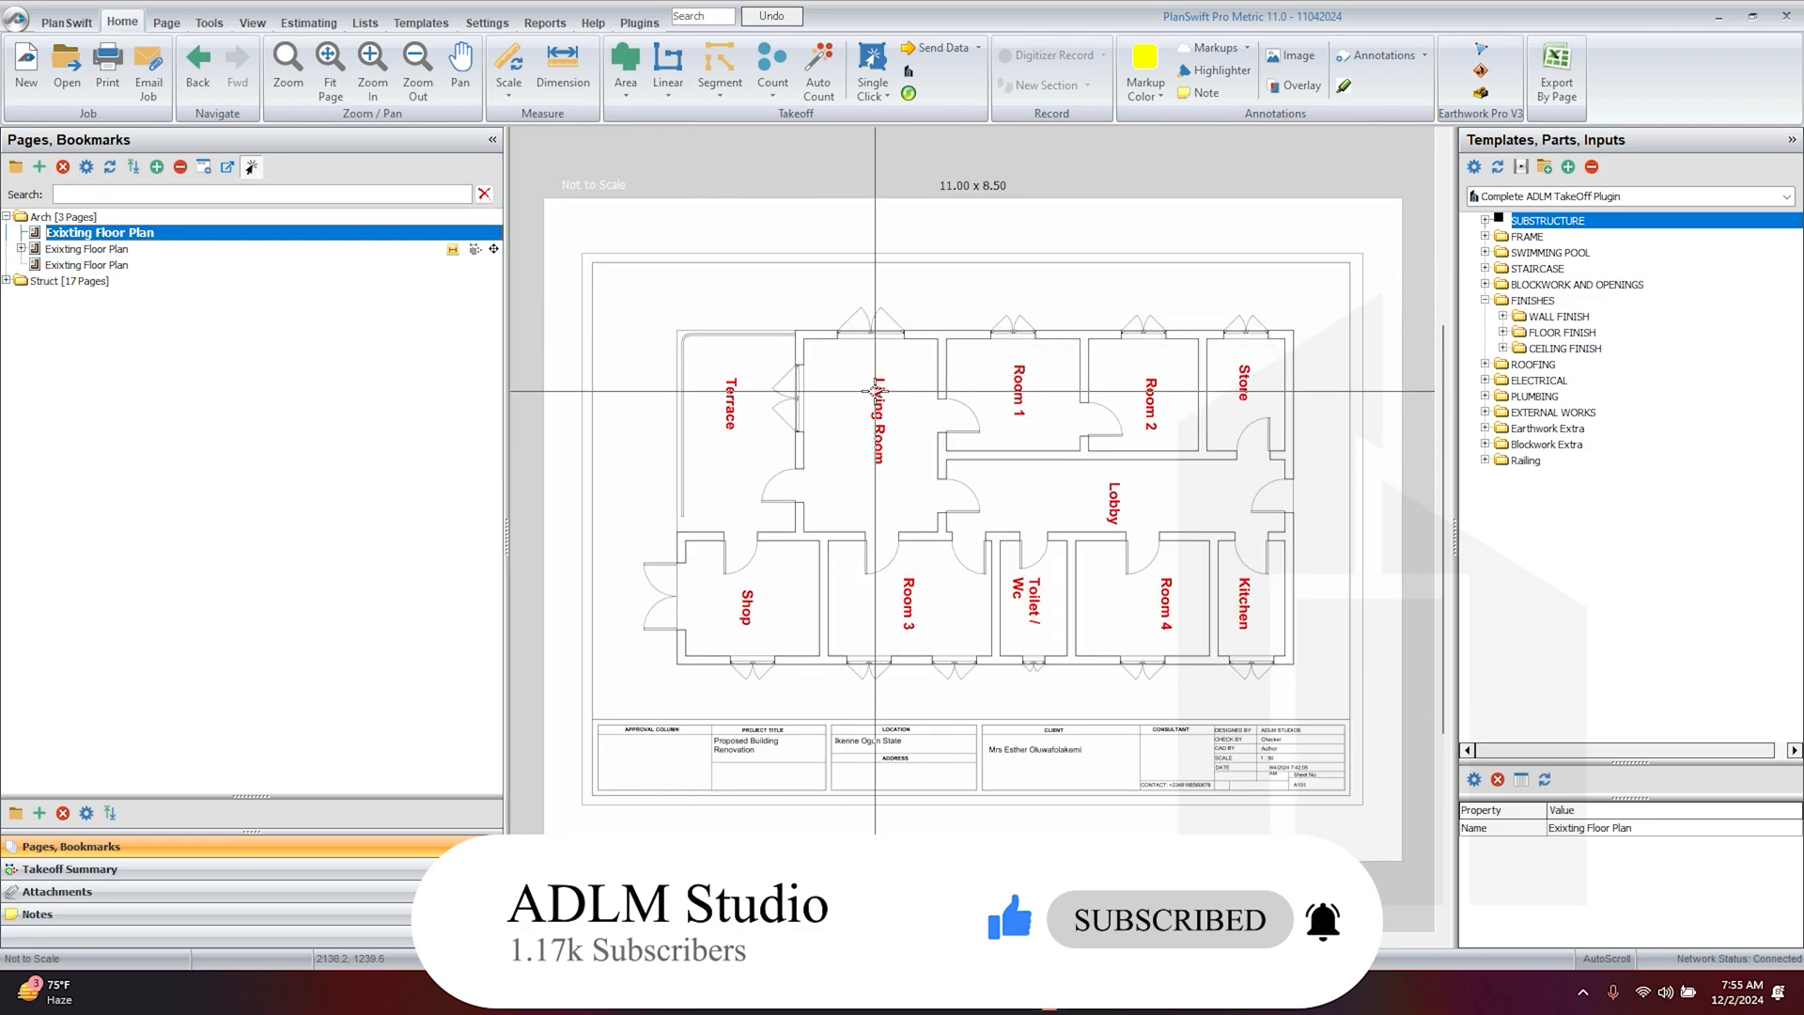
left_click_drag(876, 366, 844, 331)
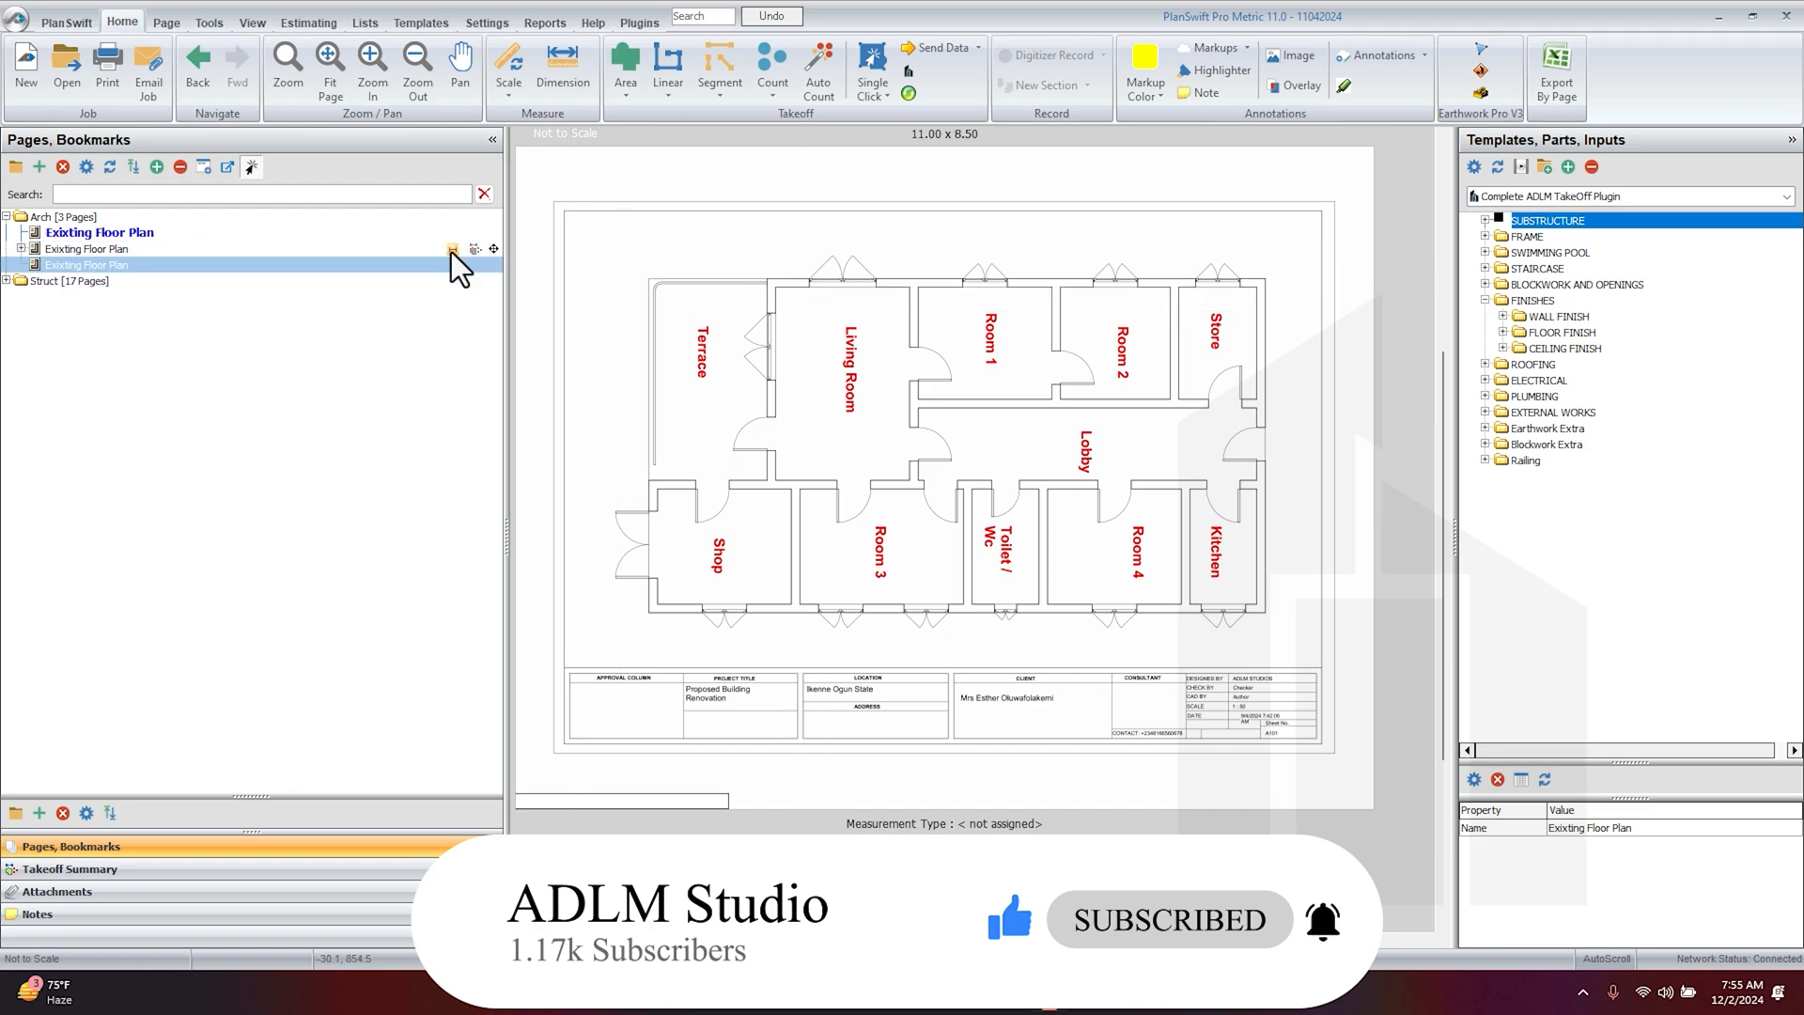
- Open the second Arch floor plan page in a new tab and show the room-name page in the original tab
left_click(384, 247)
right_click(383, 248)
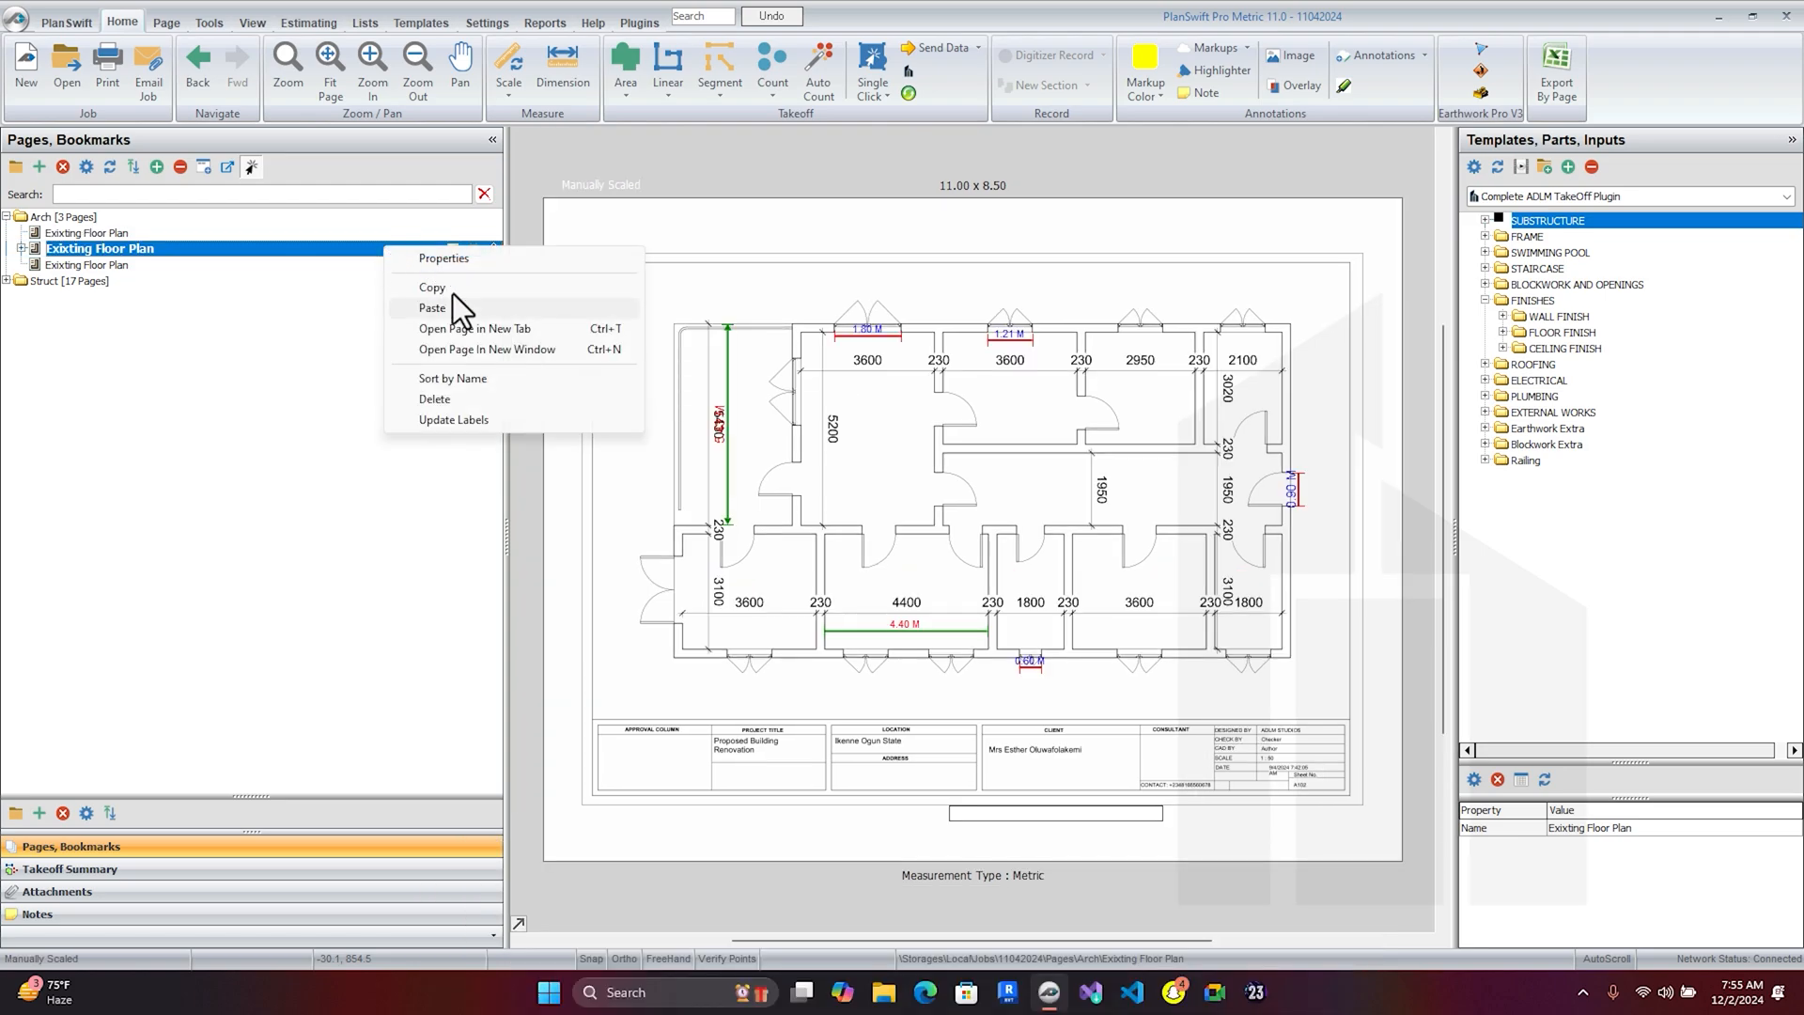
left_click(520, 337)
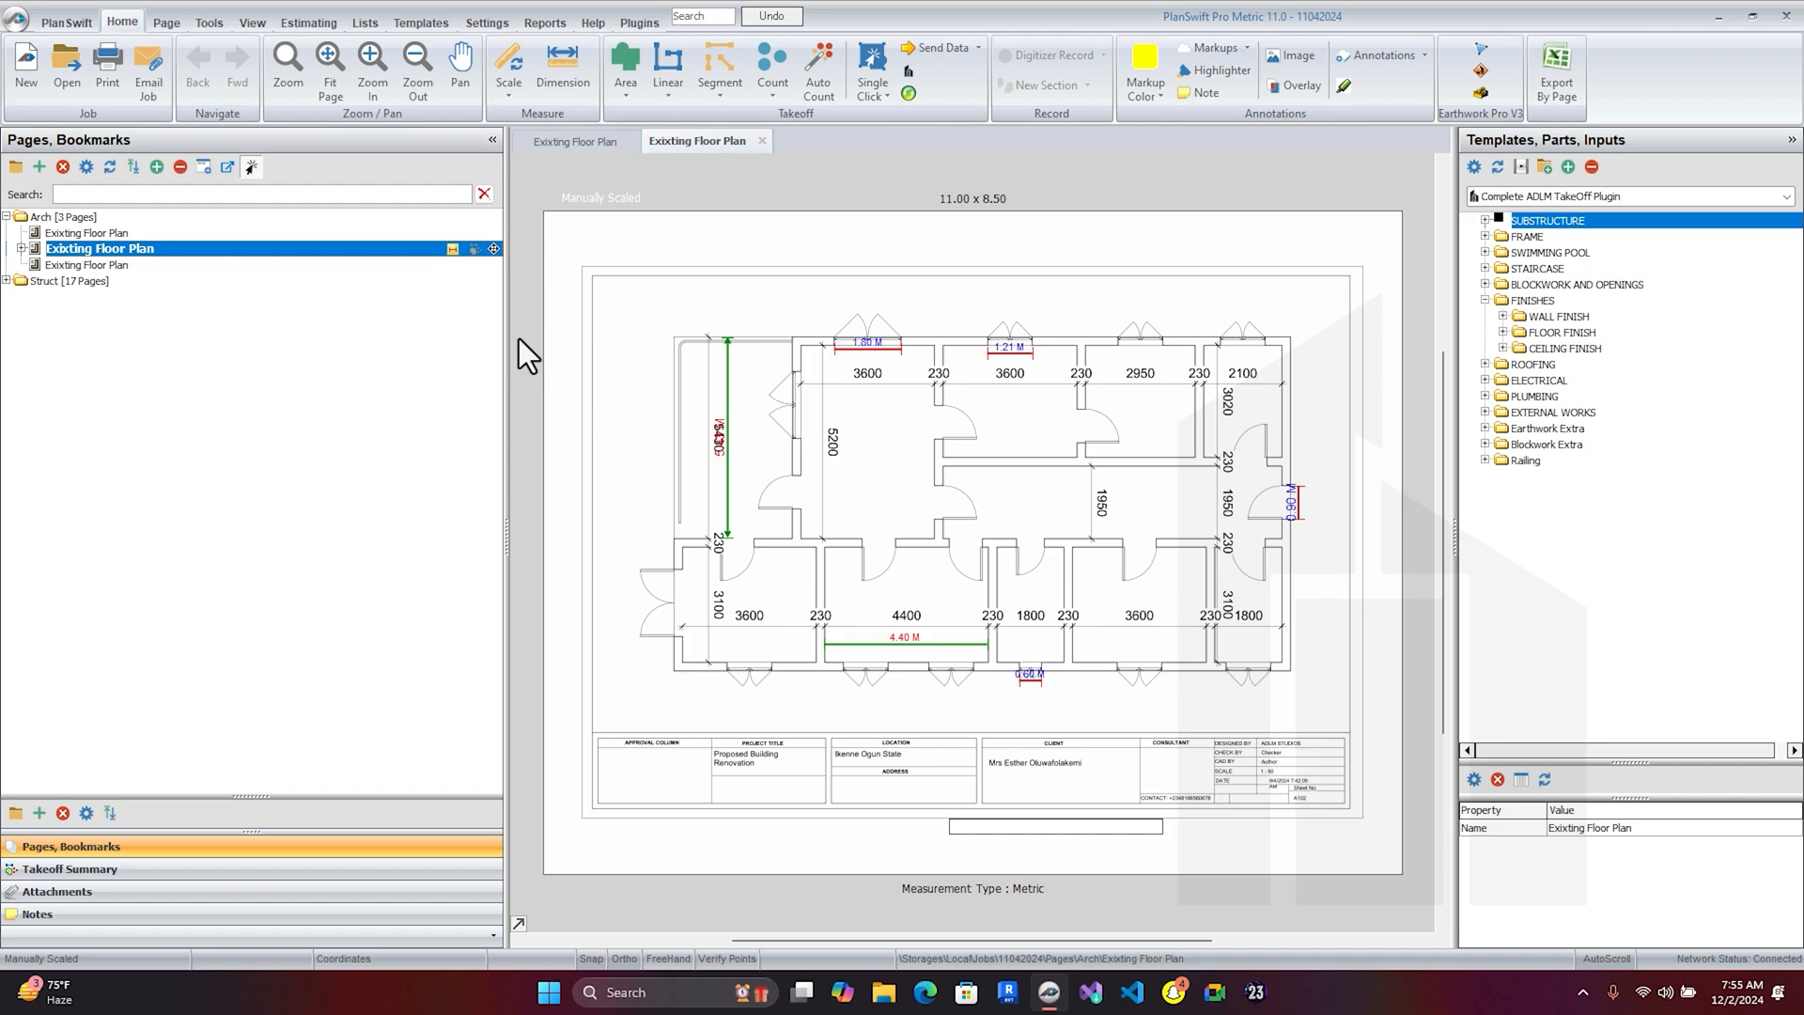
left_click(568, 140)
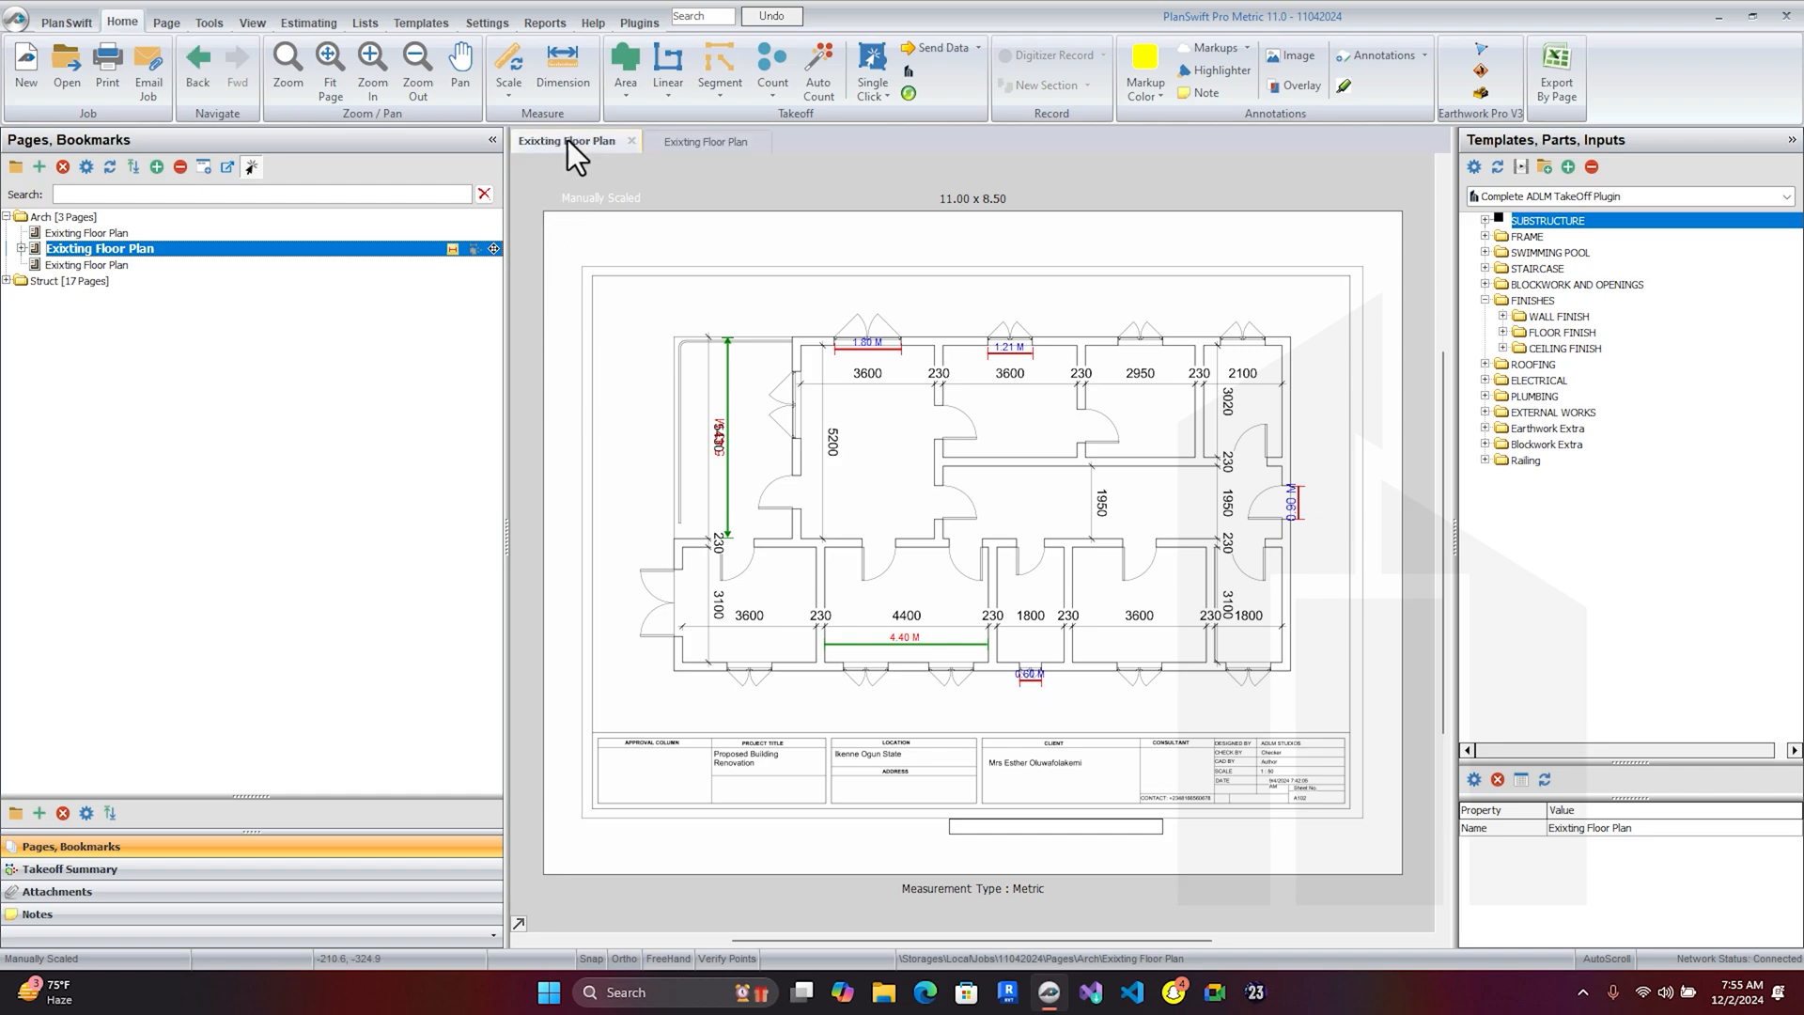
left_click(252, 234)
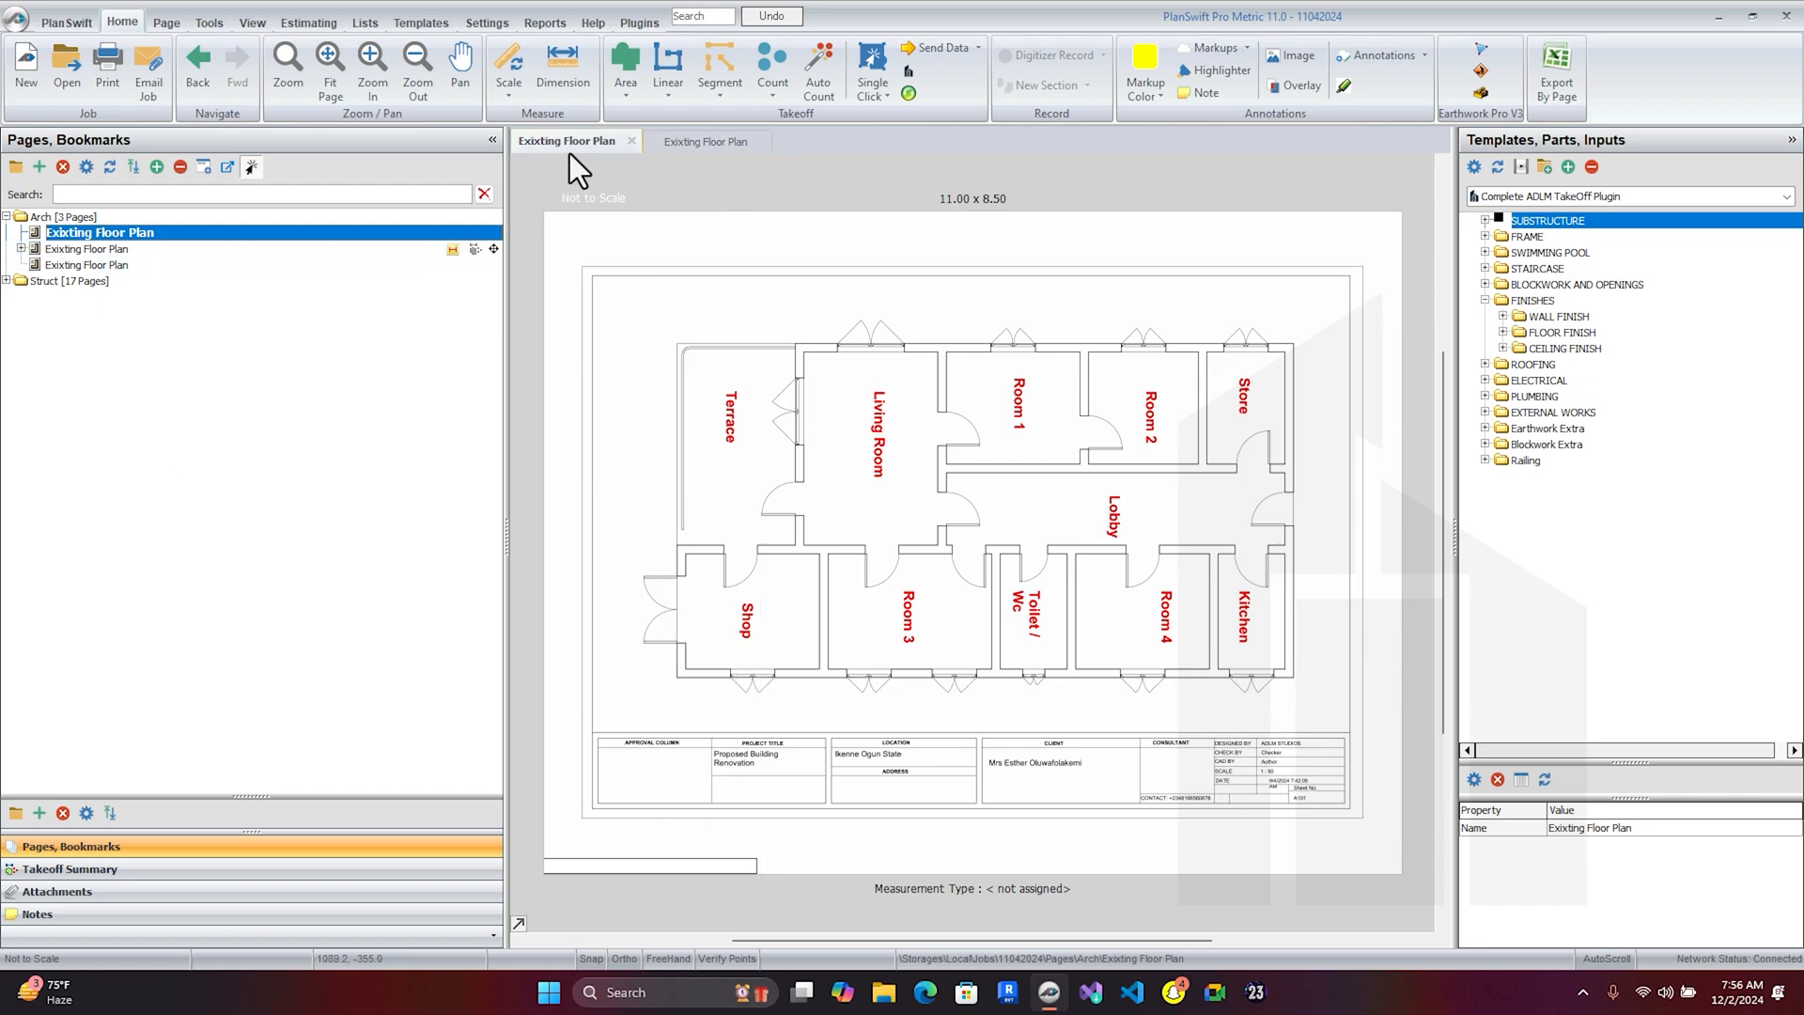
left_click(684, 139)
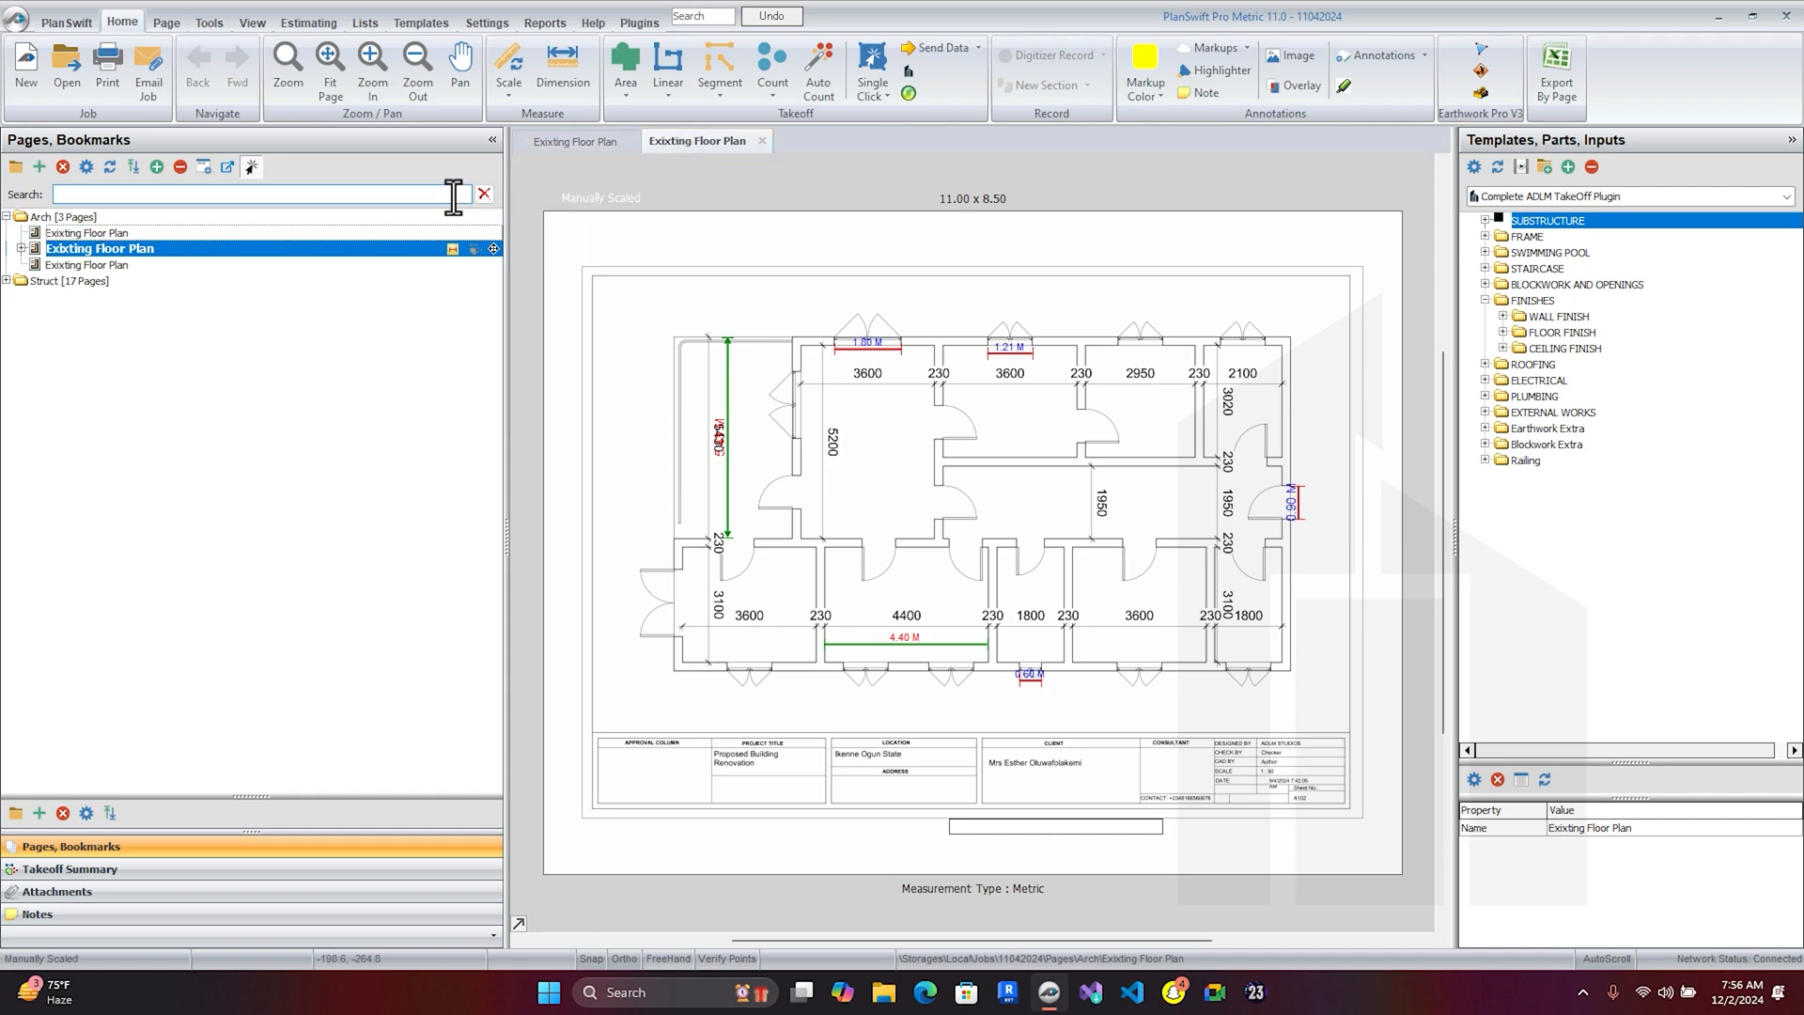
- Open the dimensioned floor plan page in a separate window and move that window to the other monitor
right_click(168, 248)
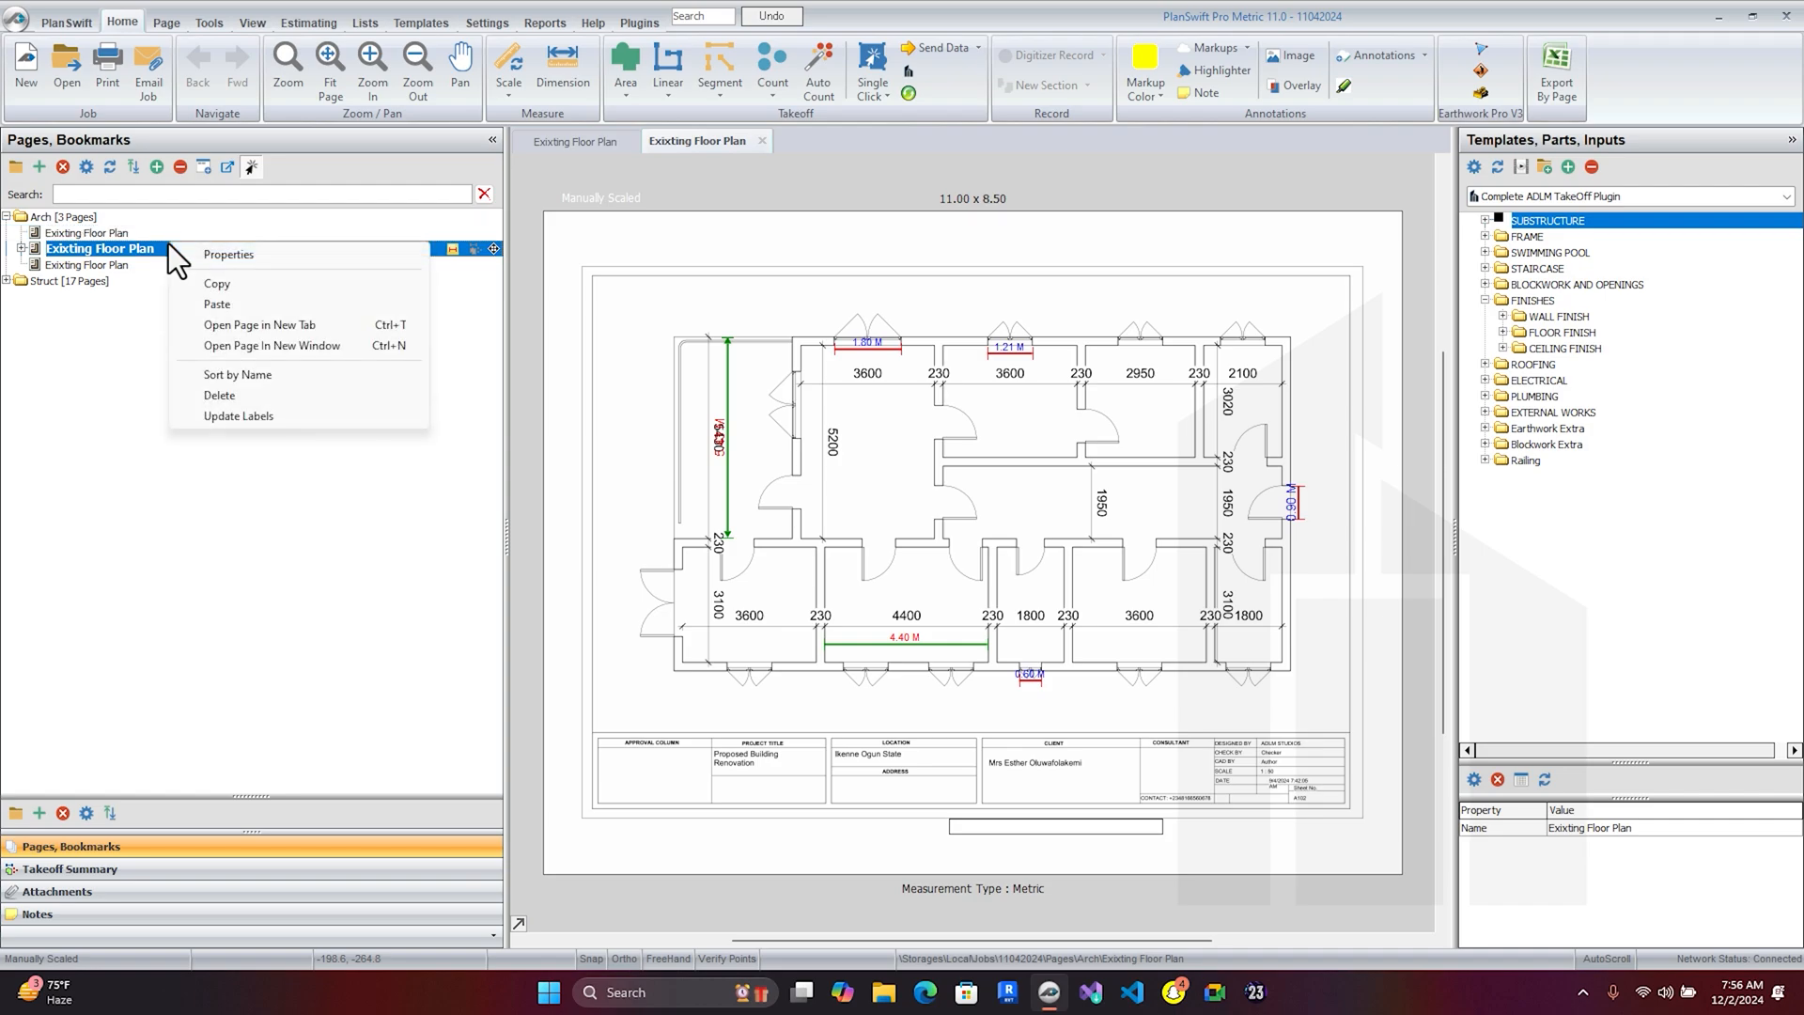
left_click(308, 350)
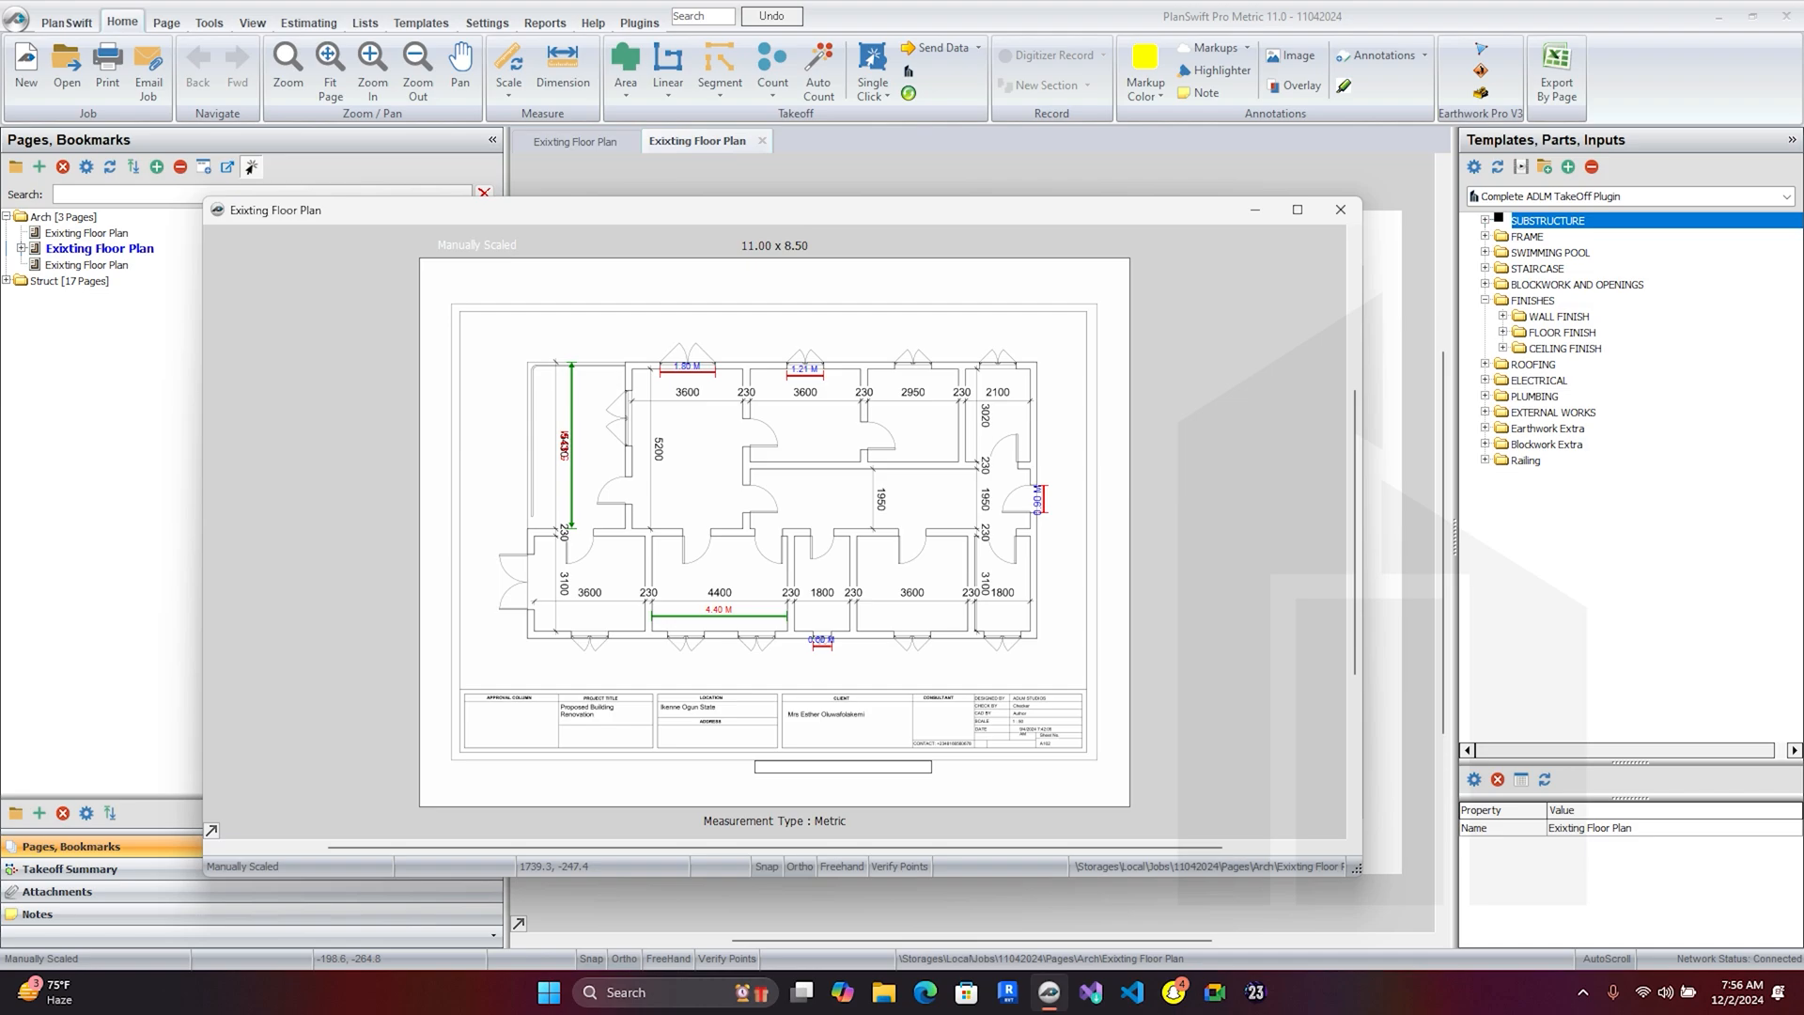
key("super+shift+Left")
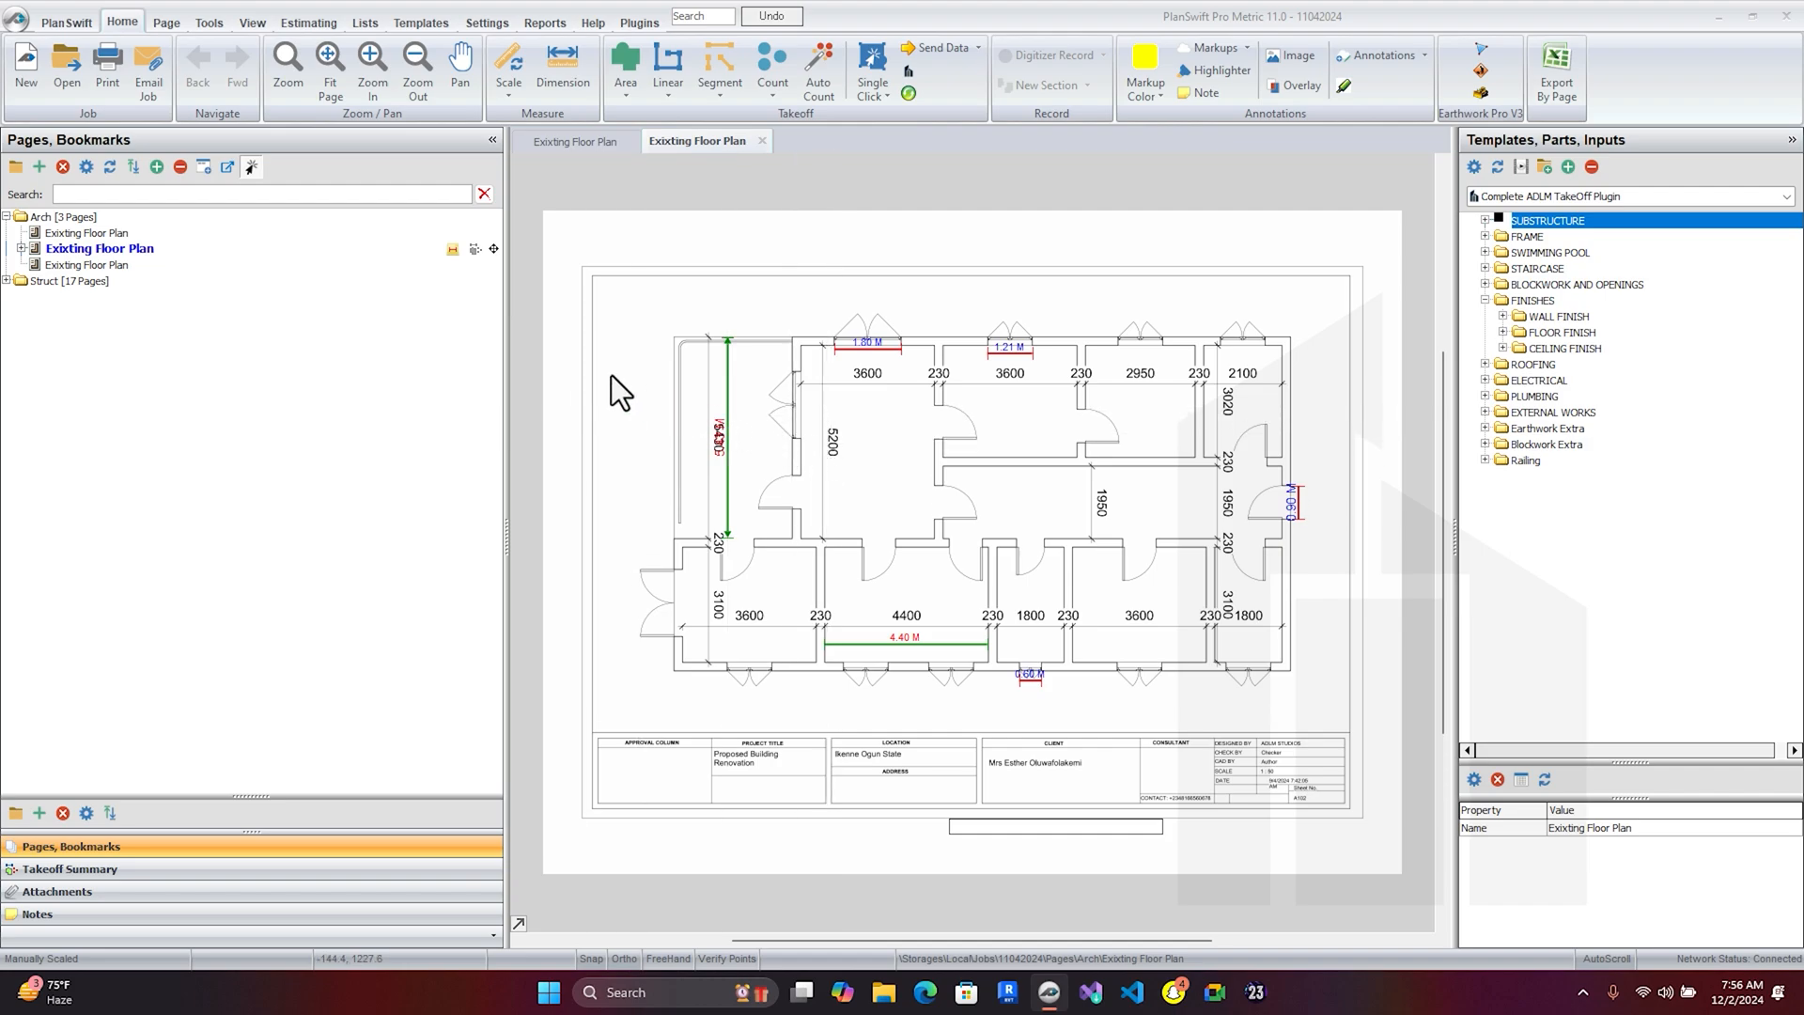
- Display the first Arch floor plan page, the one with room names, in the main window
left_click(170, 233)
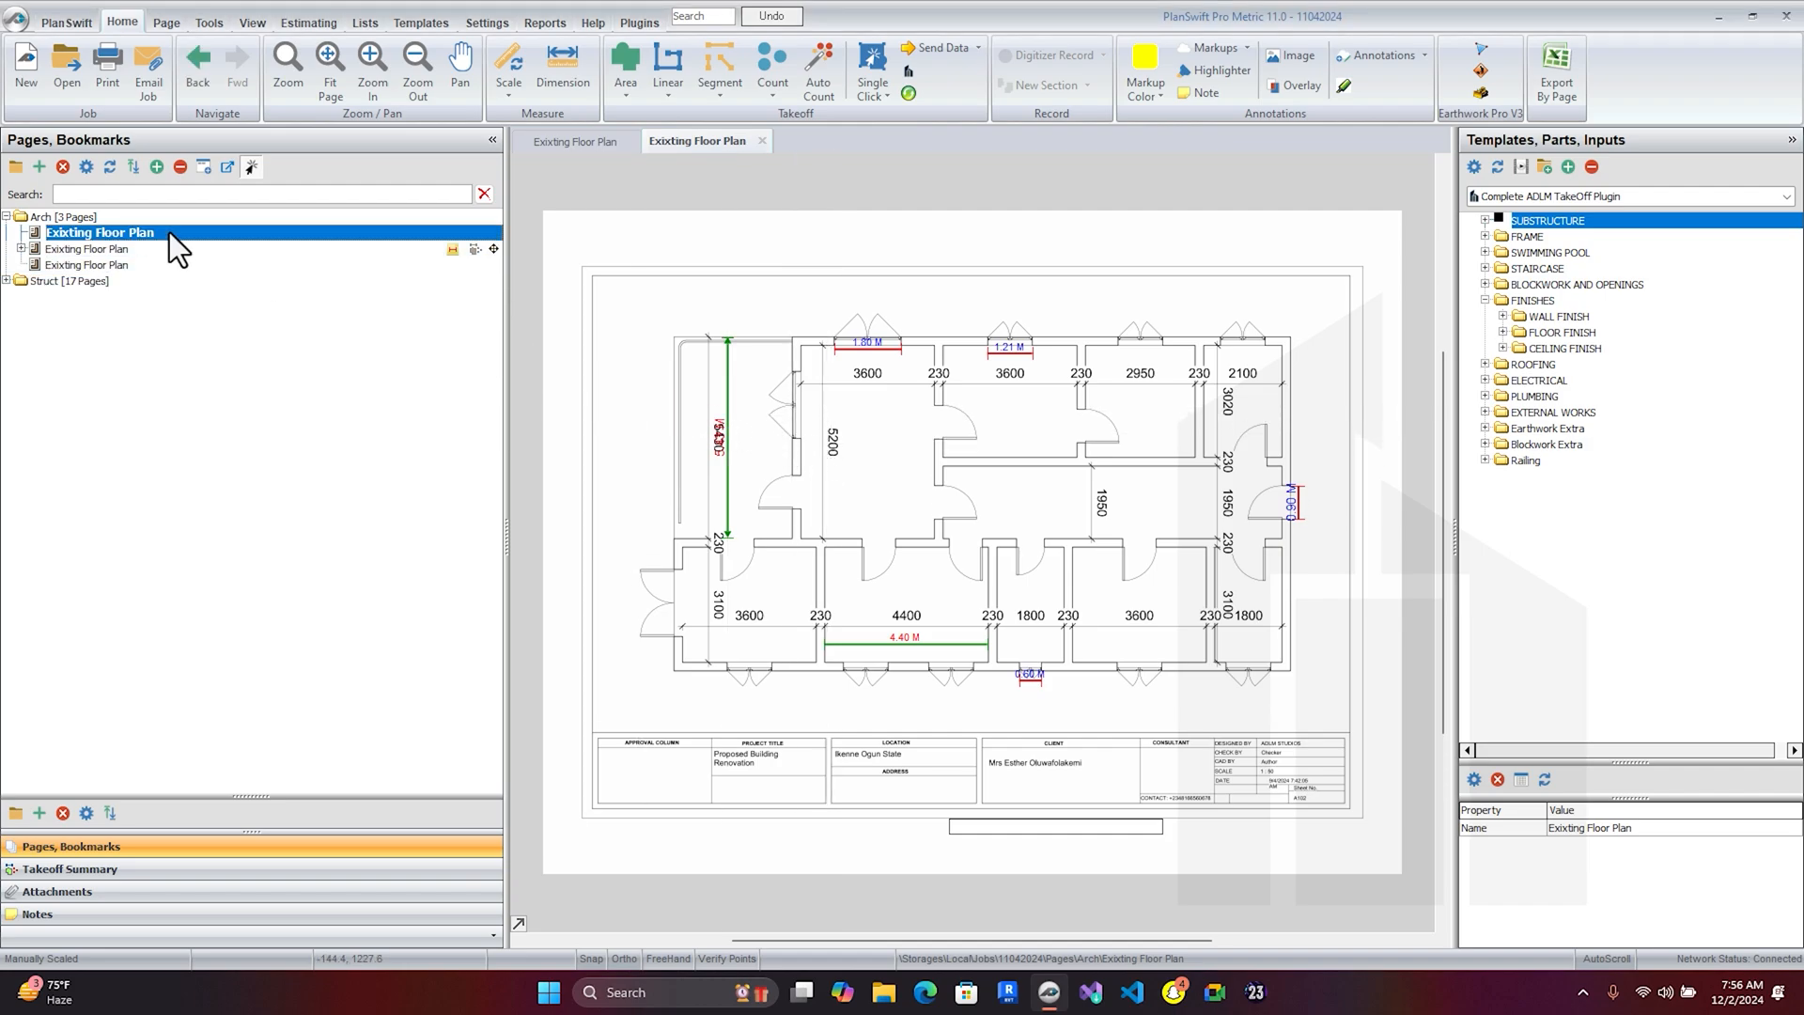
left_click(169, 254)
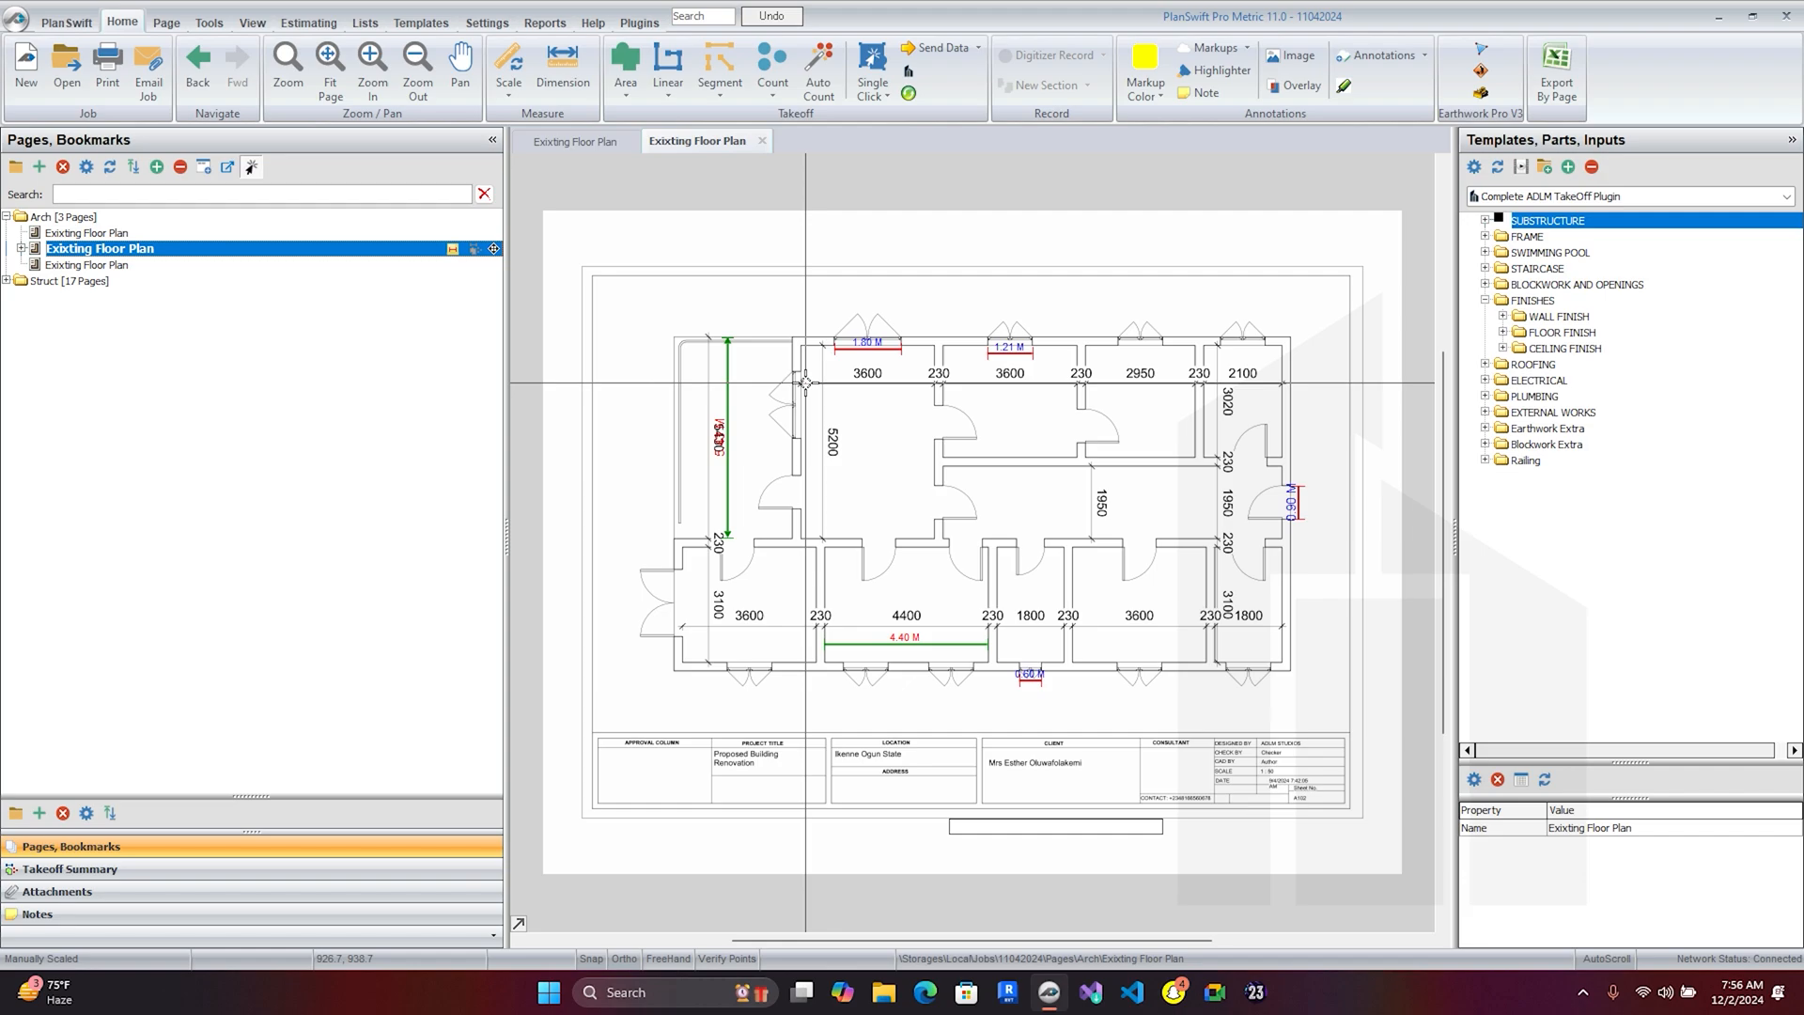
left_click(245, 238)
- Set the room-name page's metric scale to 3.6 M across the living room's inner width, with an automatic dimension line
scroll(964, 491, "up", 3)
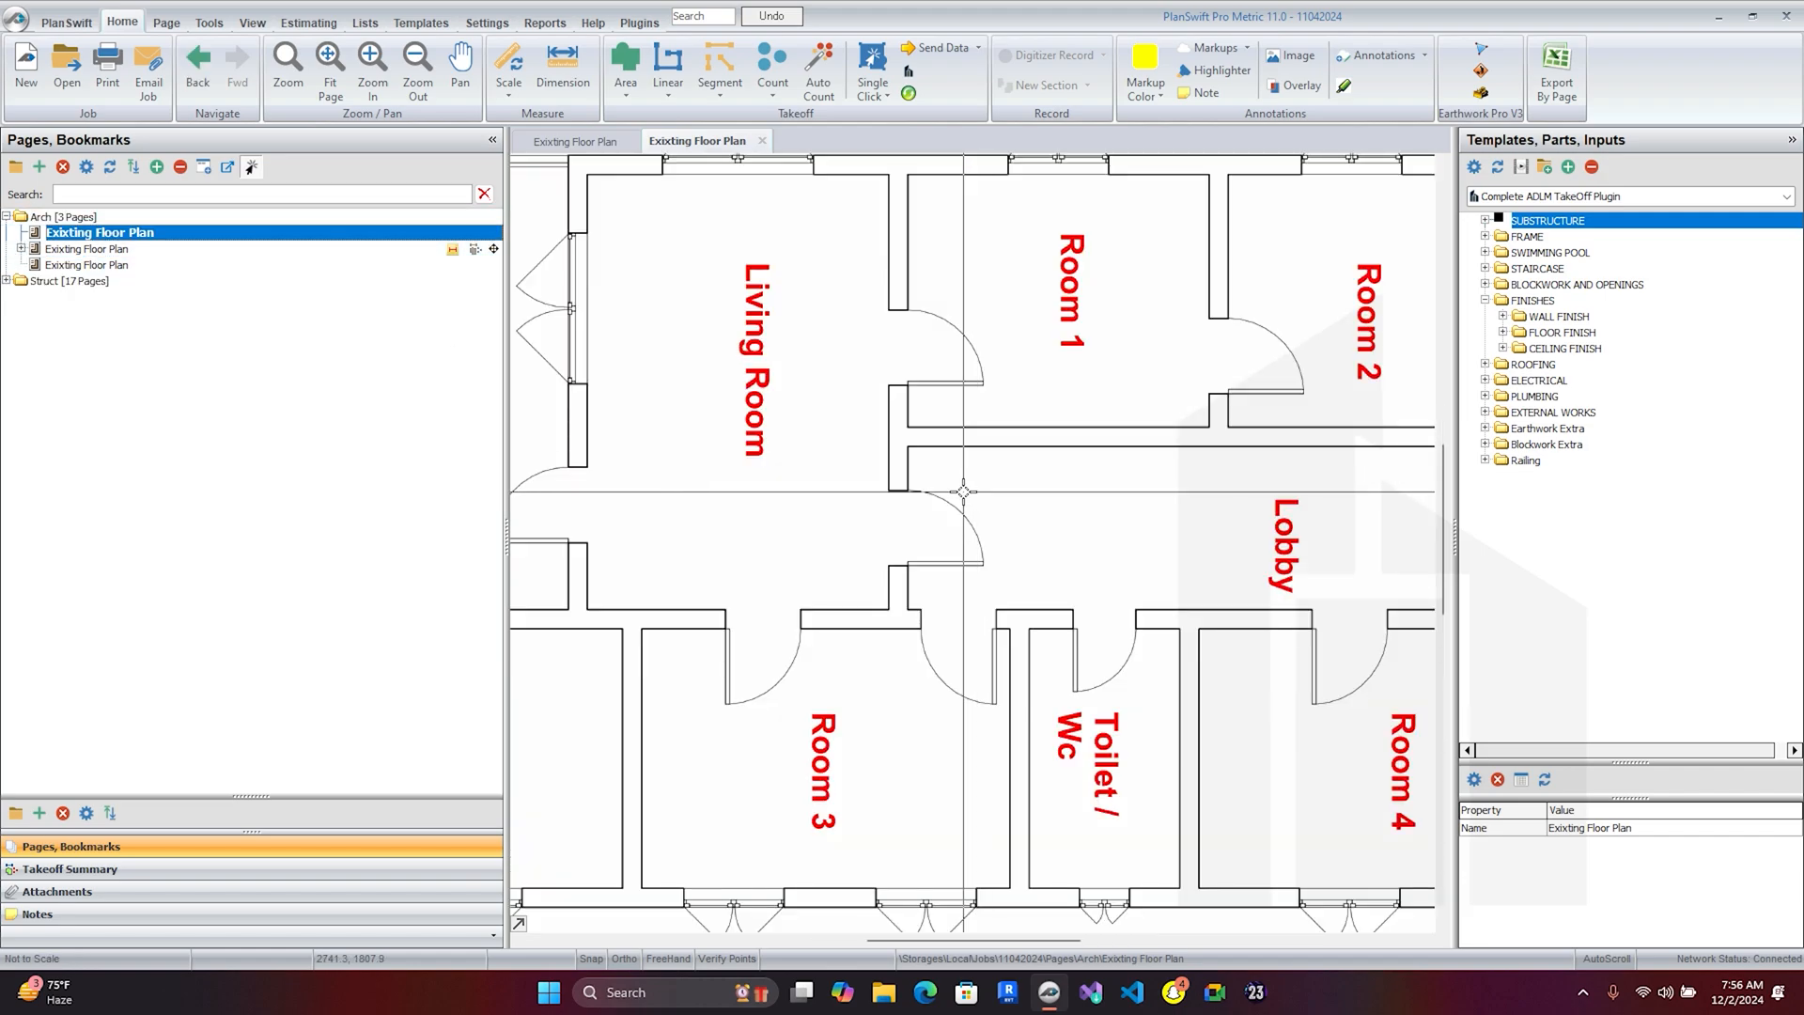
scroll(964, 492, "down", 2)
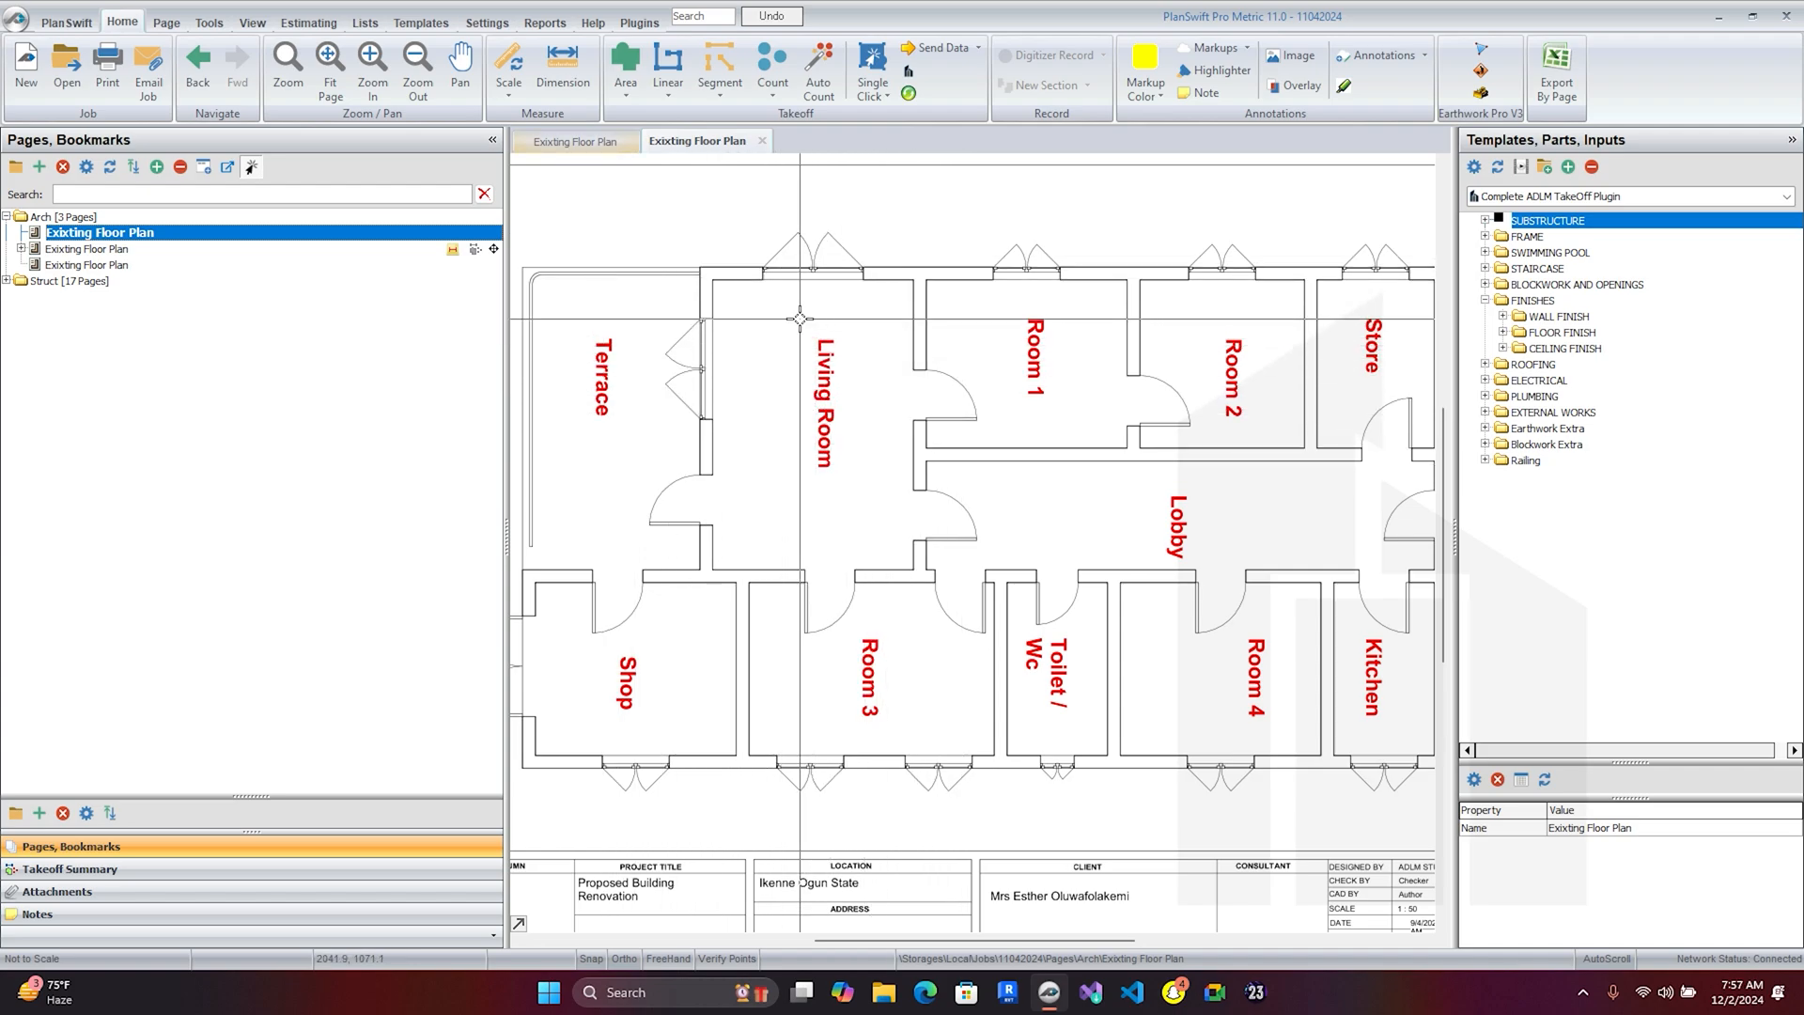
scroll(800, 319, "up", 2)
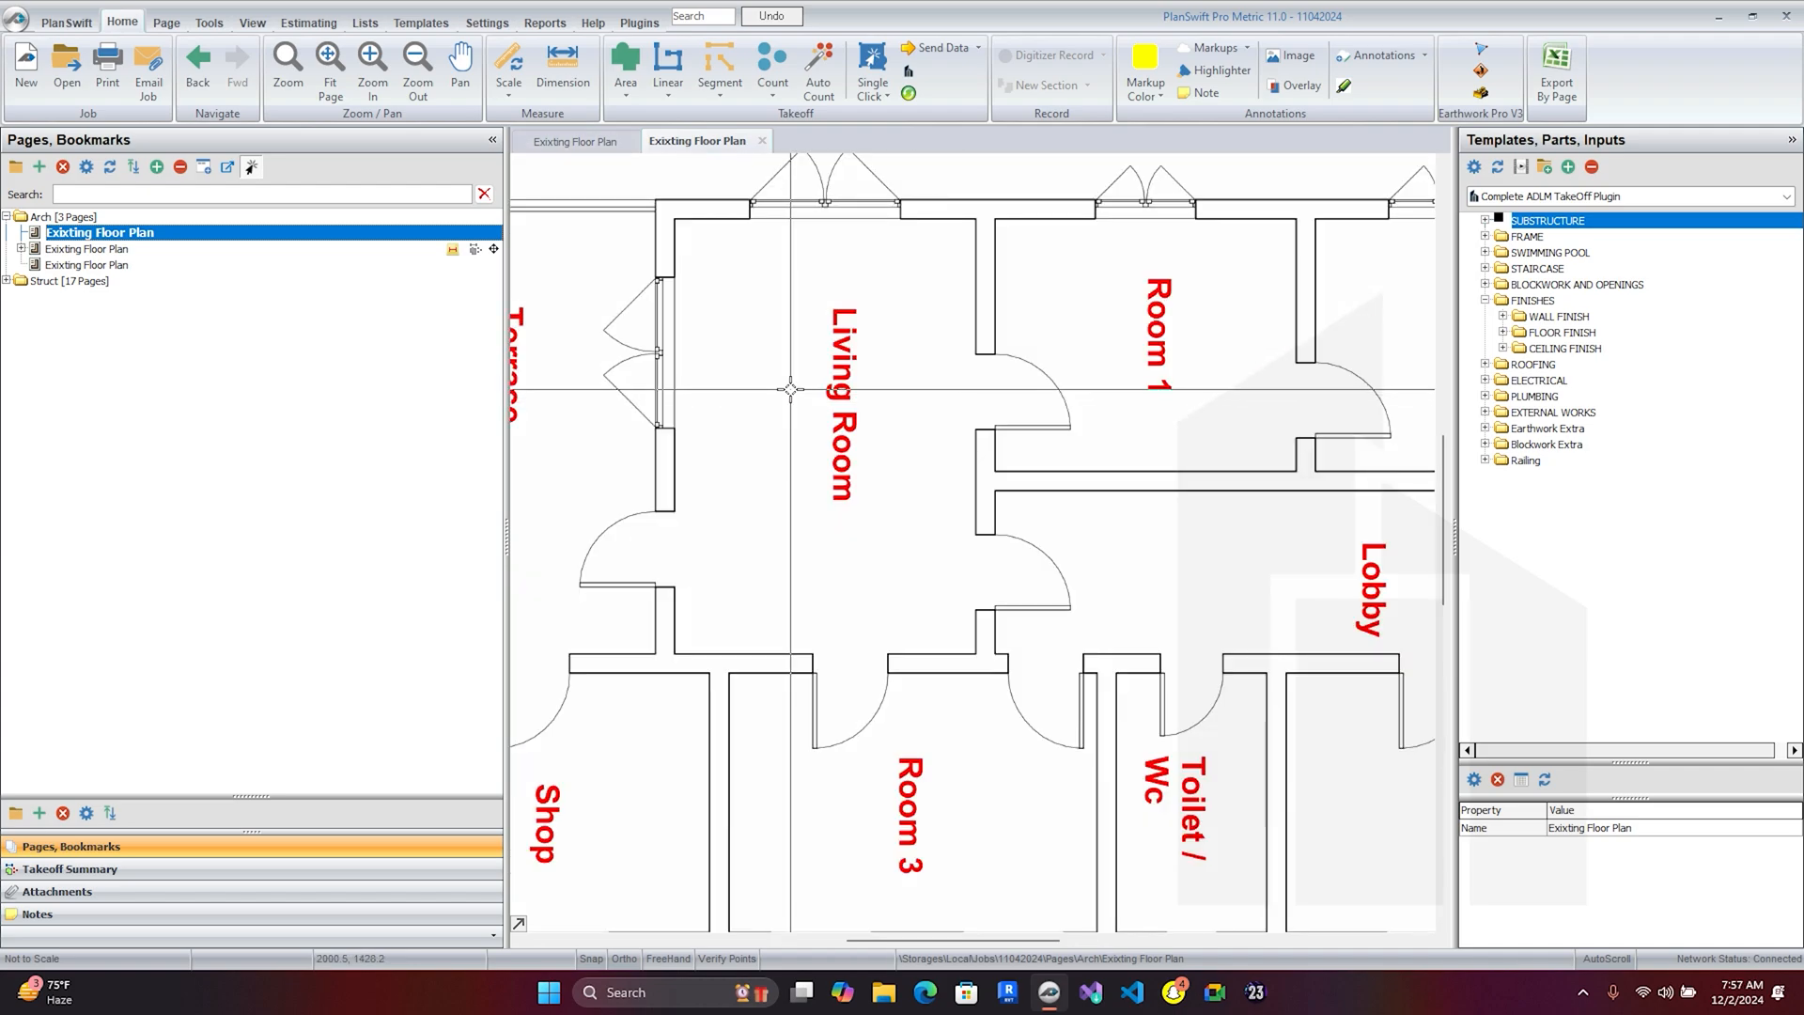
left_click(511, 52)
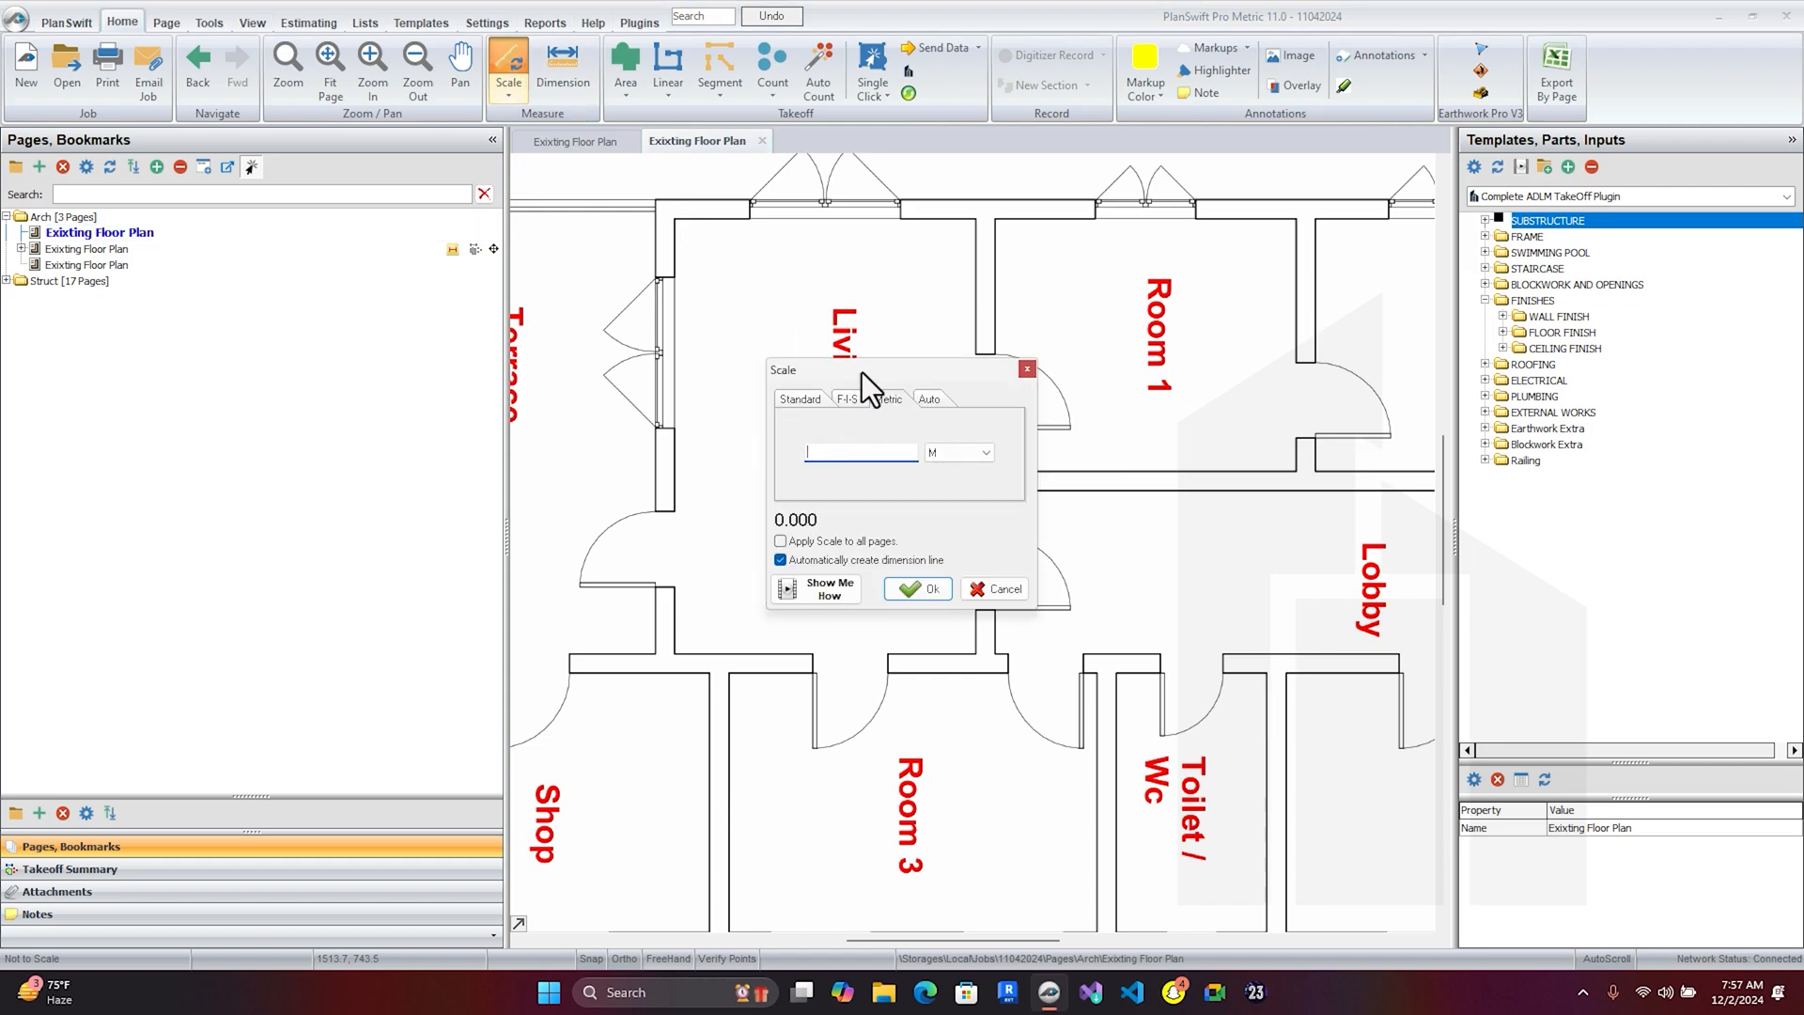
left_click_drag(861, 373, 1000, 369)
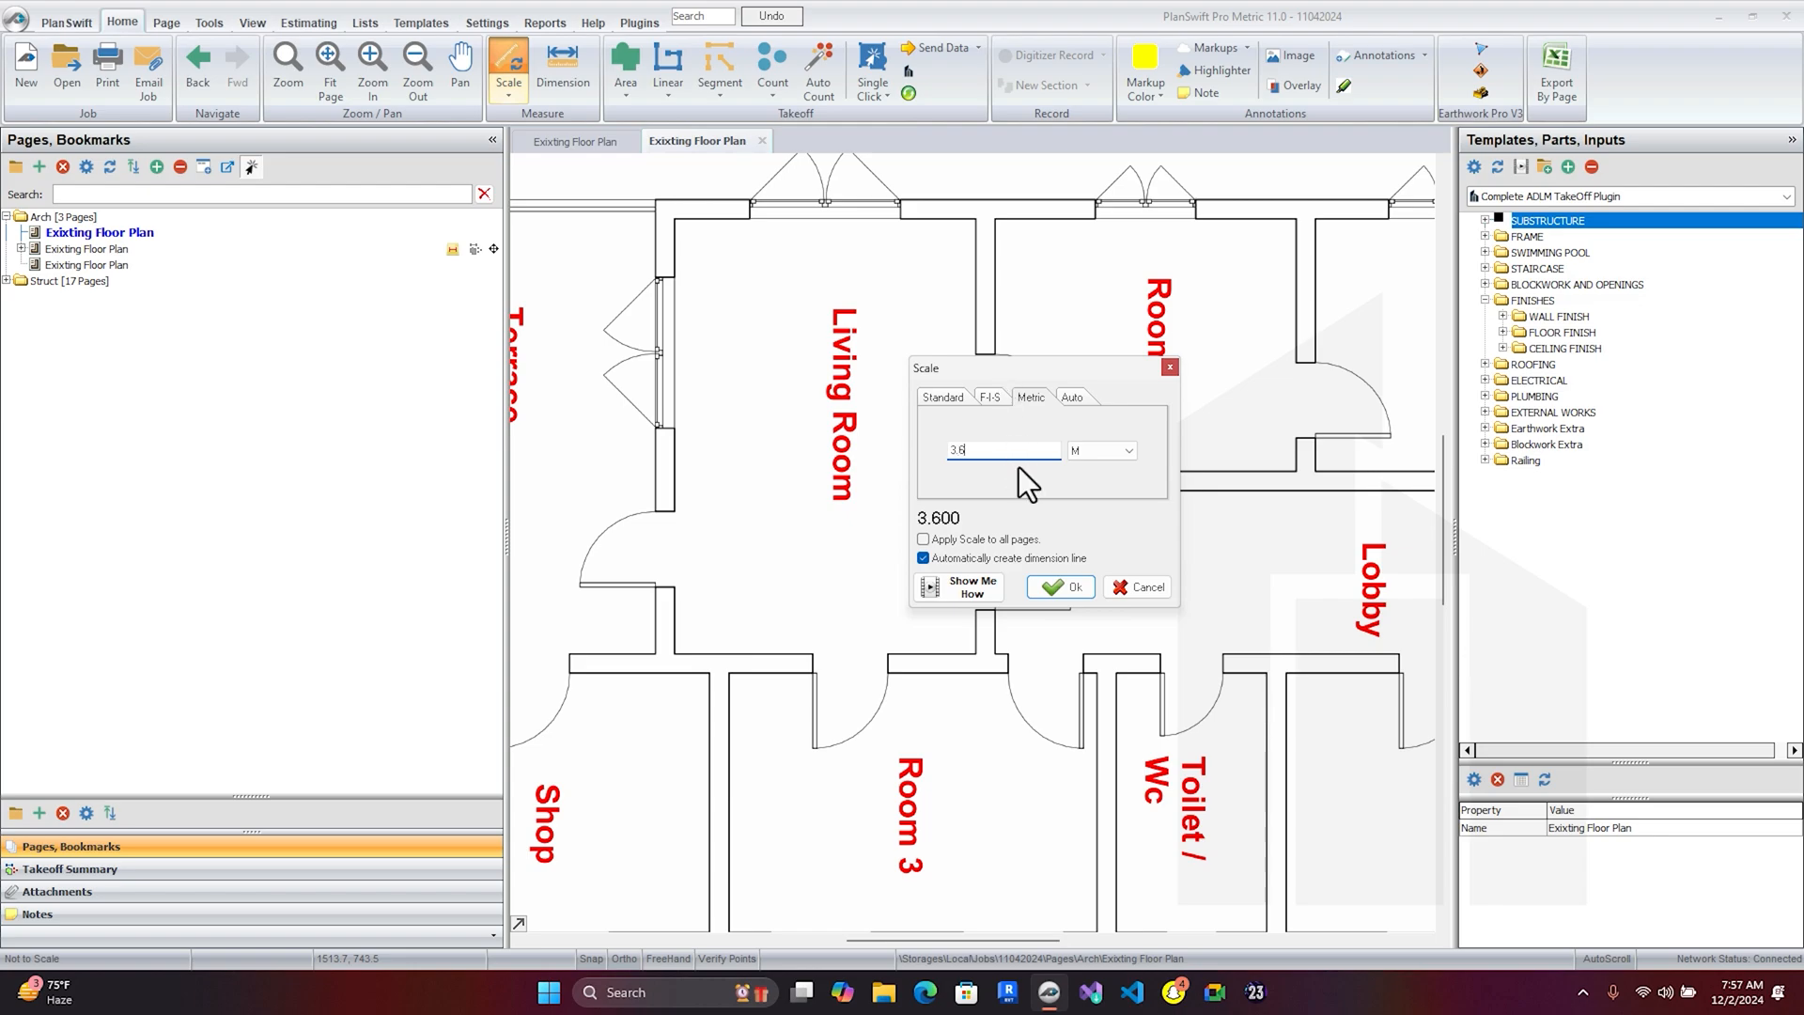
left_click(1070, 587)
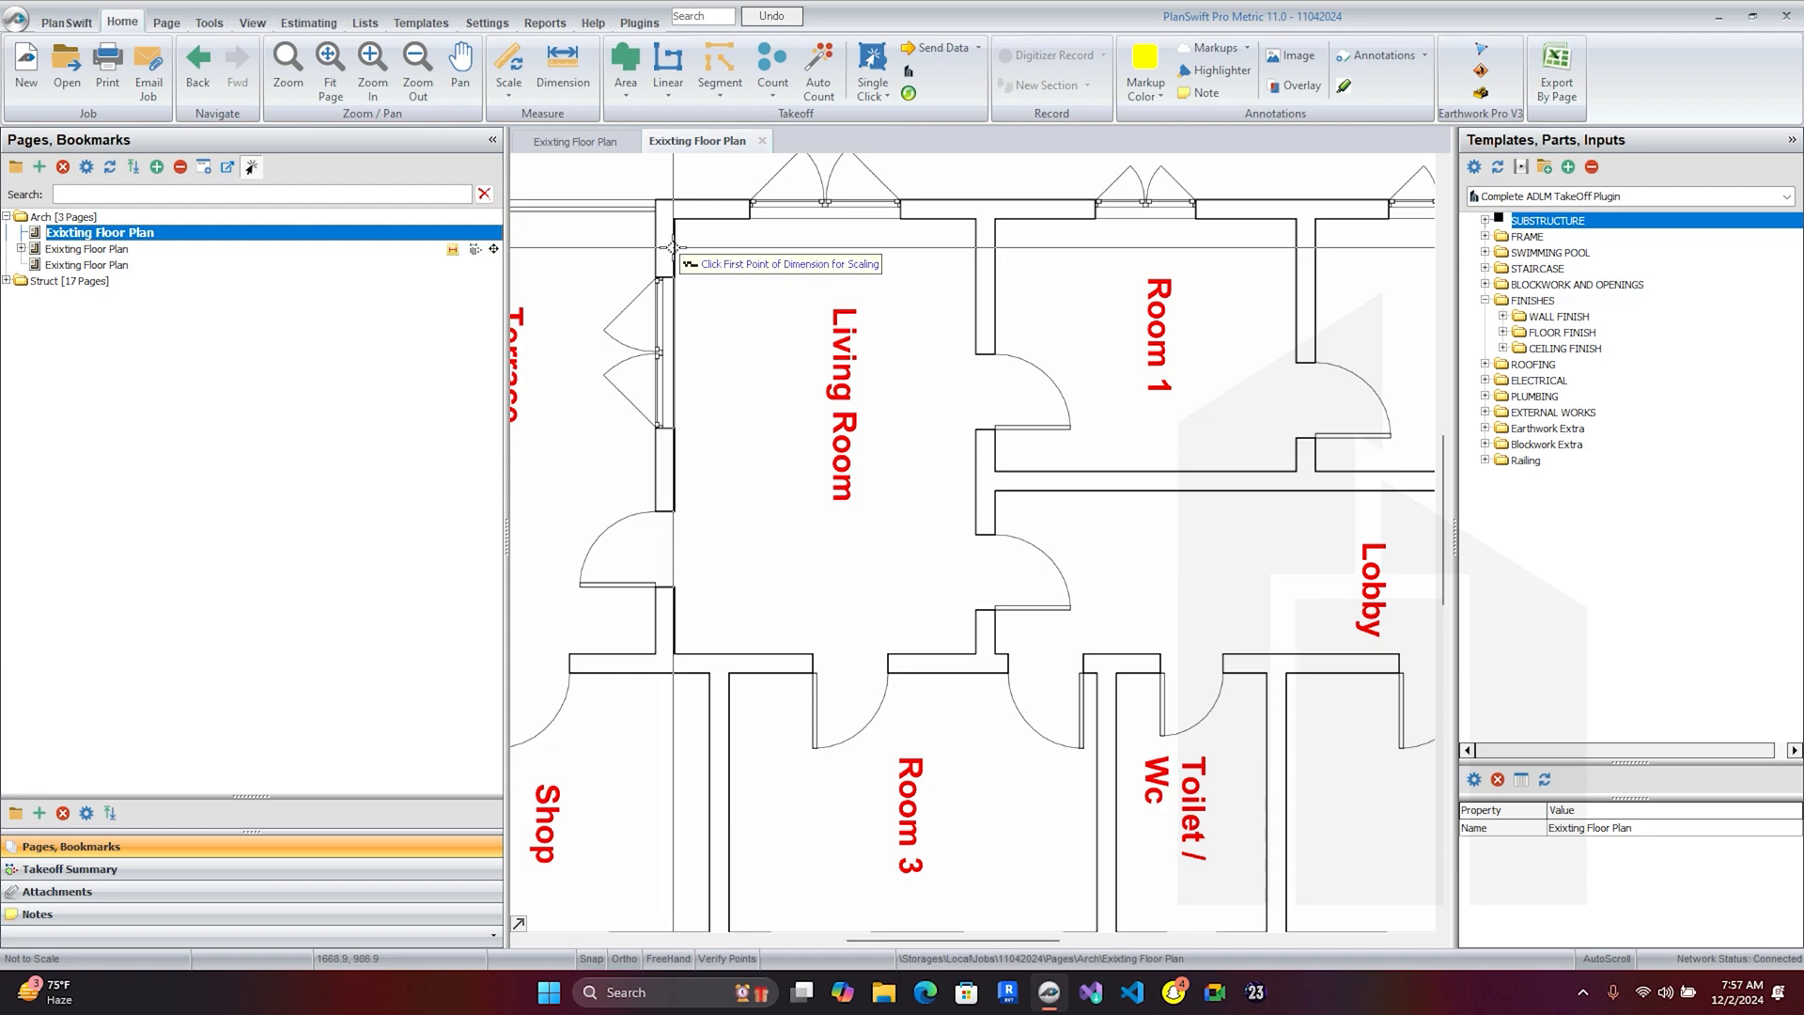
left_click(675, 246)
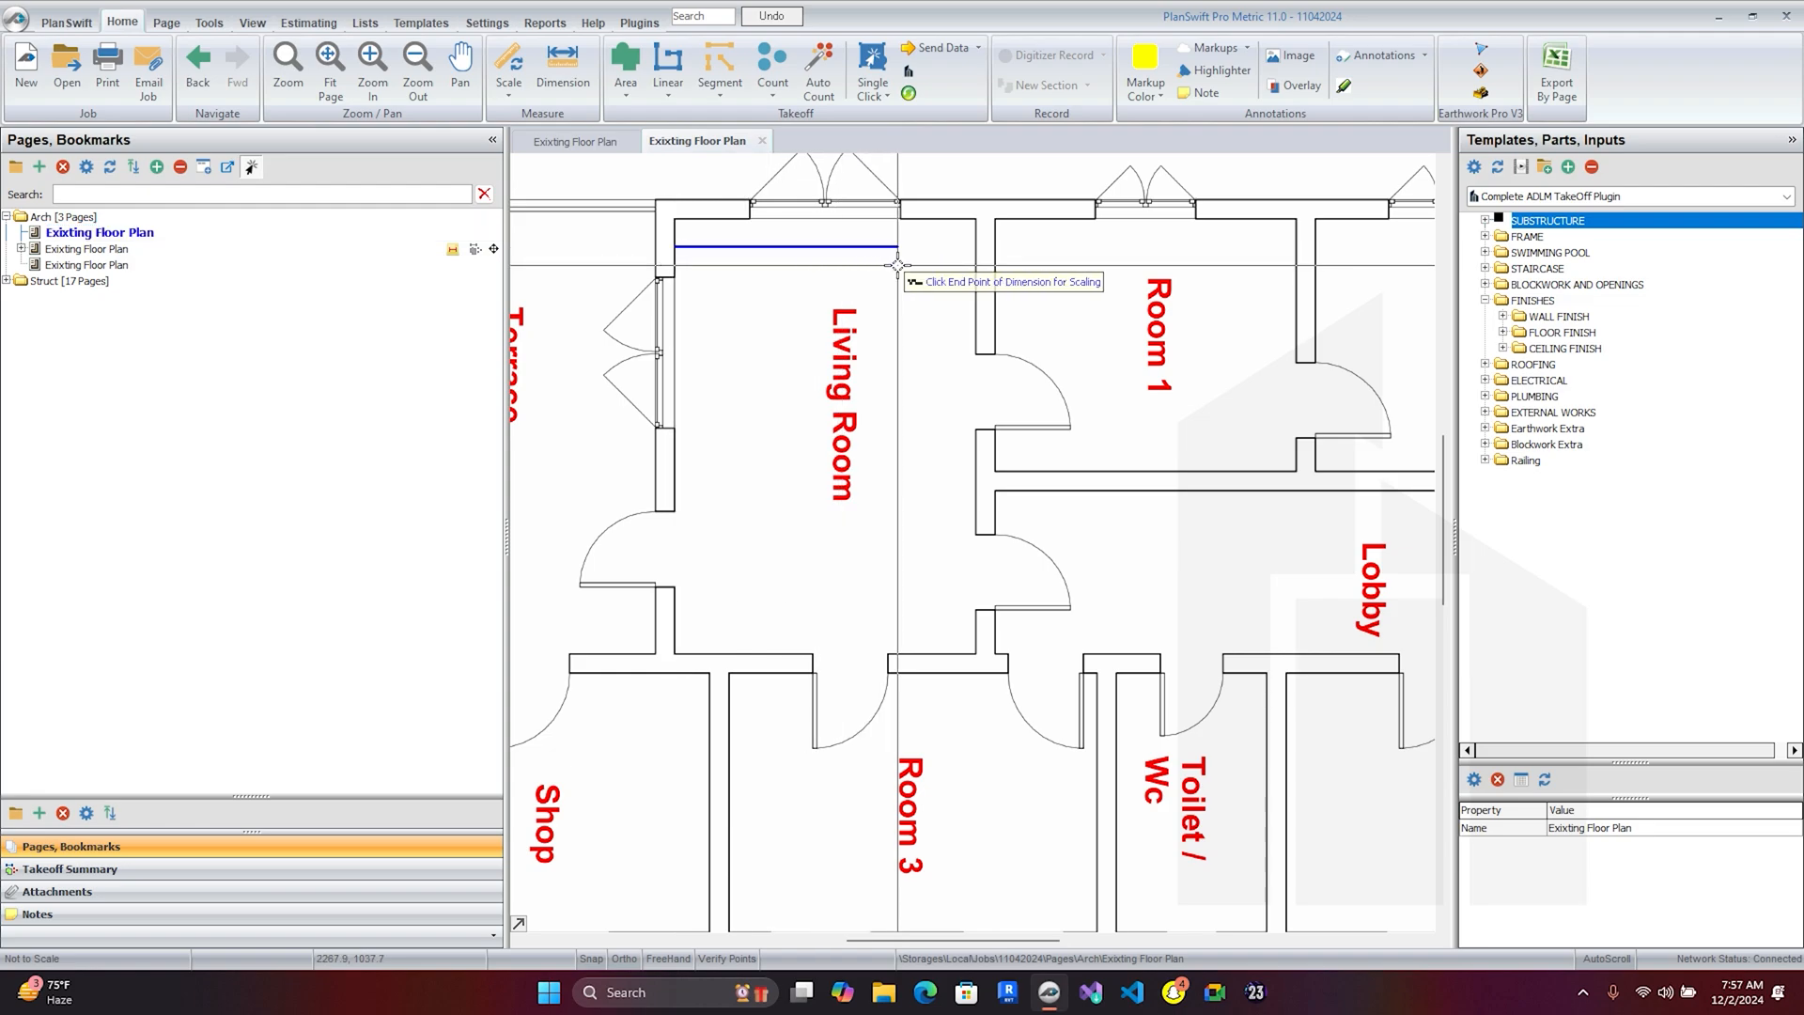
left_click(975, 265)
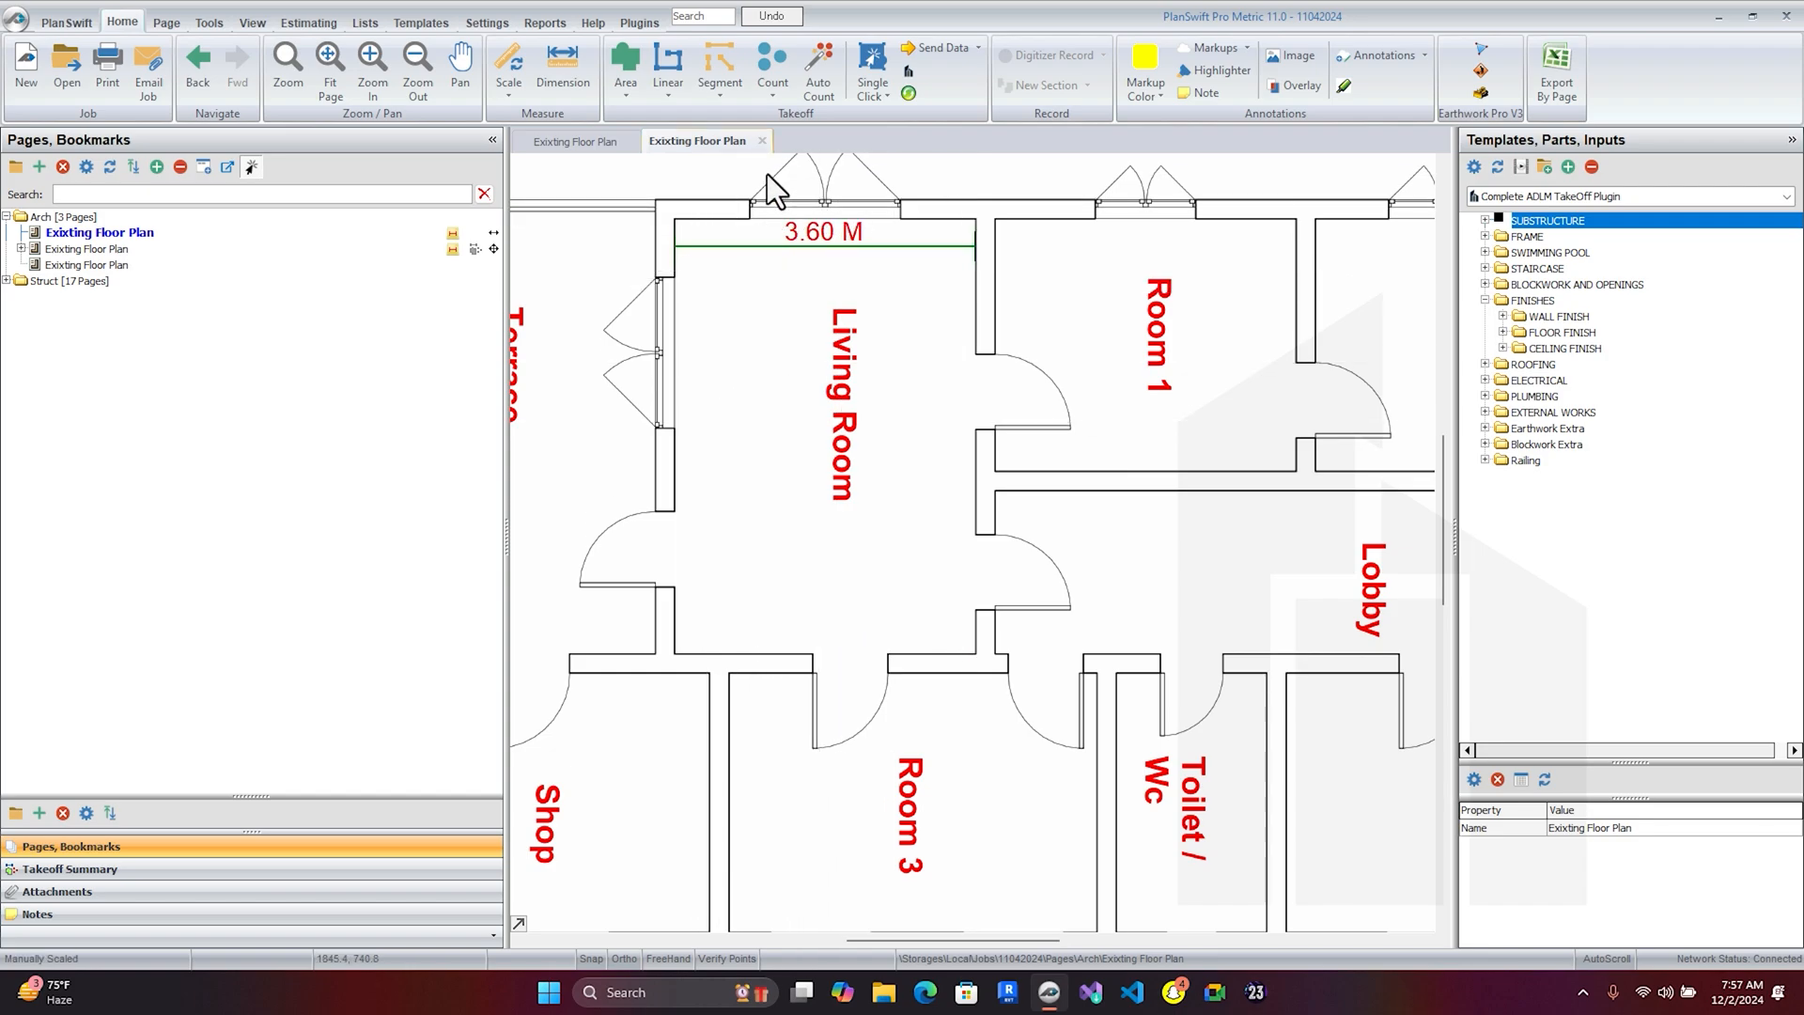
- Set a second metric scale dimension of 5.2 M along the living room's inner length
left_click(508, 64)
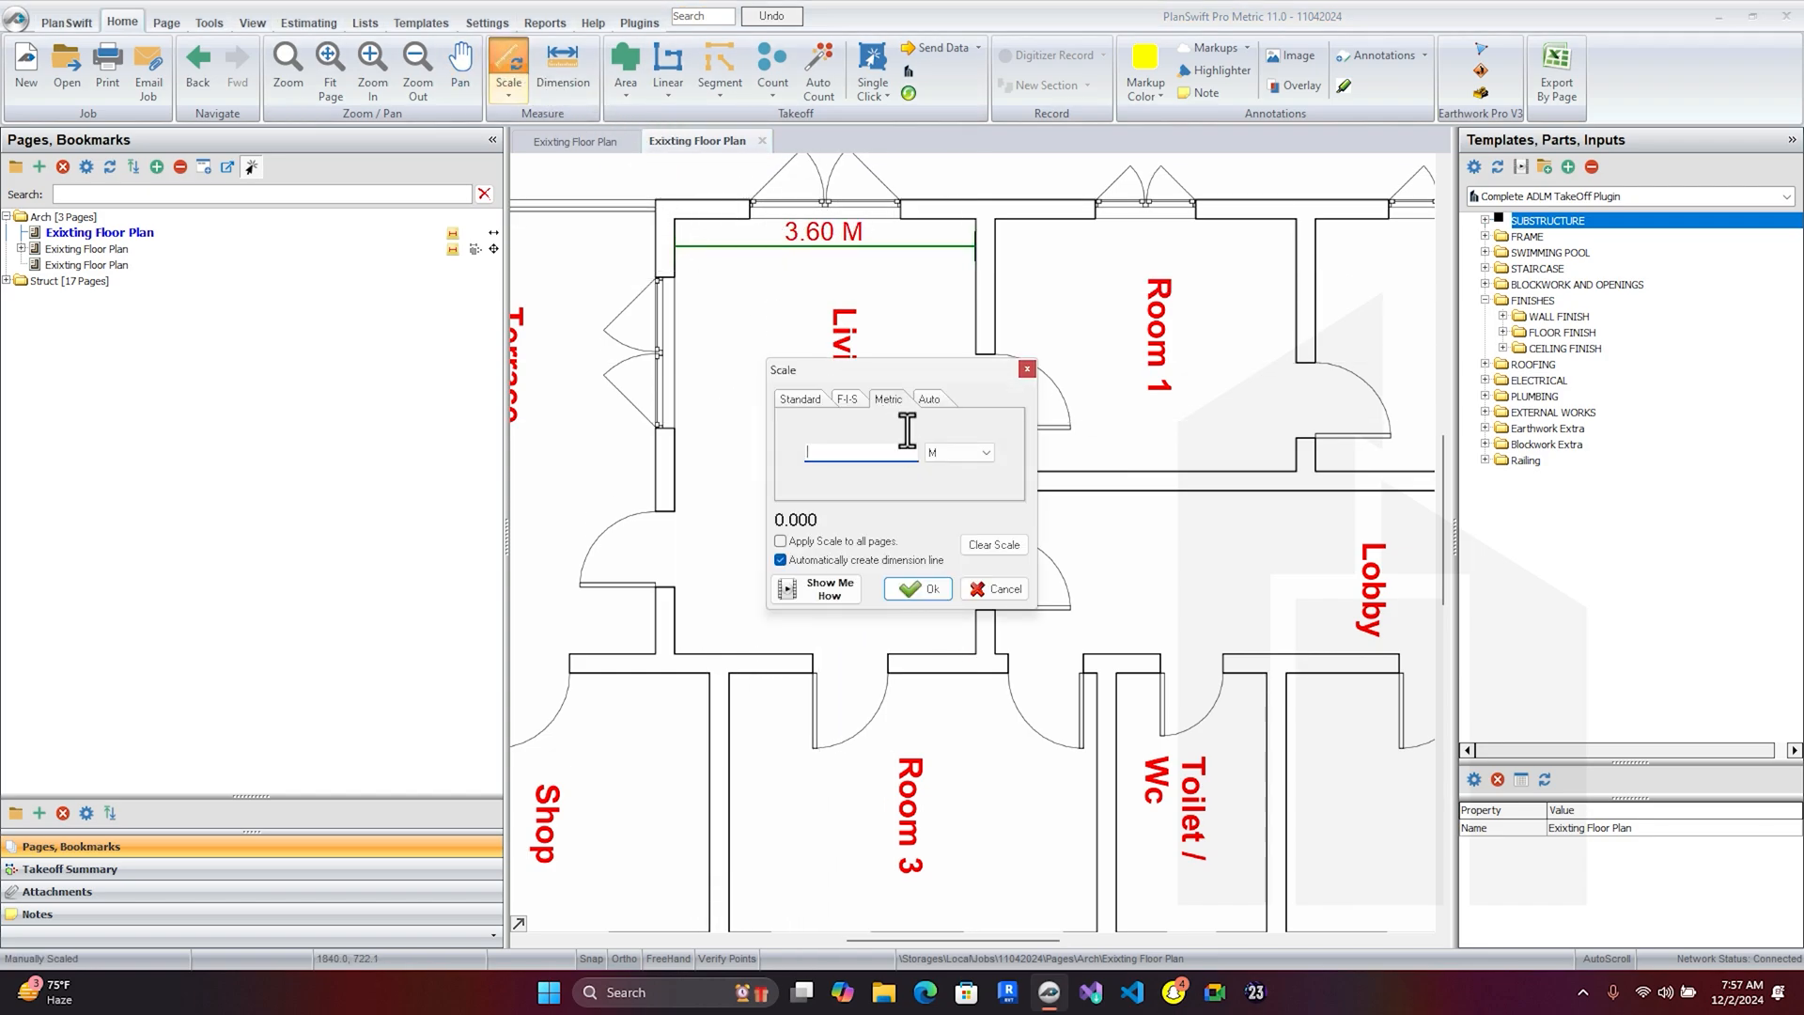
type("5.2")
left_click(930, 589)
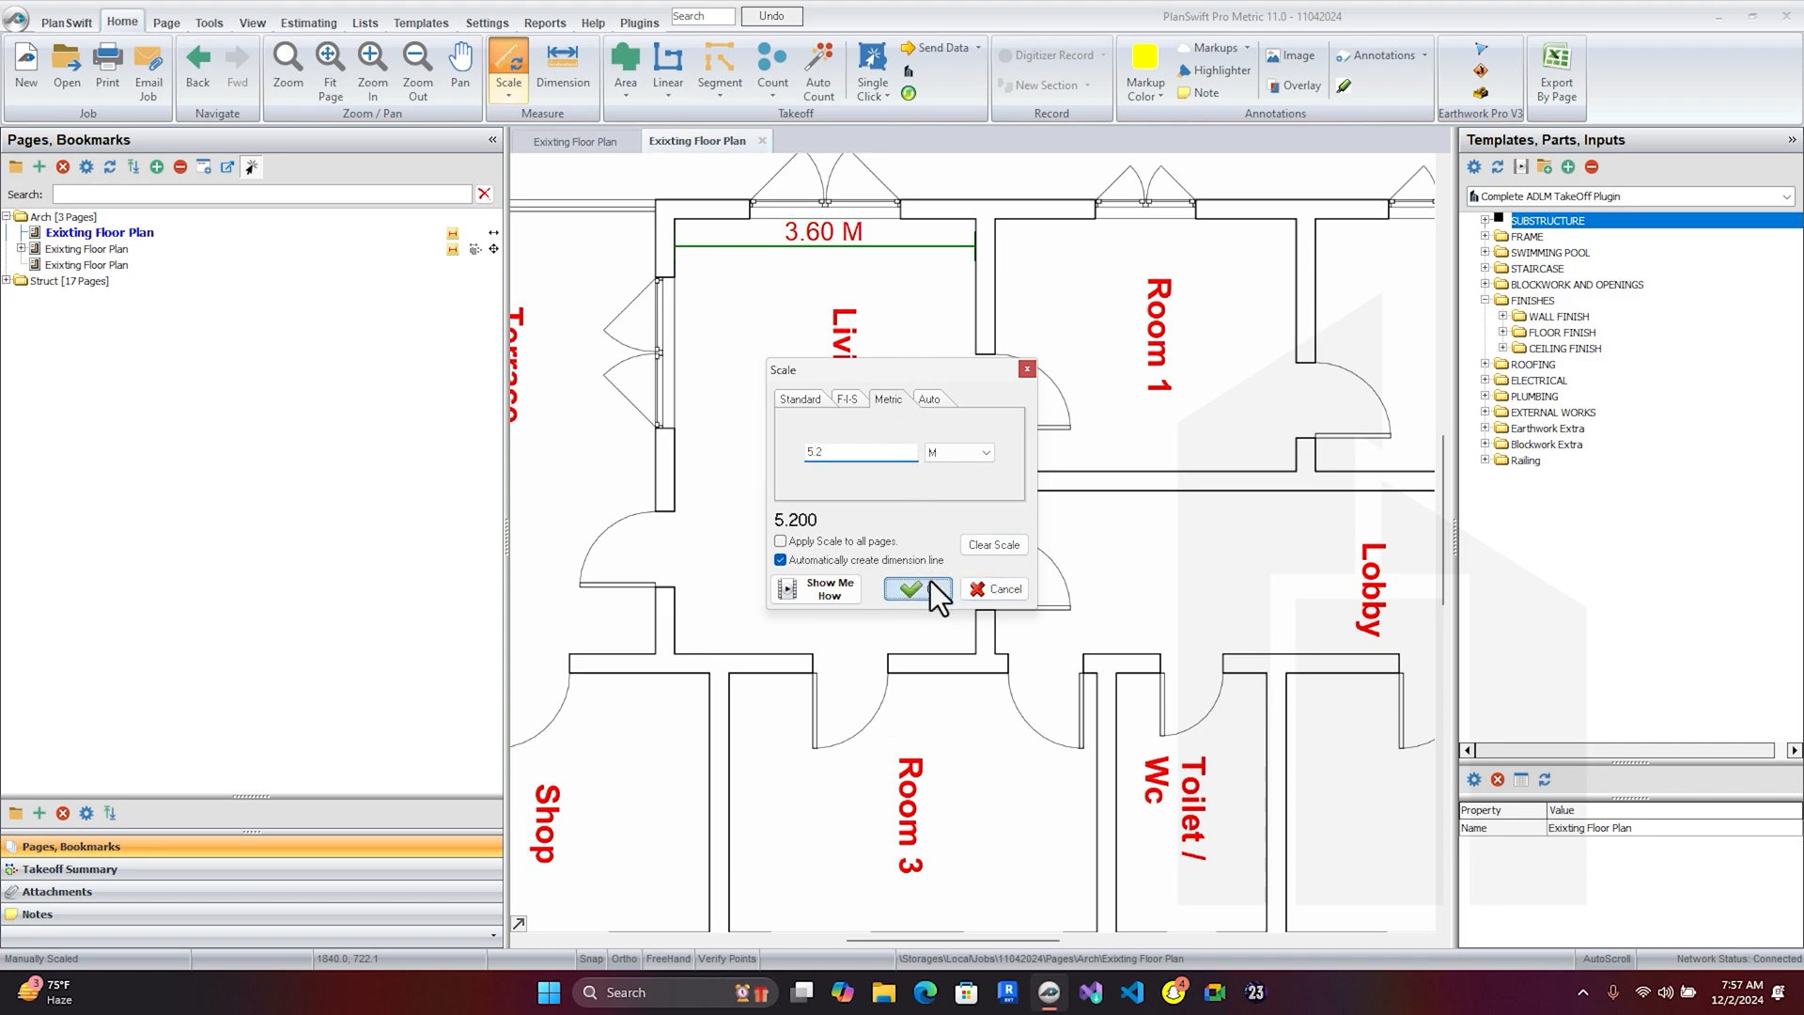
left_click(722, 219)
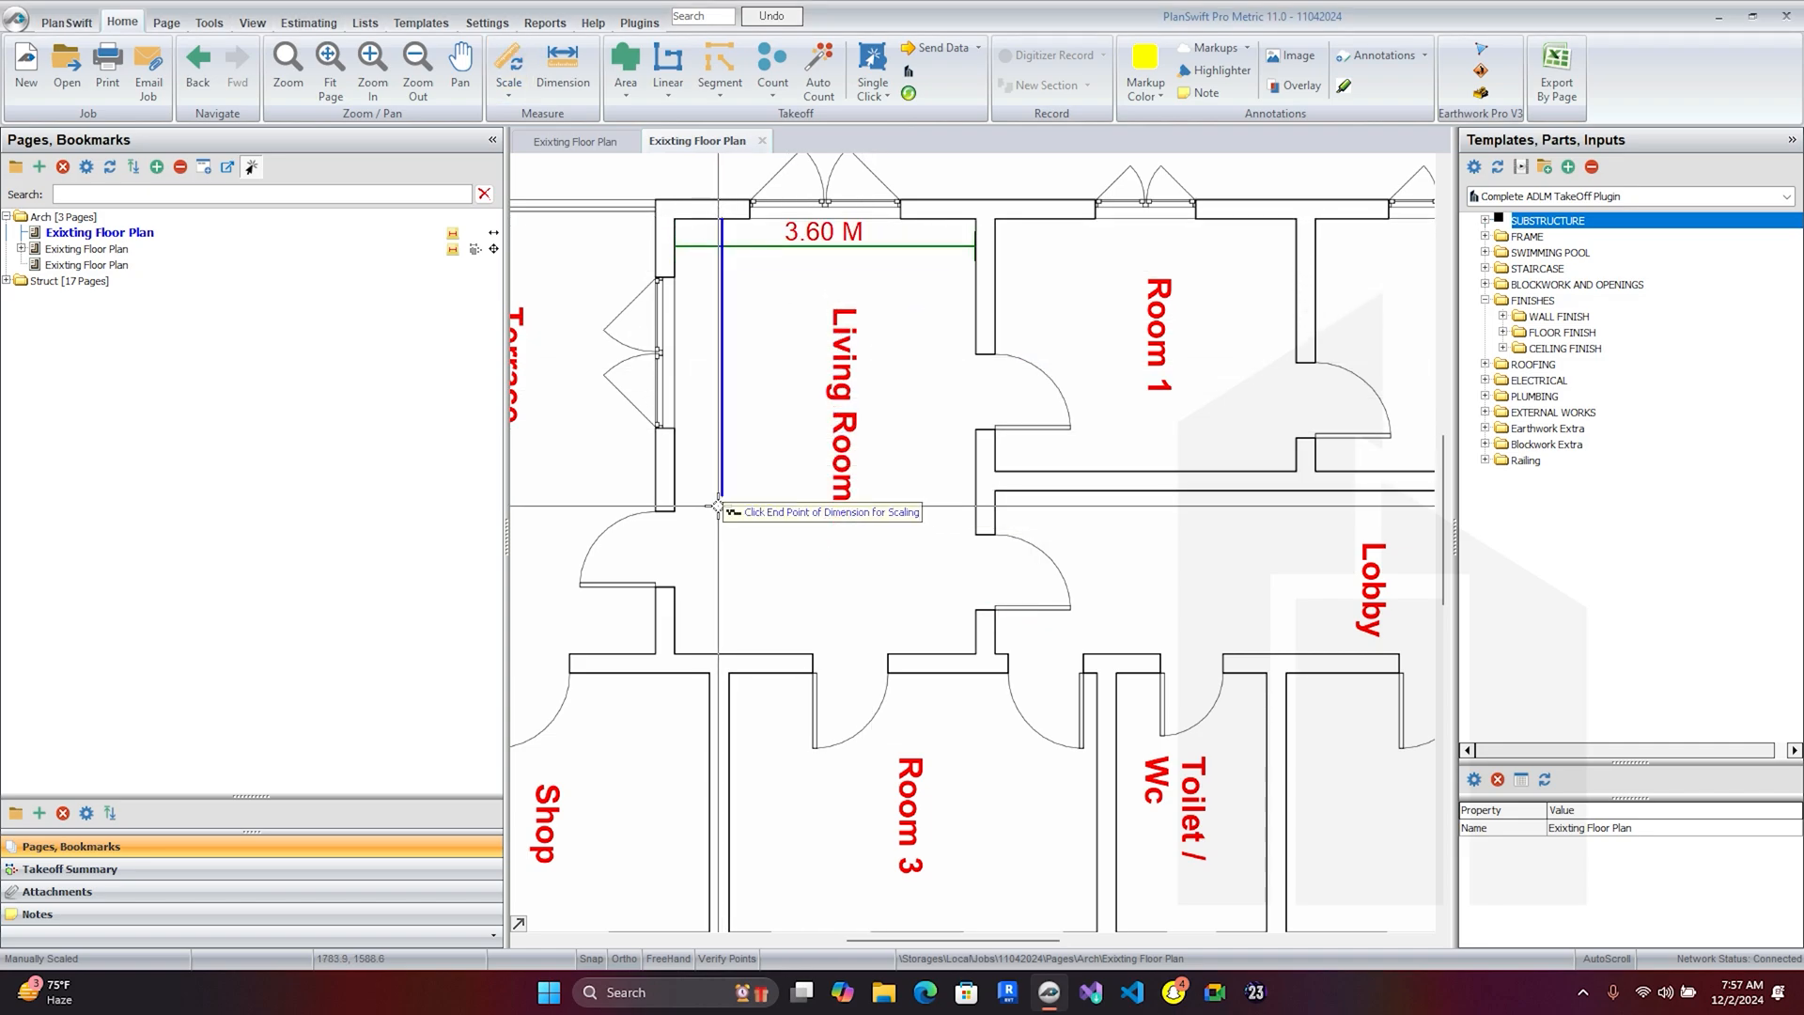
left_click(735, 655)
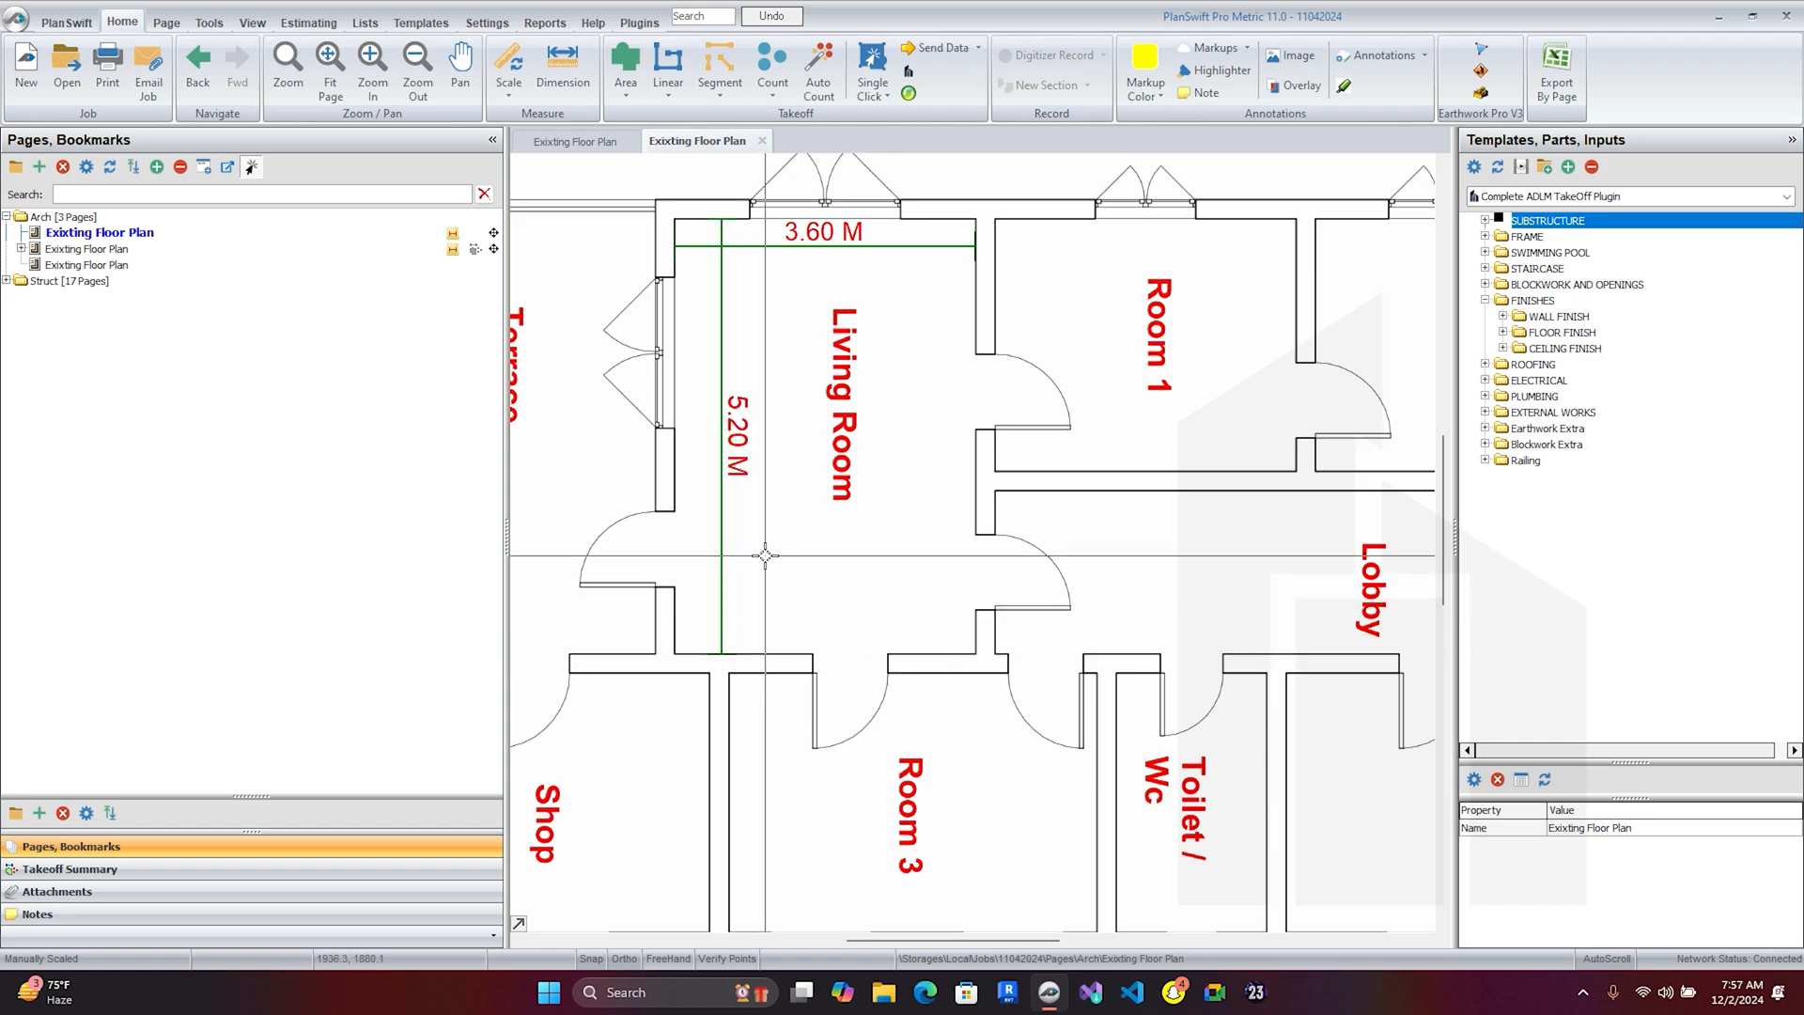
- Start a Floor Tiles takeoff item from the floor finishes named Living Room, with 1 floor, filed in a new Finishes folder
scroll(753, 445, "left", 1)
scroll(752, 445, "down", 3)
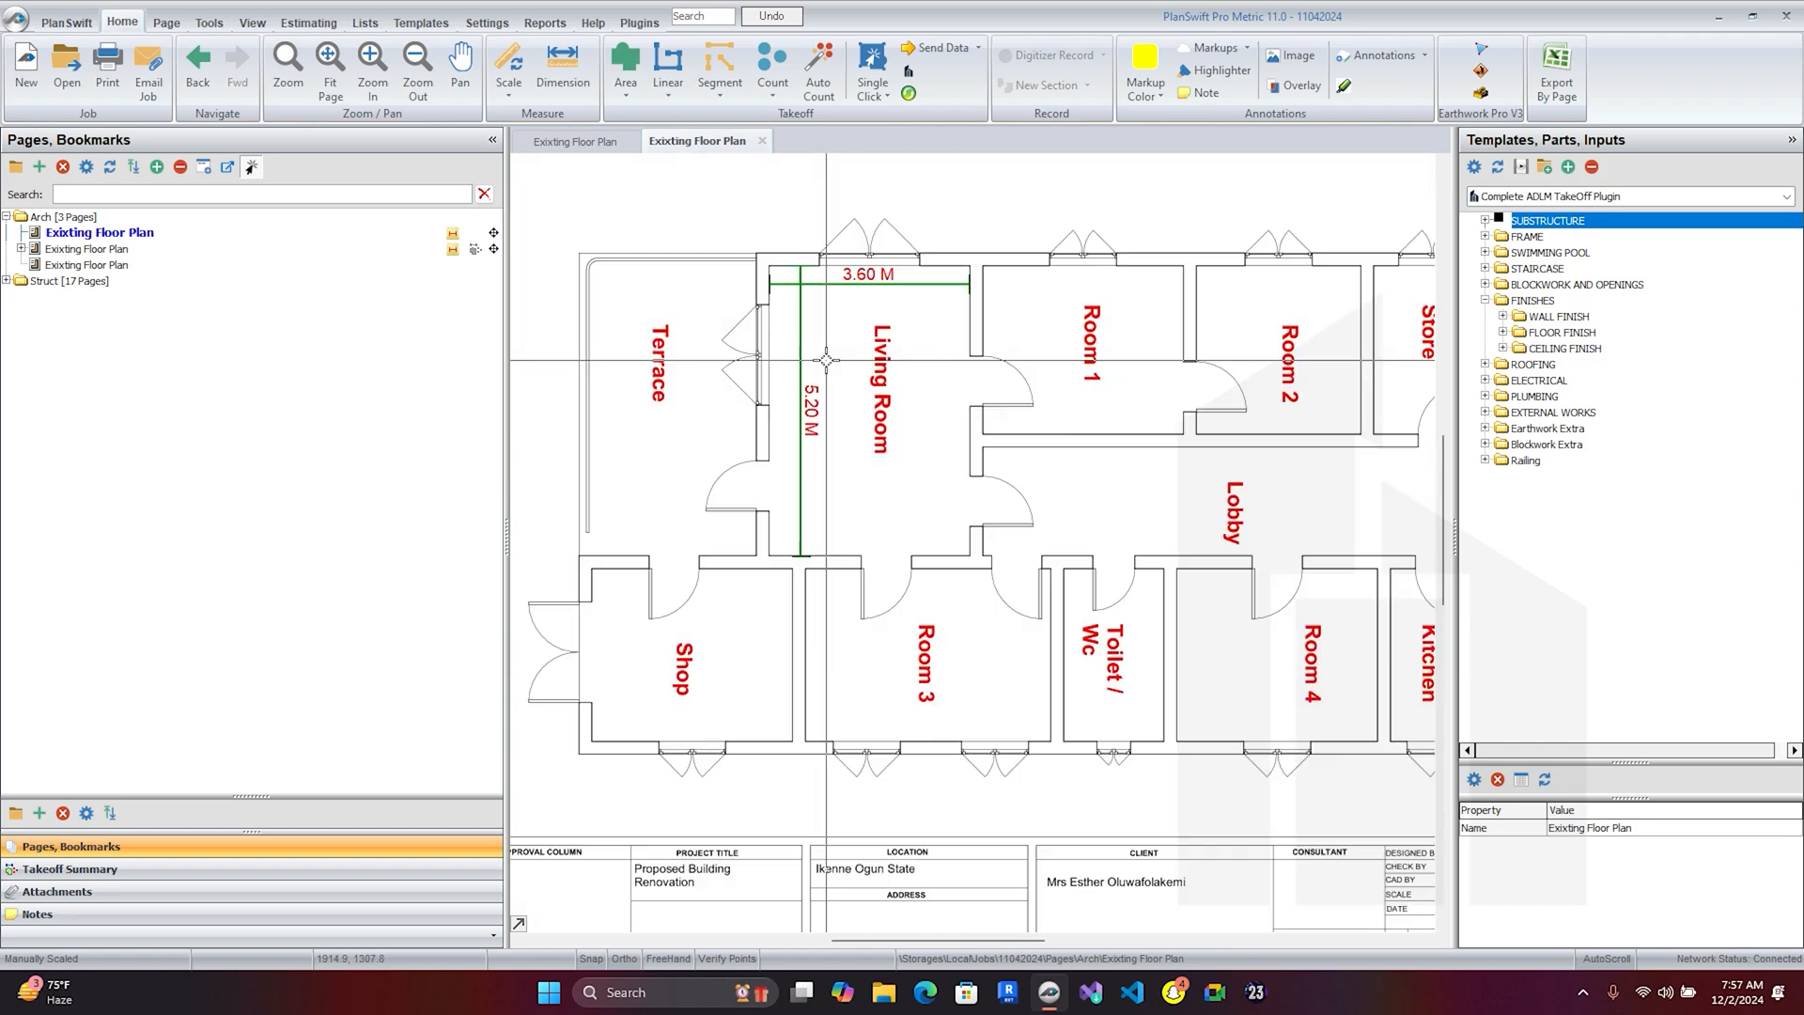
scroll(857, 382, "up", 2)
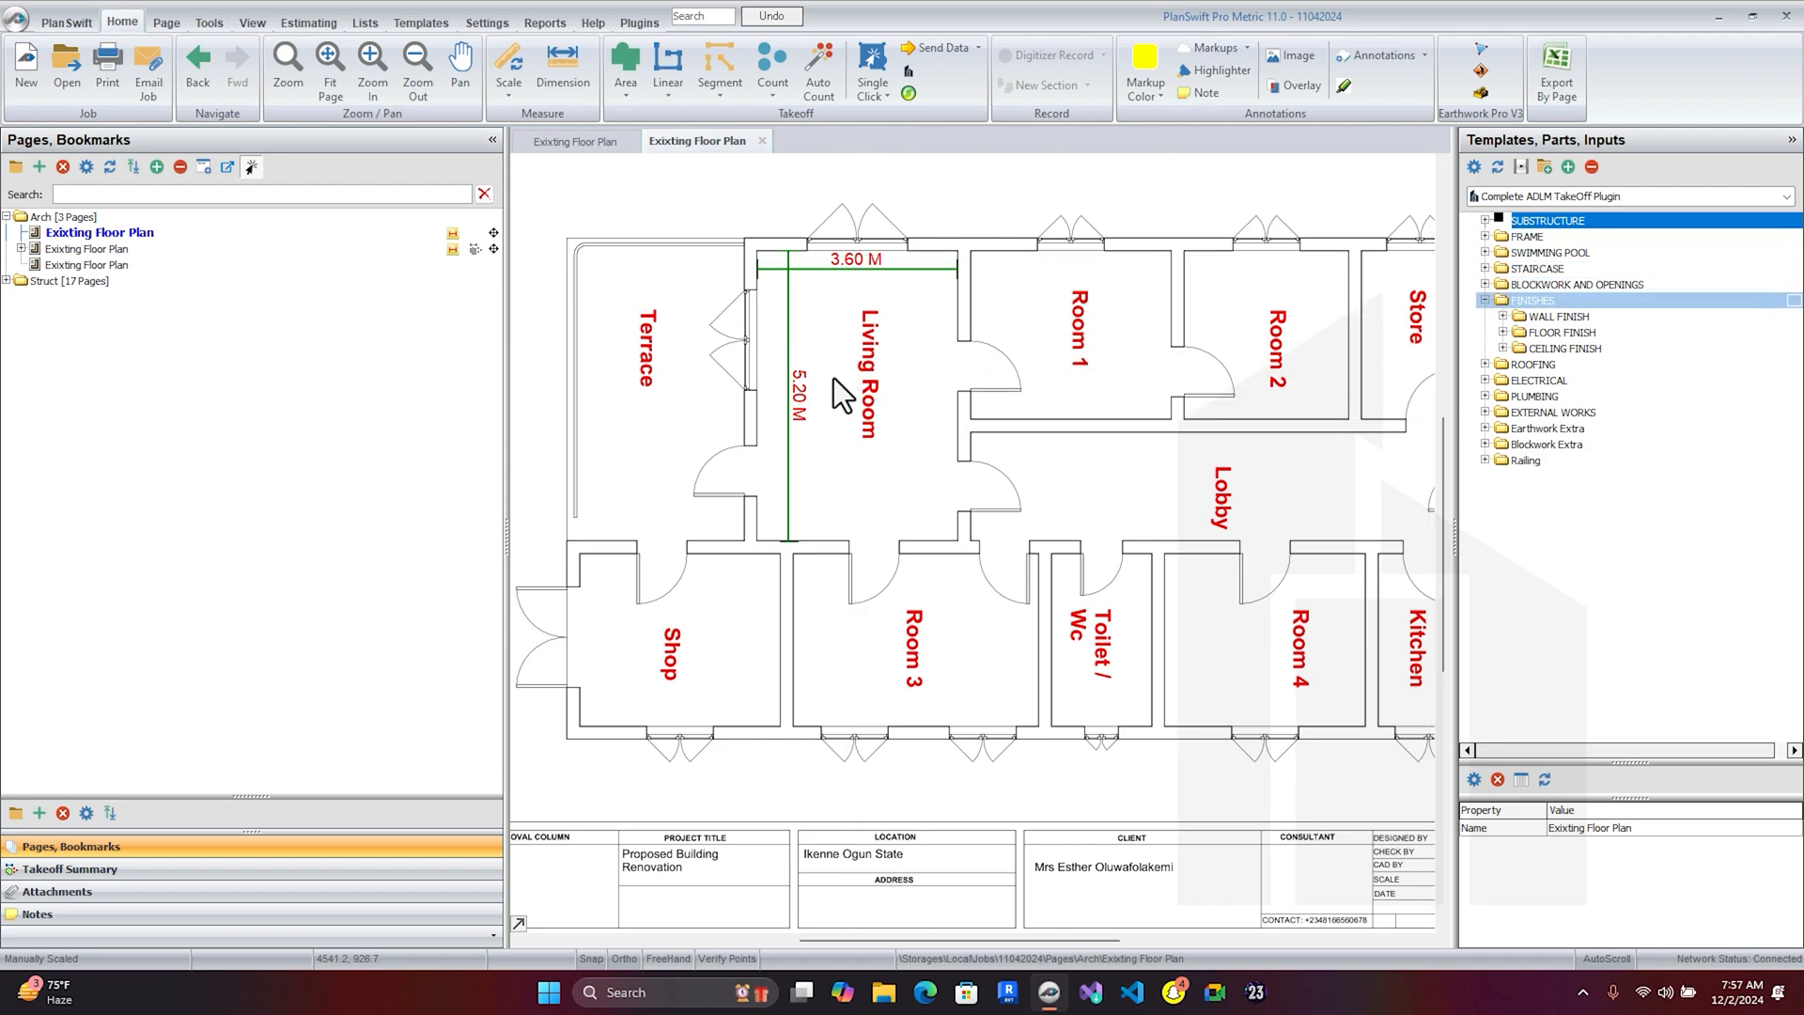
left_click(1503, 333)
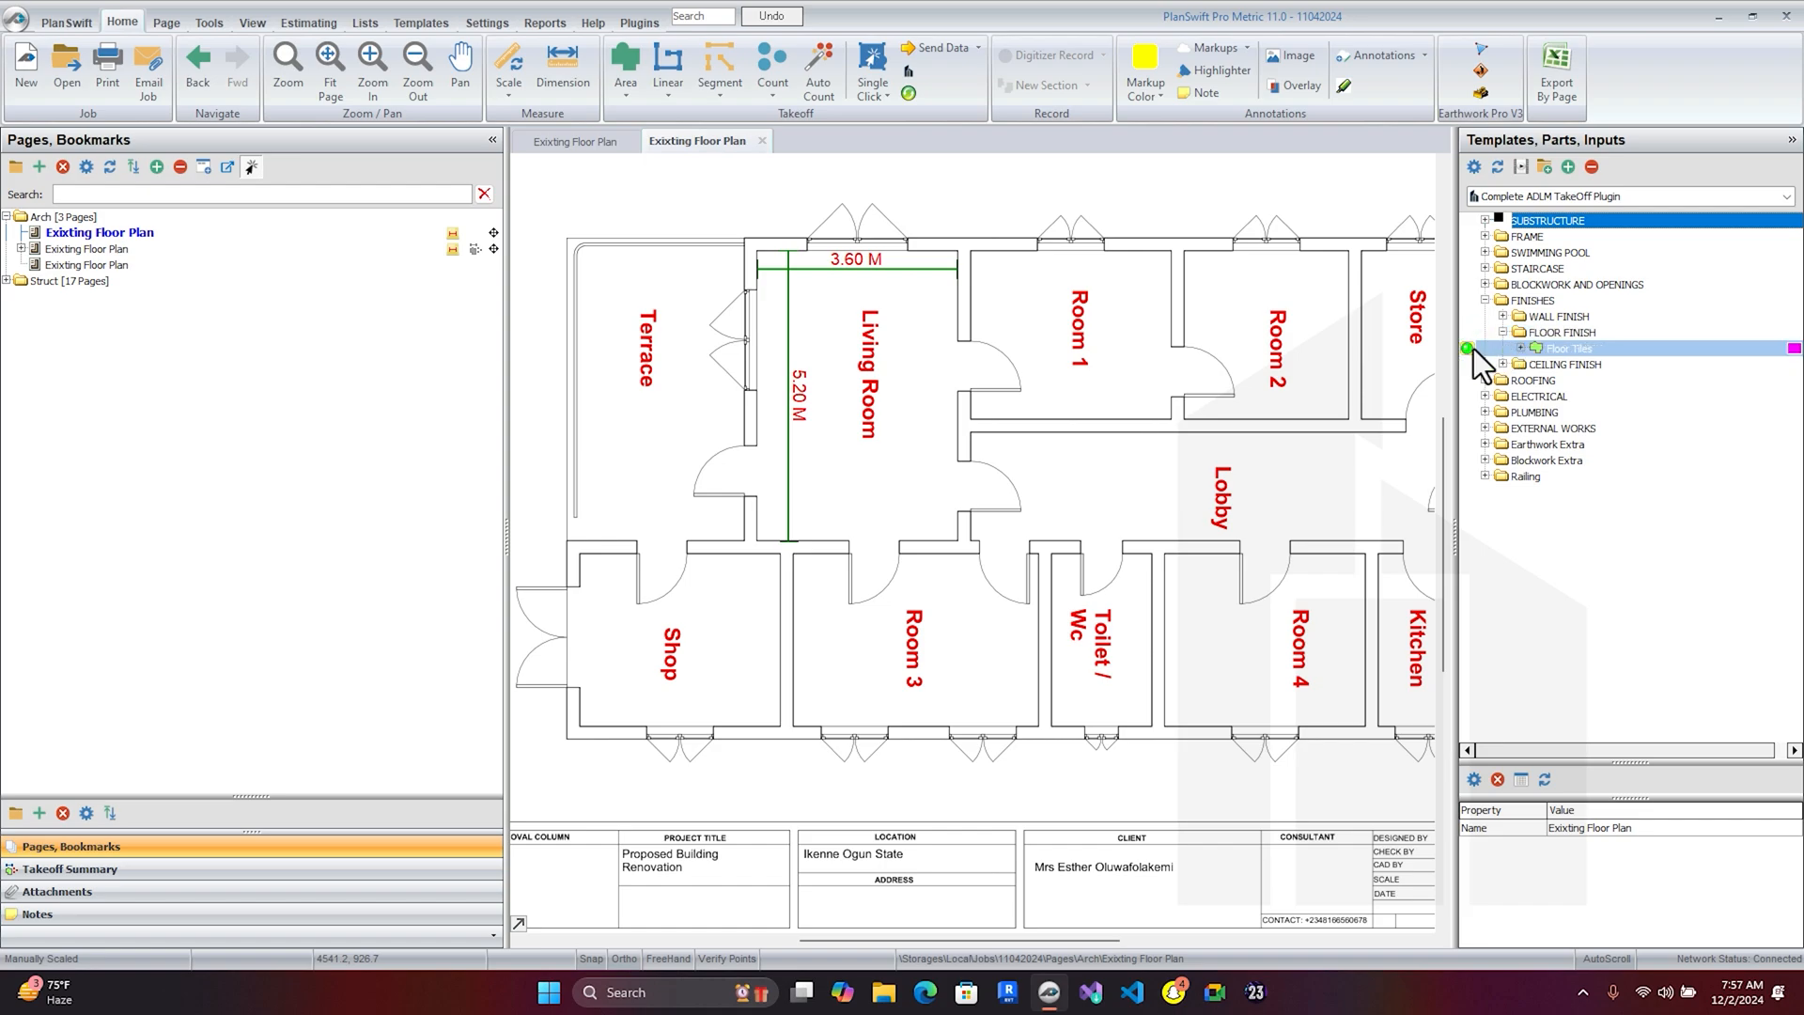
double_click(1474, 348)
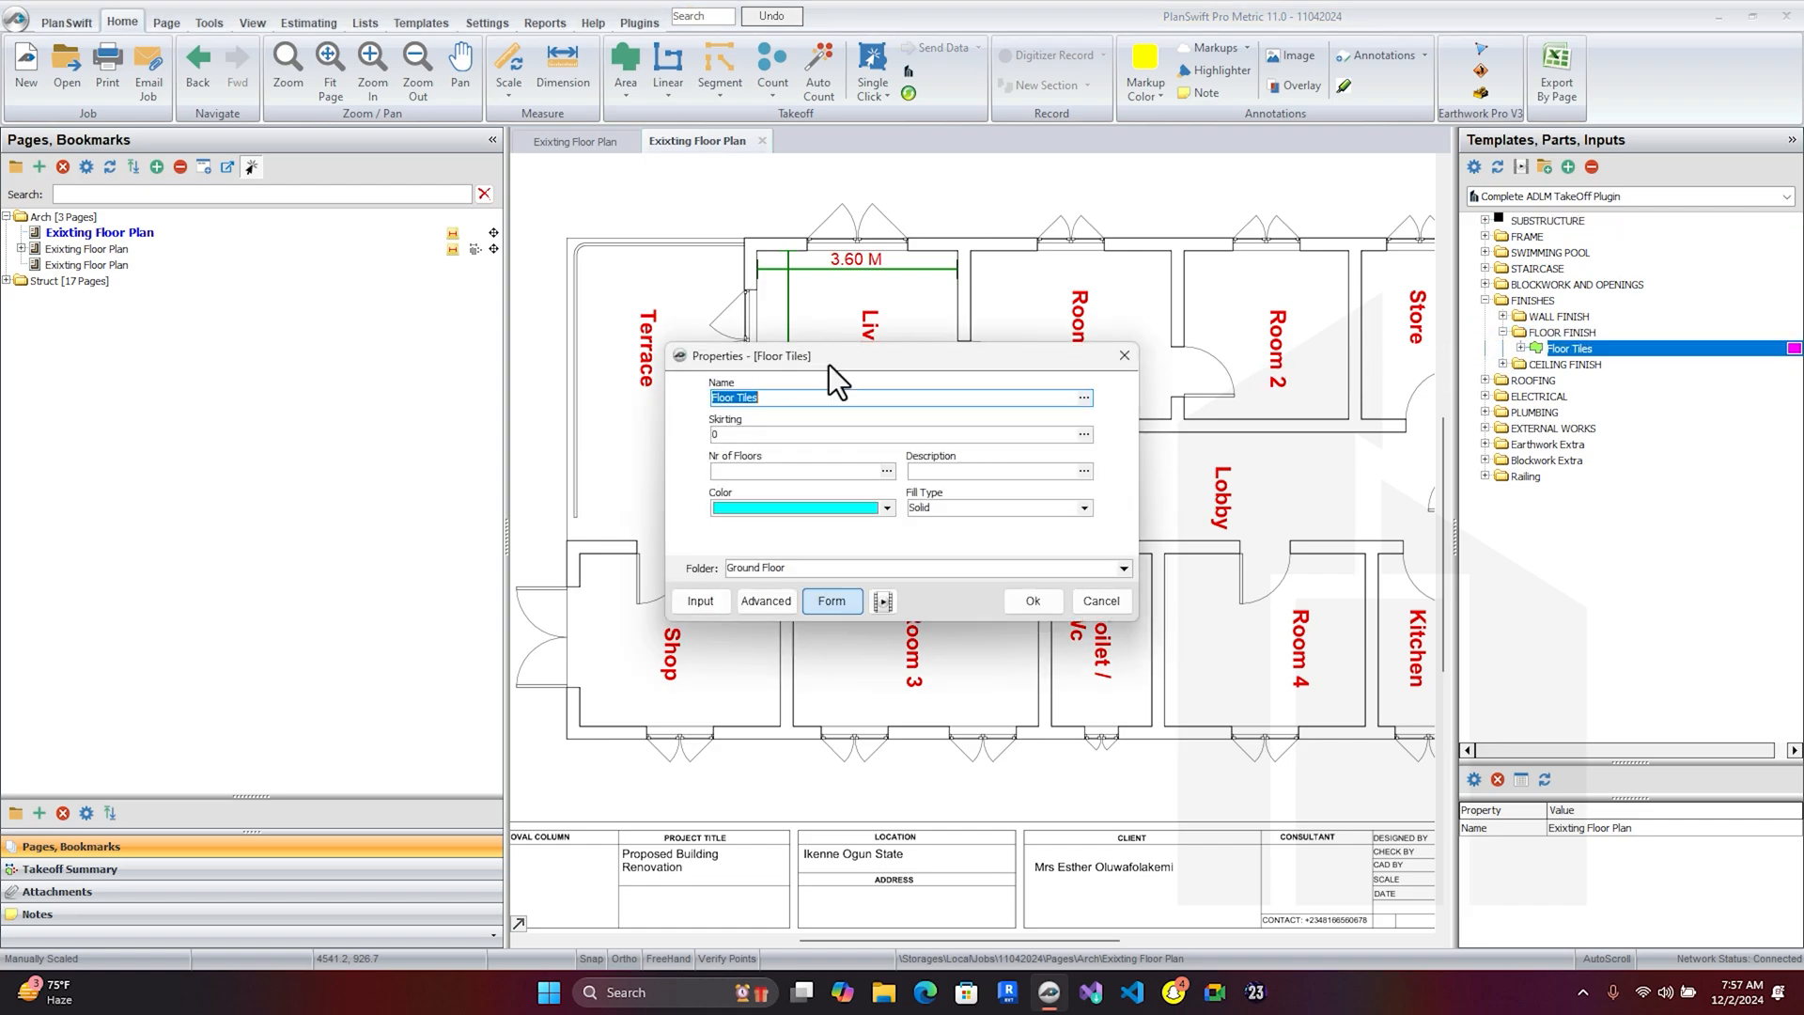
left_click_drag(829, 364, 1177, 325)
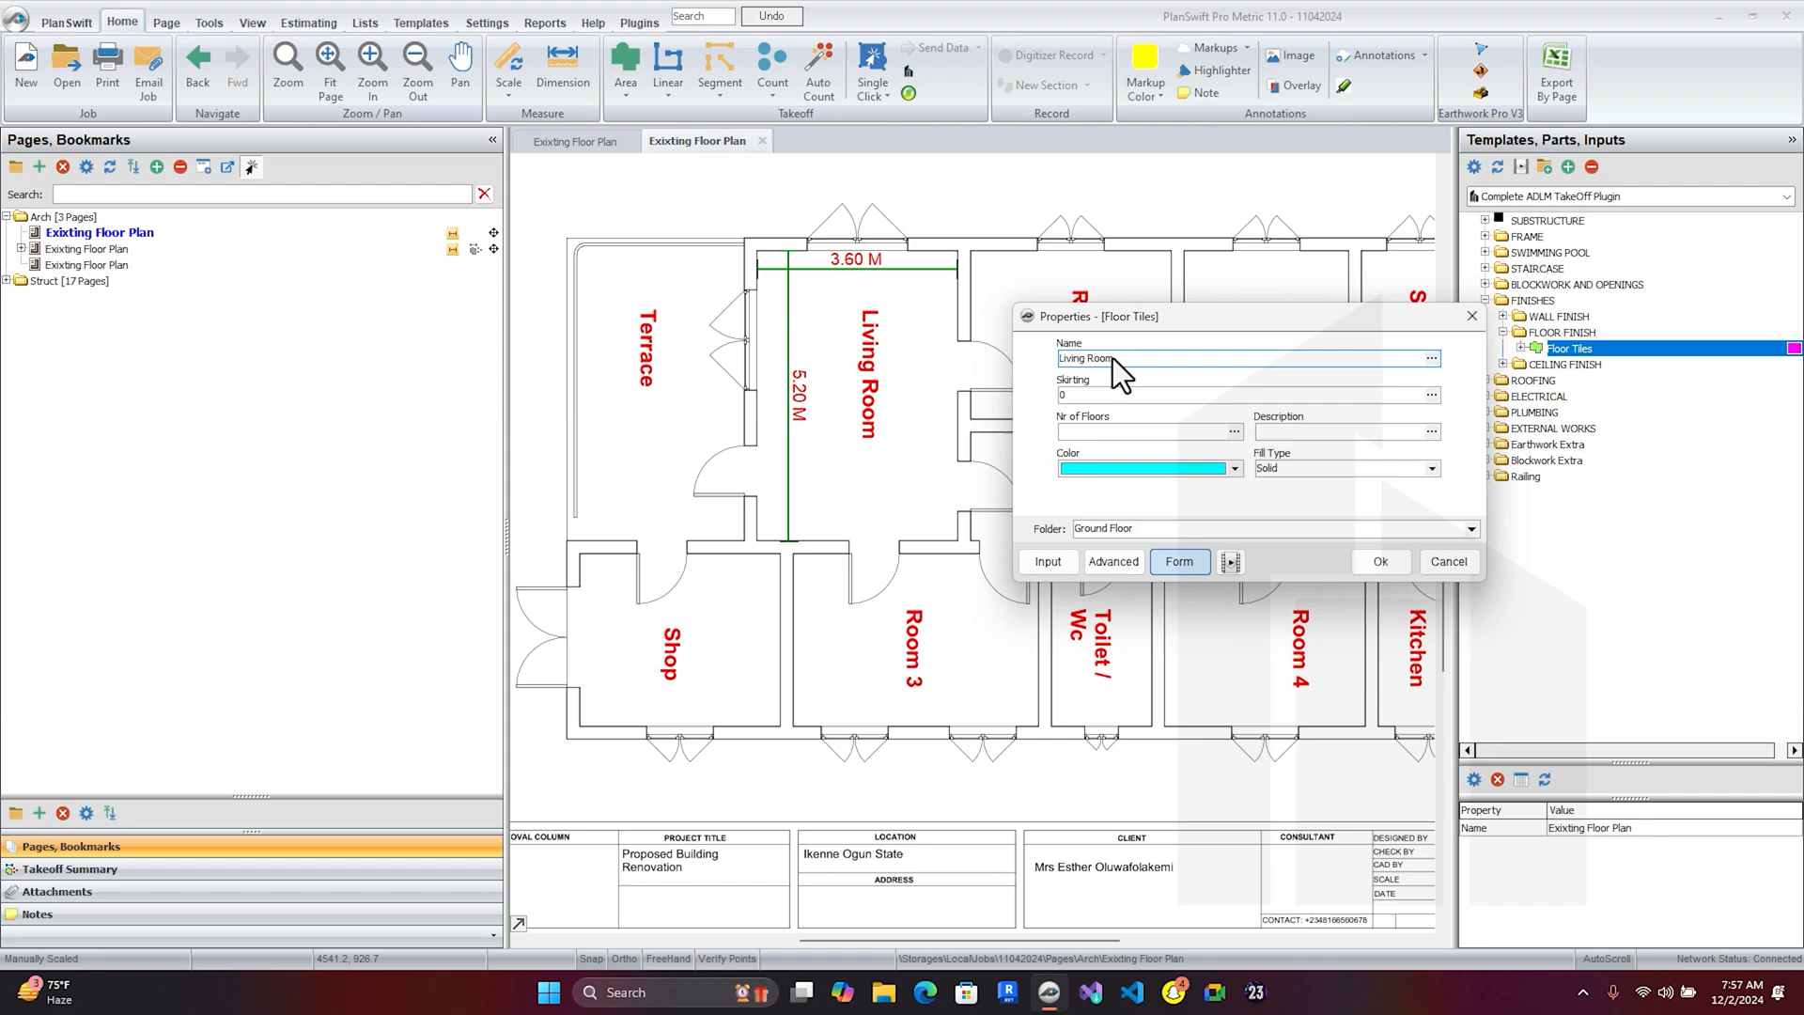
left_click(1072, 433)
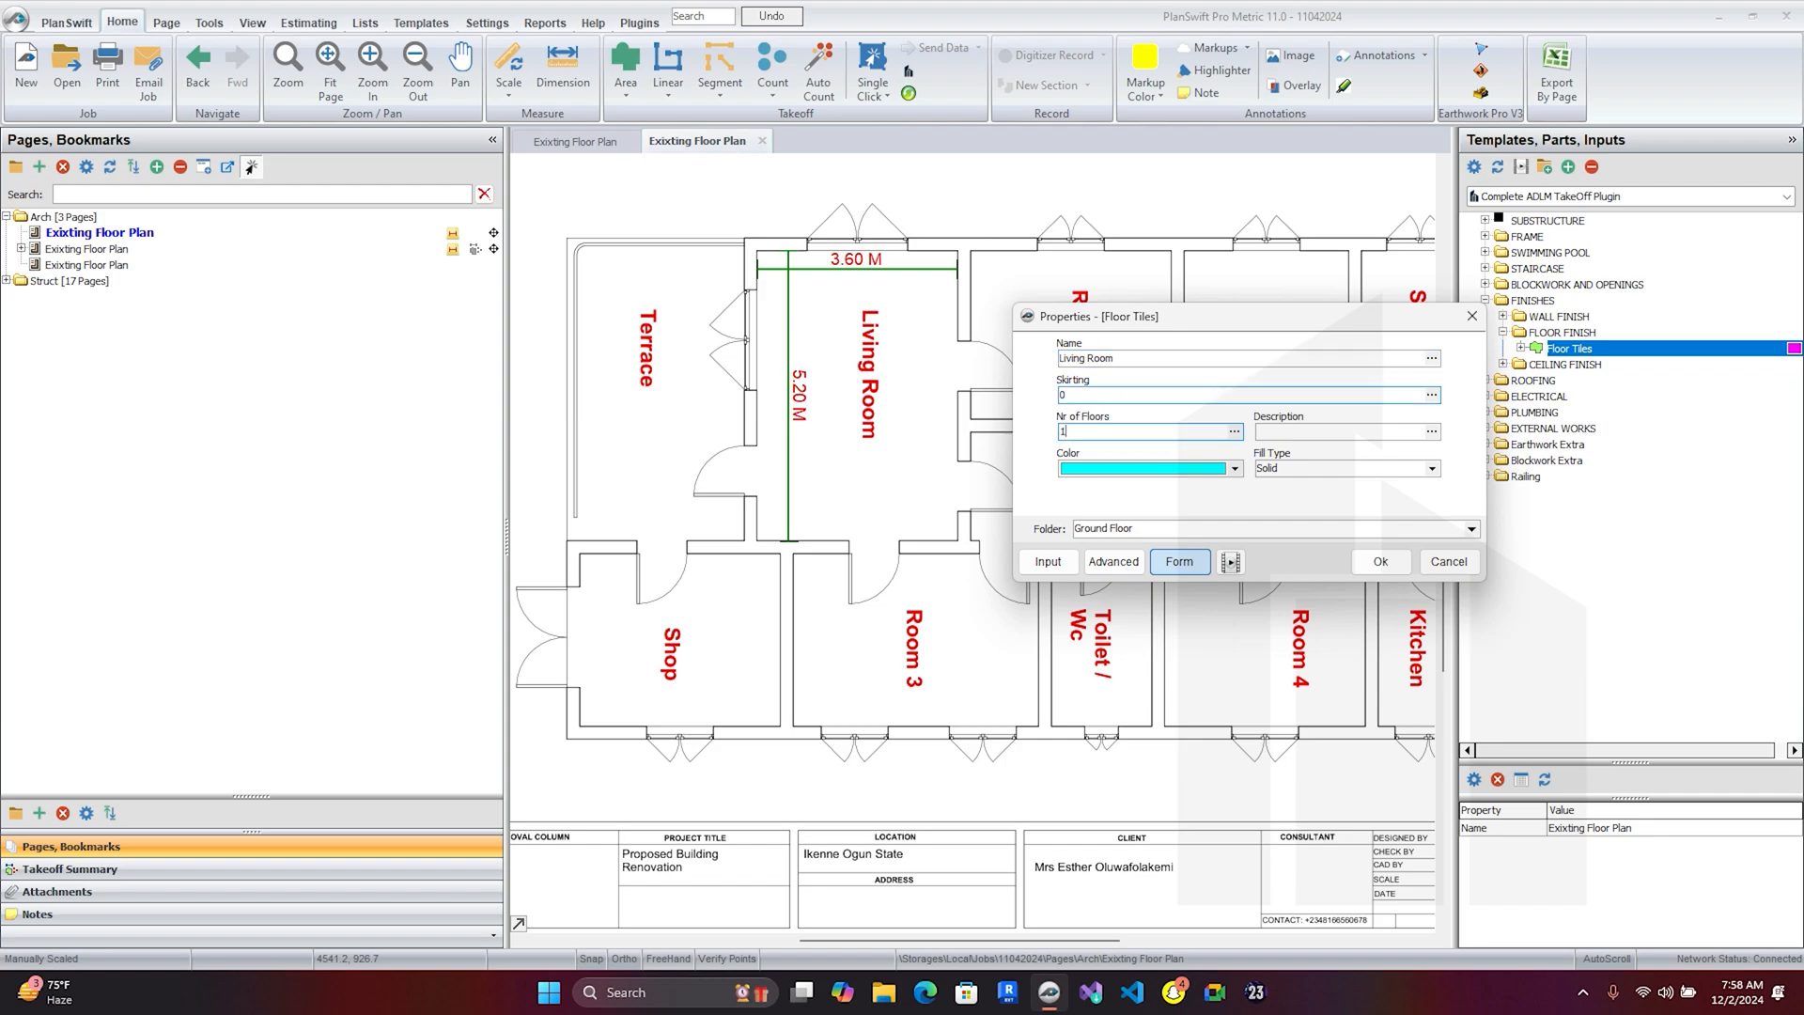
left_click(1191, 531)
type("Fi")
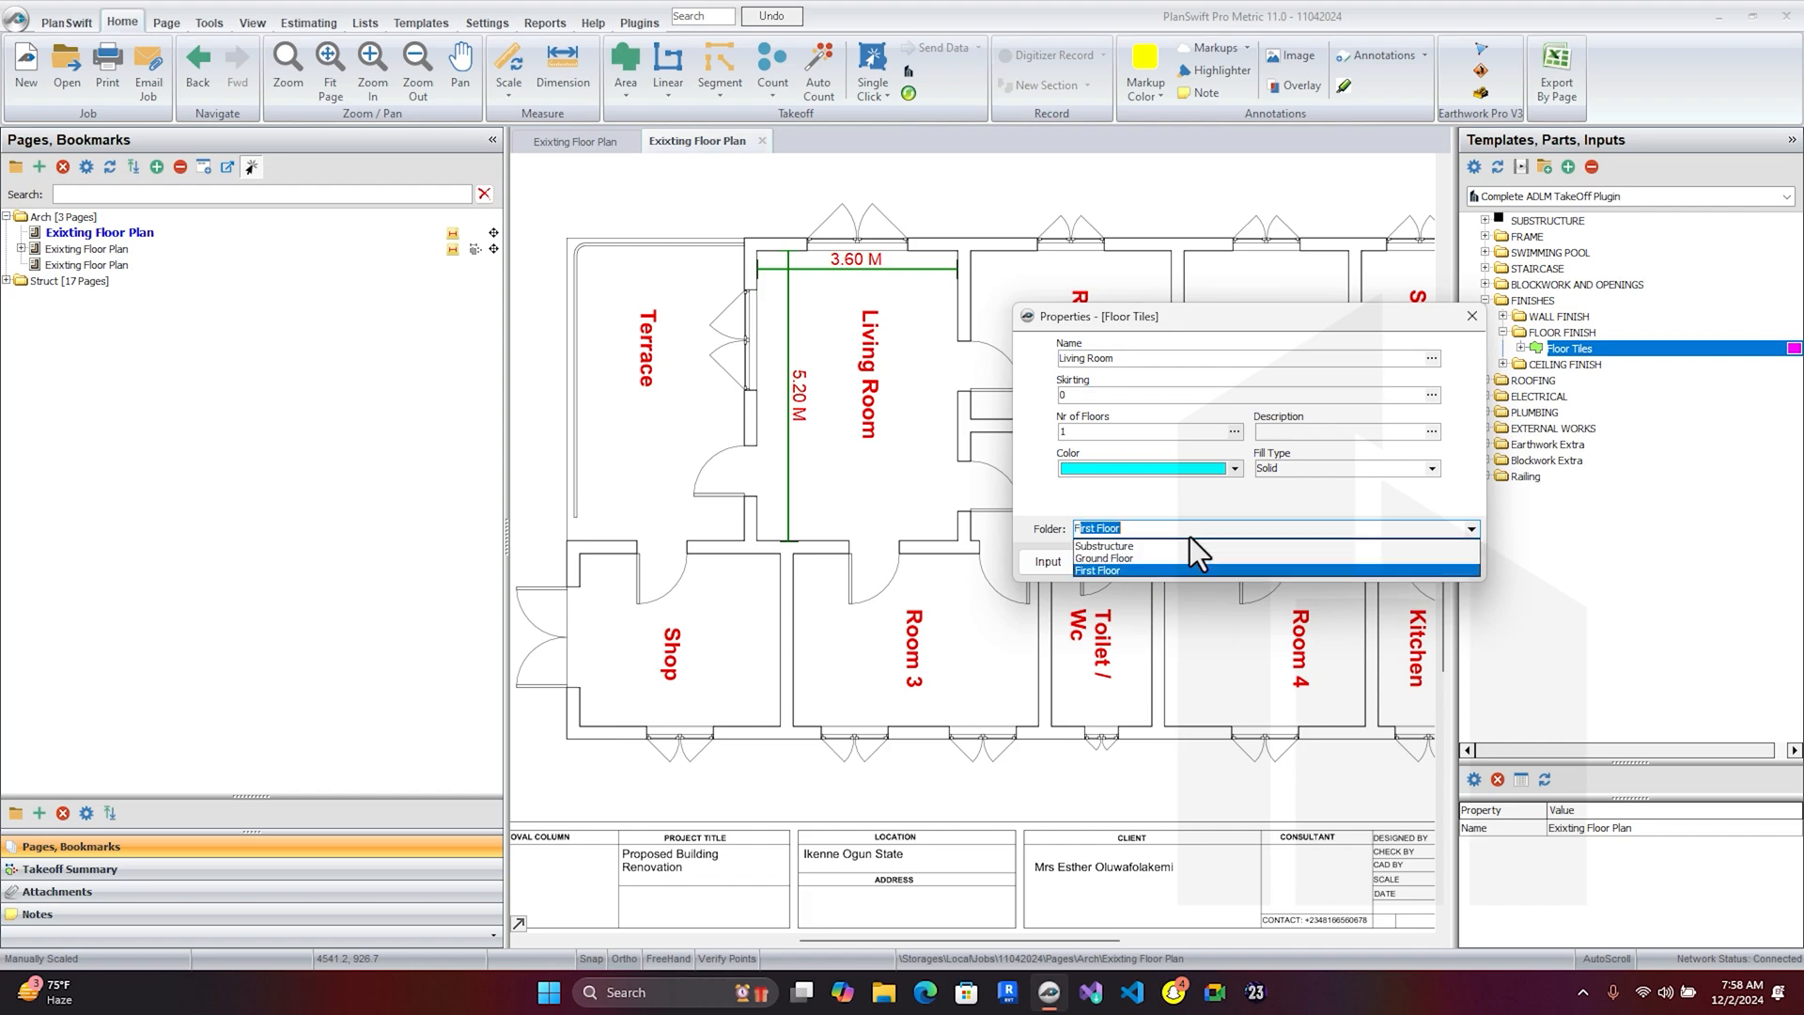
type("nishes")
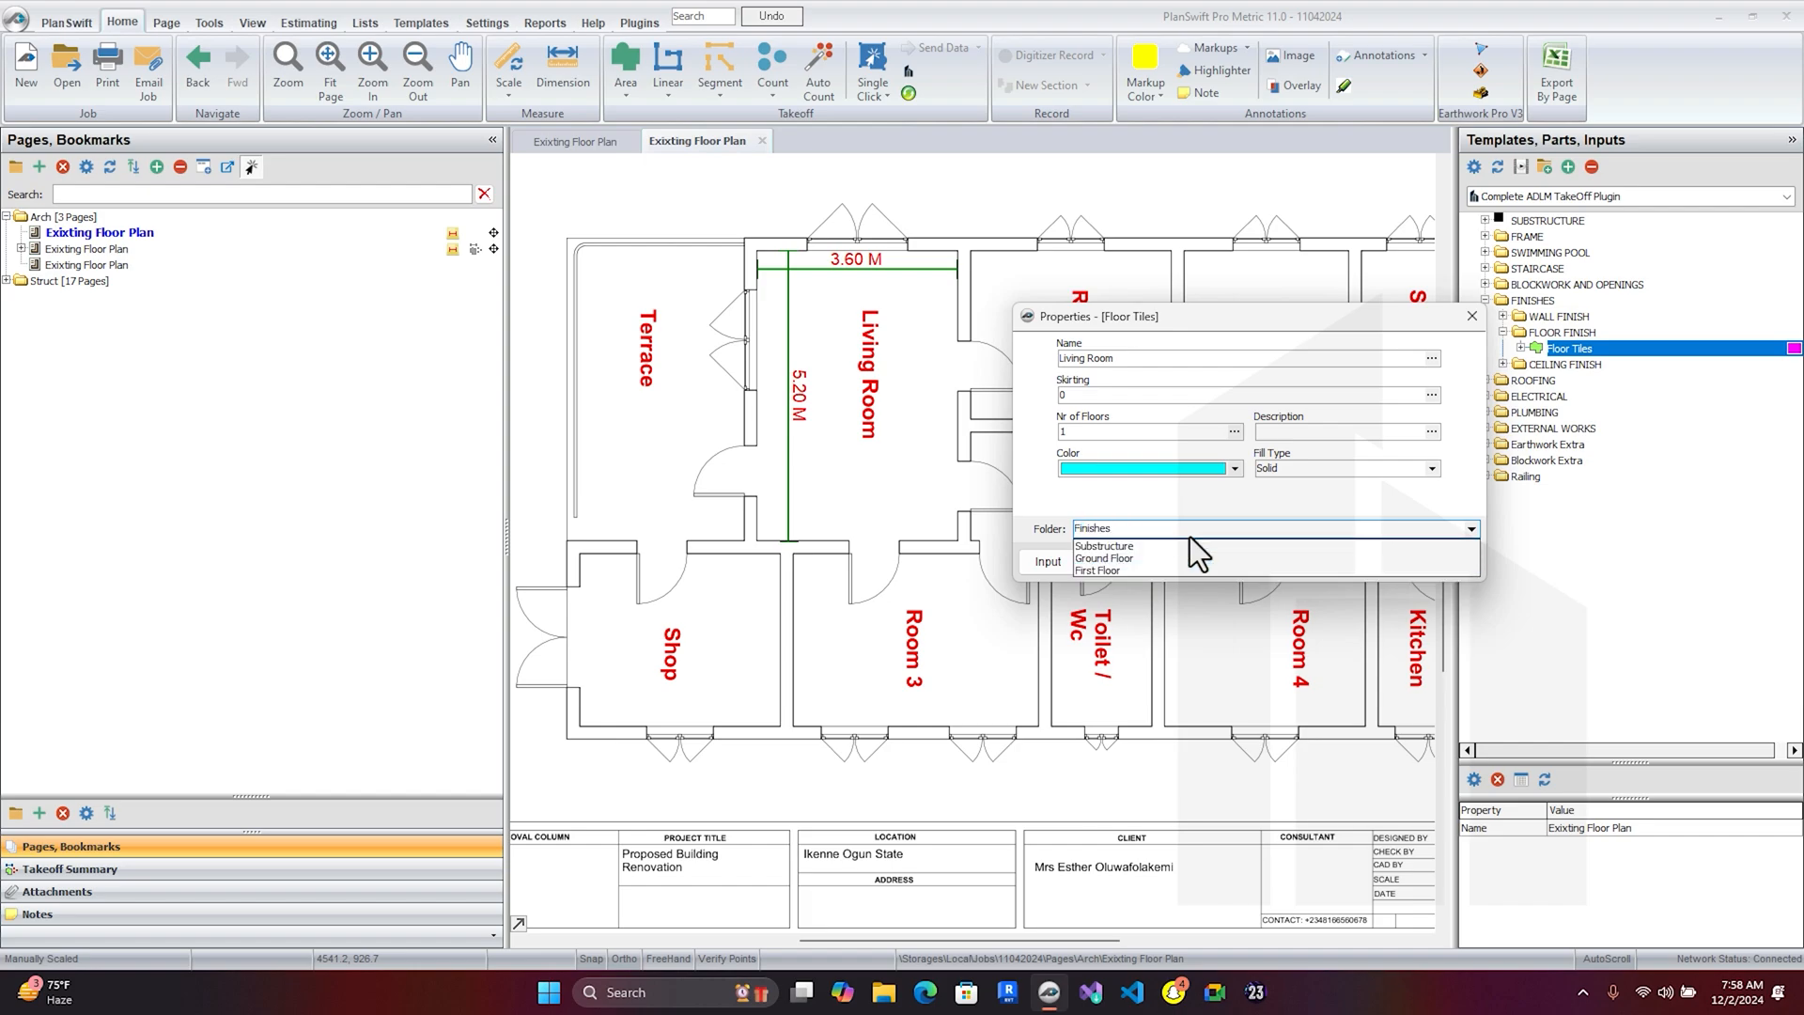
left_click(1226, 505)
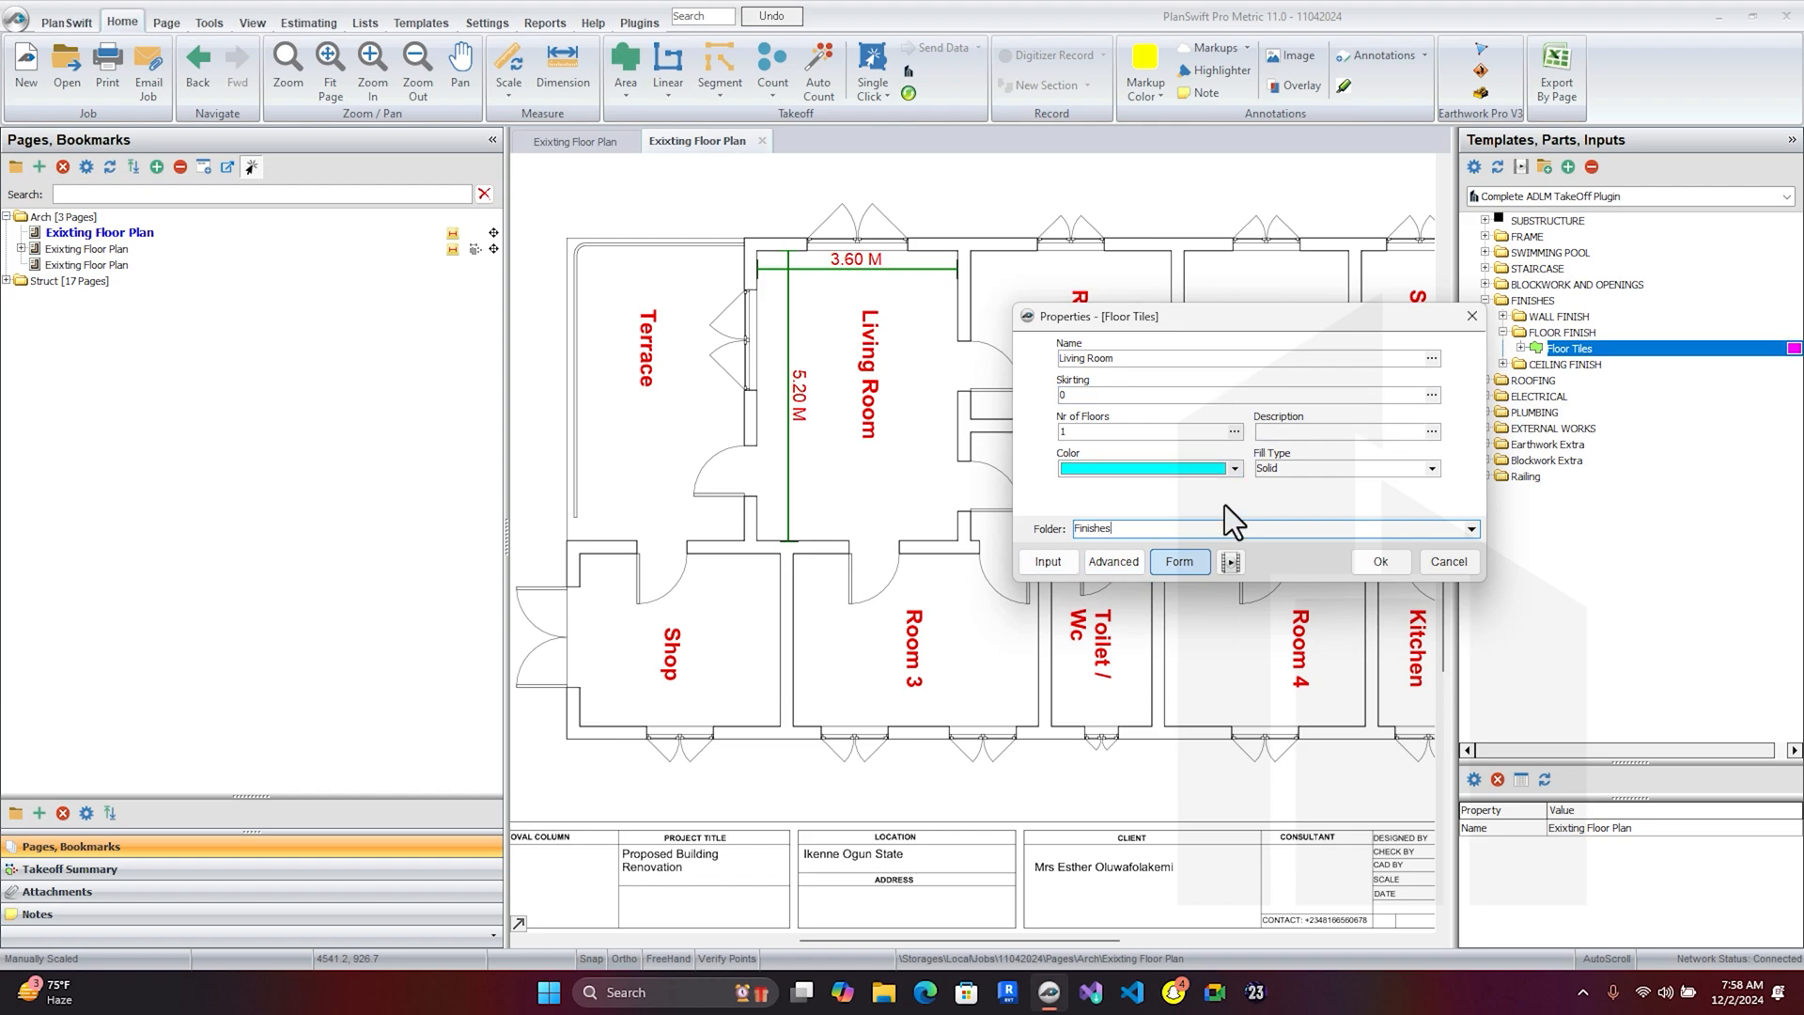
left_click(1381, 562)
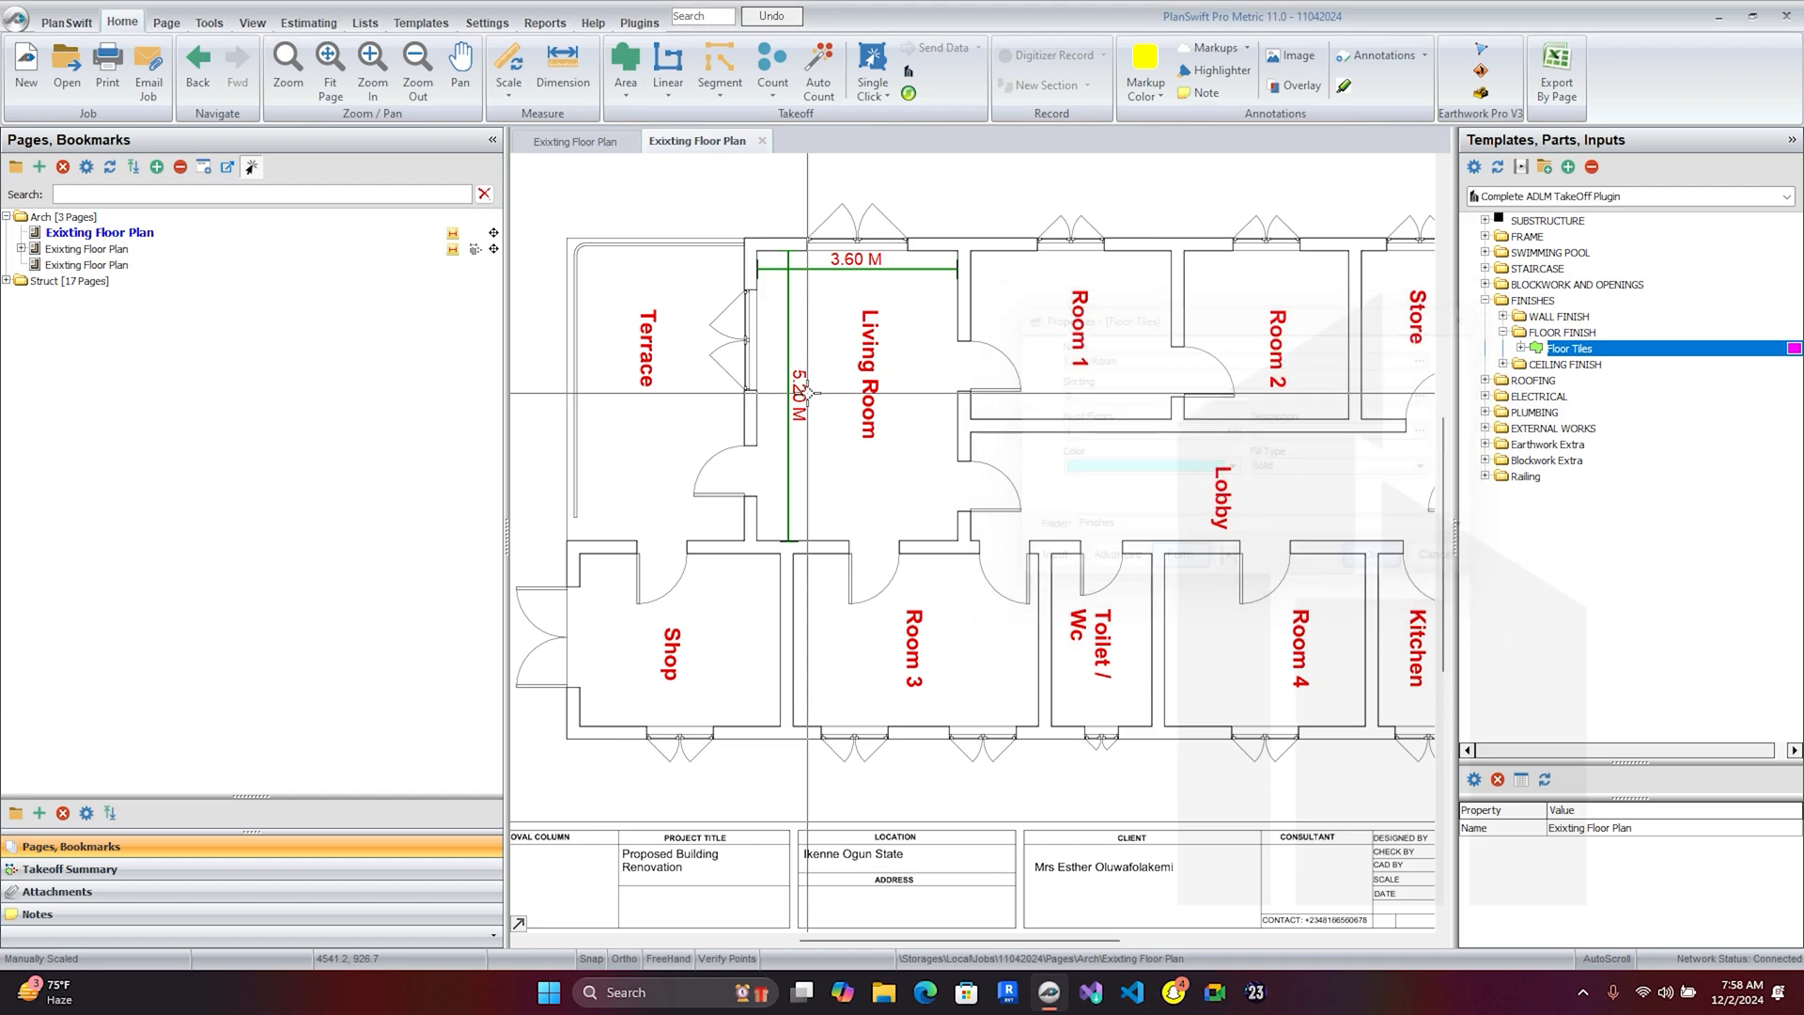
- Trace the living room's floor area through its four inner corners and stop recording
left_click(754, 542)
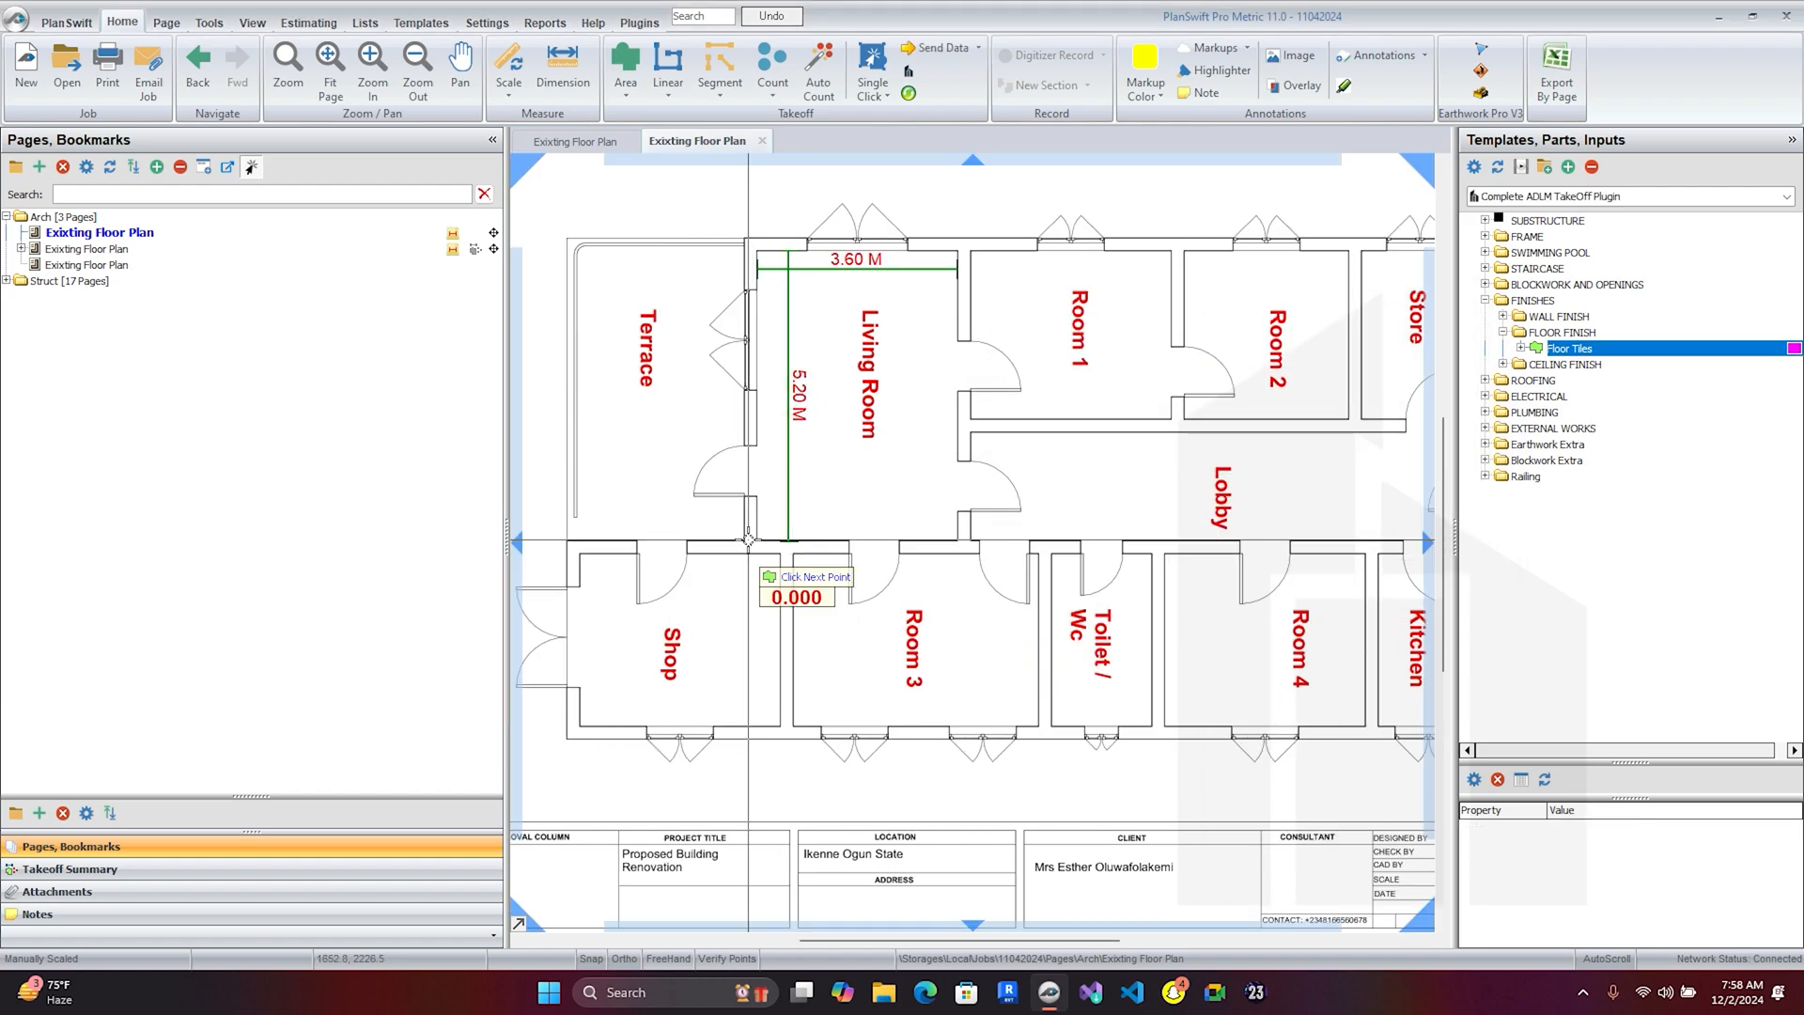
scroll(777, 544, "down", 3)
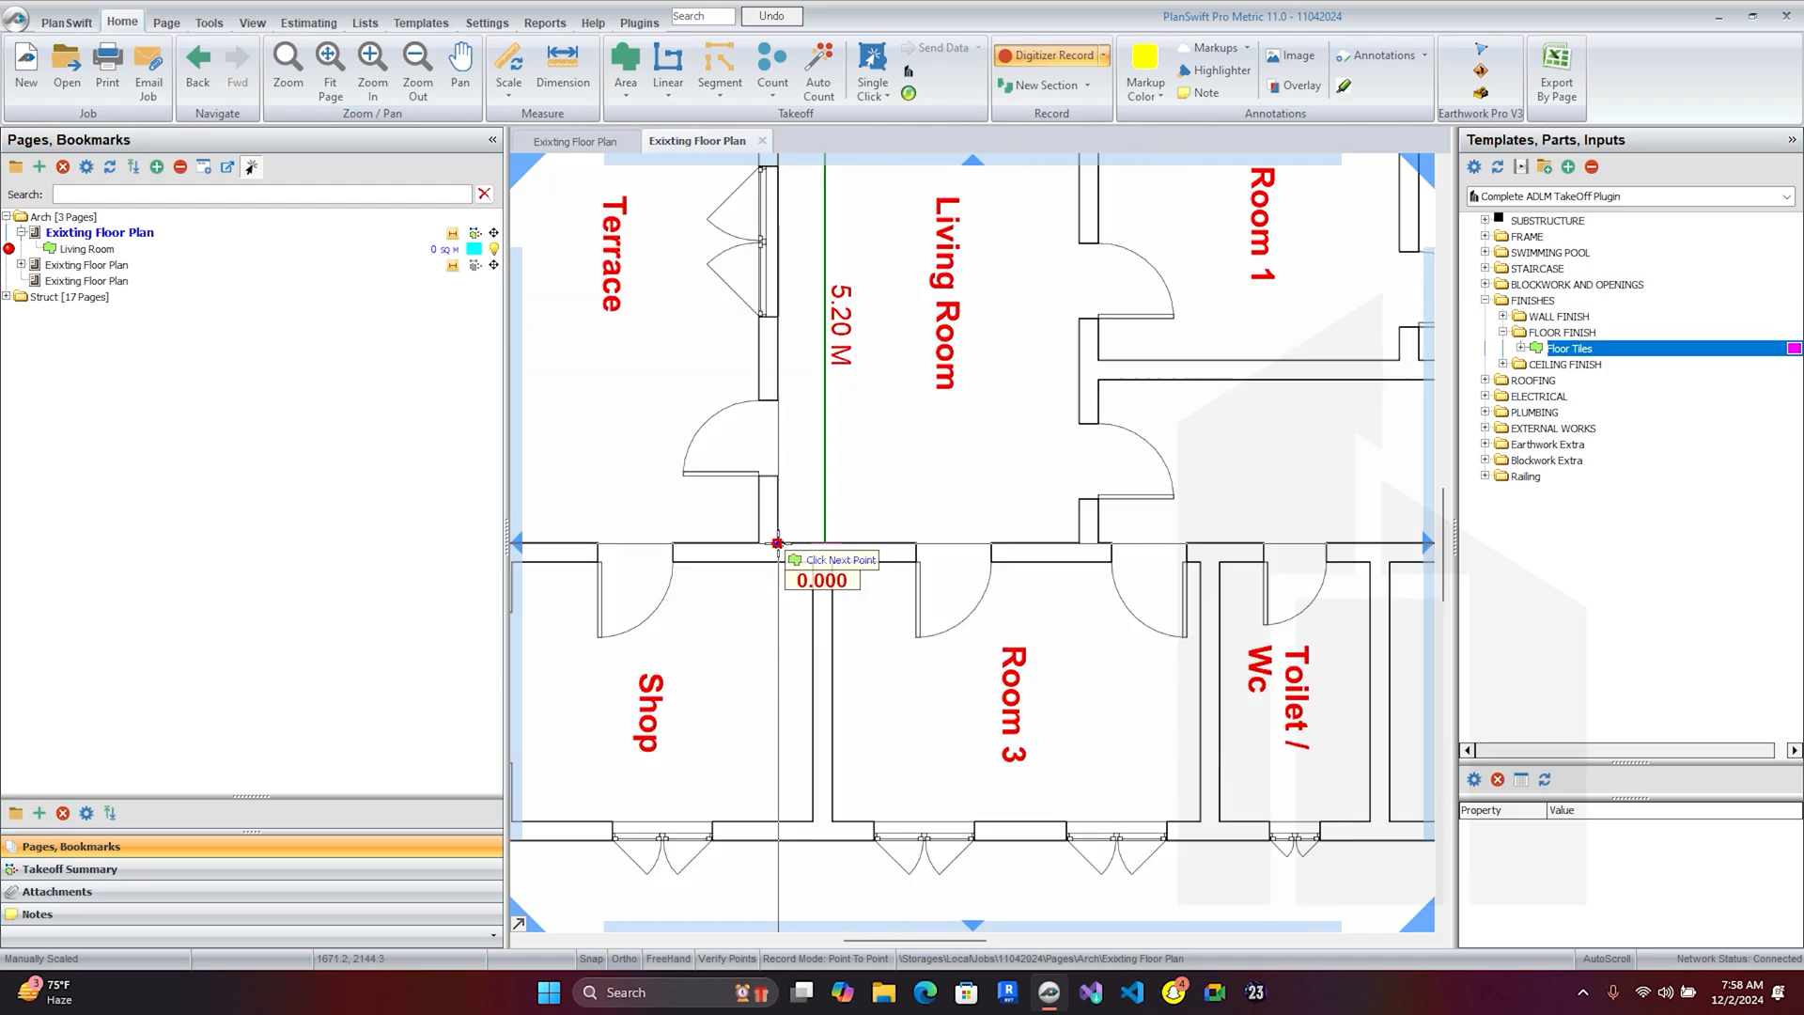
scroll(790, 268, "up", 3)
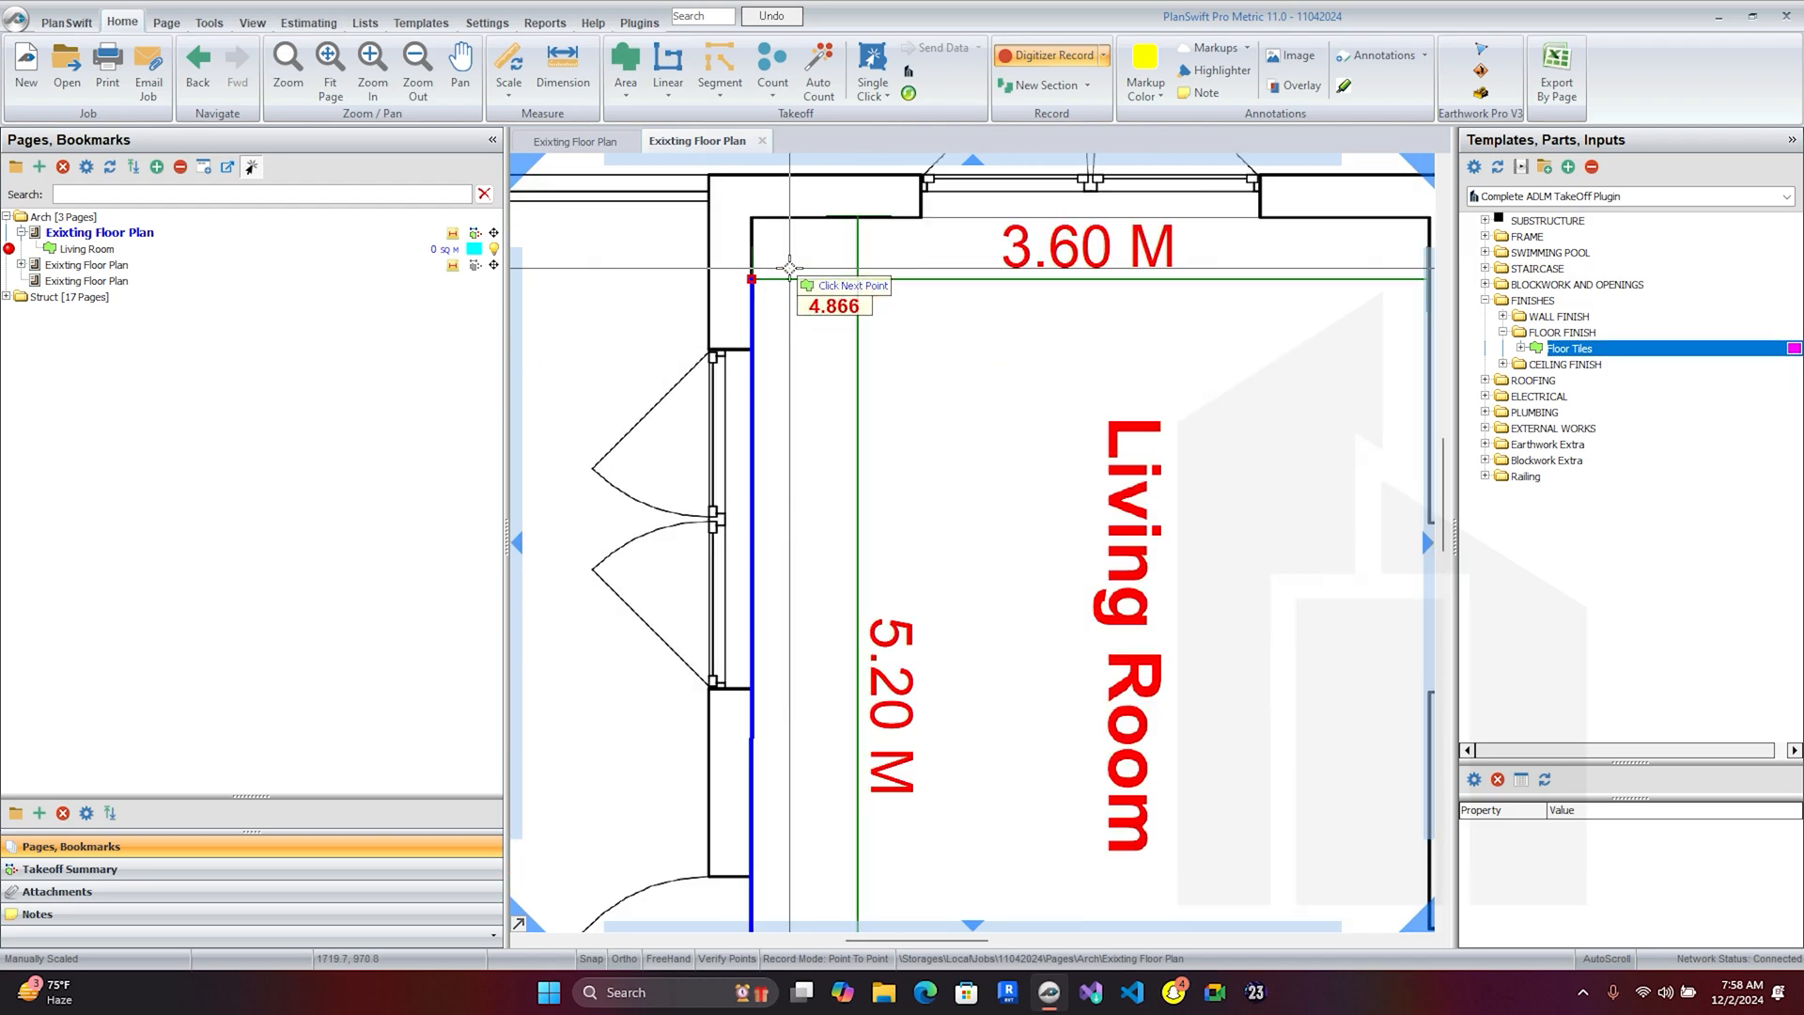
left_click(753, 218)
scroll(753, 218, "down", 3)
scroll(765, 234, "up", 4)
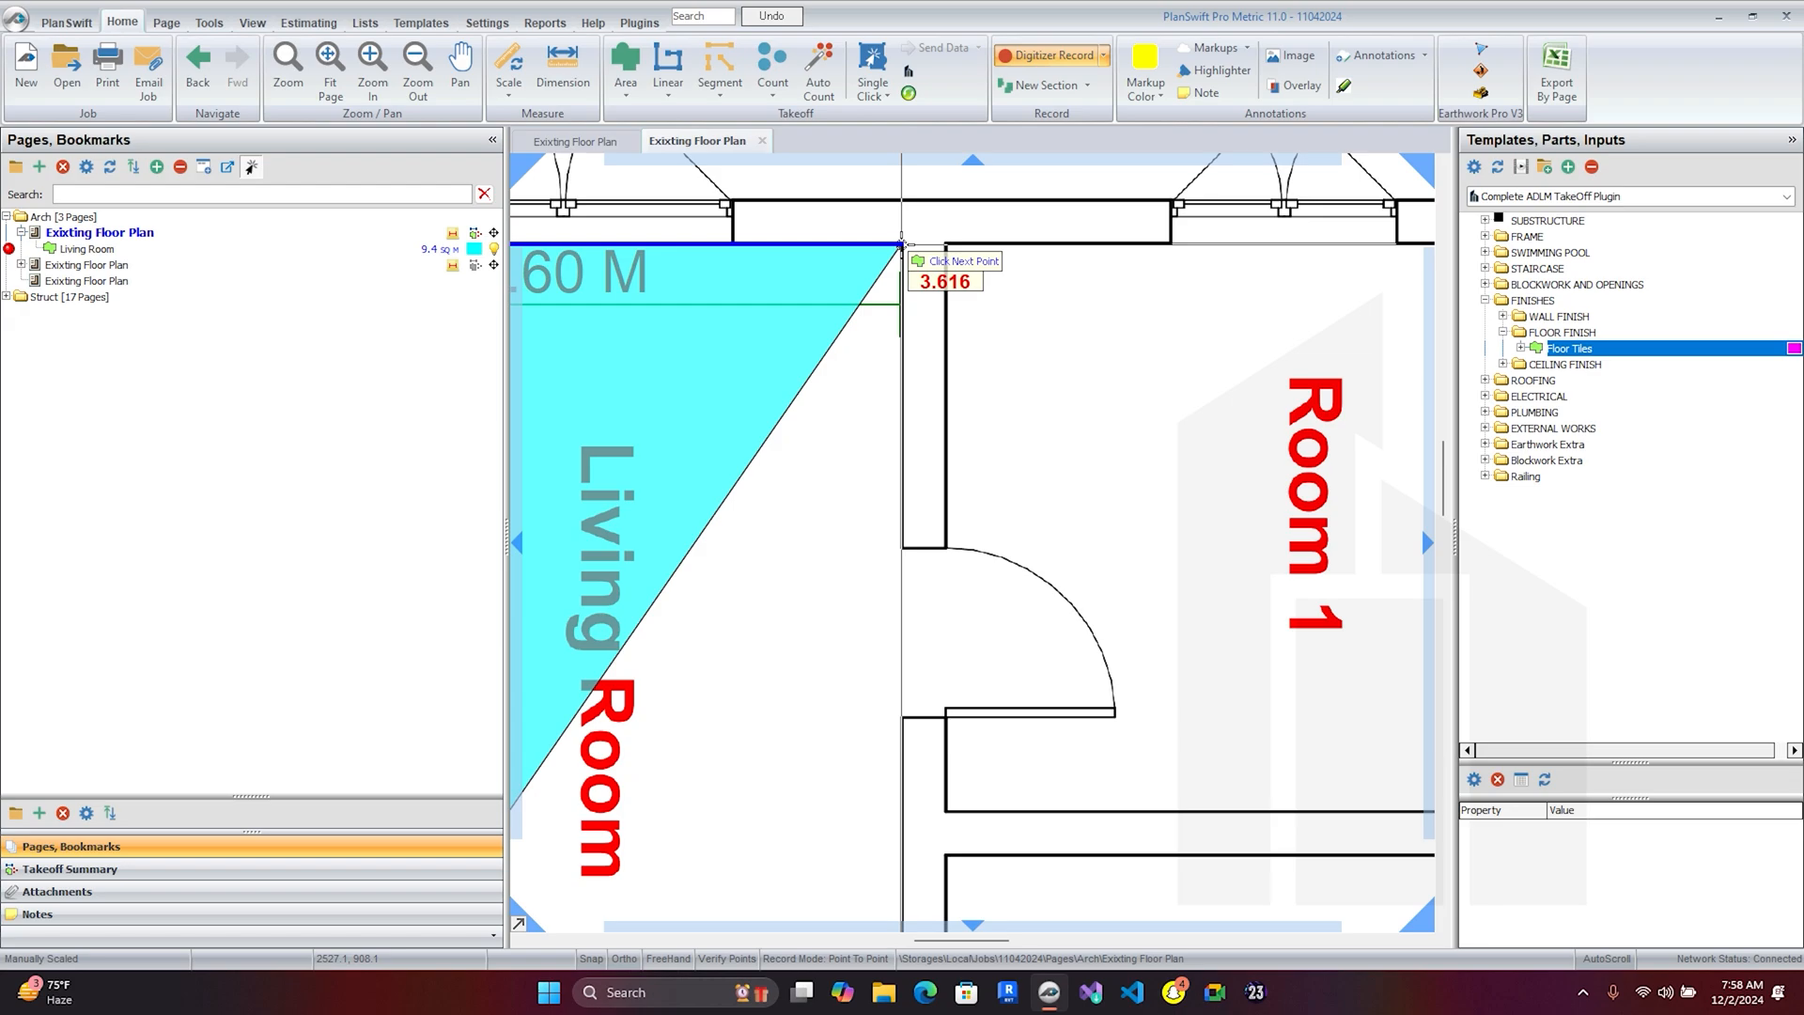
left_click(903, 243)
scroll(903, 242, "down", 3)
scroll(913, 554, "up", 4)
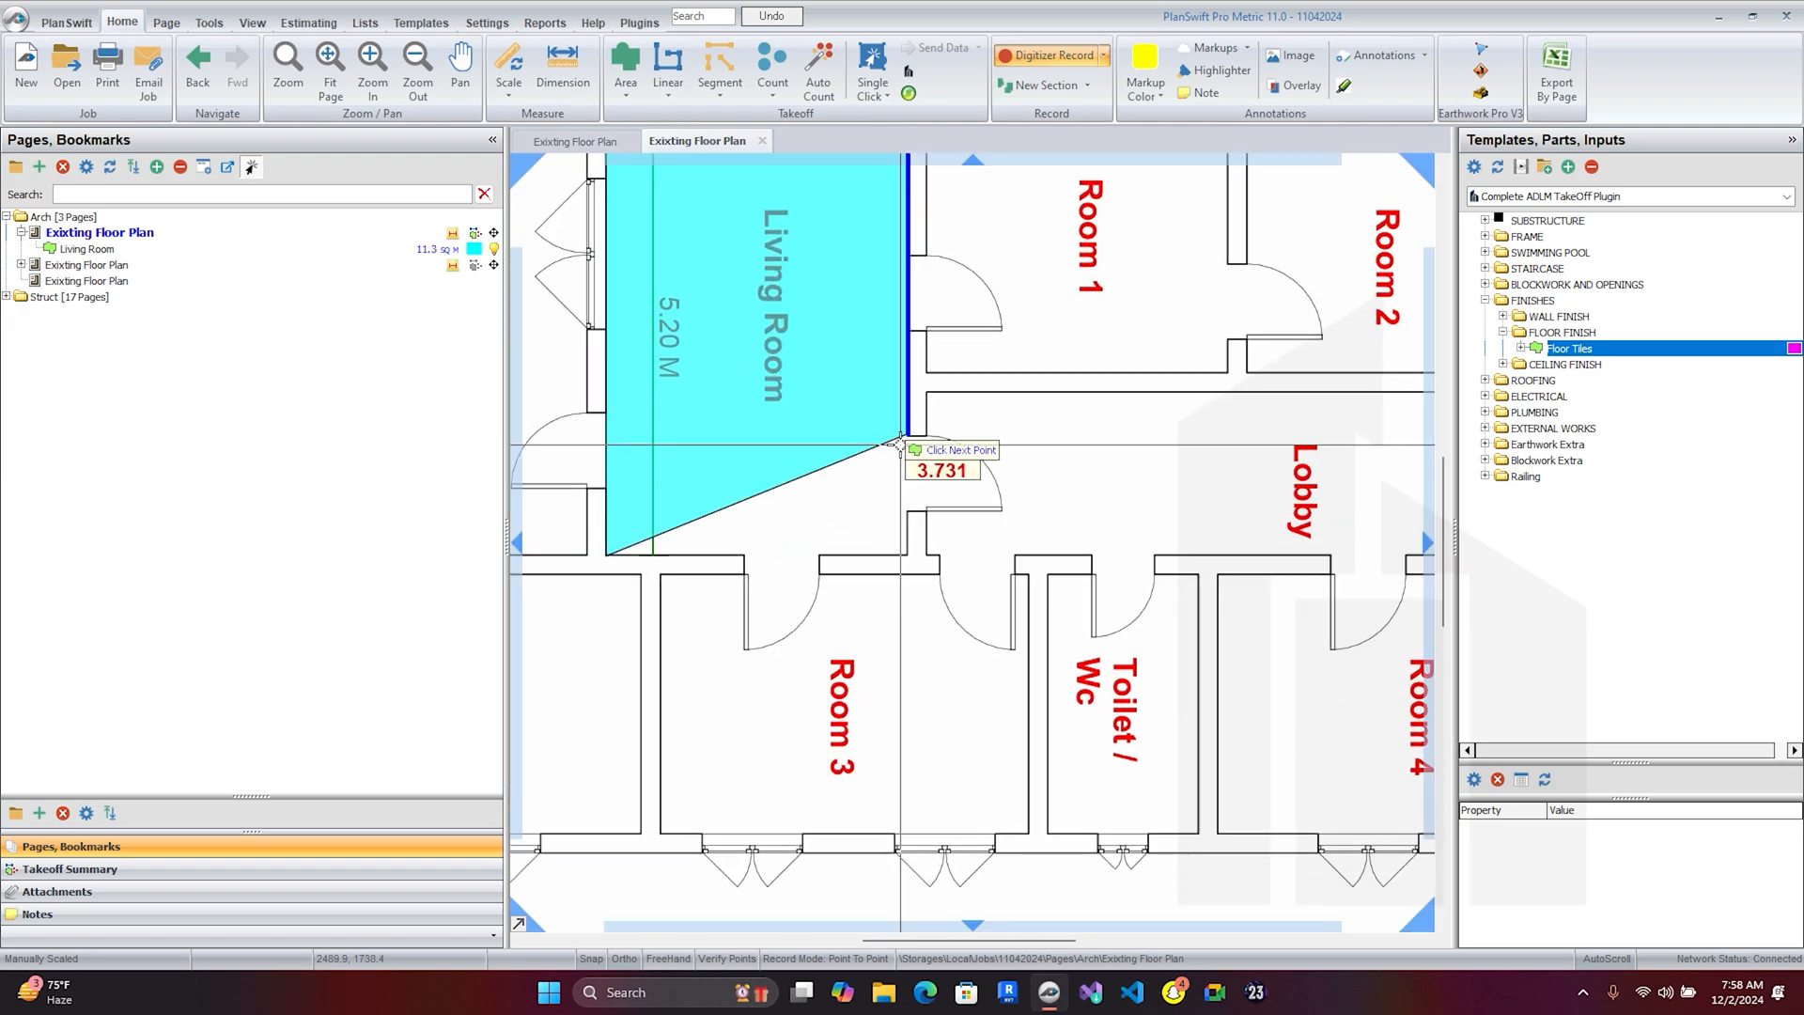
left_click(911, 556)
scroll(912, 556, "down", 3)
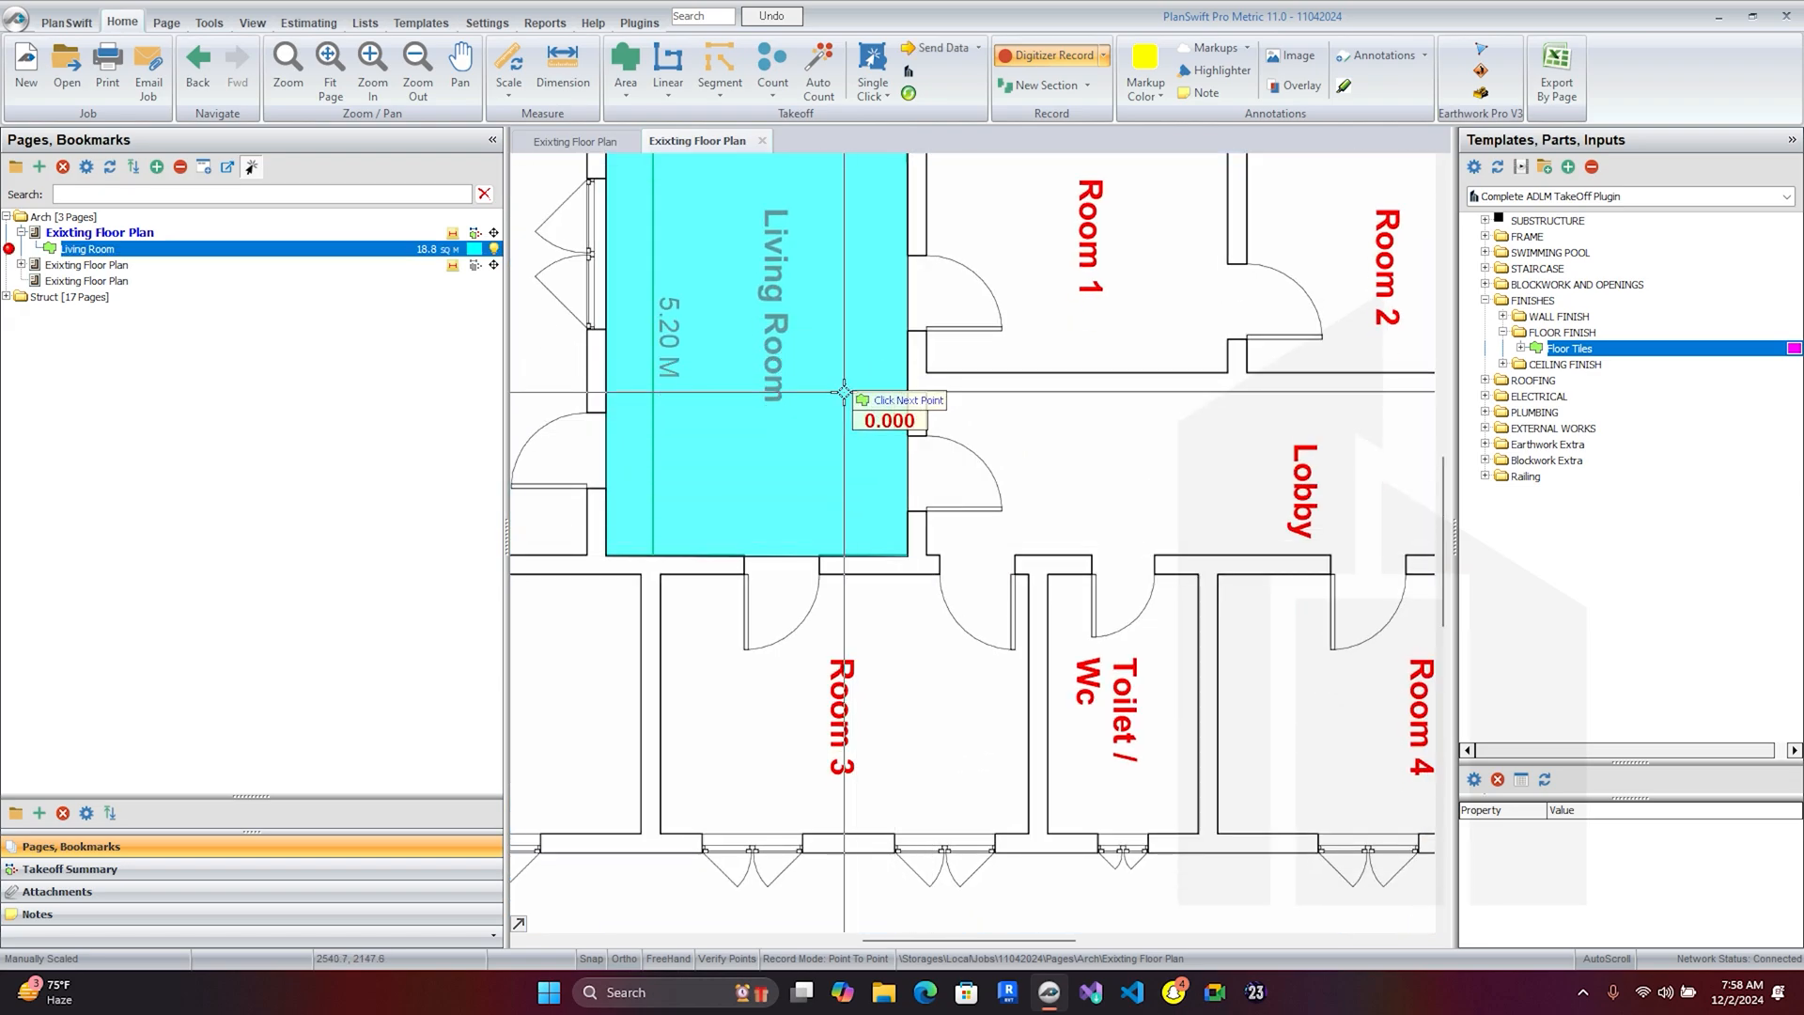
right_click(928, 349)
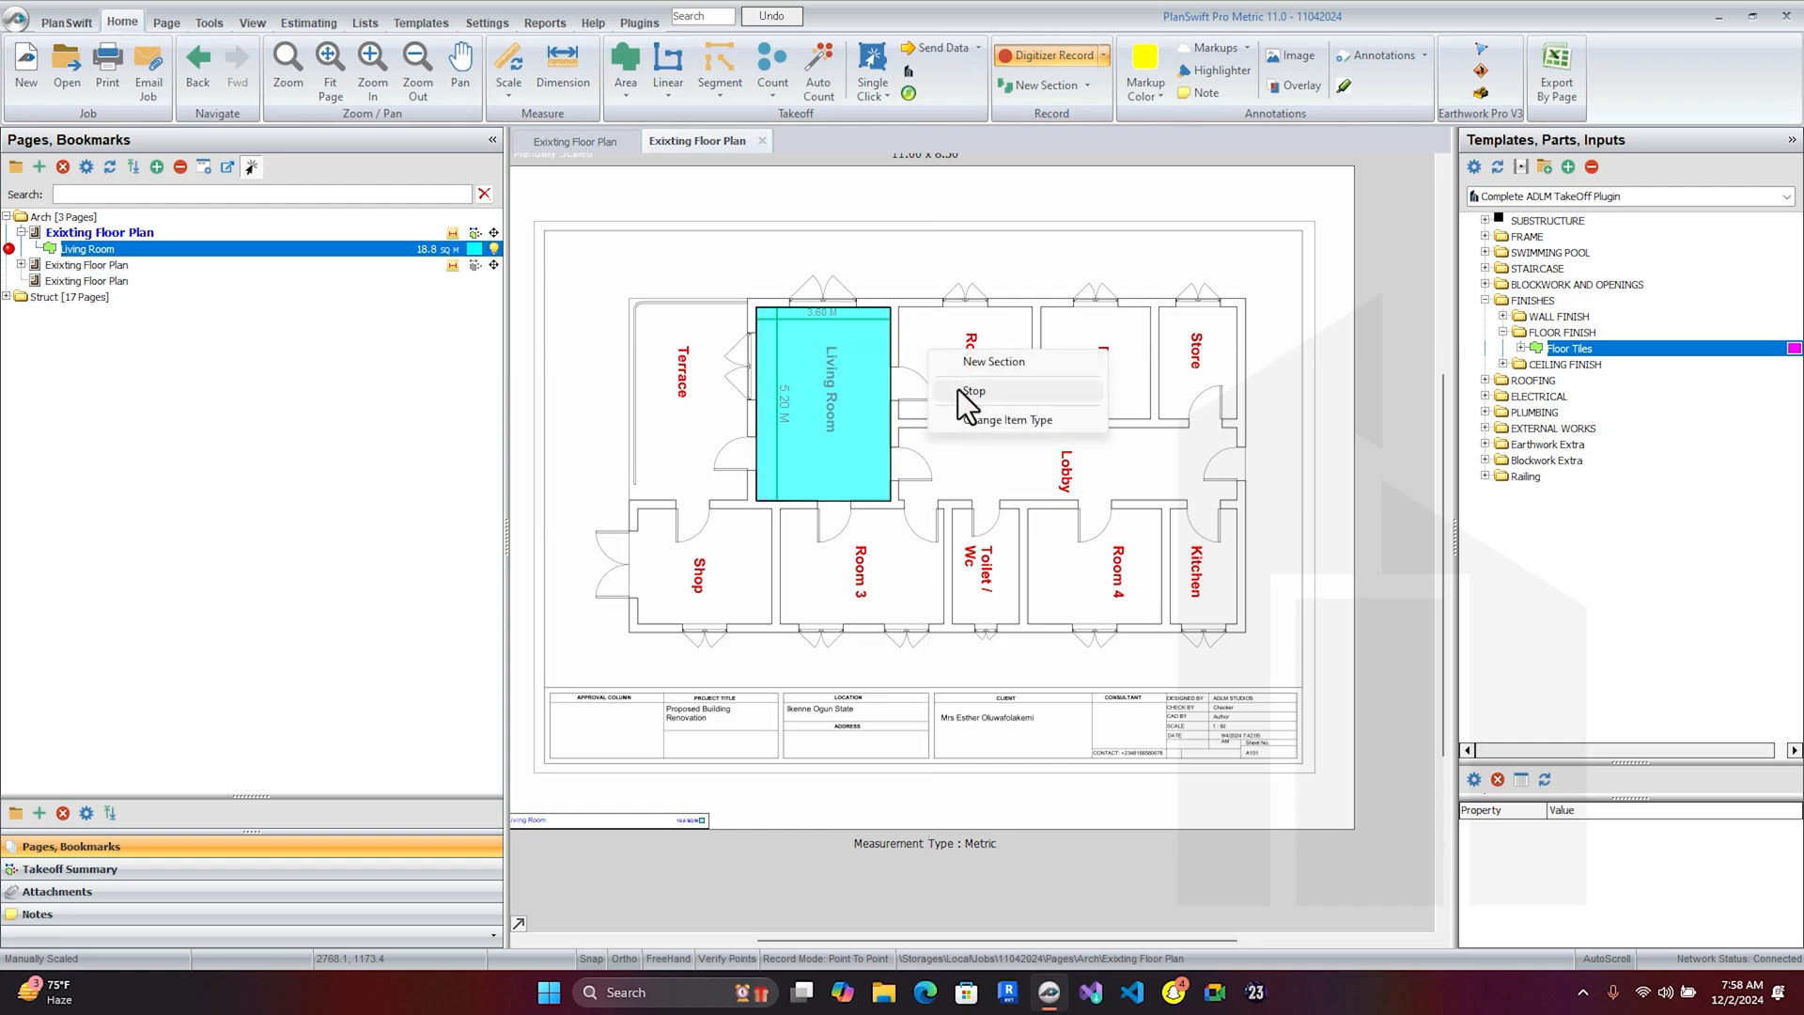
left_click(960, 391)
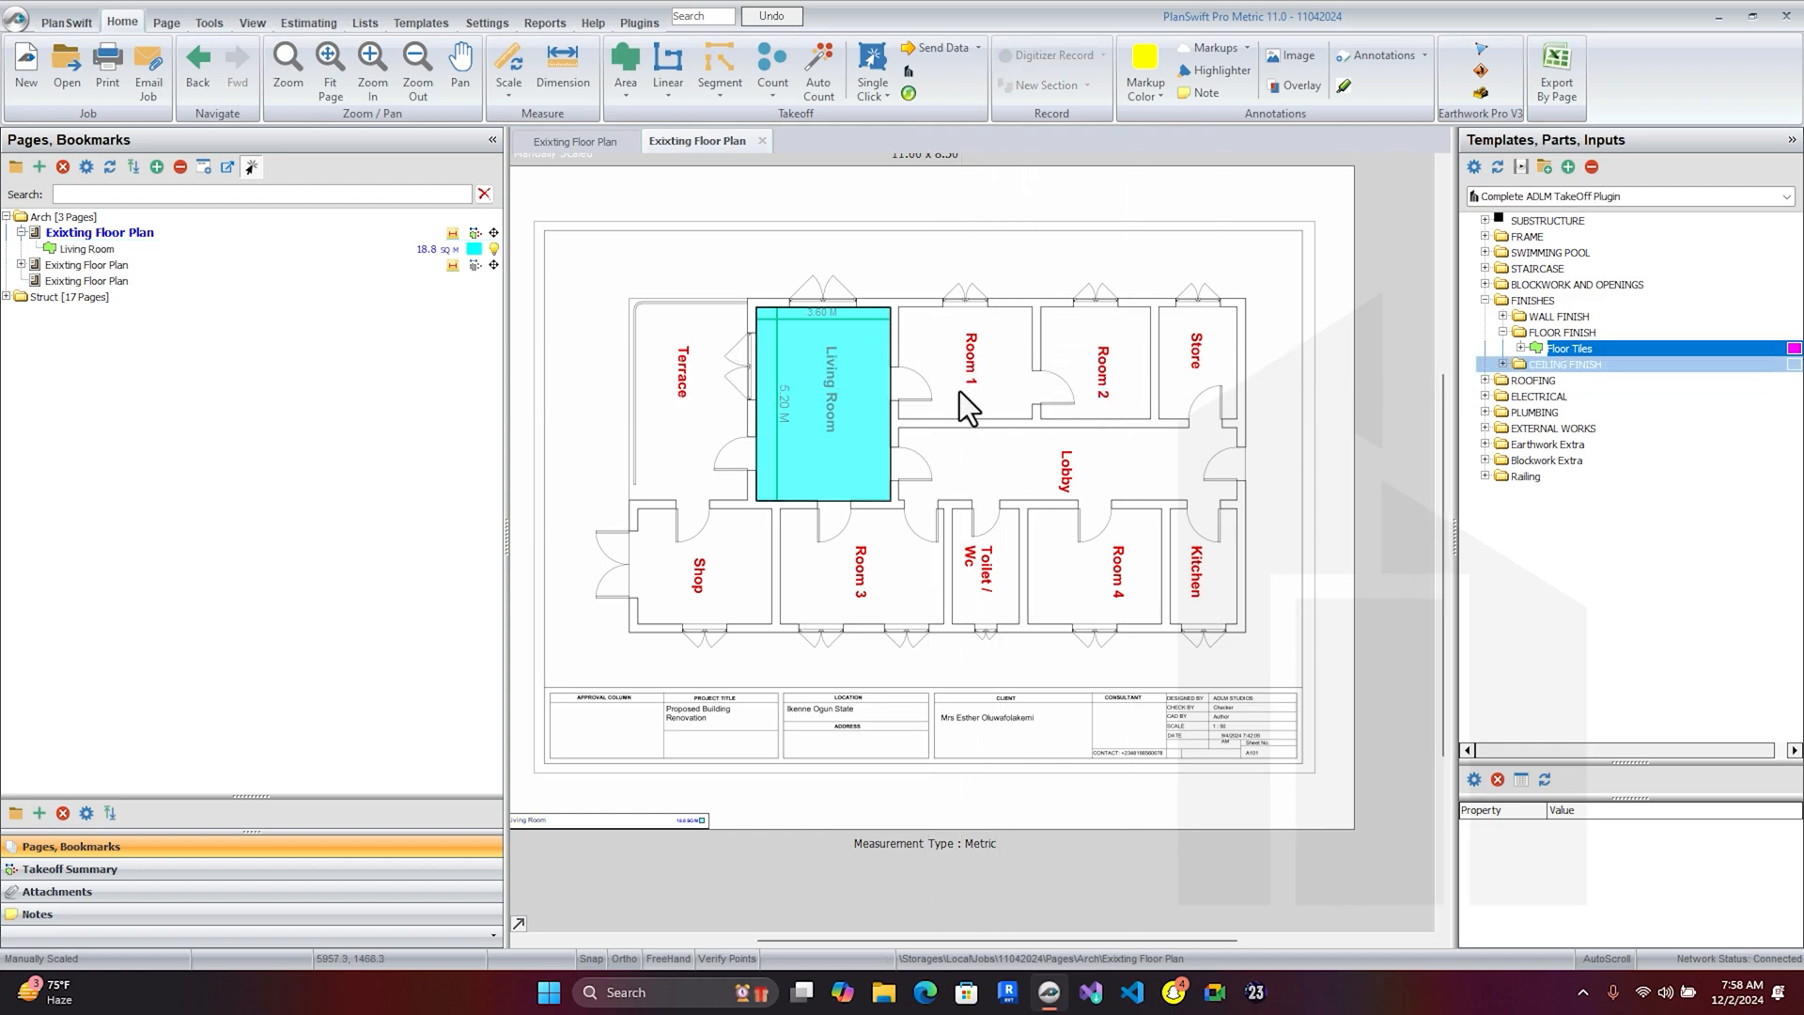
- Start another Floor Tiles takeoff item named Rooms, with 1 floor, in the Finishes folder
double_click(1471, 354)
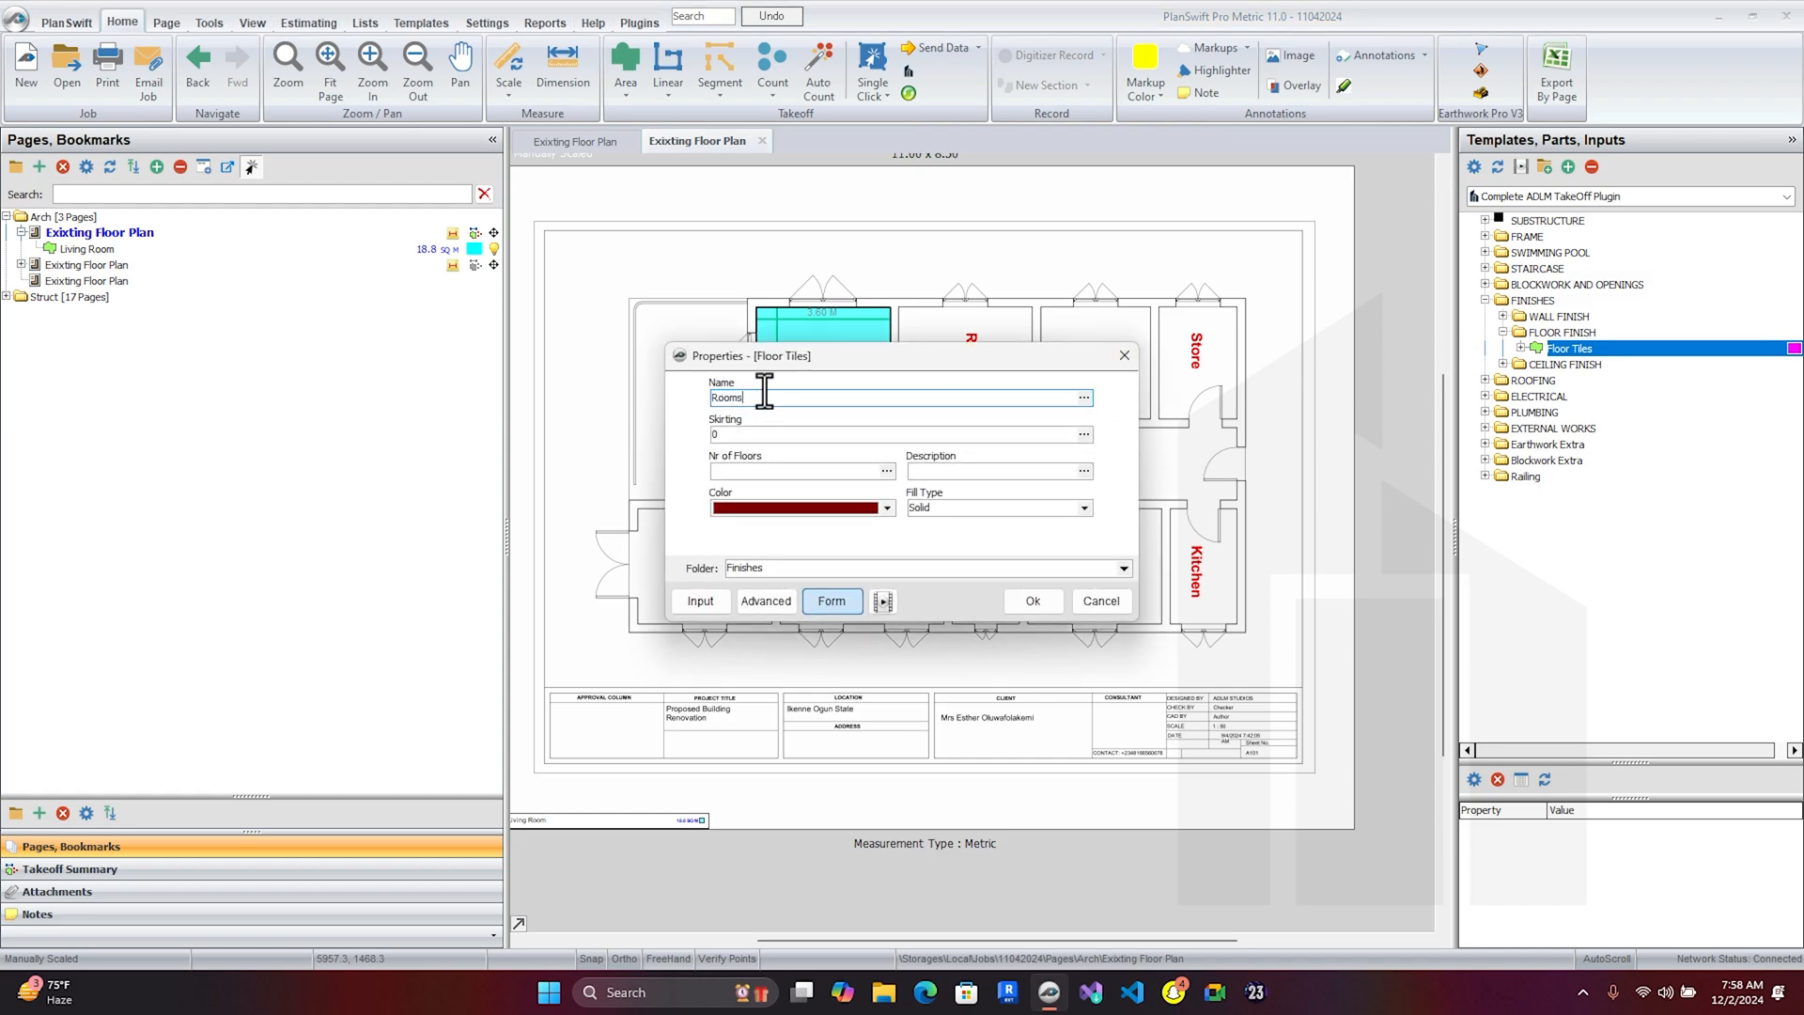
left_click(749, 470)
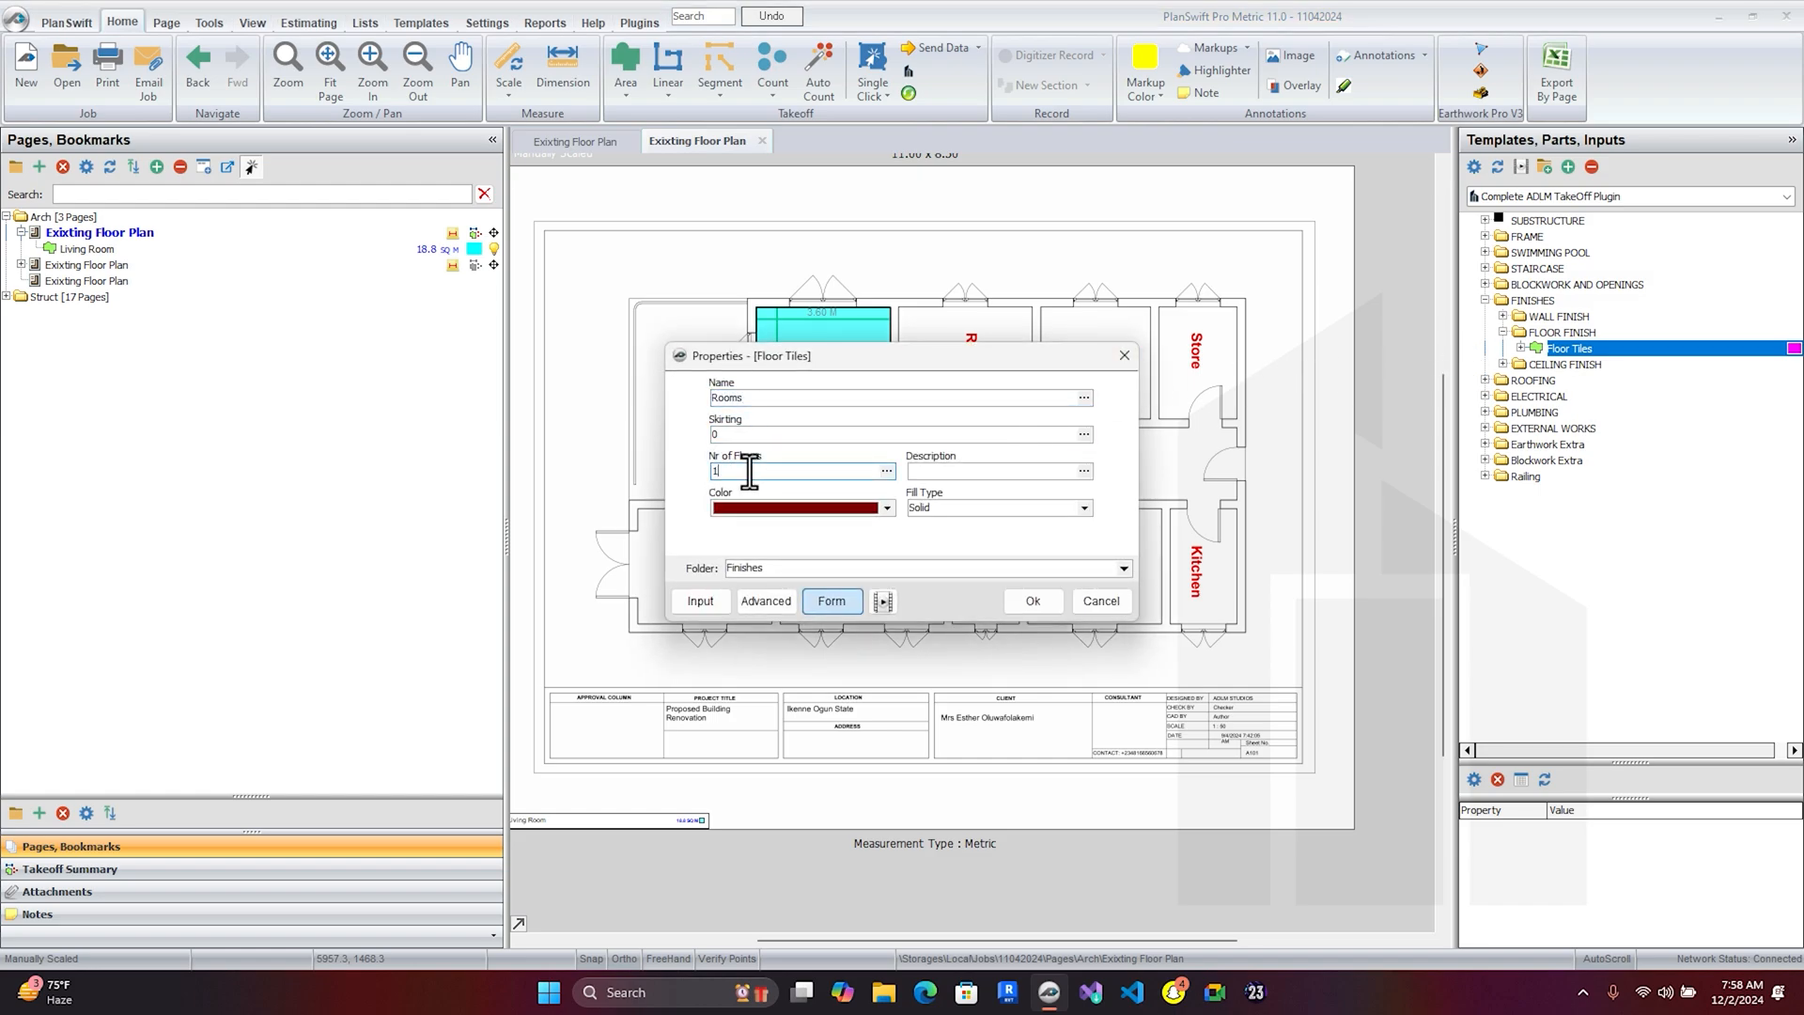
left_click(1033, 600)
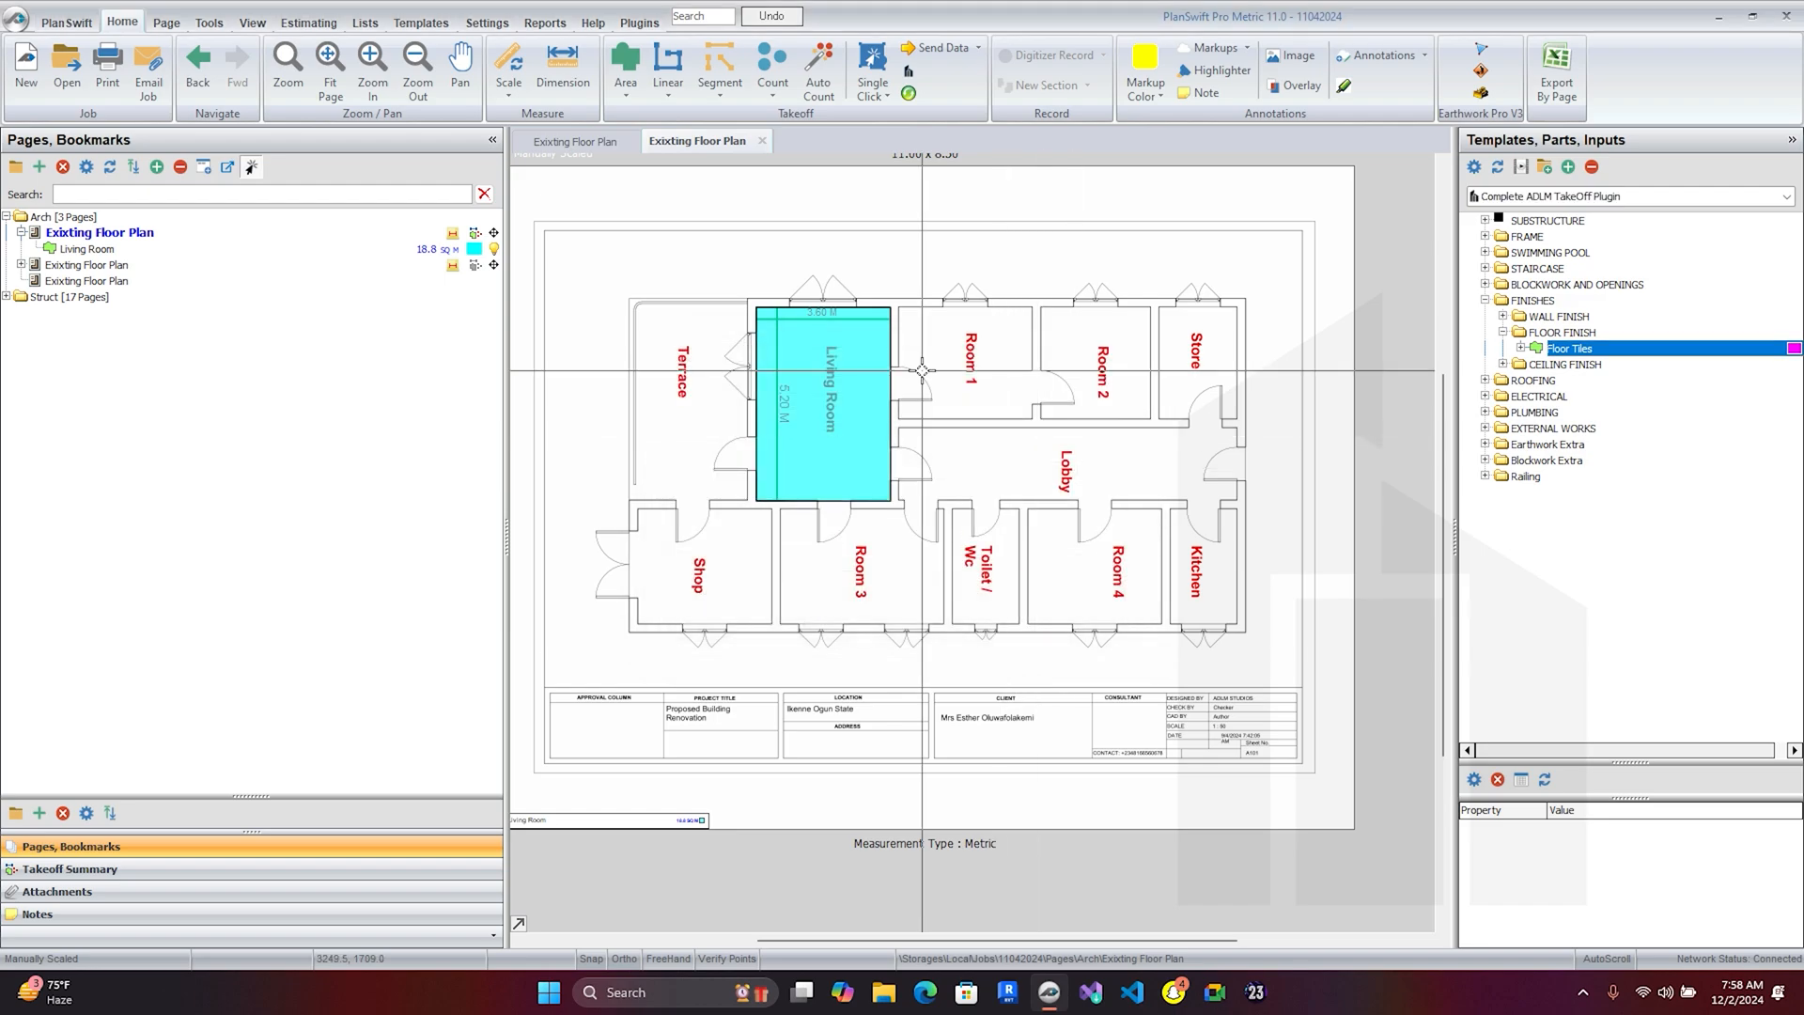
- Trace Room 1's floor area through its four inner corners
scroll(927, 273, "up", 5)
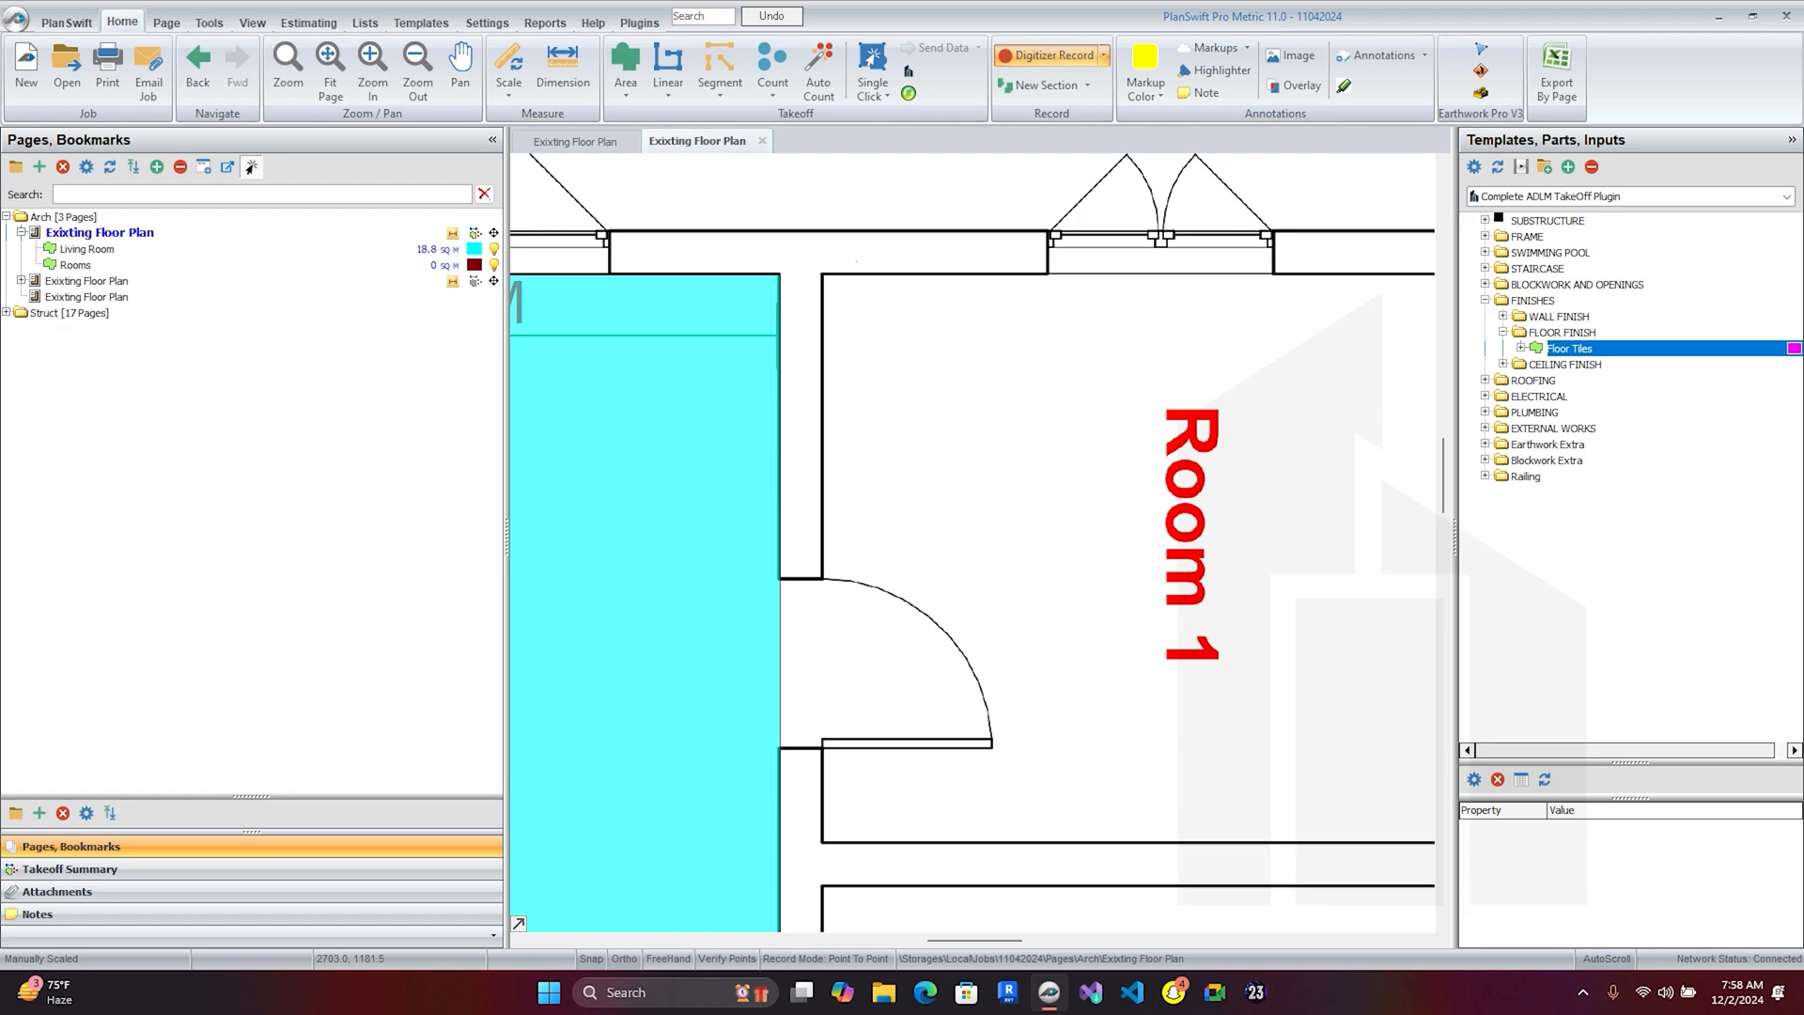
scroll(916, 490, "down", 1)
left_click(853, 346)
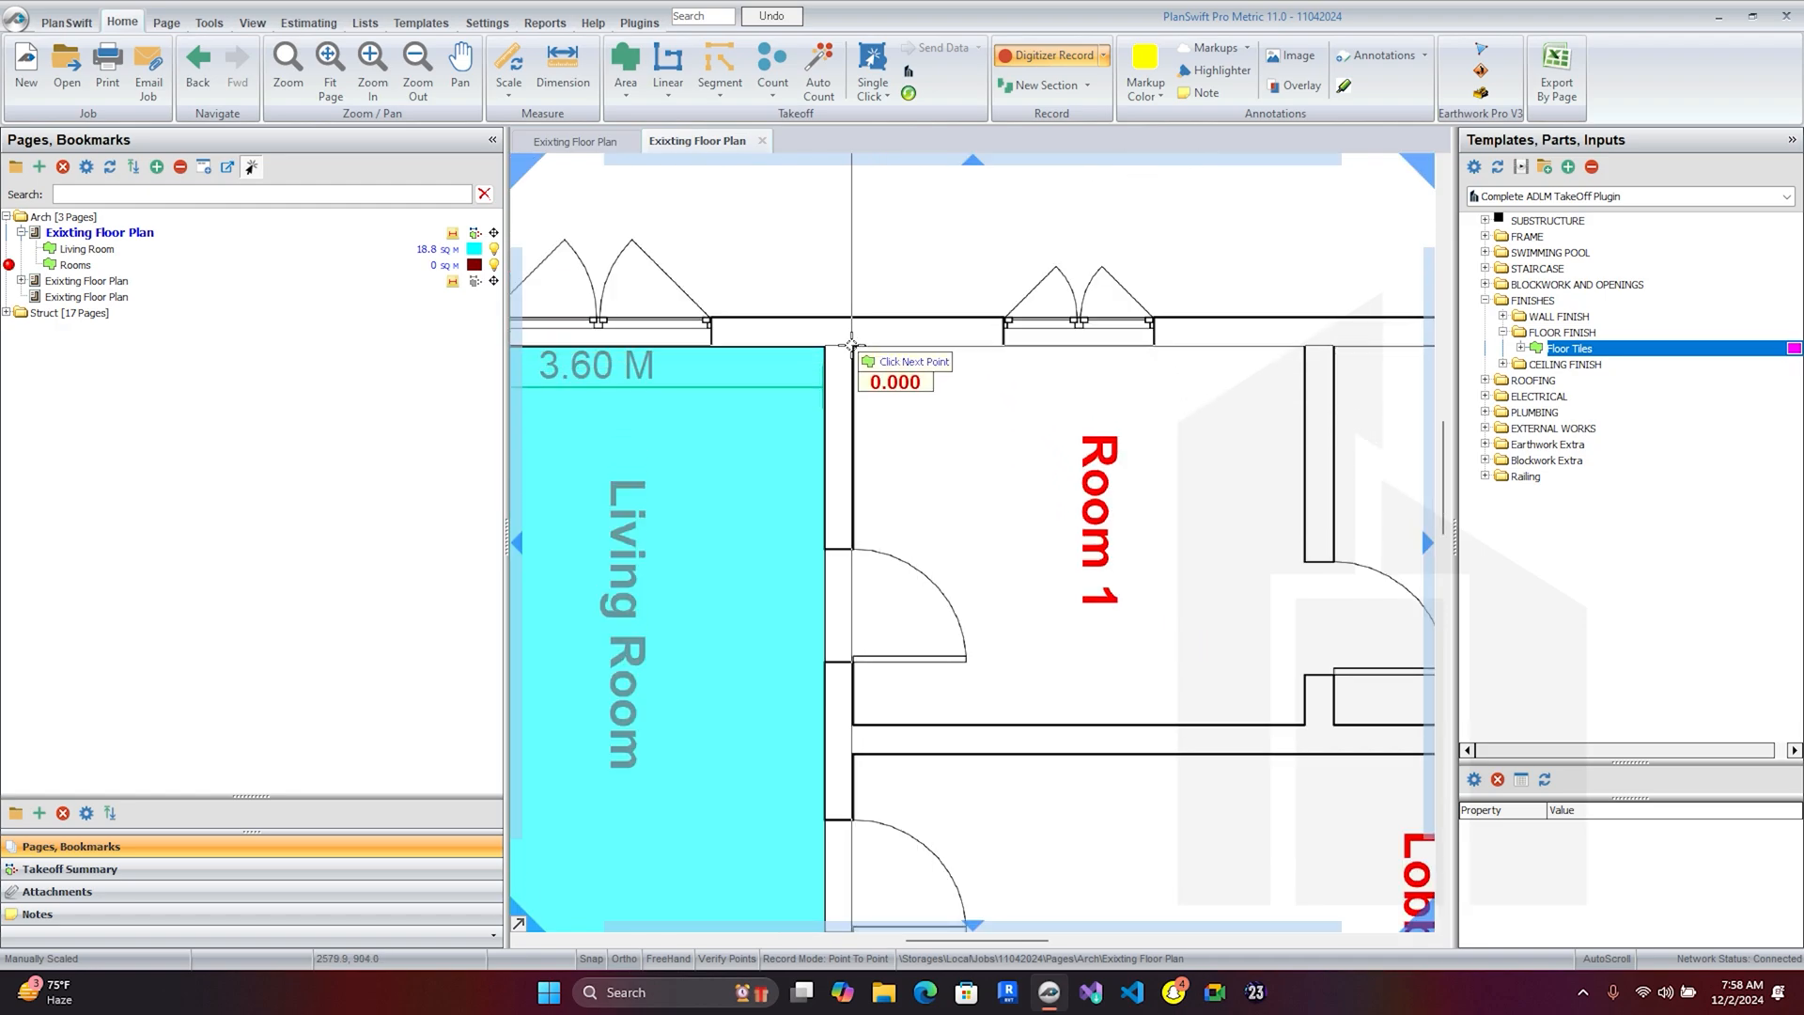
left_click(1304, 346)
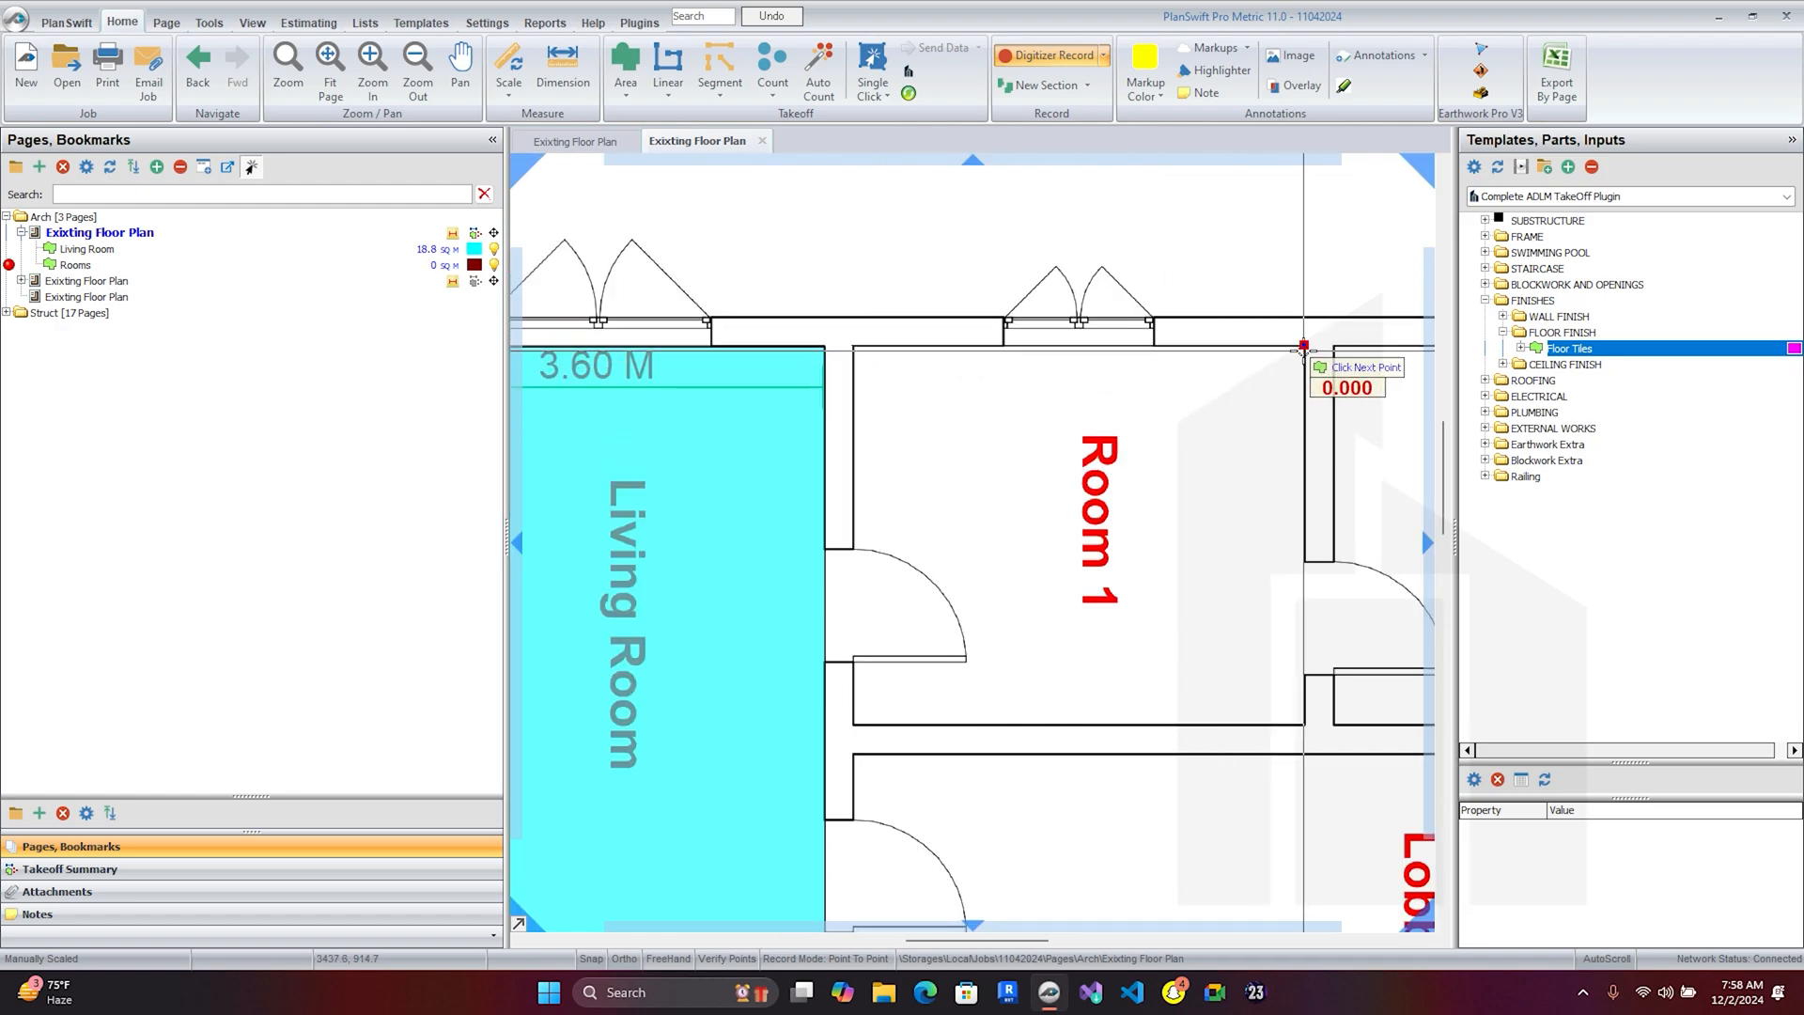
left_click(1305, 724)
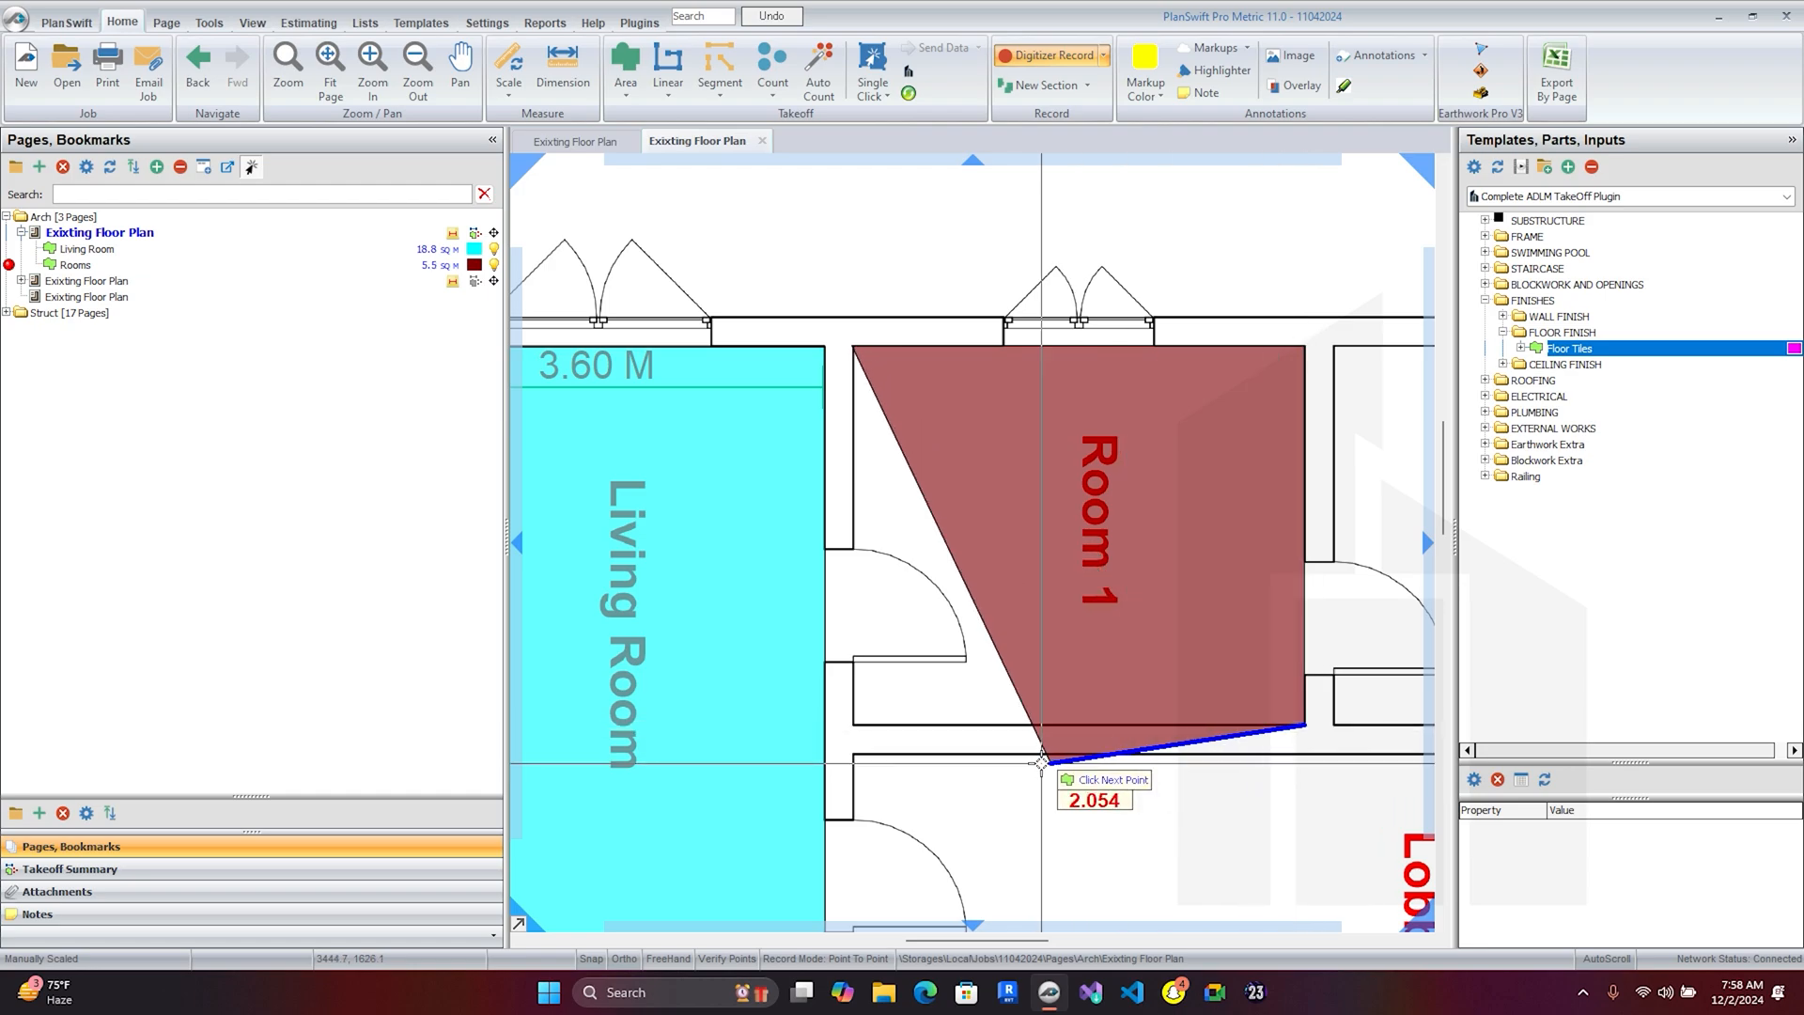
double_click(852, 722)
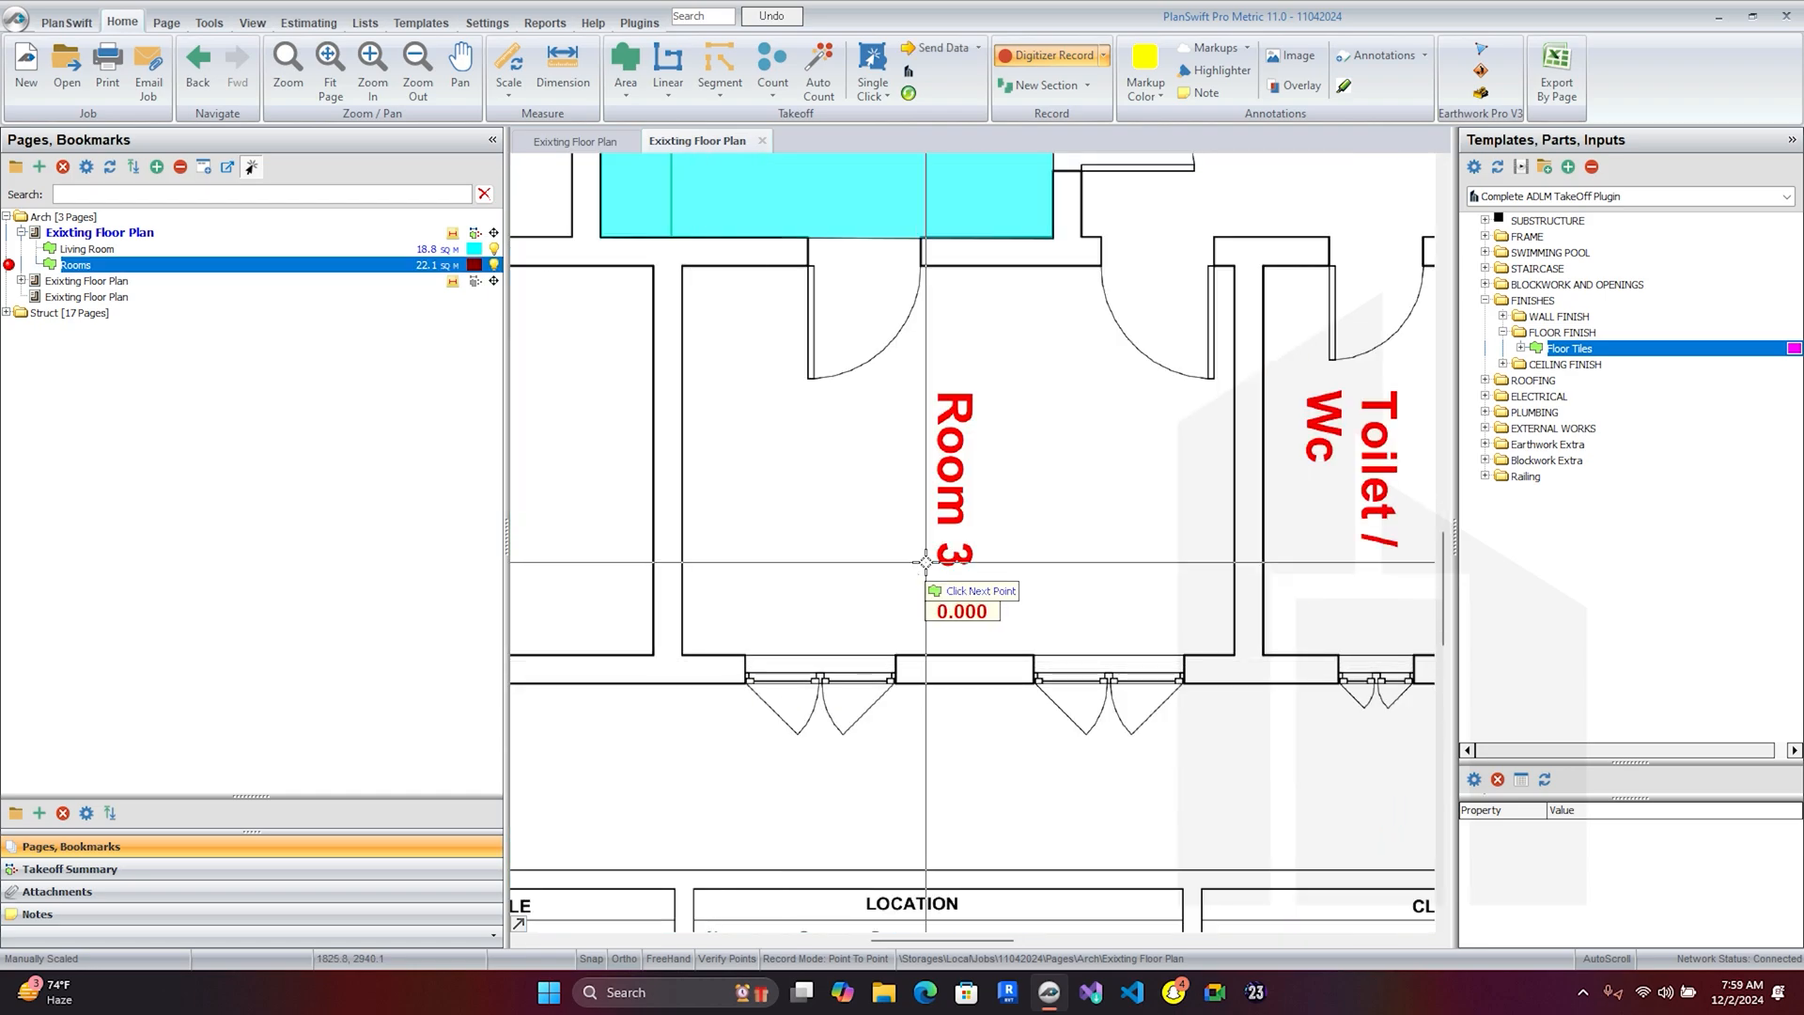
- Switch the record mode to Box and cover Room 3's floor between its opposite inner corners
left_click(849, 959)
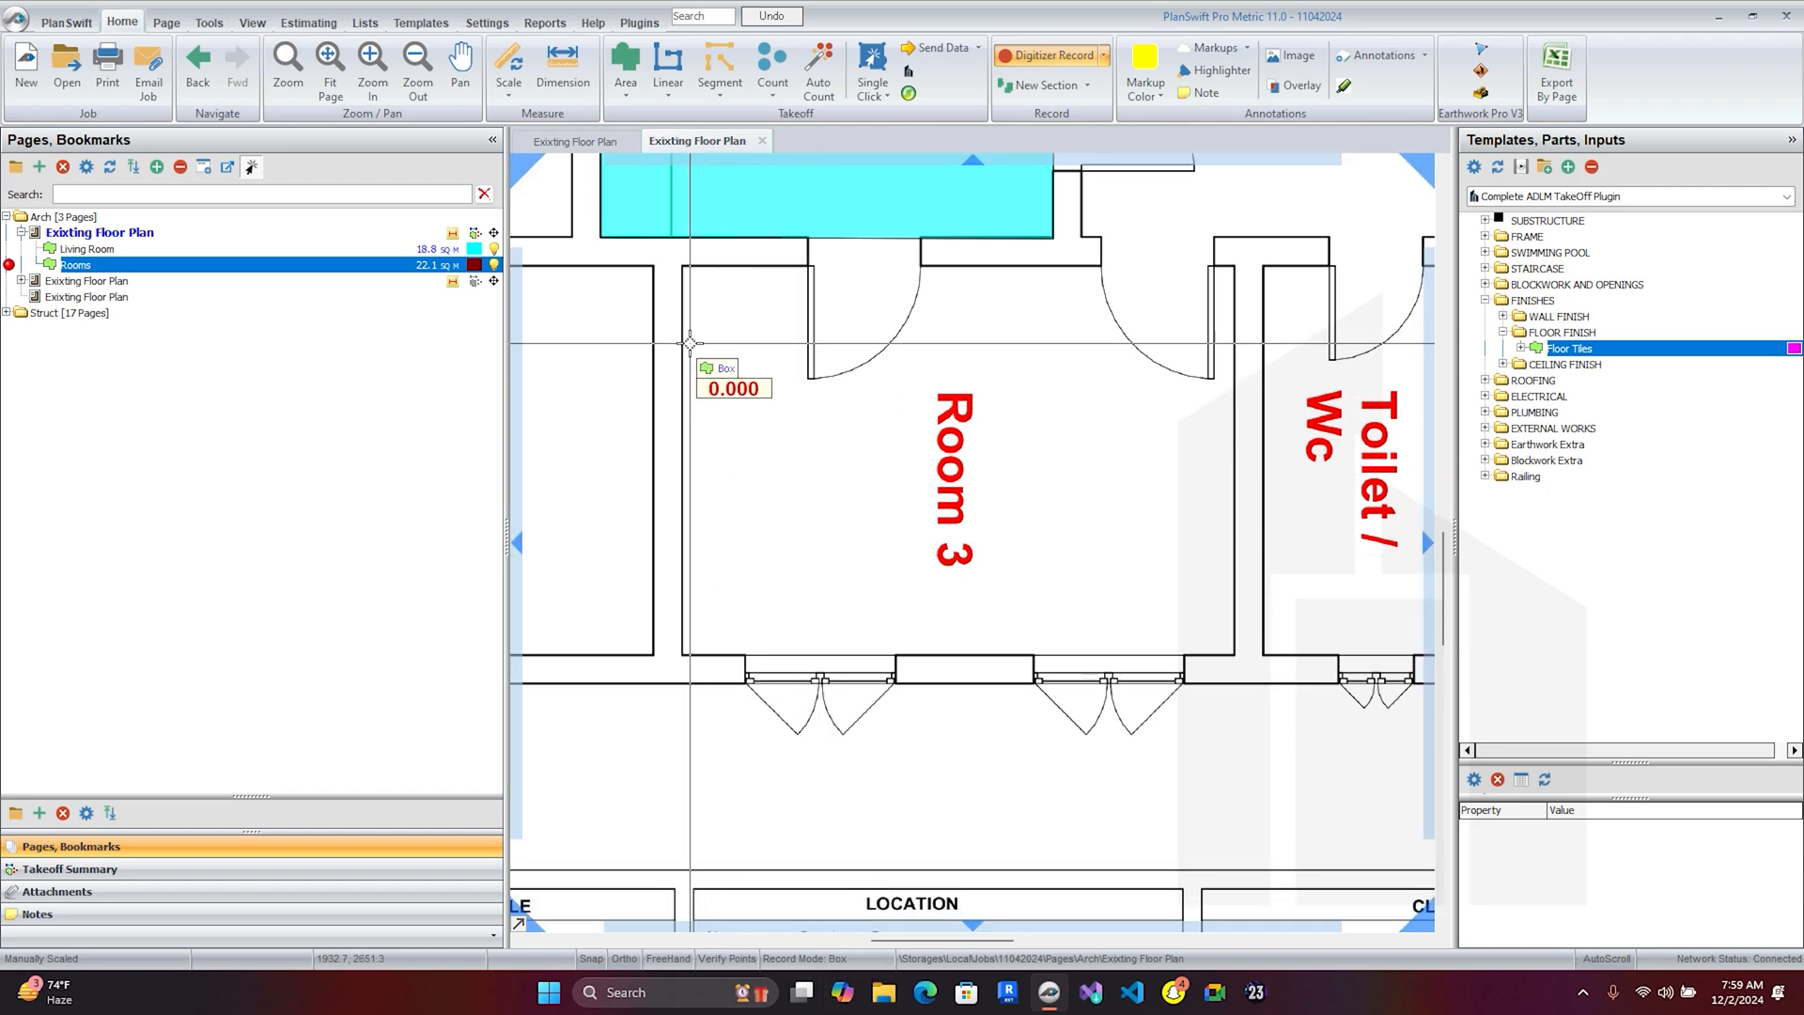
left_click(682, 267)
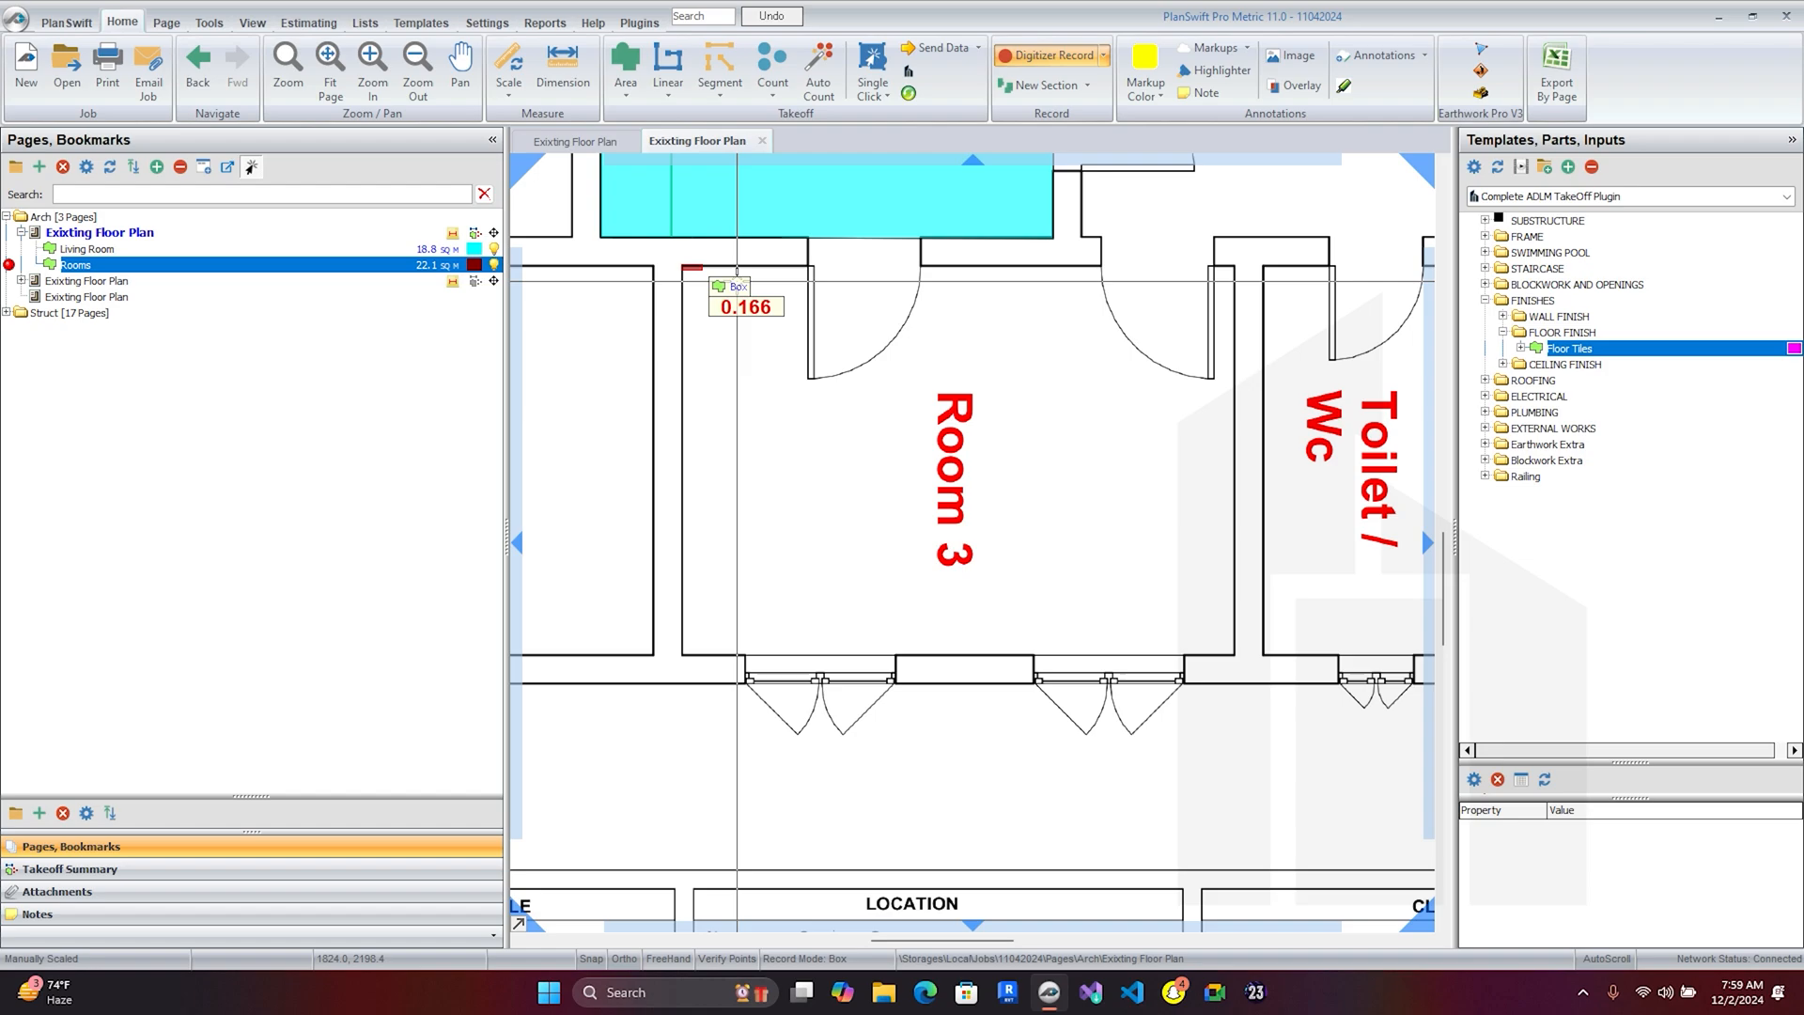
left_click(1232, 655)
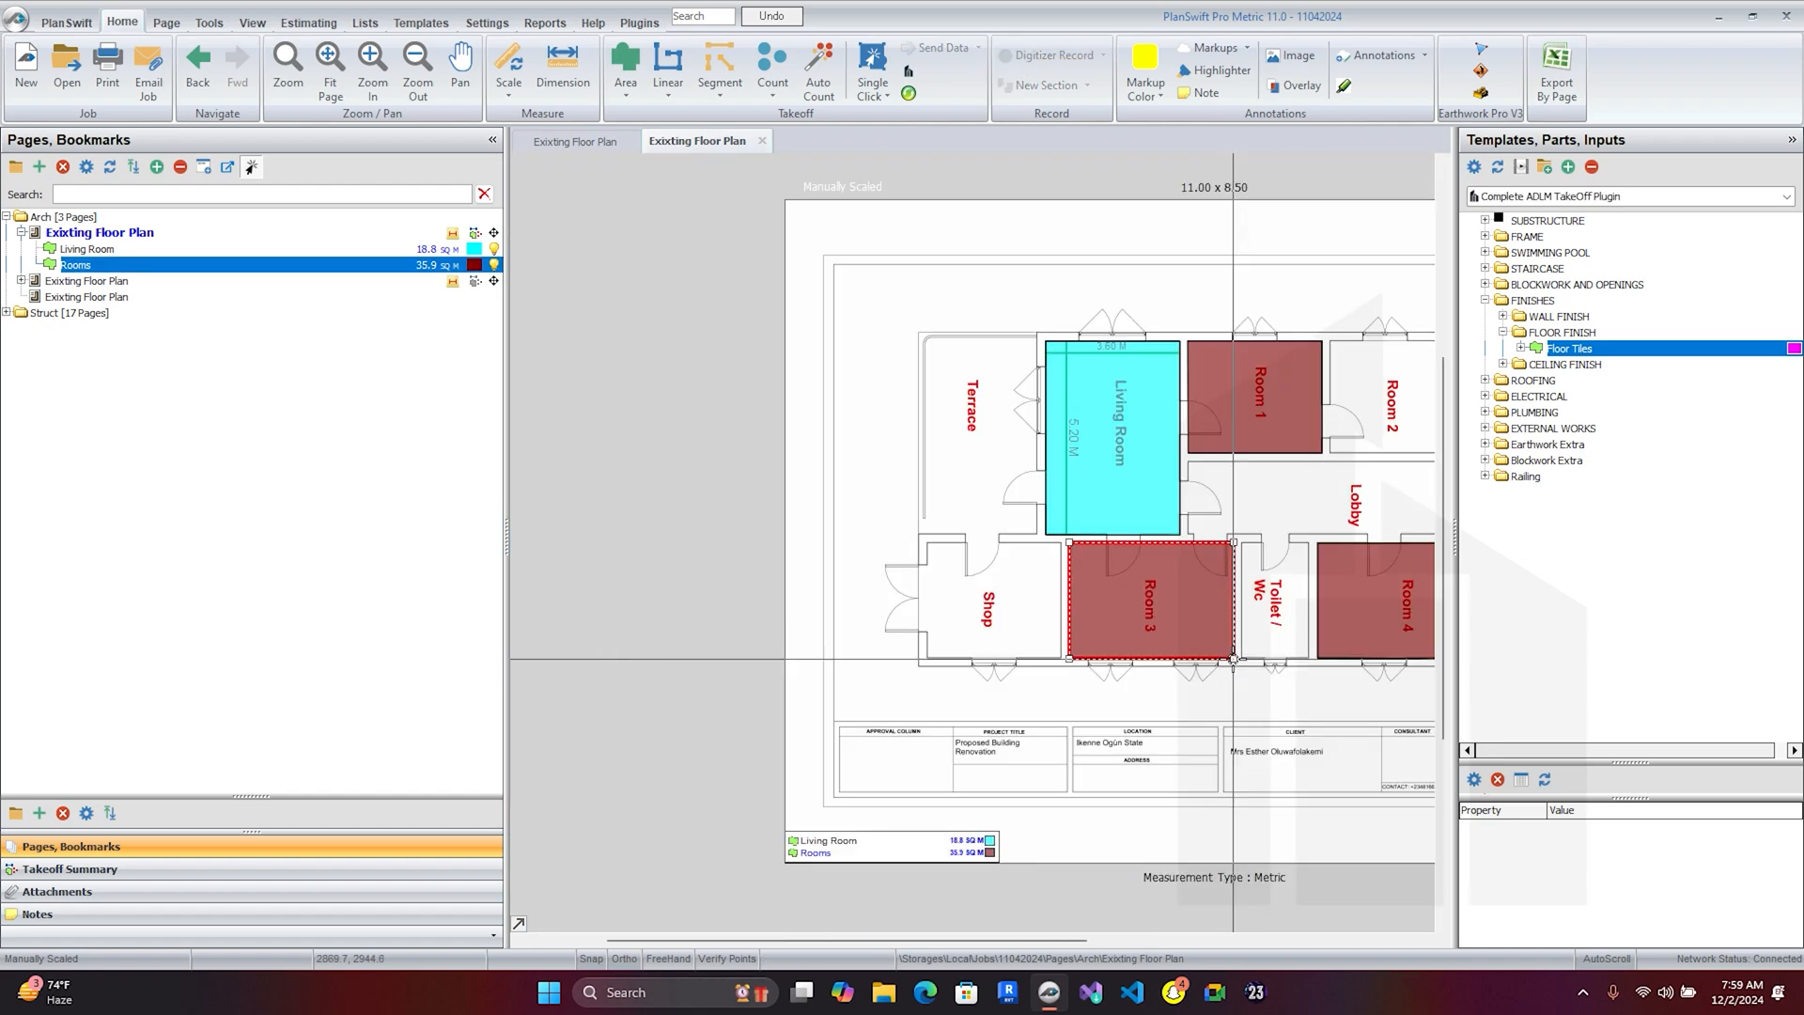
- Cover Room 2's floor with a box between its opposite inner corners and stop recording
key("b")
scroll(1120, 253, "up", 2)
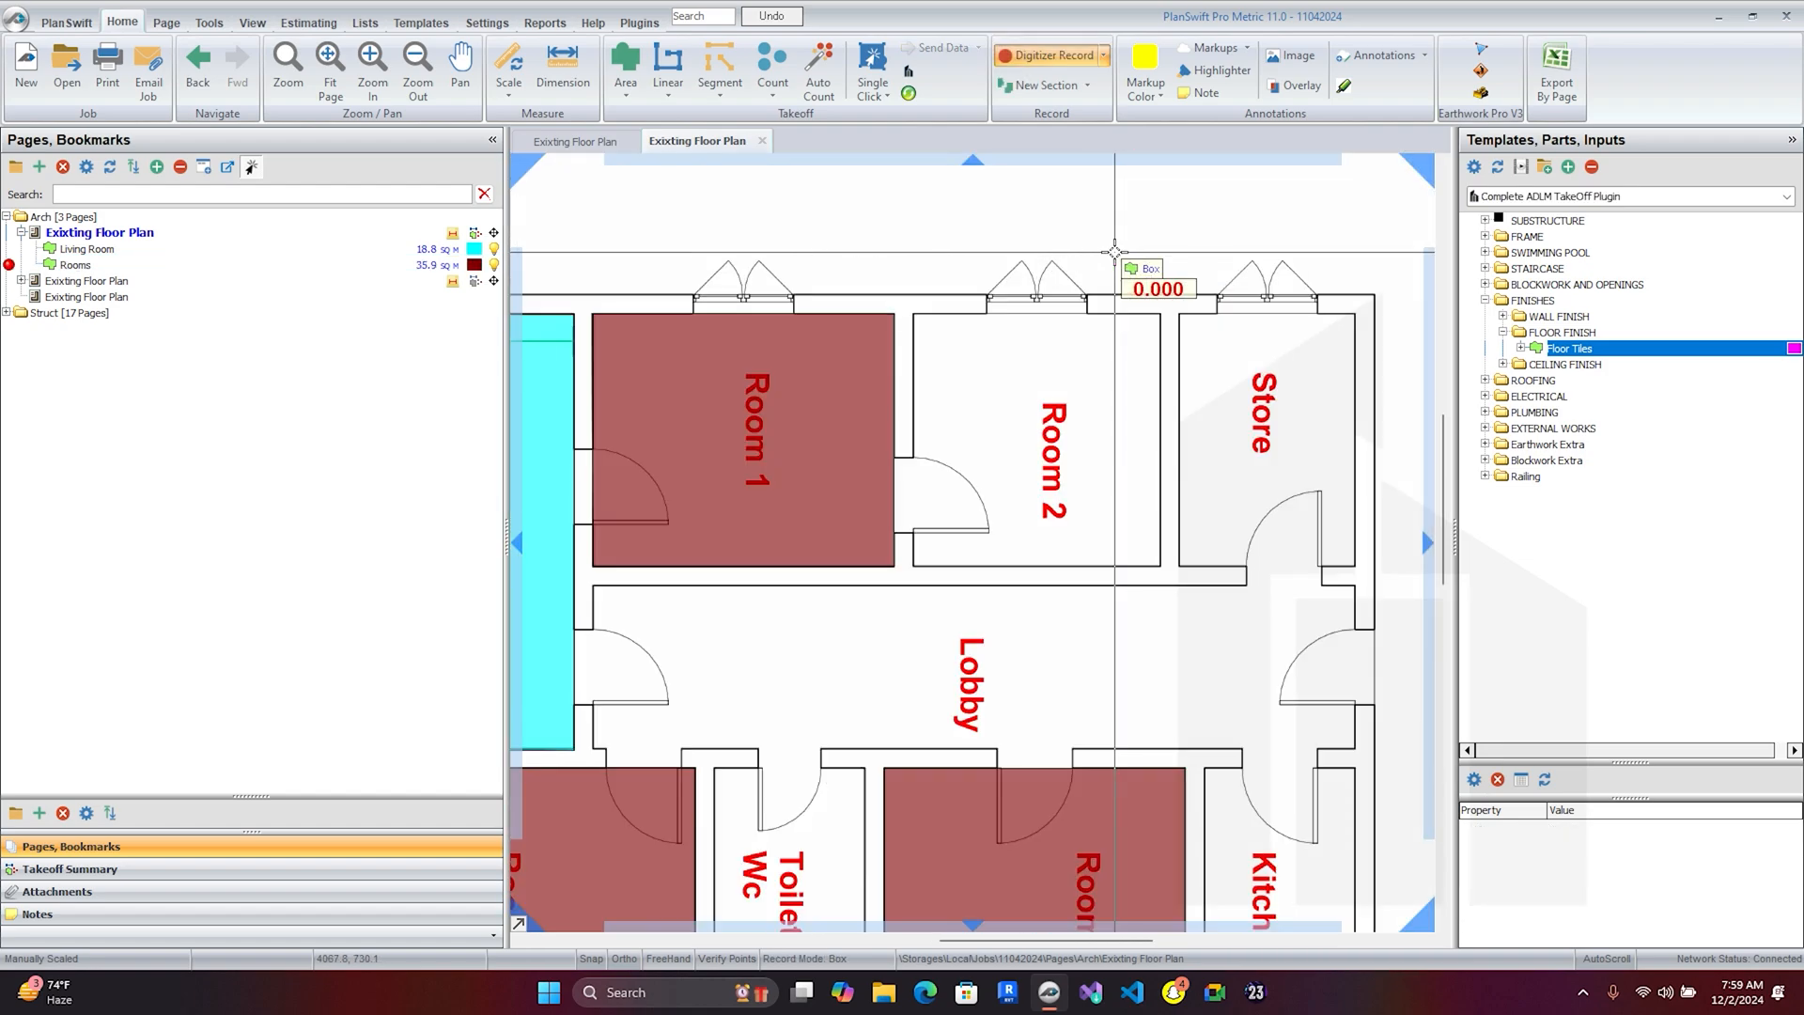
left_click(1160, 313)
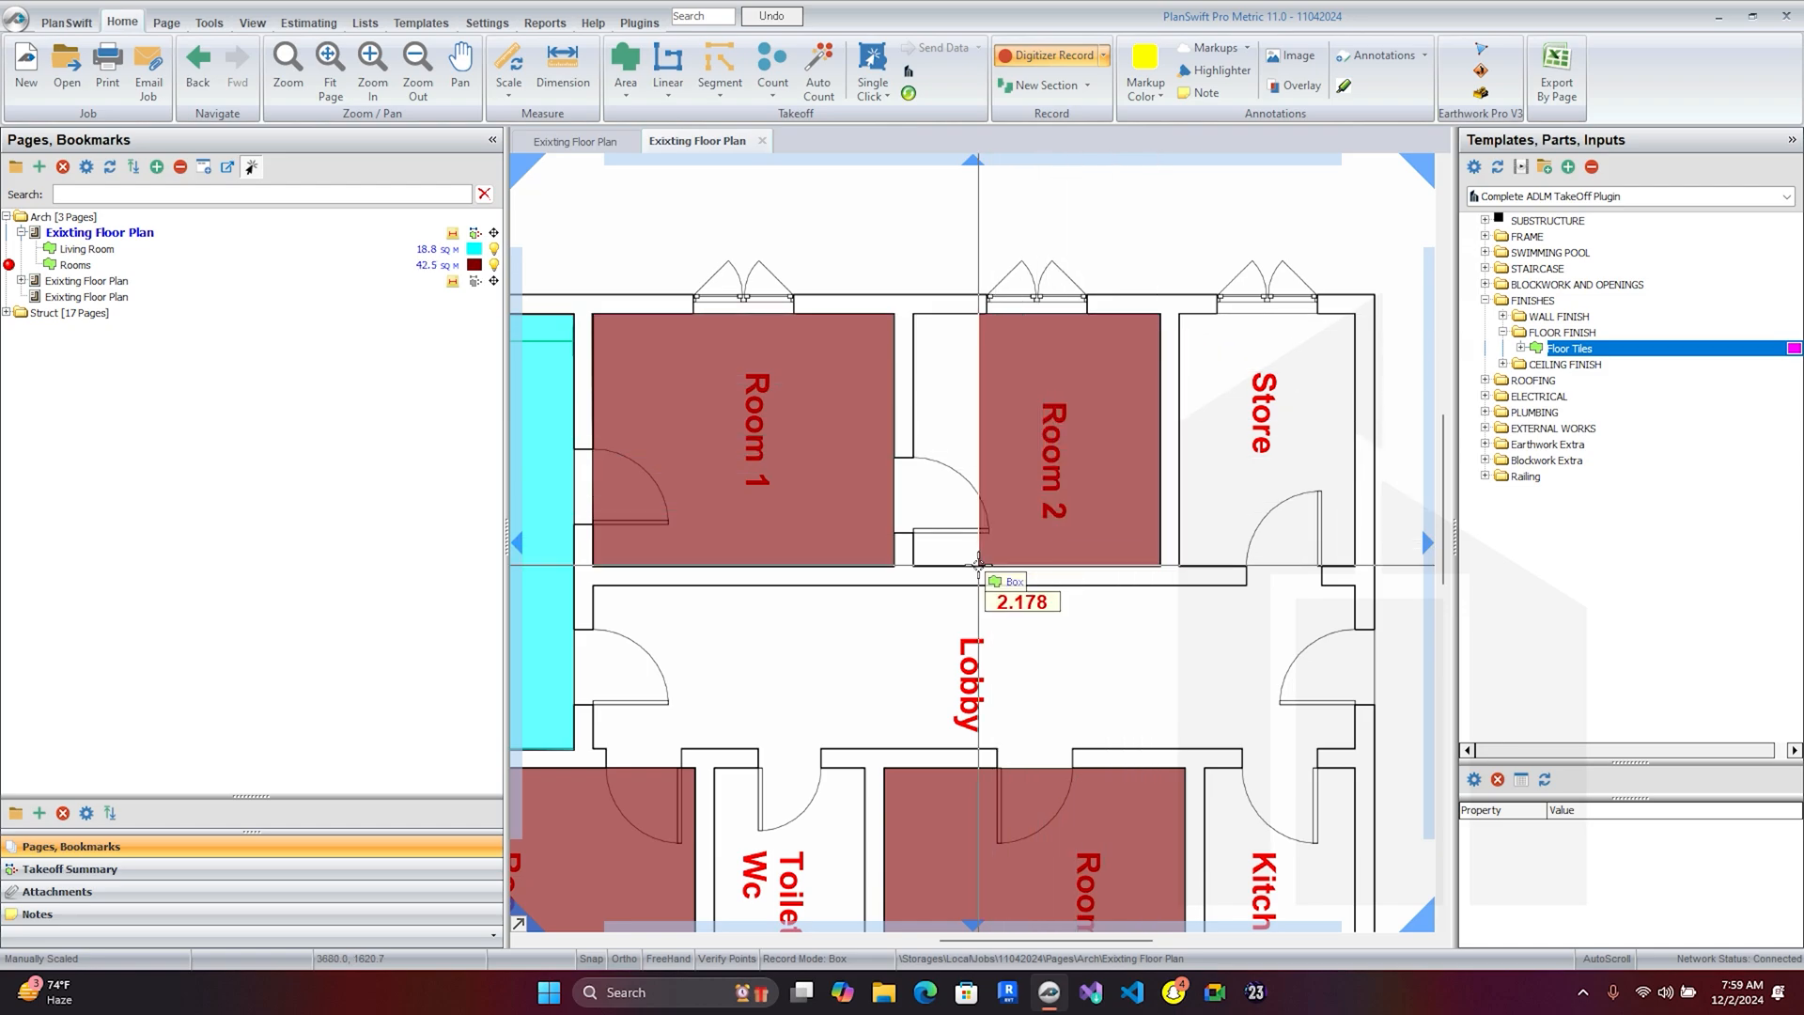
scroll(955, 648, "up", 3)
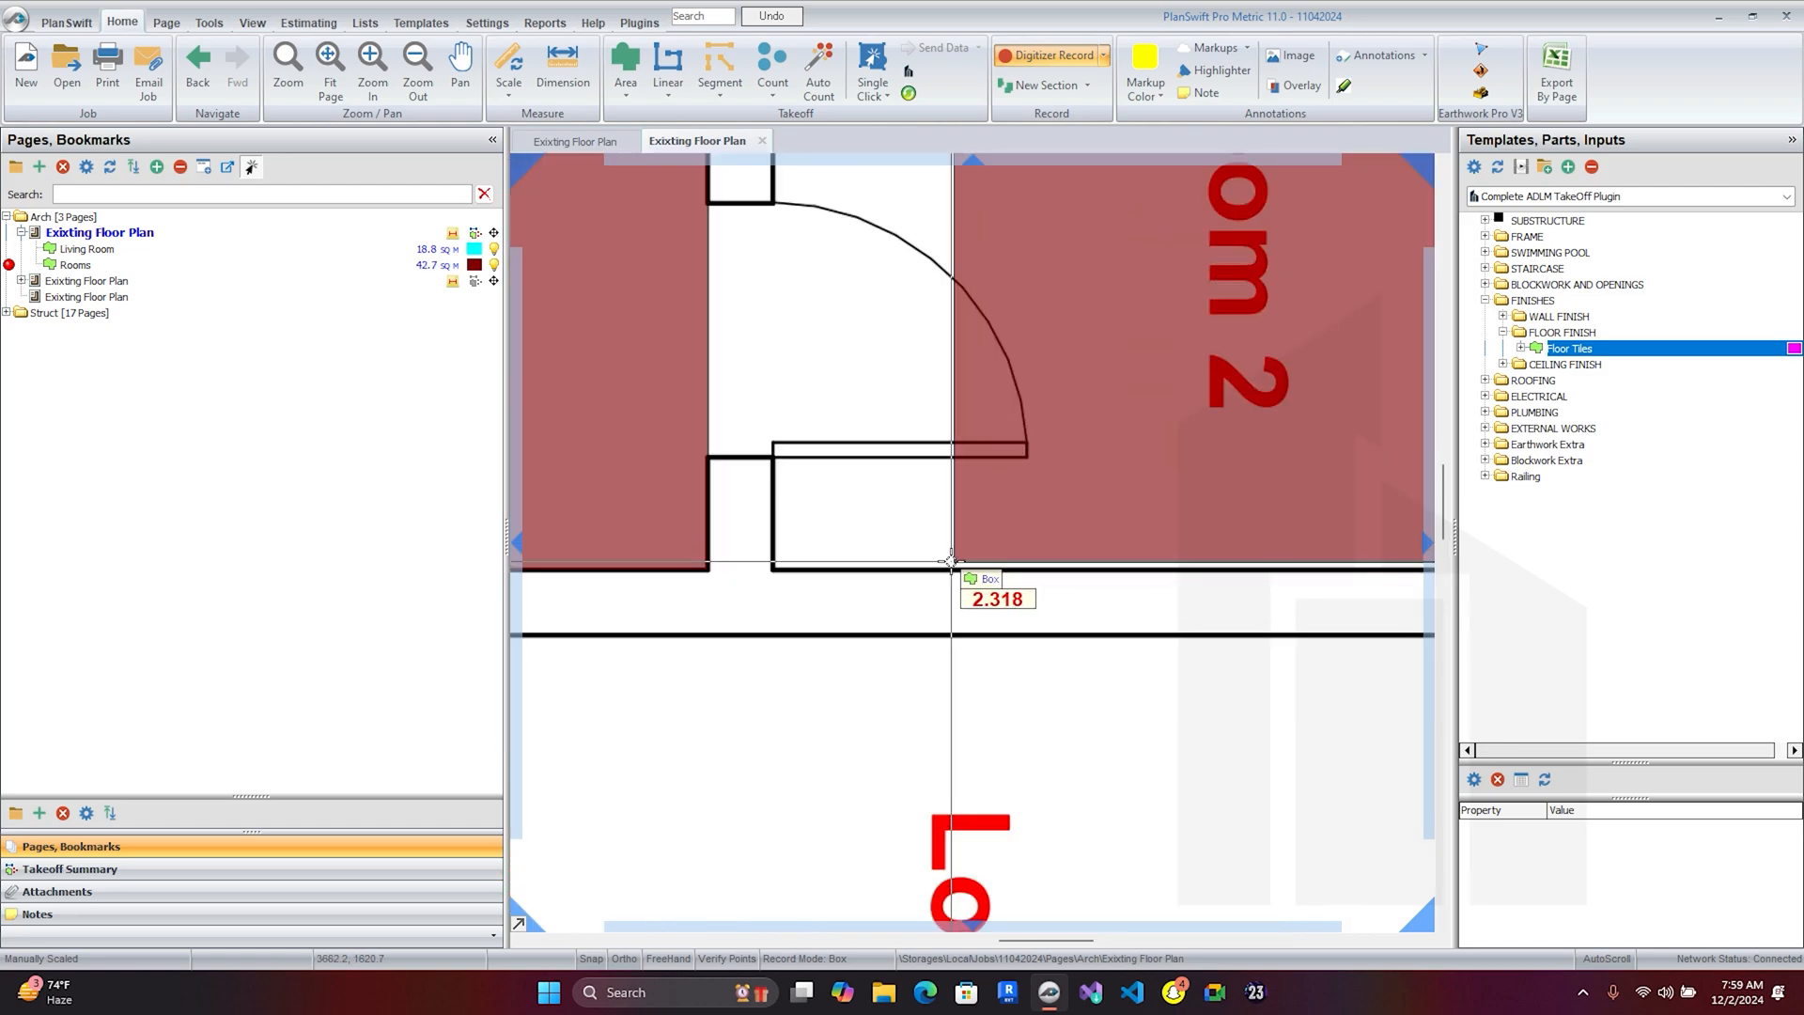
left_click(772, 570)
scroll(772, 570, "down", 5)
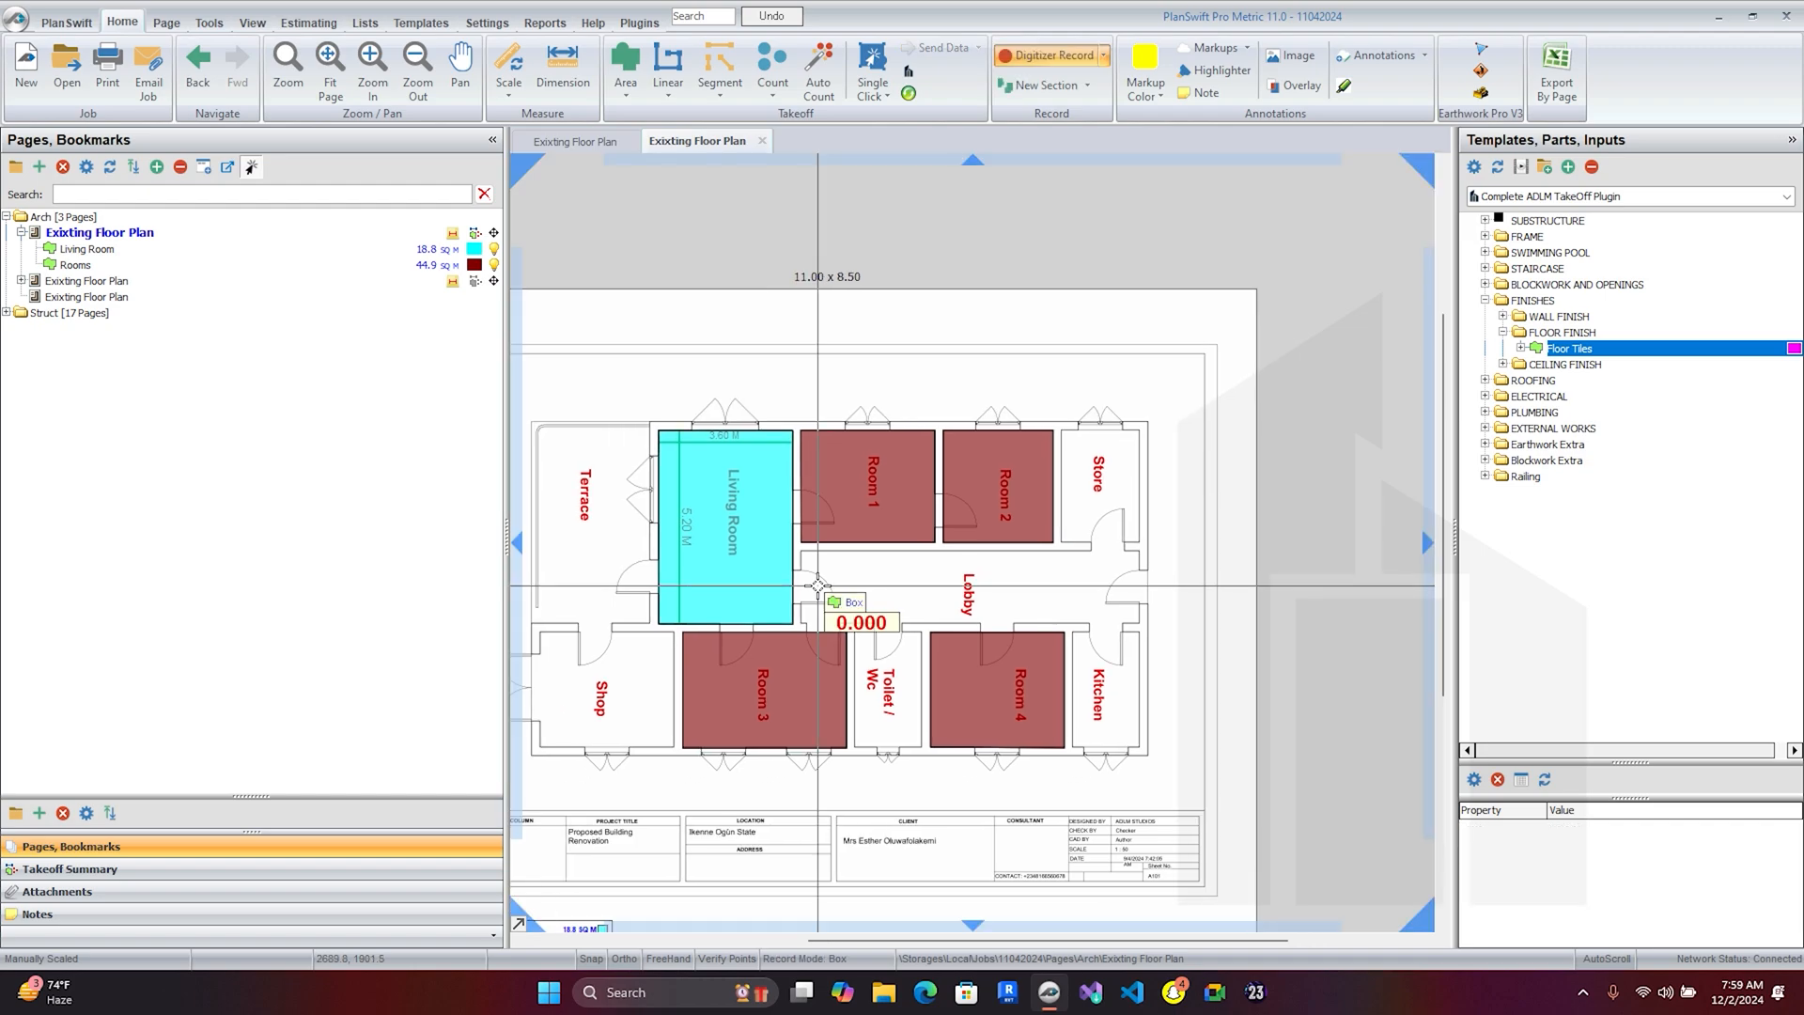
left_click_drag(718, 637, 826, 604)
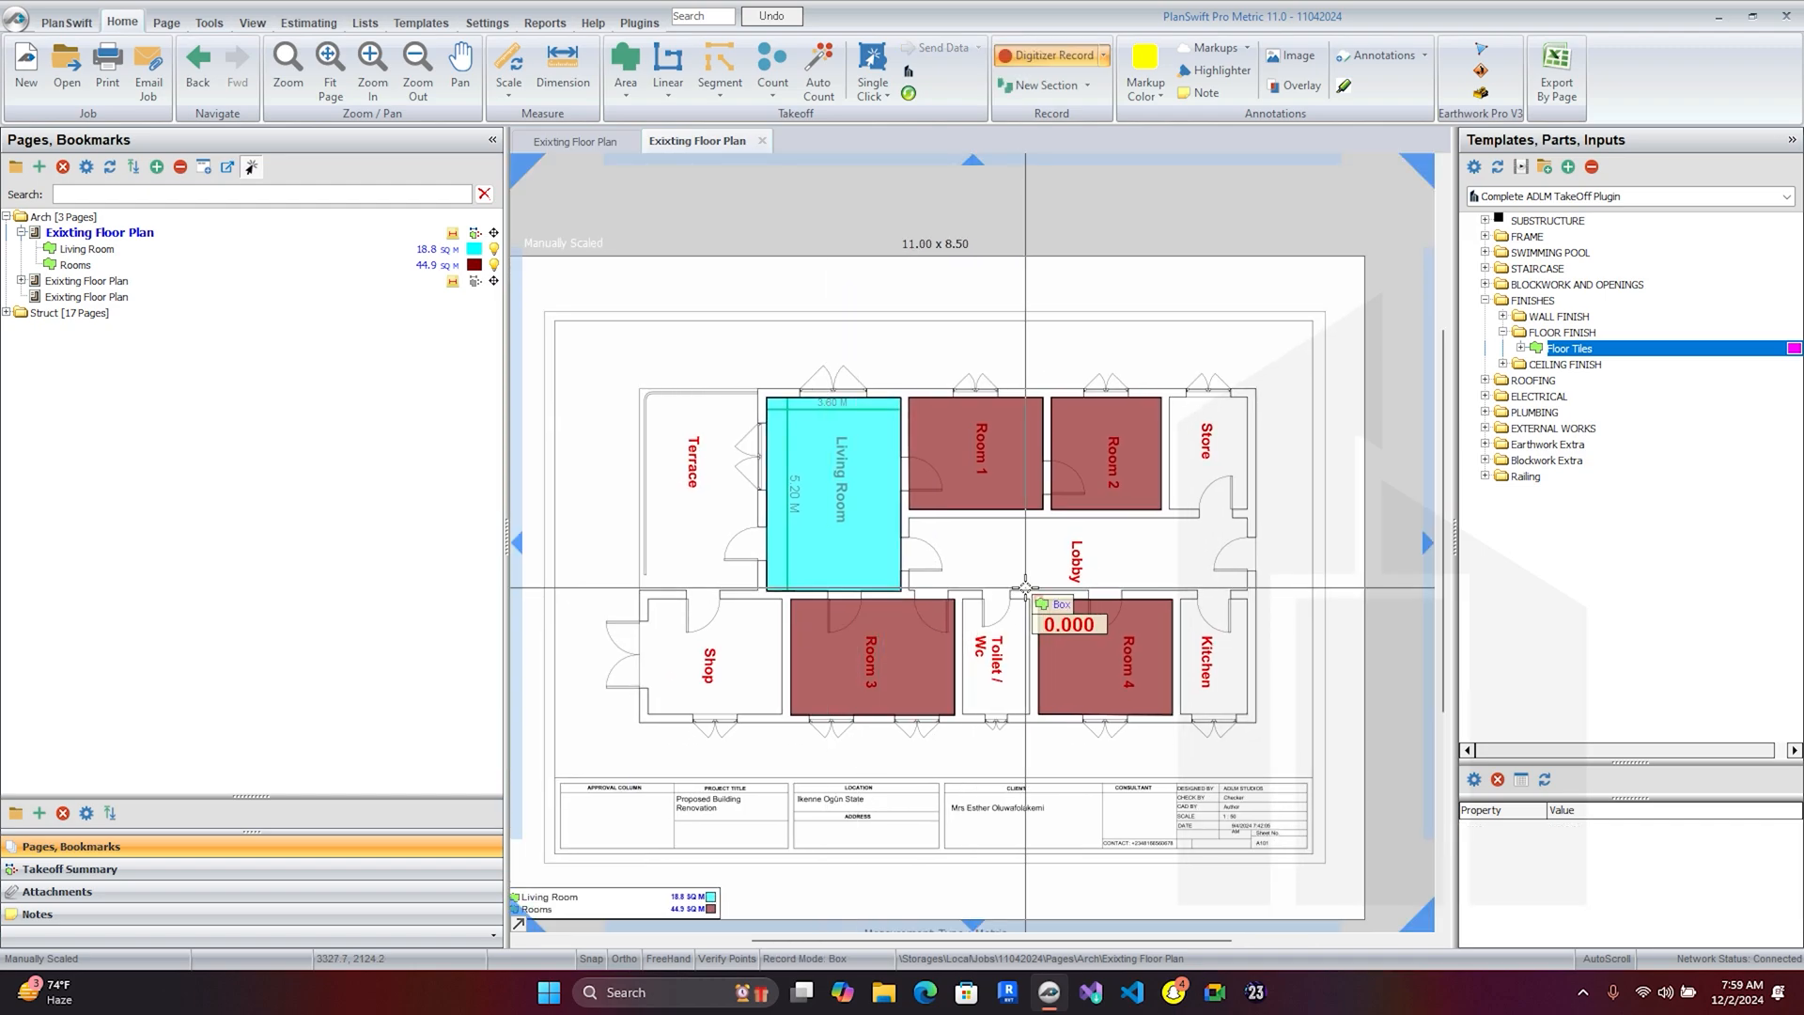
right_click(1120, 550)
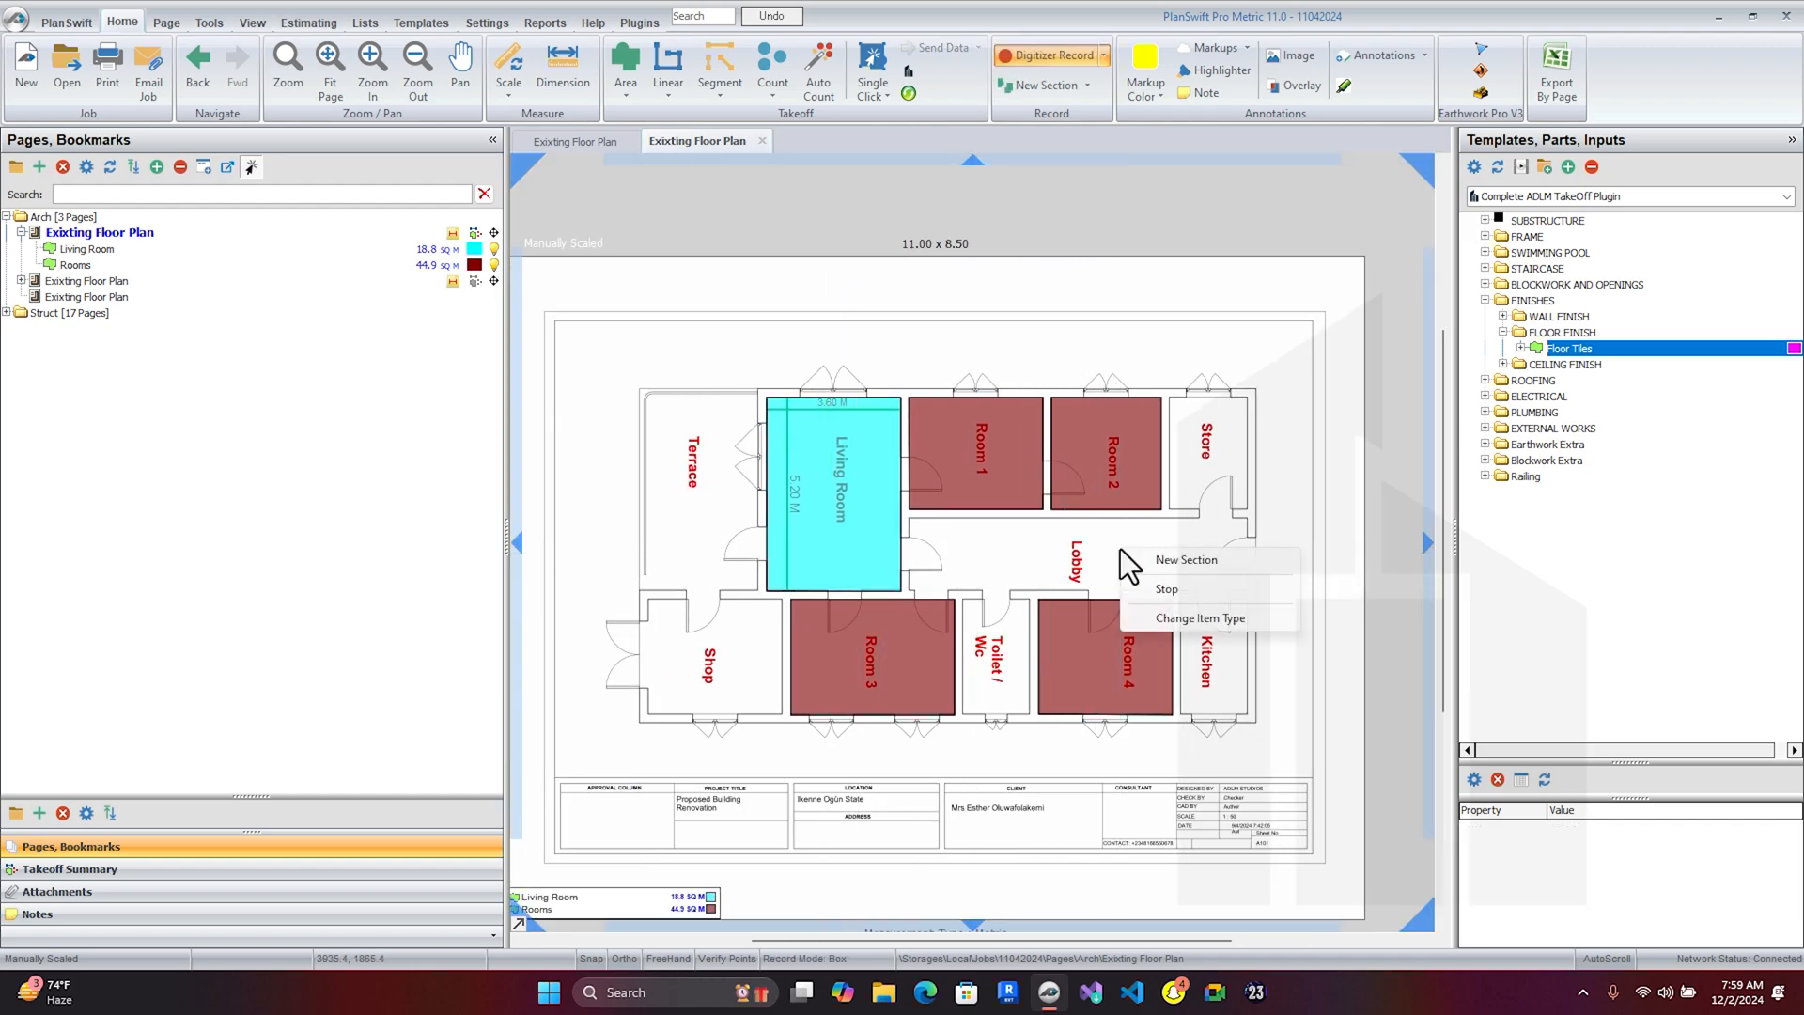
left_click(1193, 592)
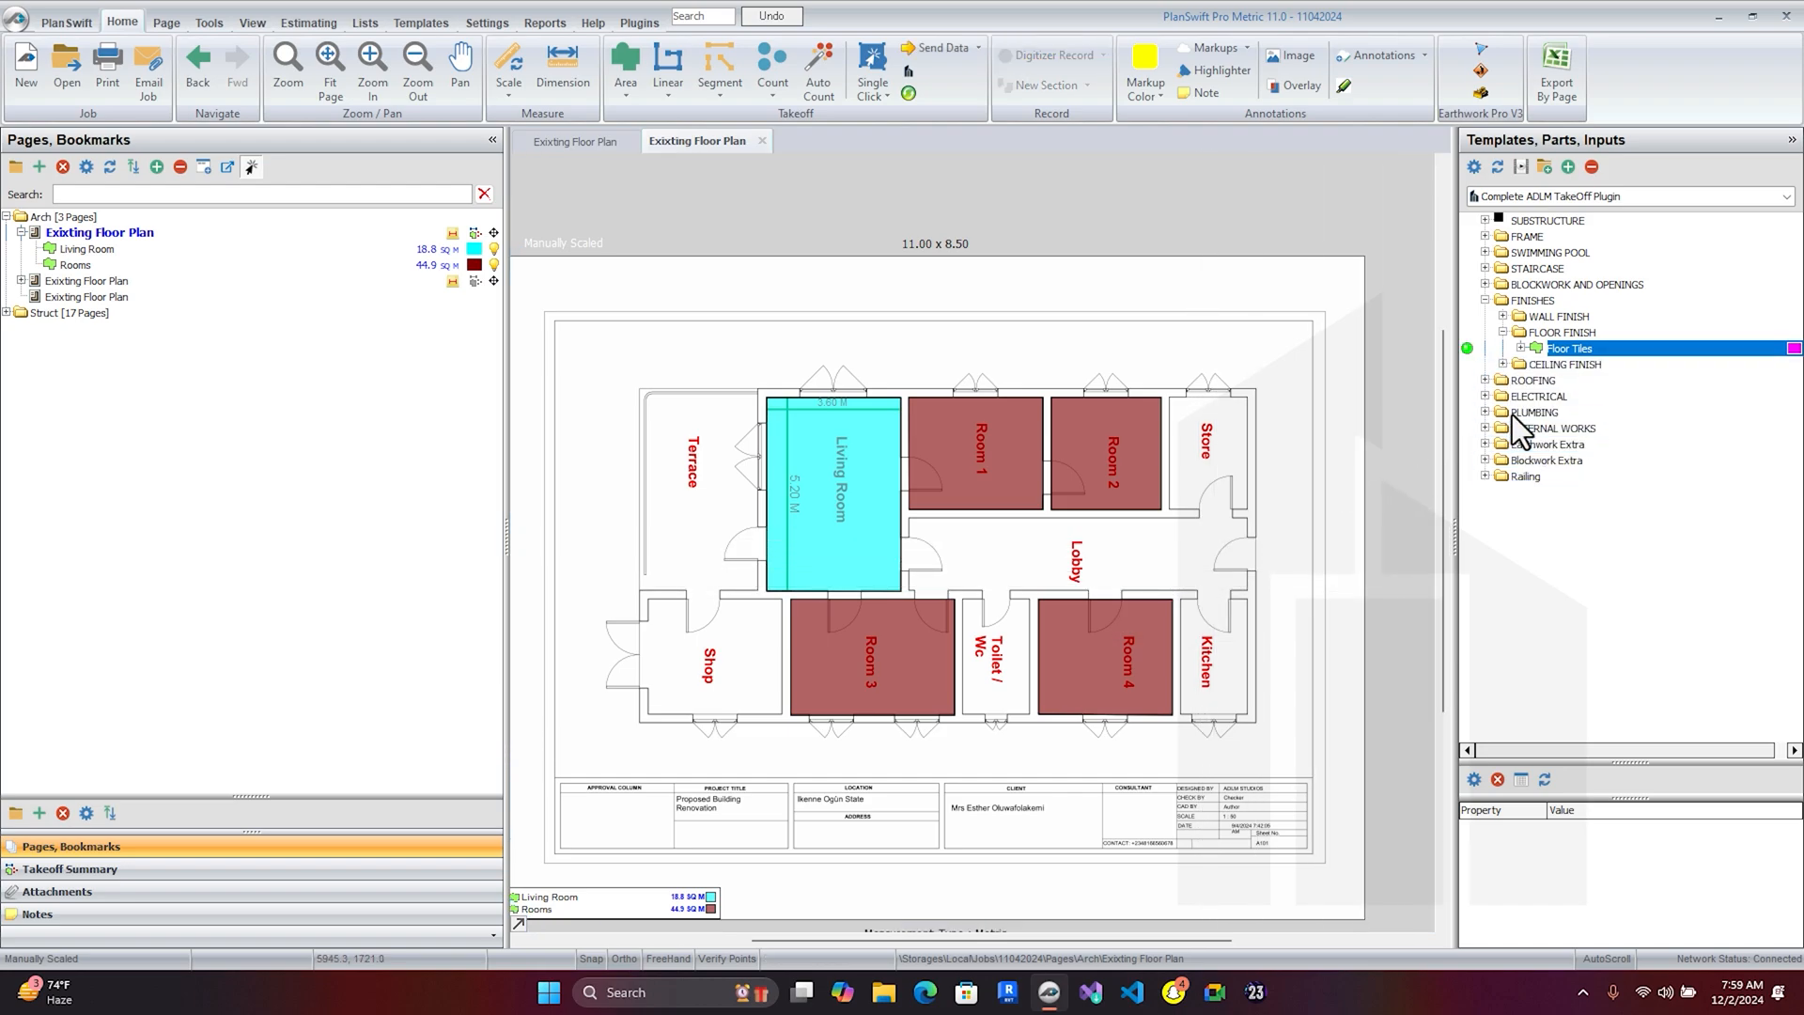
- Start another Floor Tiles takeoff item named Kitchen, with 1 floor, in the Finishes folder
left_click(1464, 351)
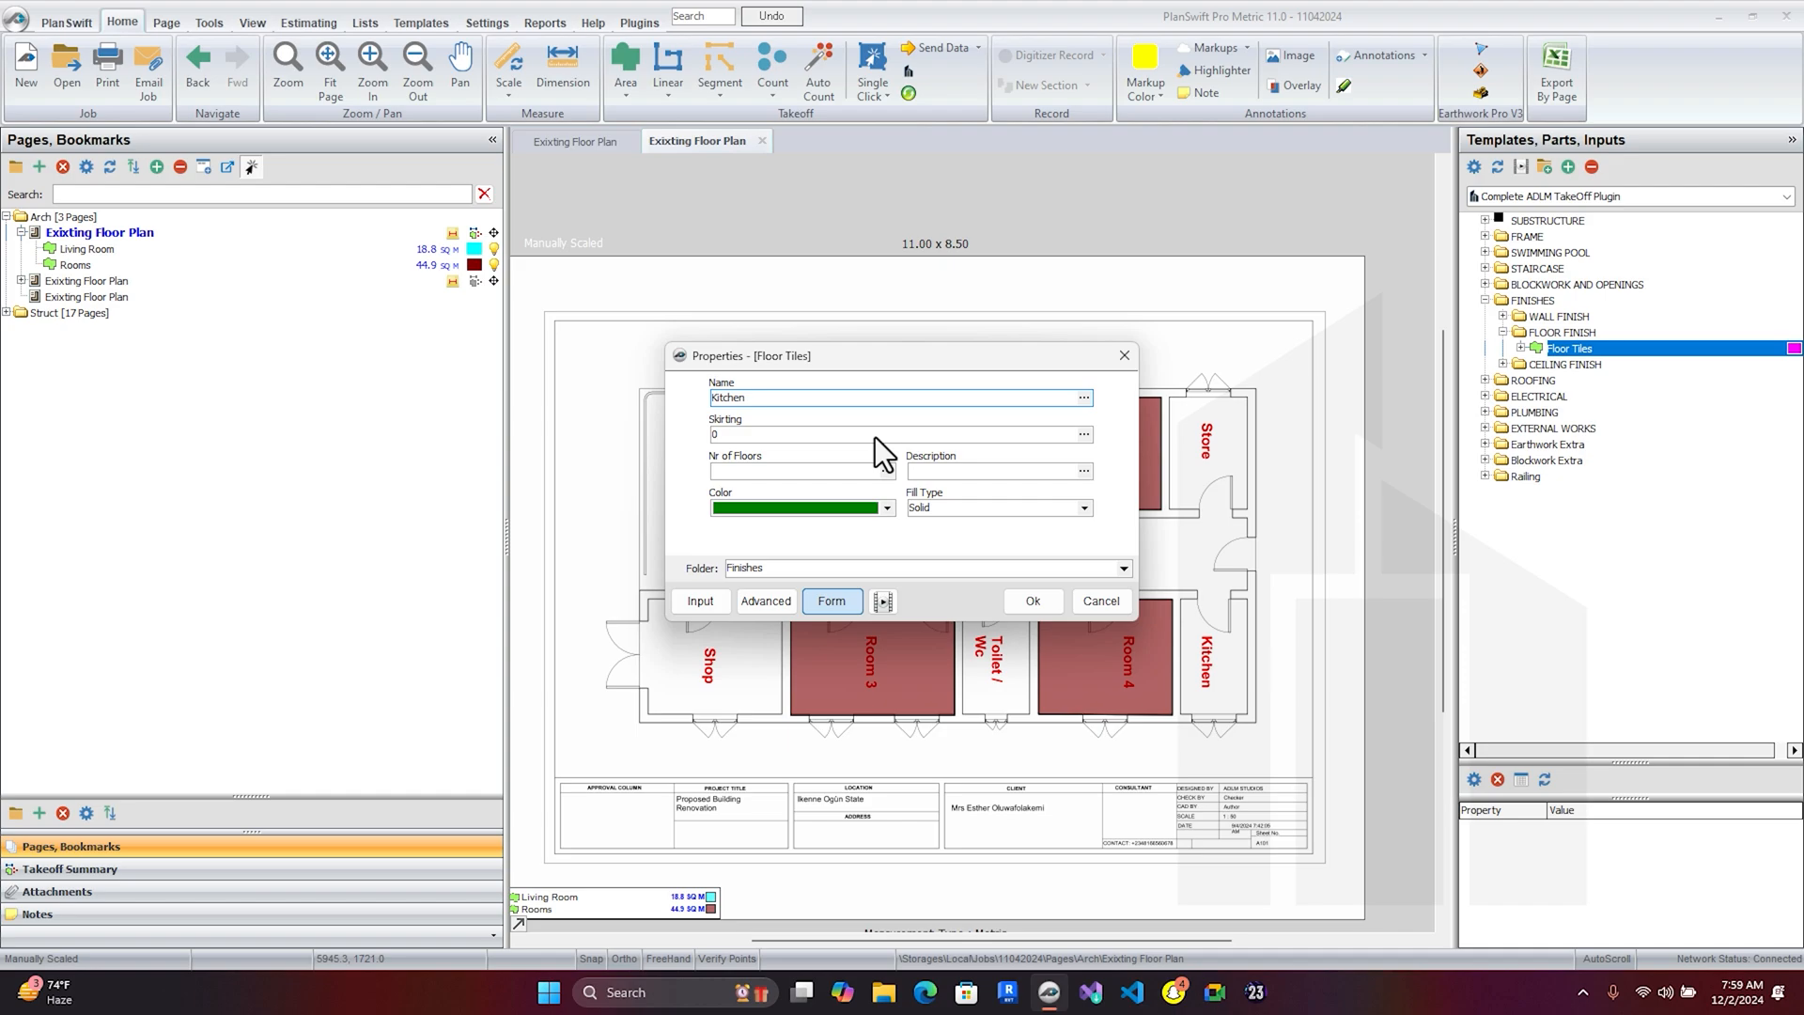
left_click(745, 472)
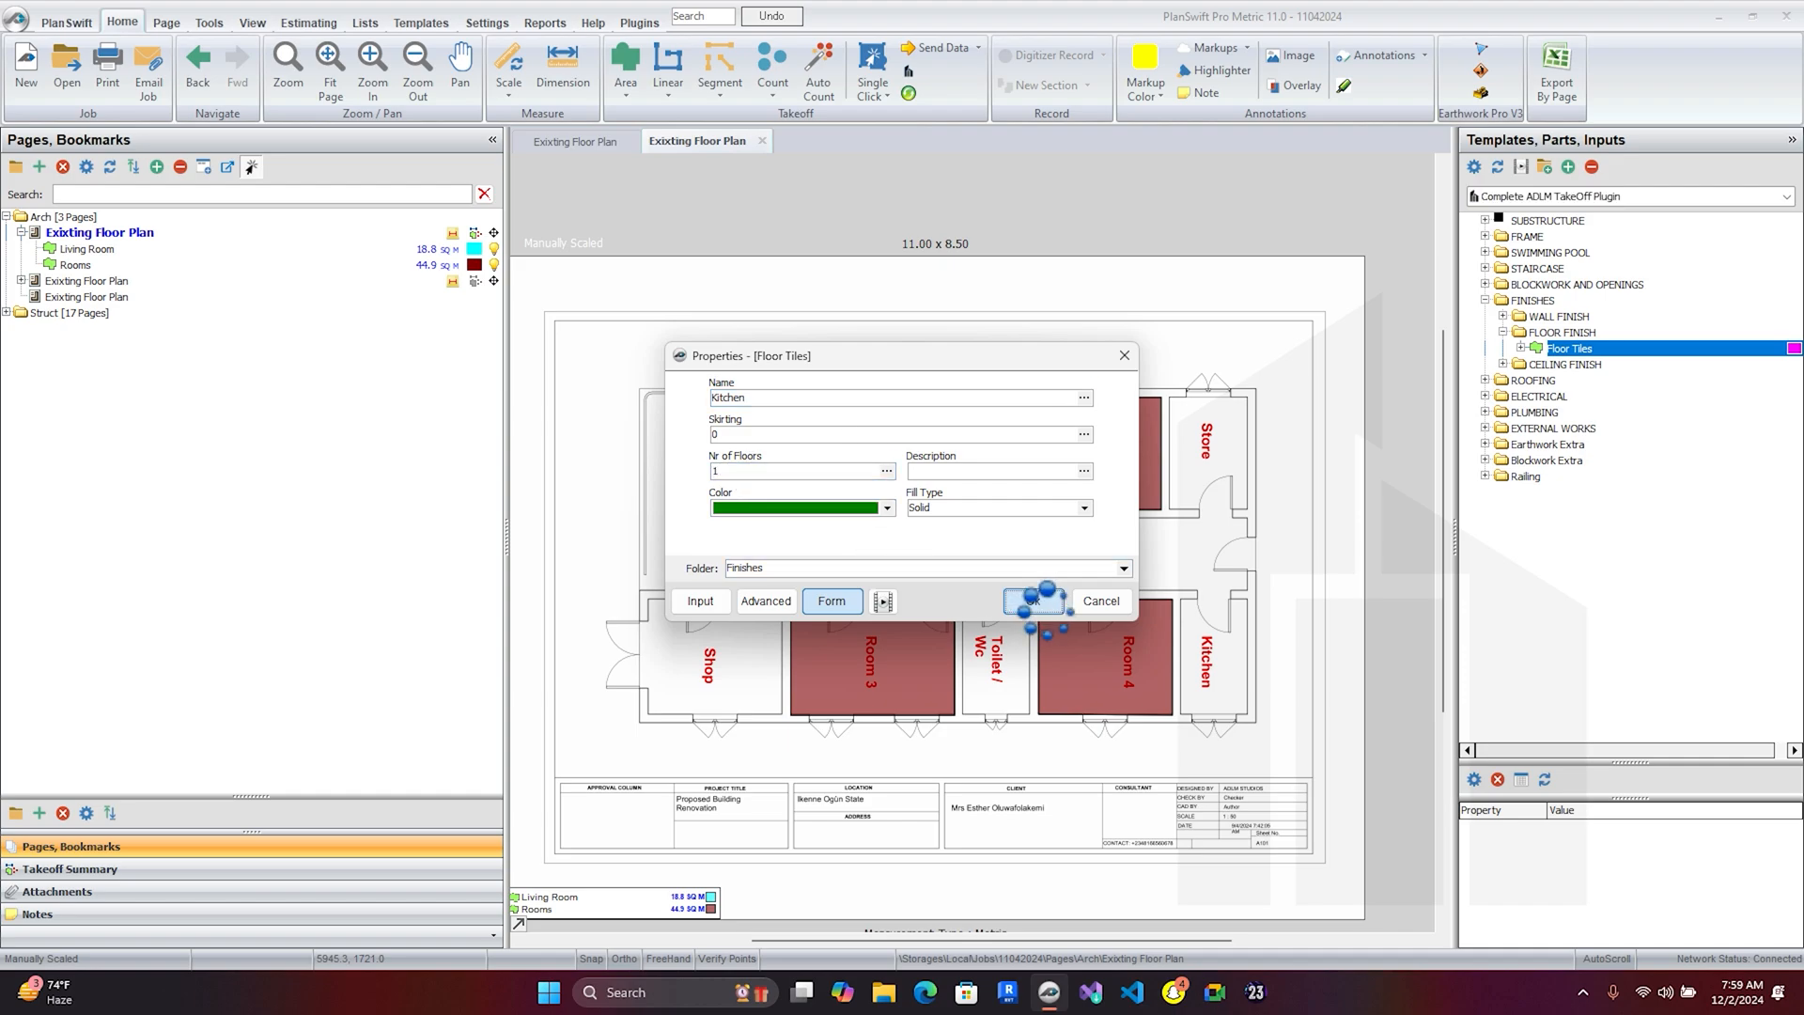
left_click(1032, 602)
- Cover the kitchen's floor with a box between its opposite inner corners and stop recording
scroll(1209, 695, "up", 3)
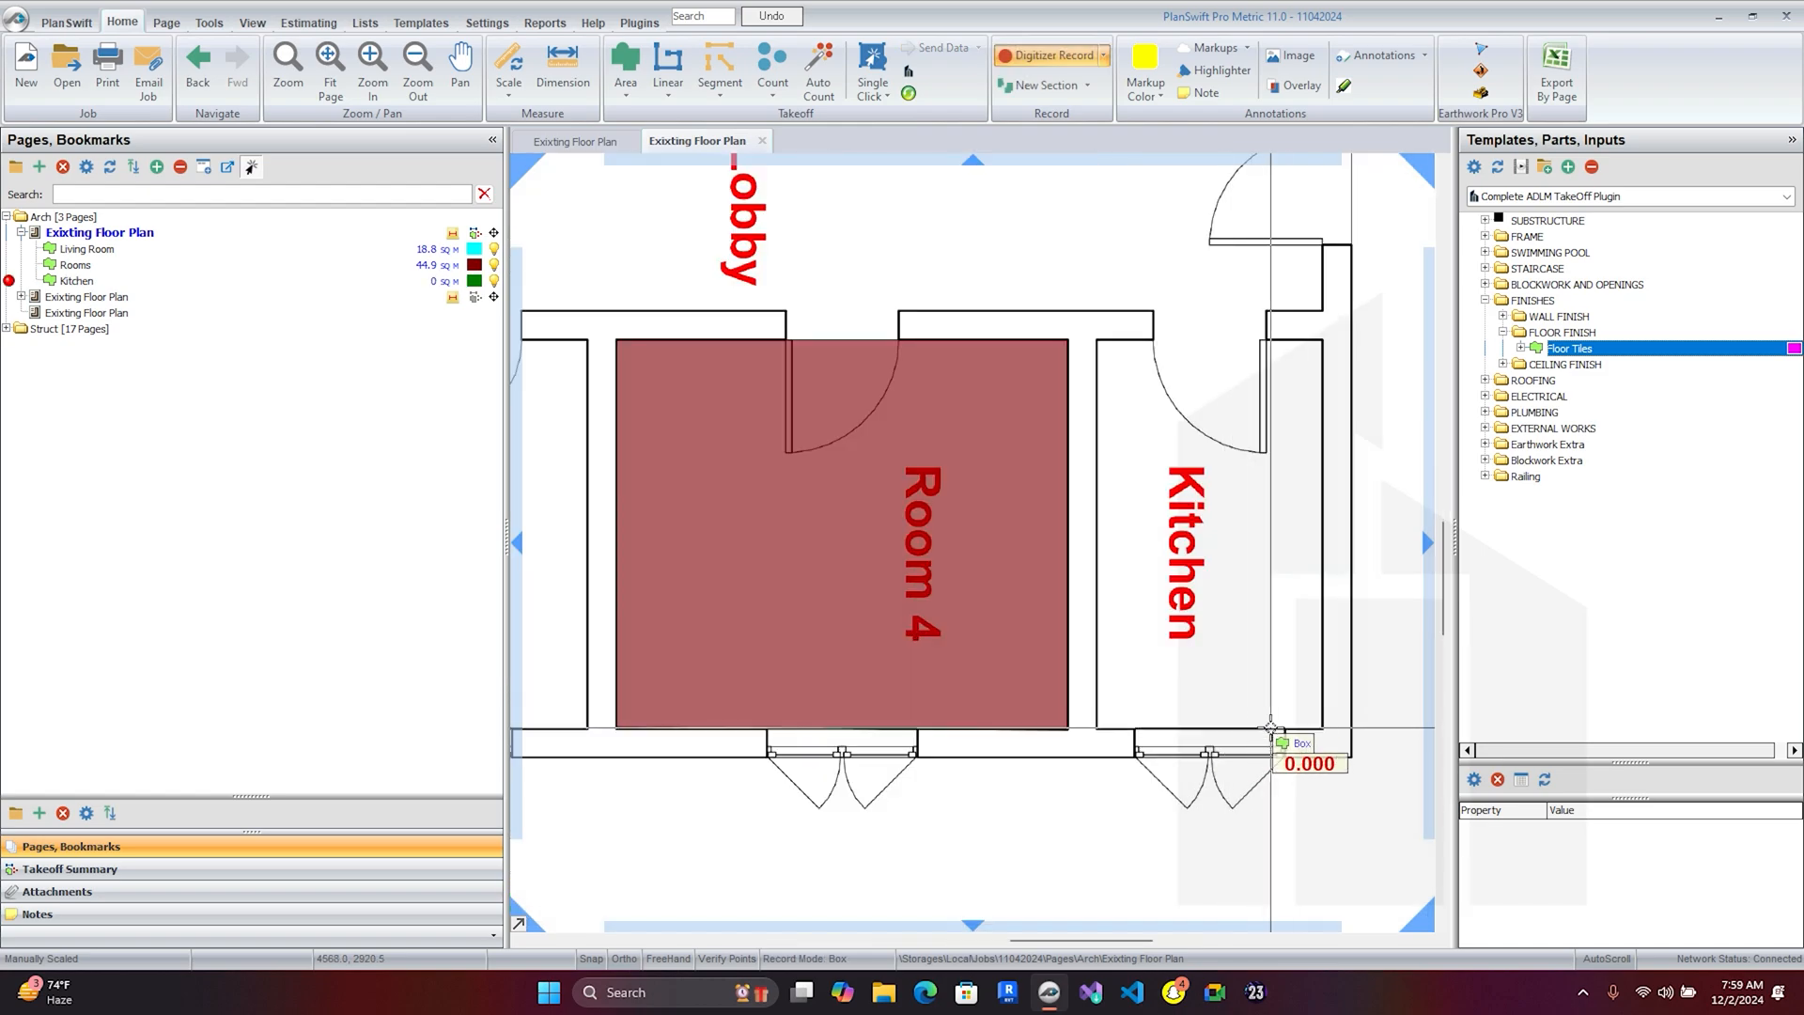
left_click(1322, 728)
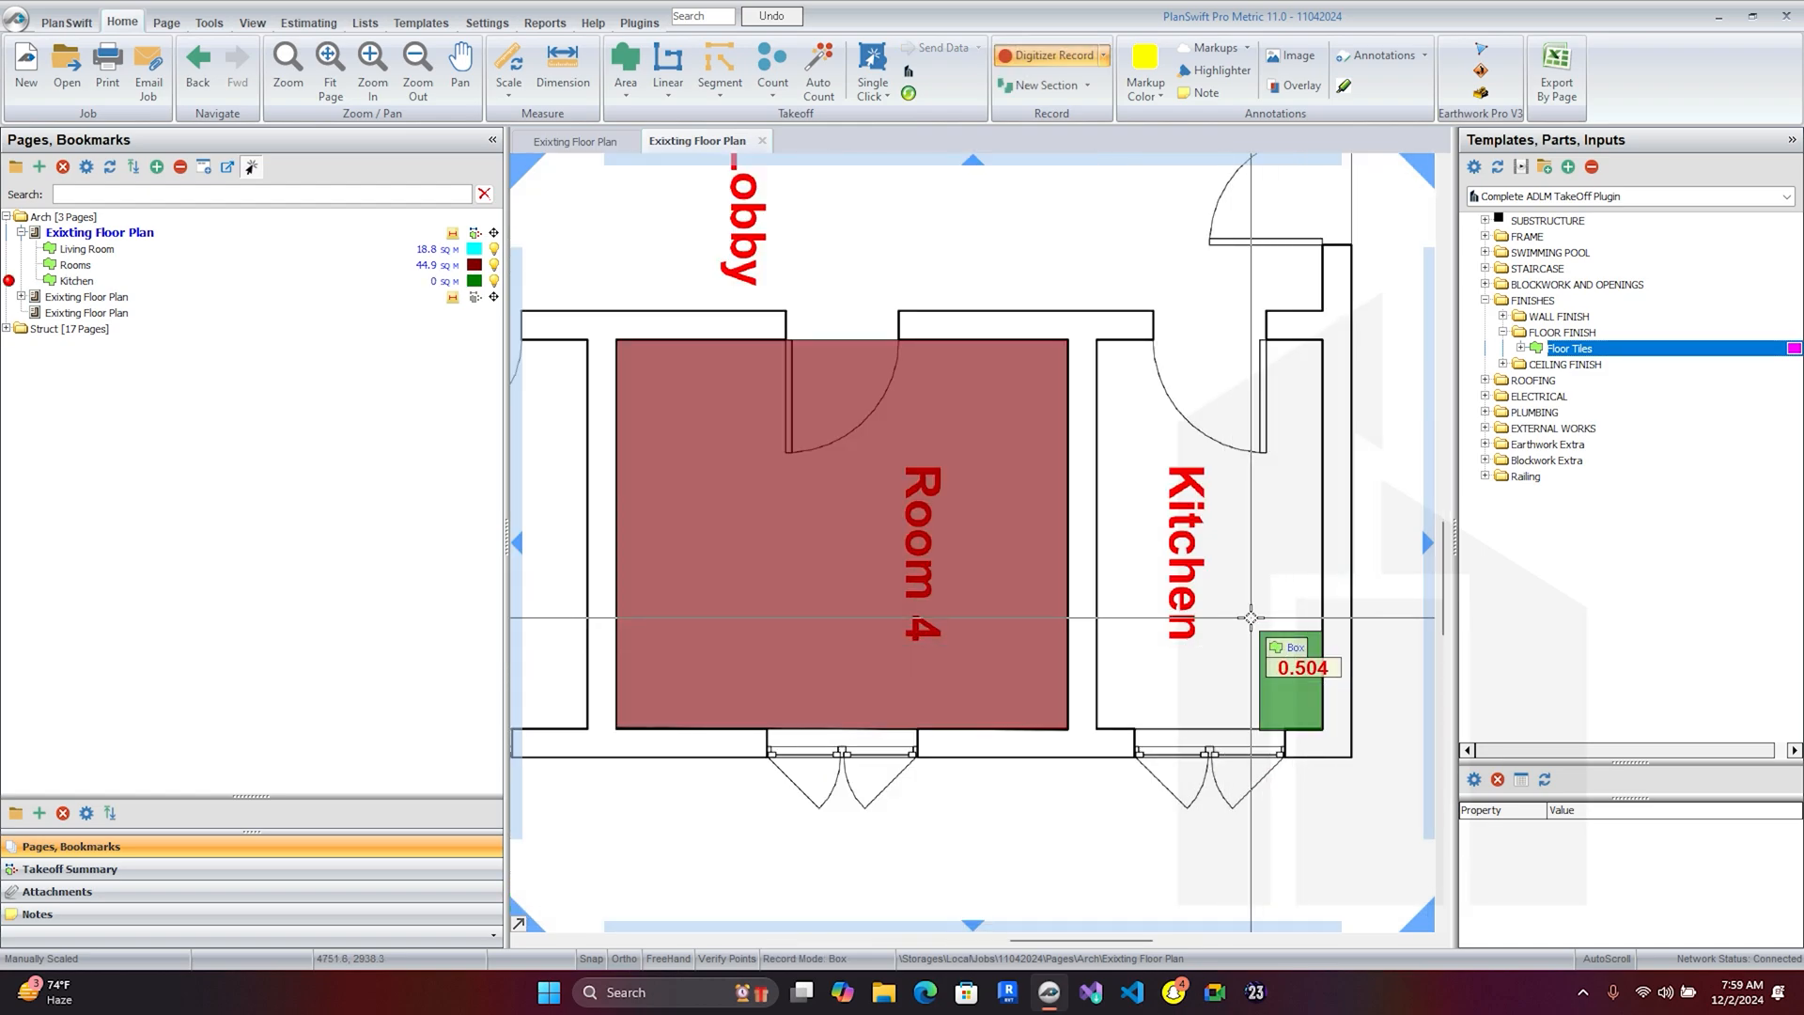
left_click(1095, 339)
scroll(1113, 347, "down", 2)
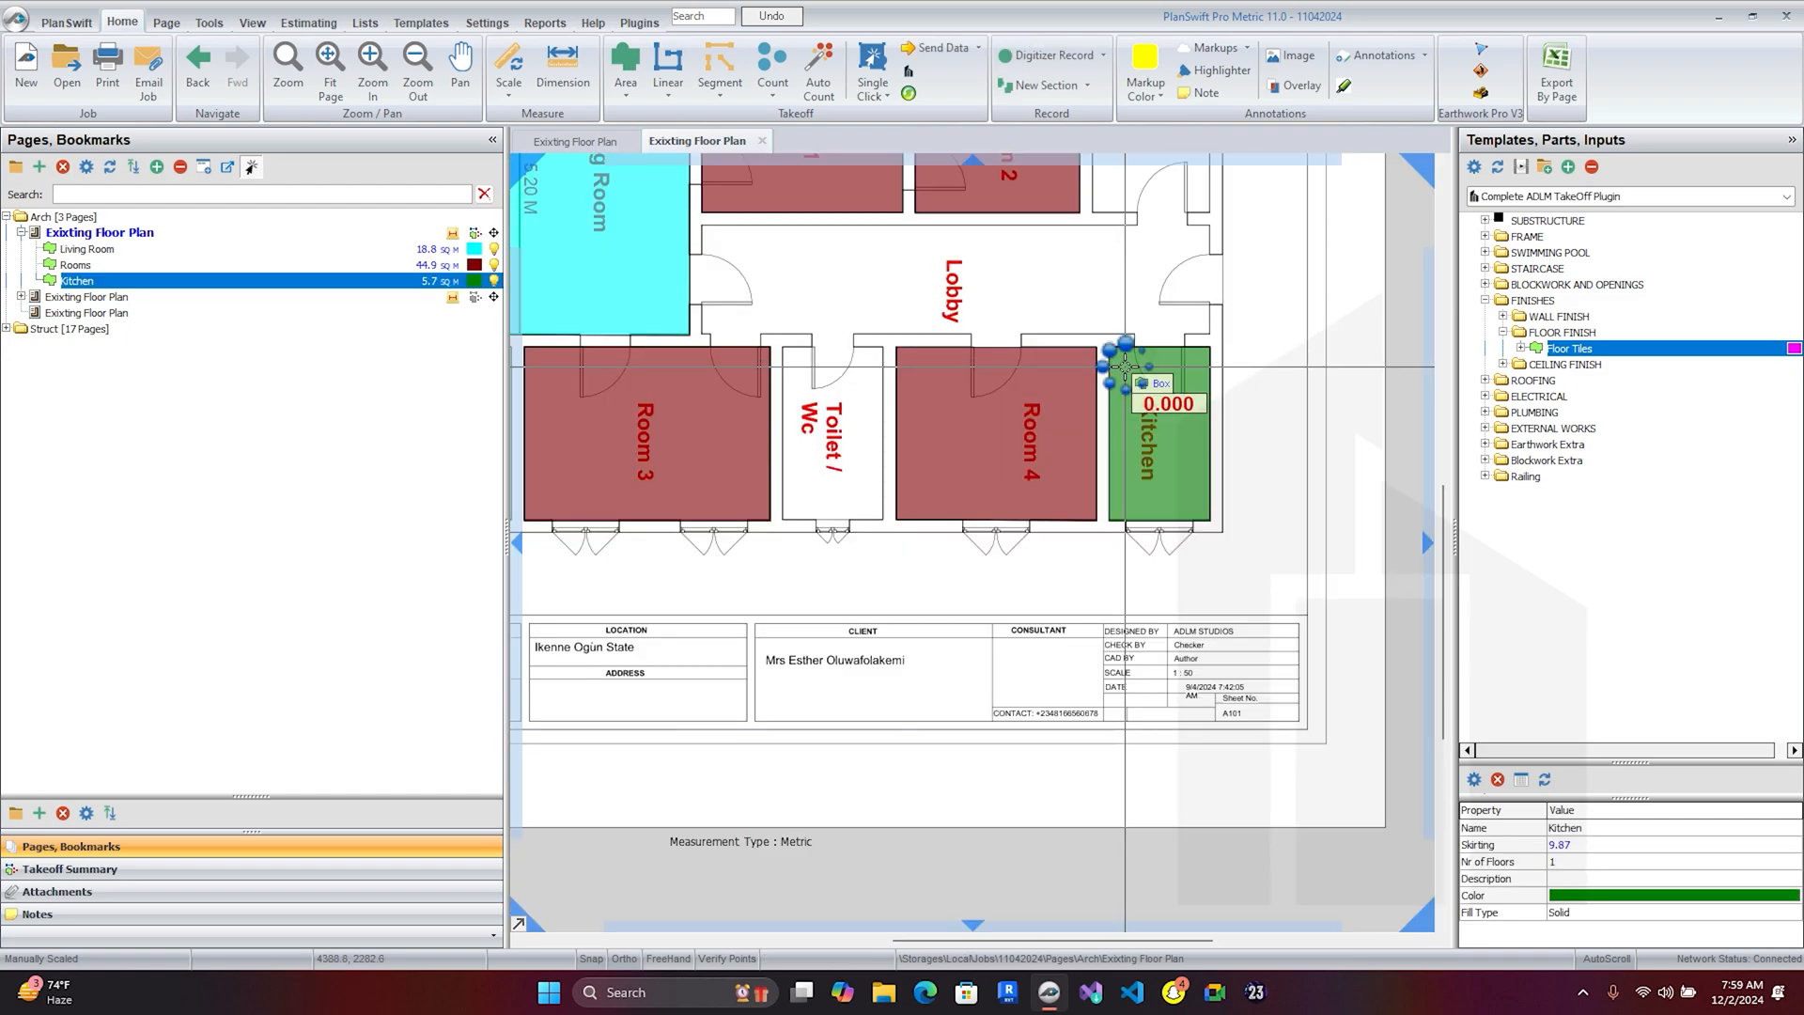
left_click_drag(1213, 449, 1342, 505)
scroll(1209, 391, "down", 2)
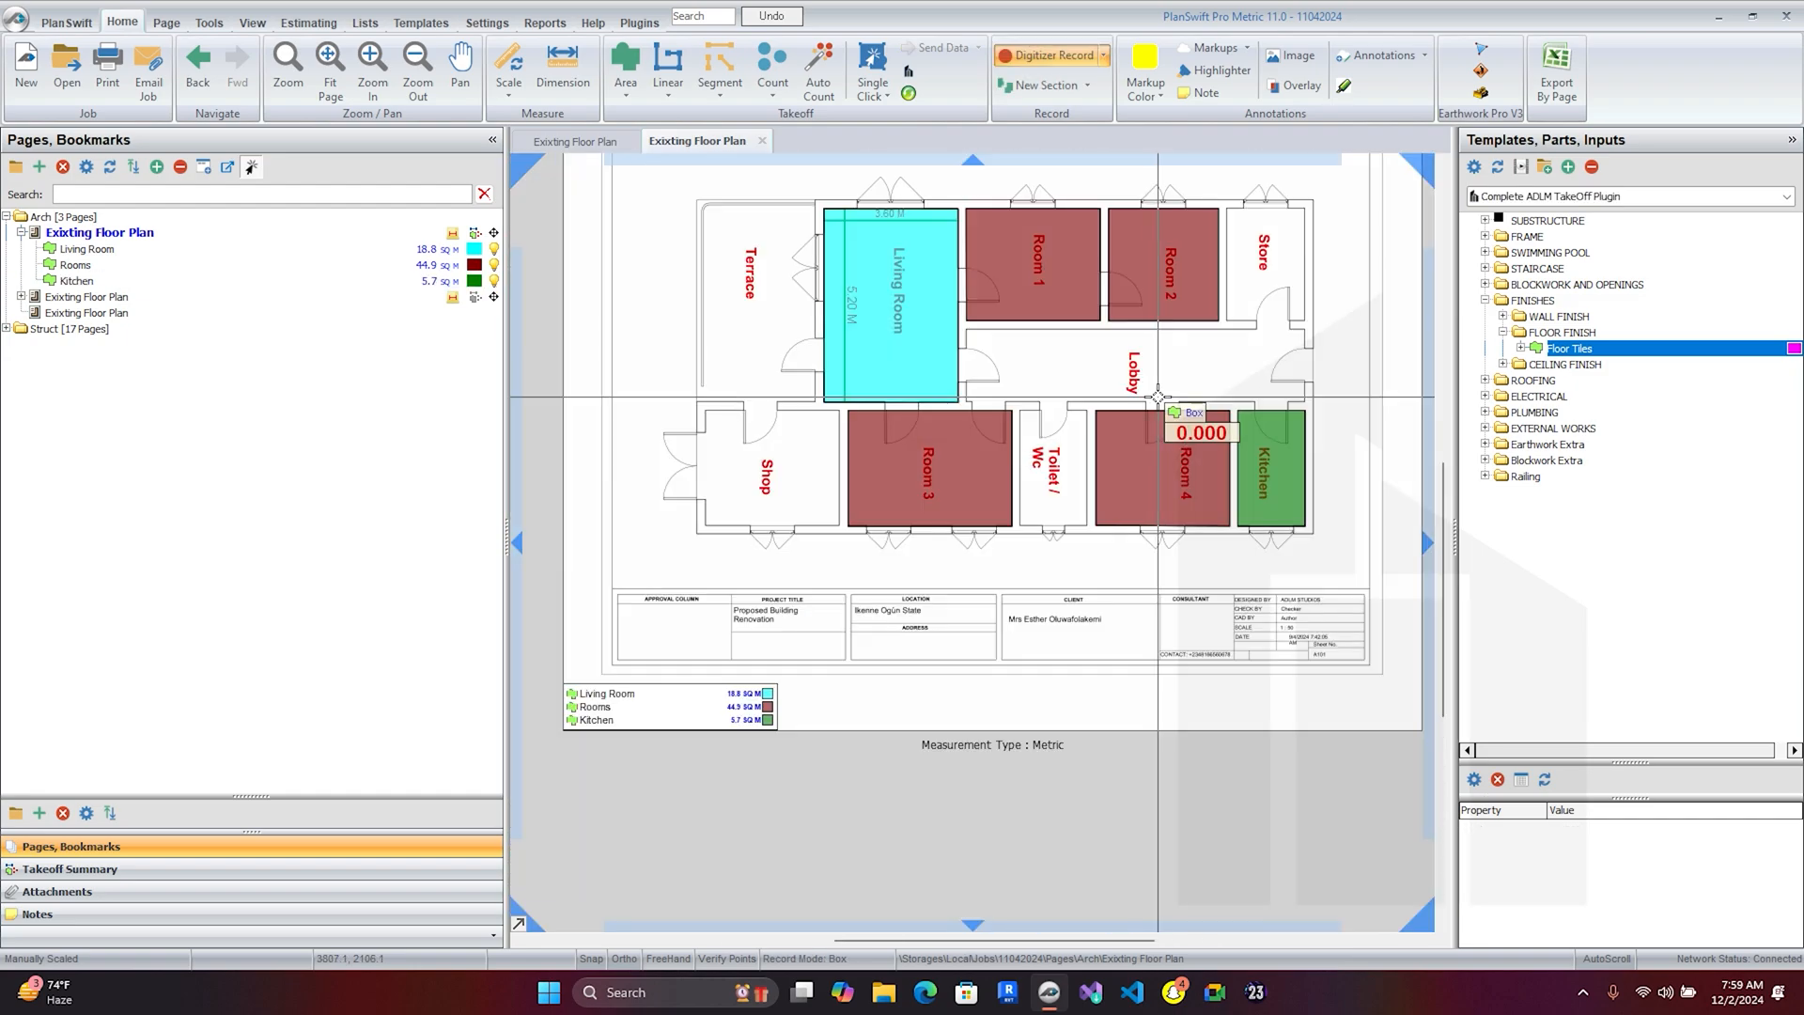
right_click(1109, 370)
left_click(1186, 414)
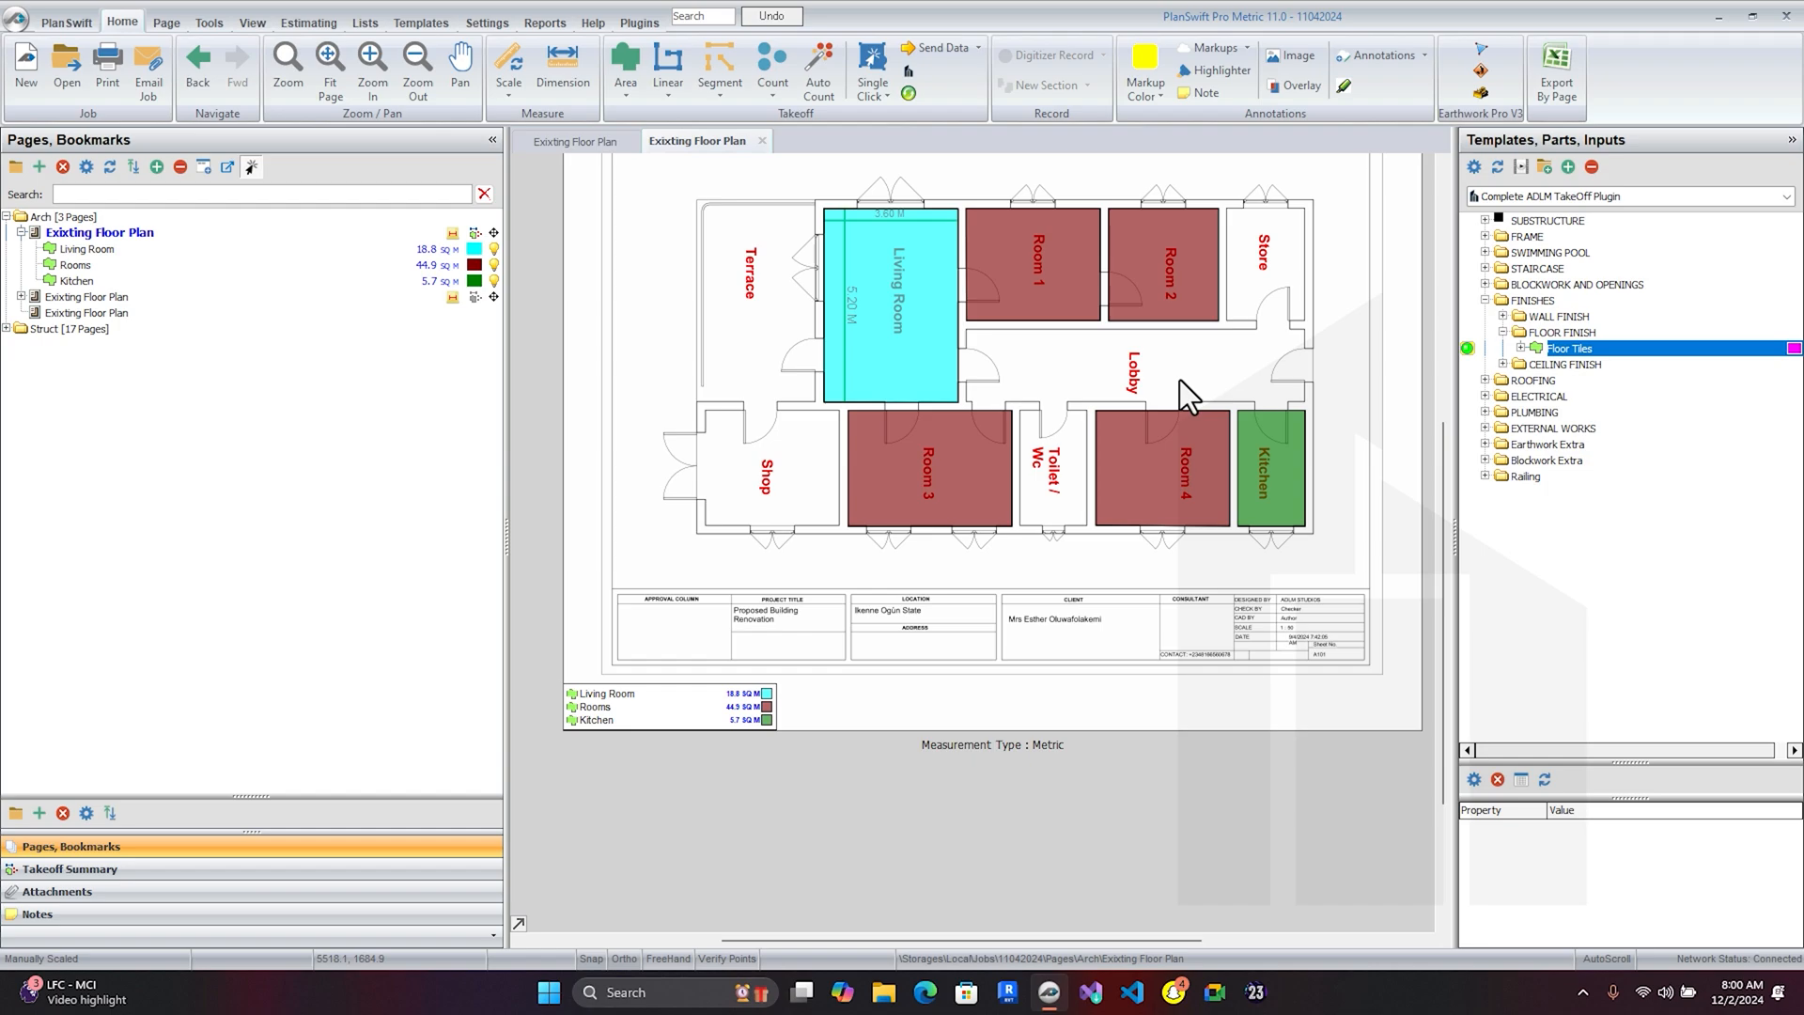
- Start another Floor Tiles takeoff item named Store and Shop, with 1 floor, in the Finishes folder
type("S")
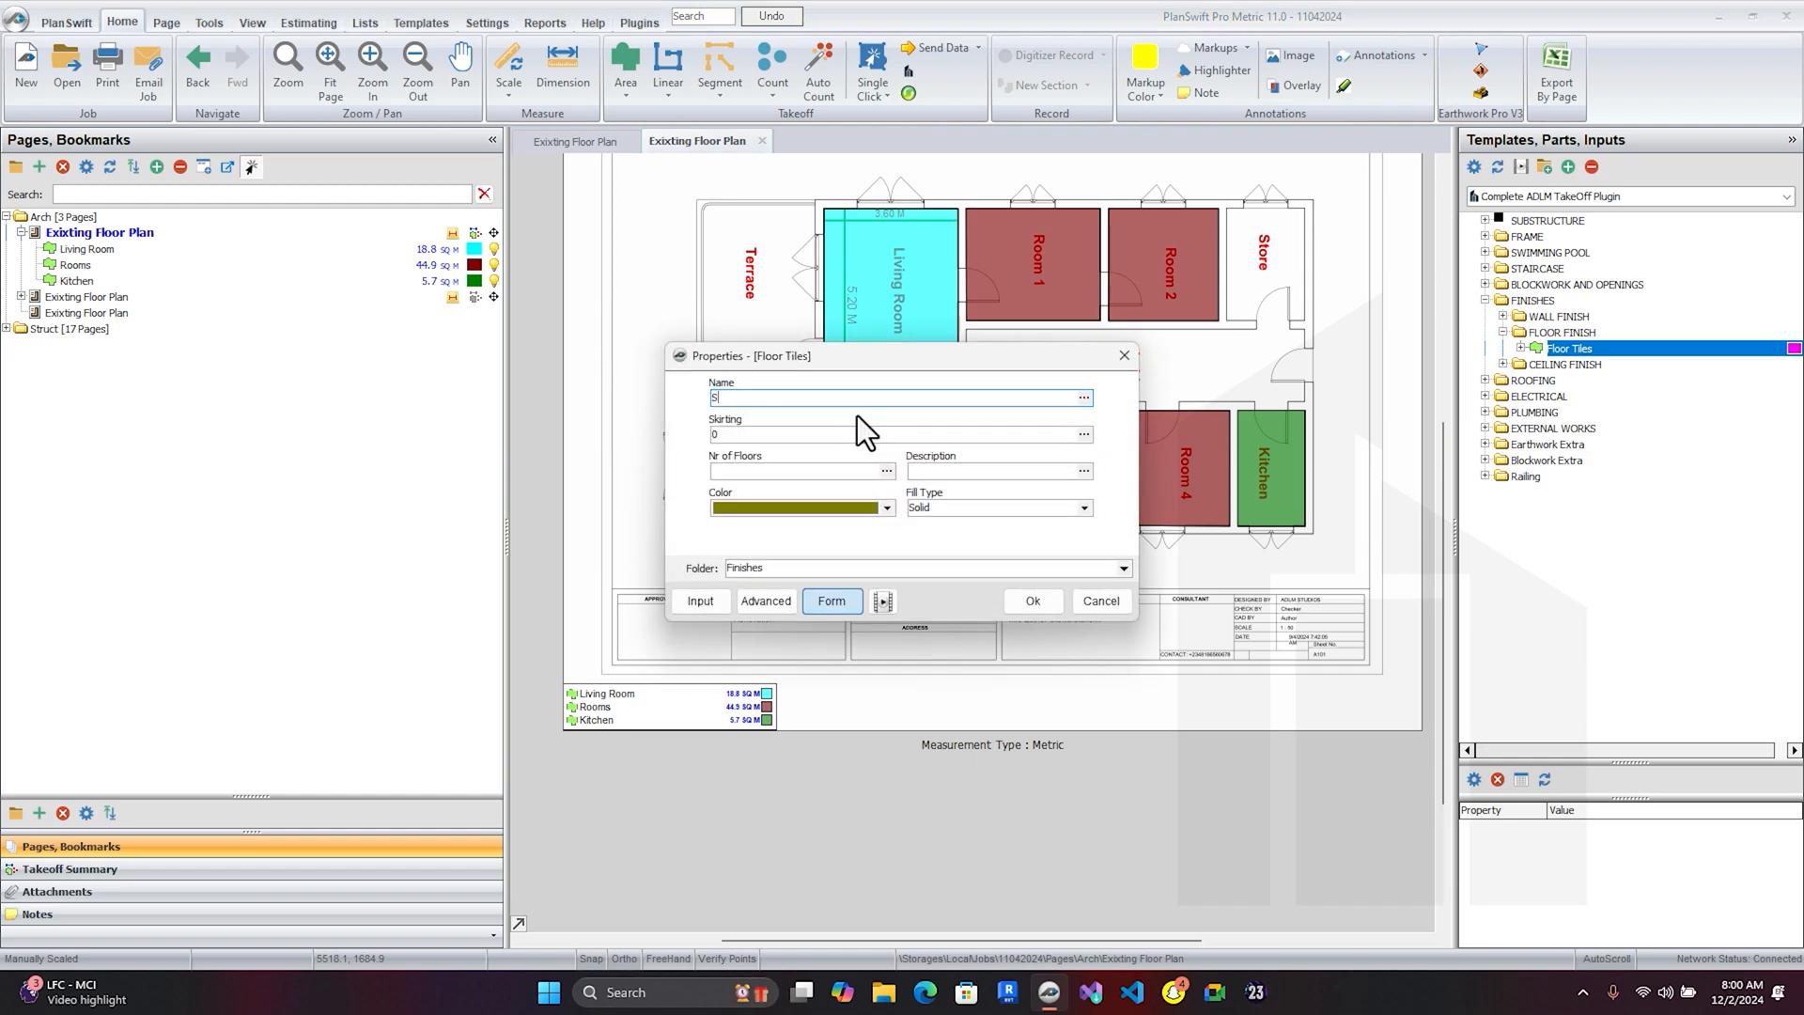
type("tore and Shop")
left_click(786, 469)
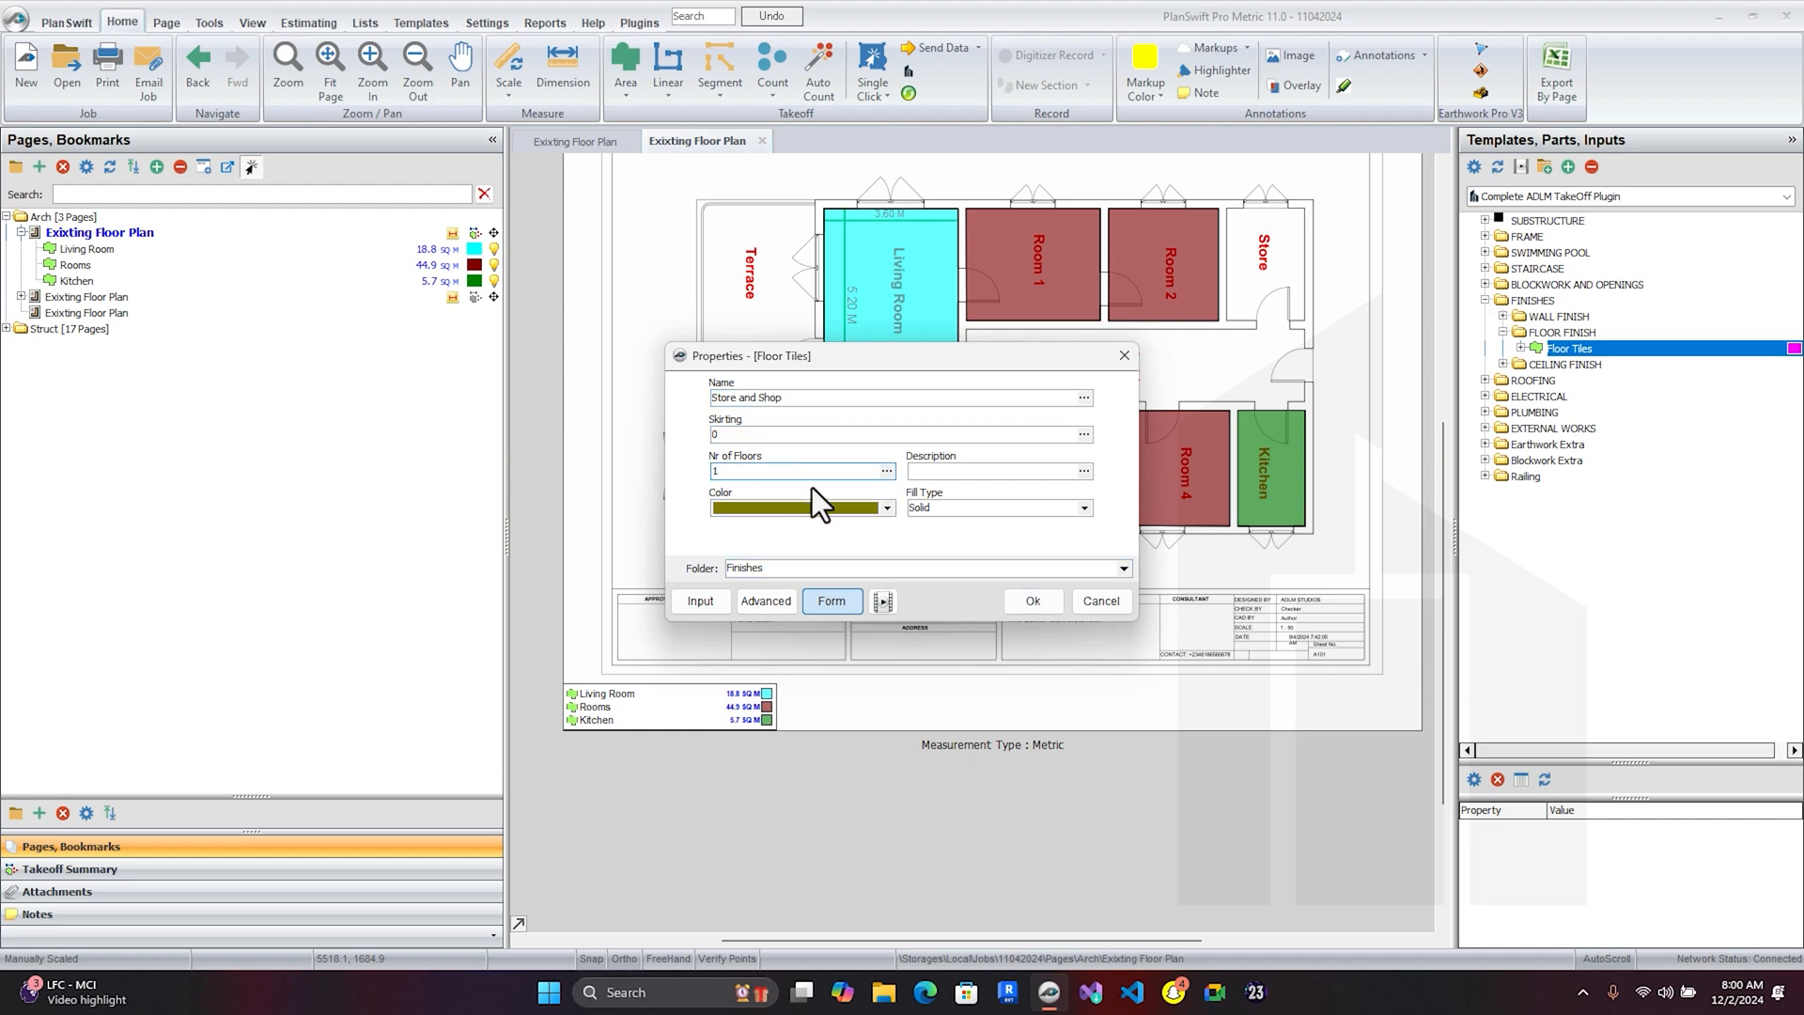
left_click(1034, 601)
- Cover the shop's and the store's floors with boxes between their opposite inner corners
scroll(1118, 347, "up", 2)
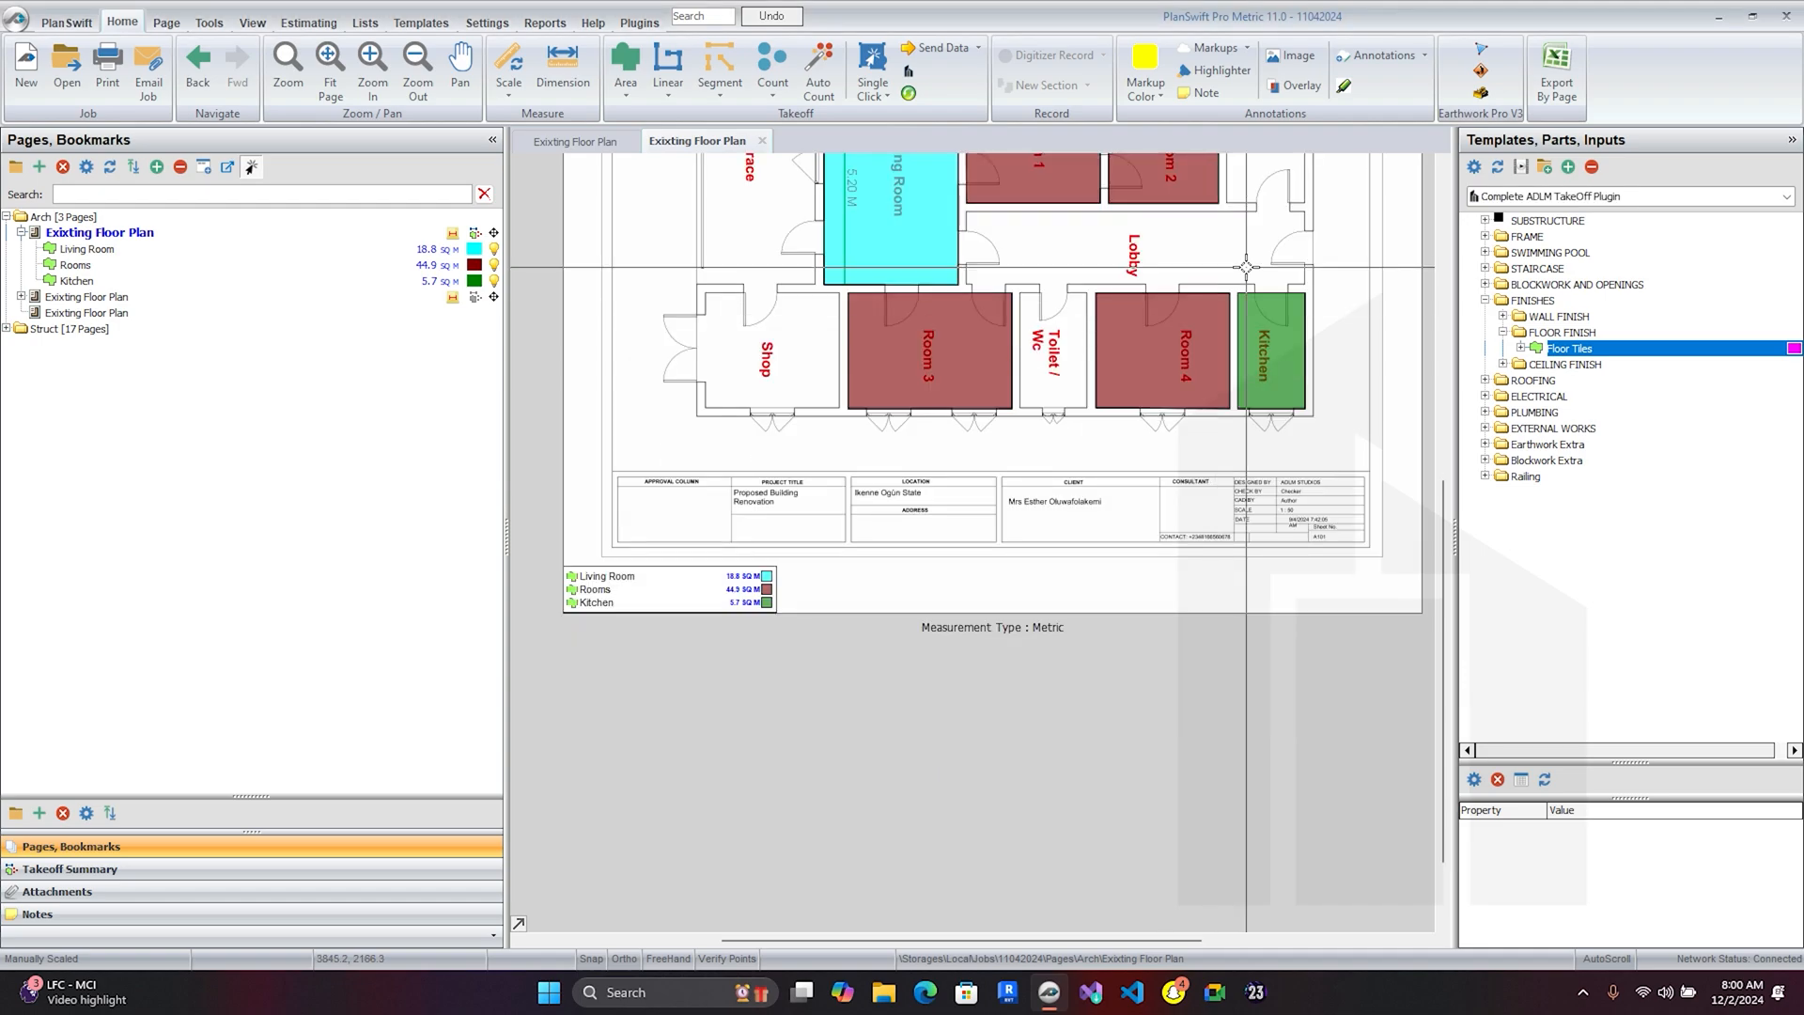
scroll(808, 404, "up", 3)
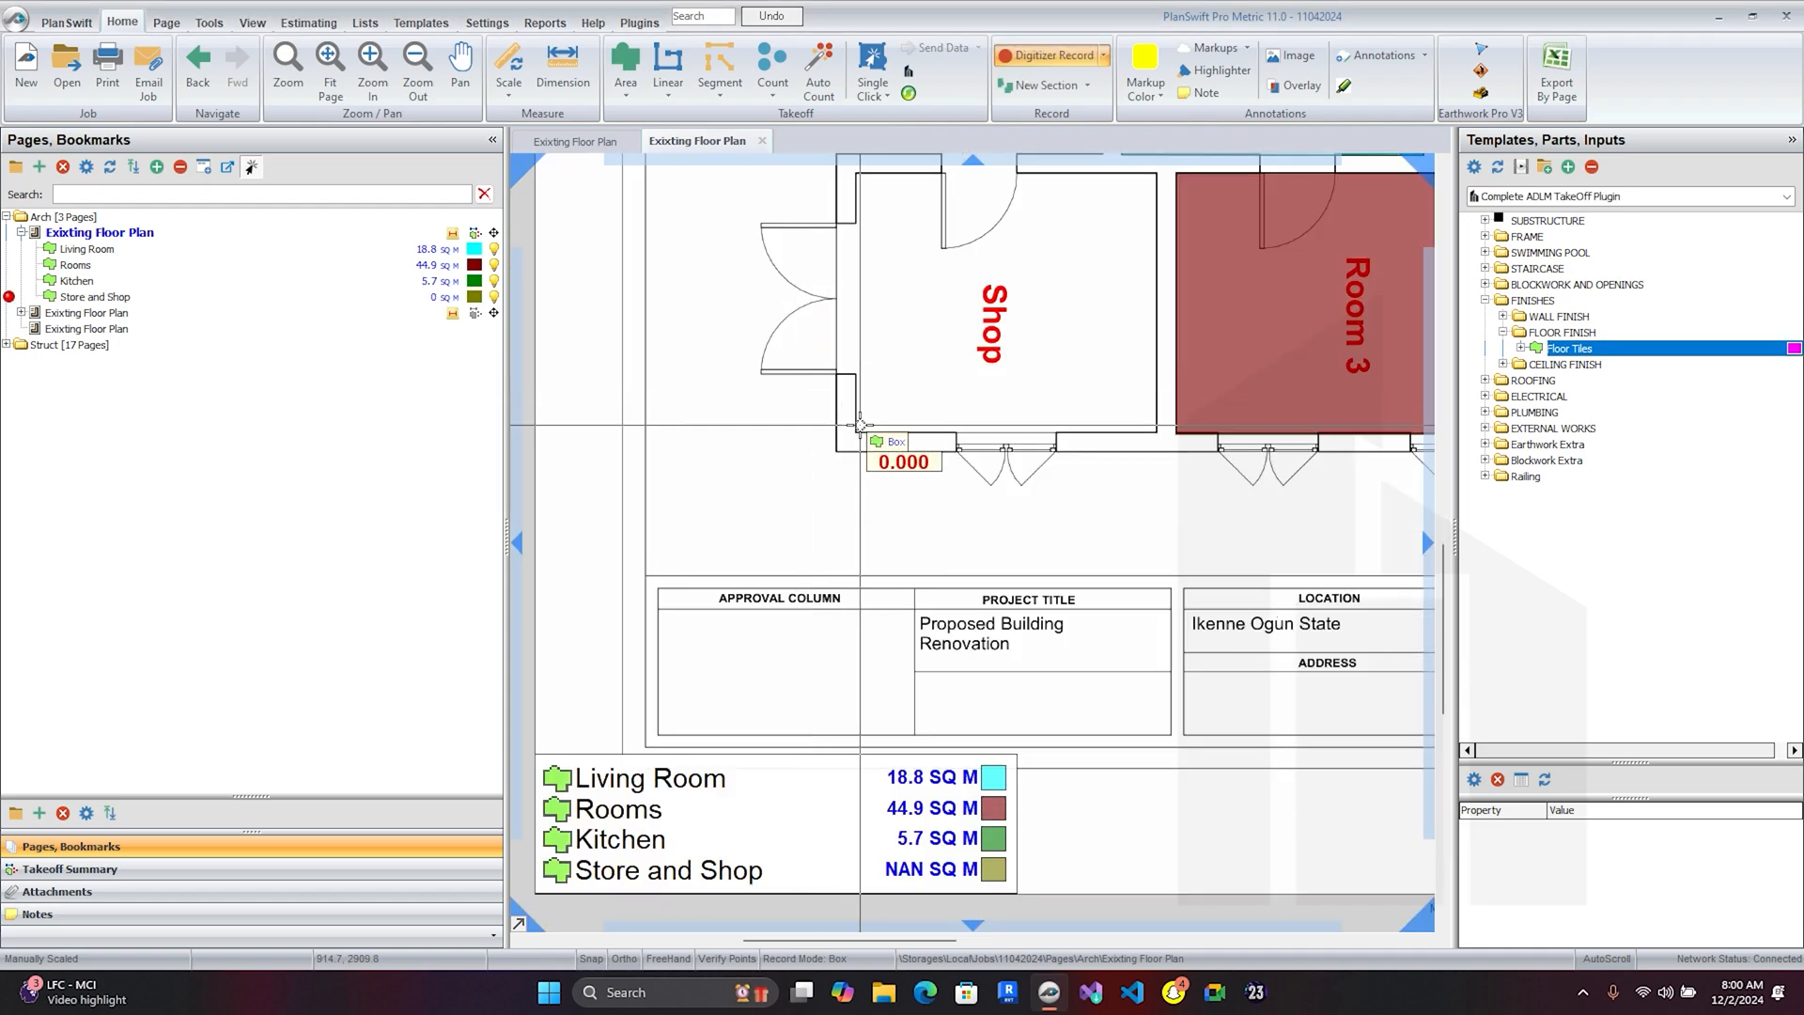
left_click_drag(868, 431, 850, 449)
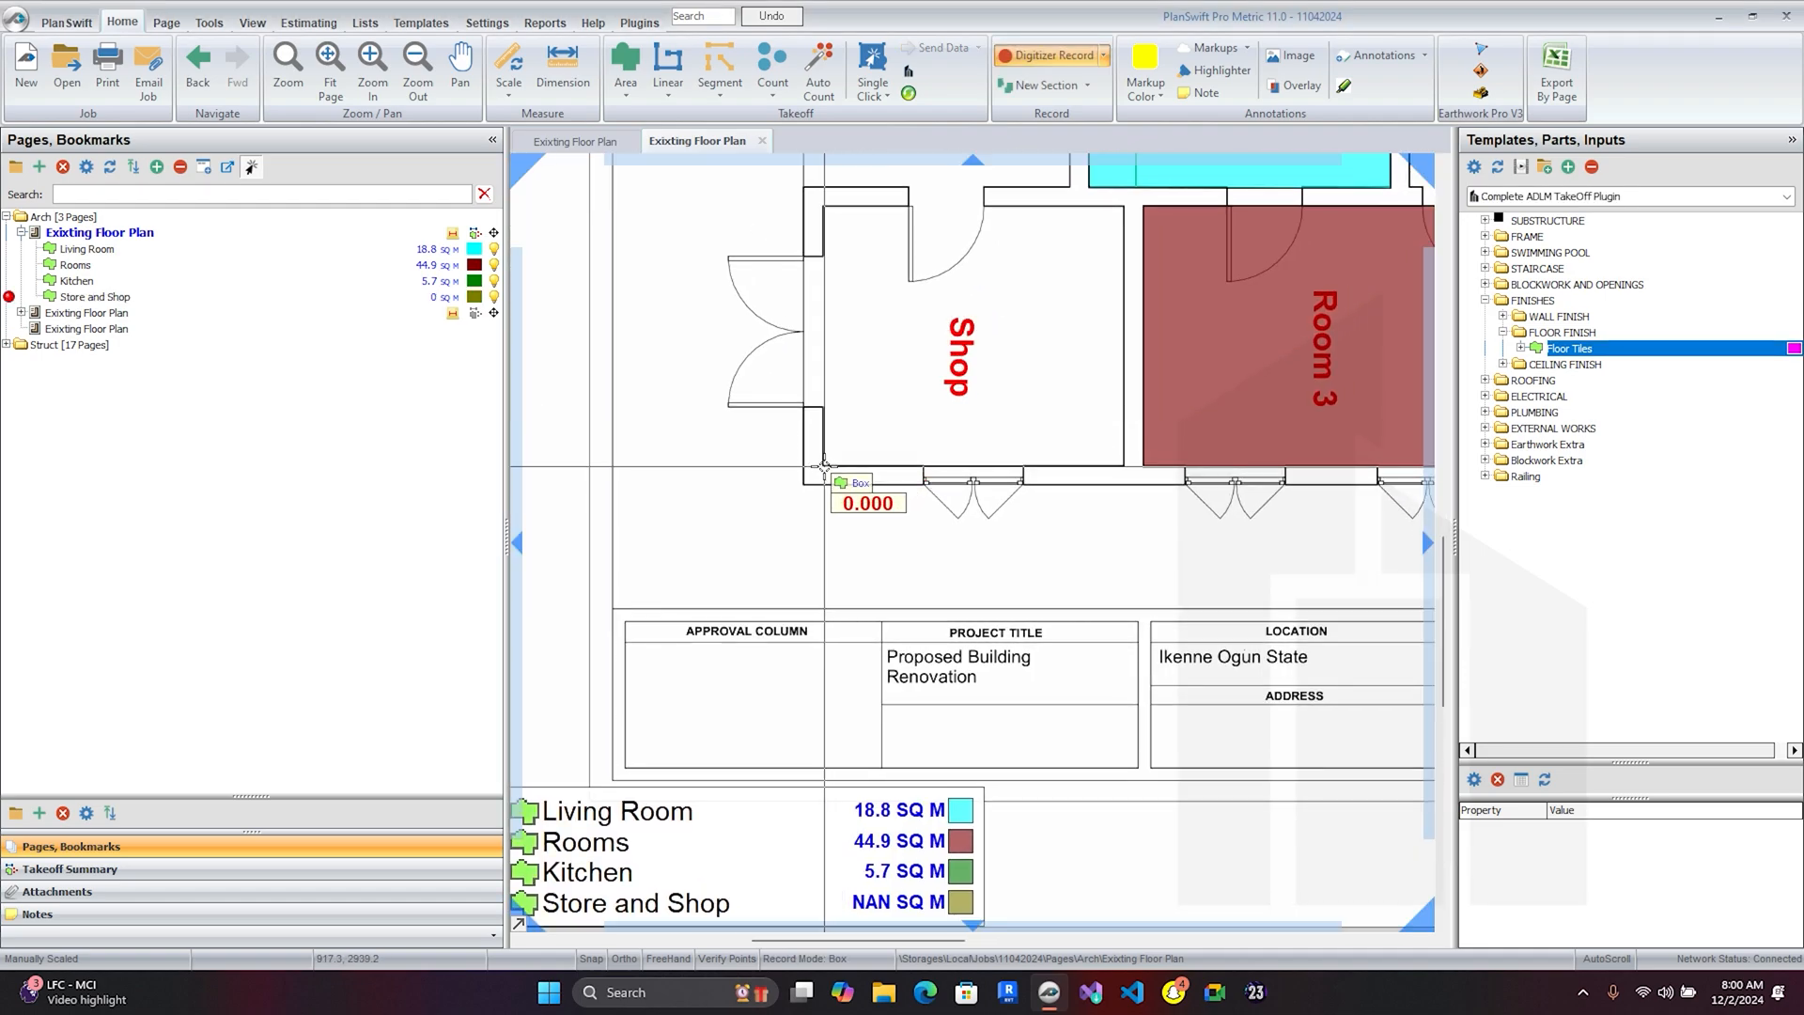
left_click(823, 467)
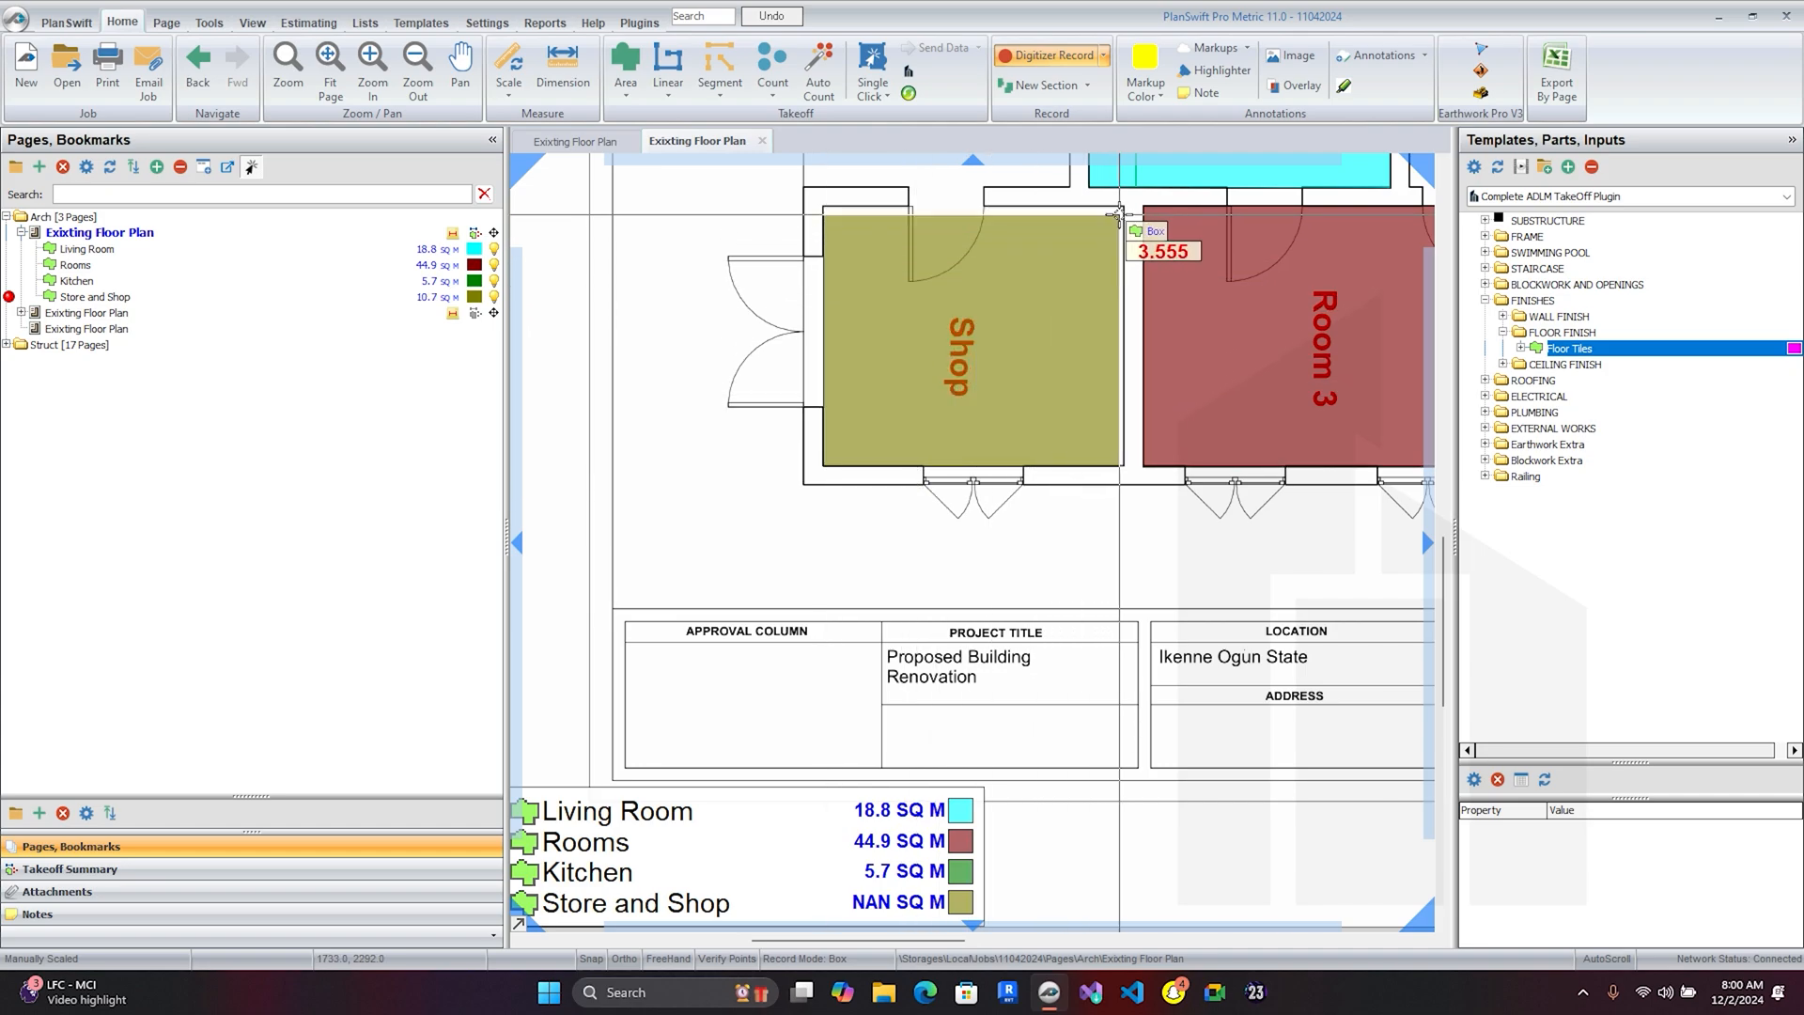
scroll(1119, 205, "up", 2)
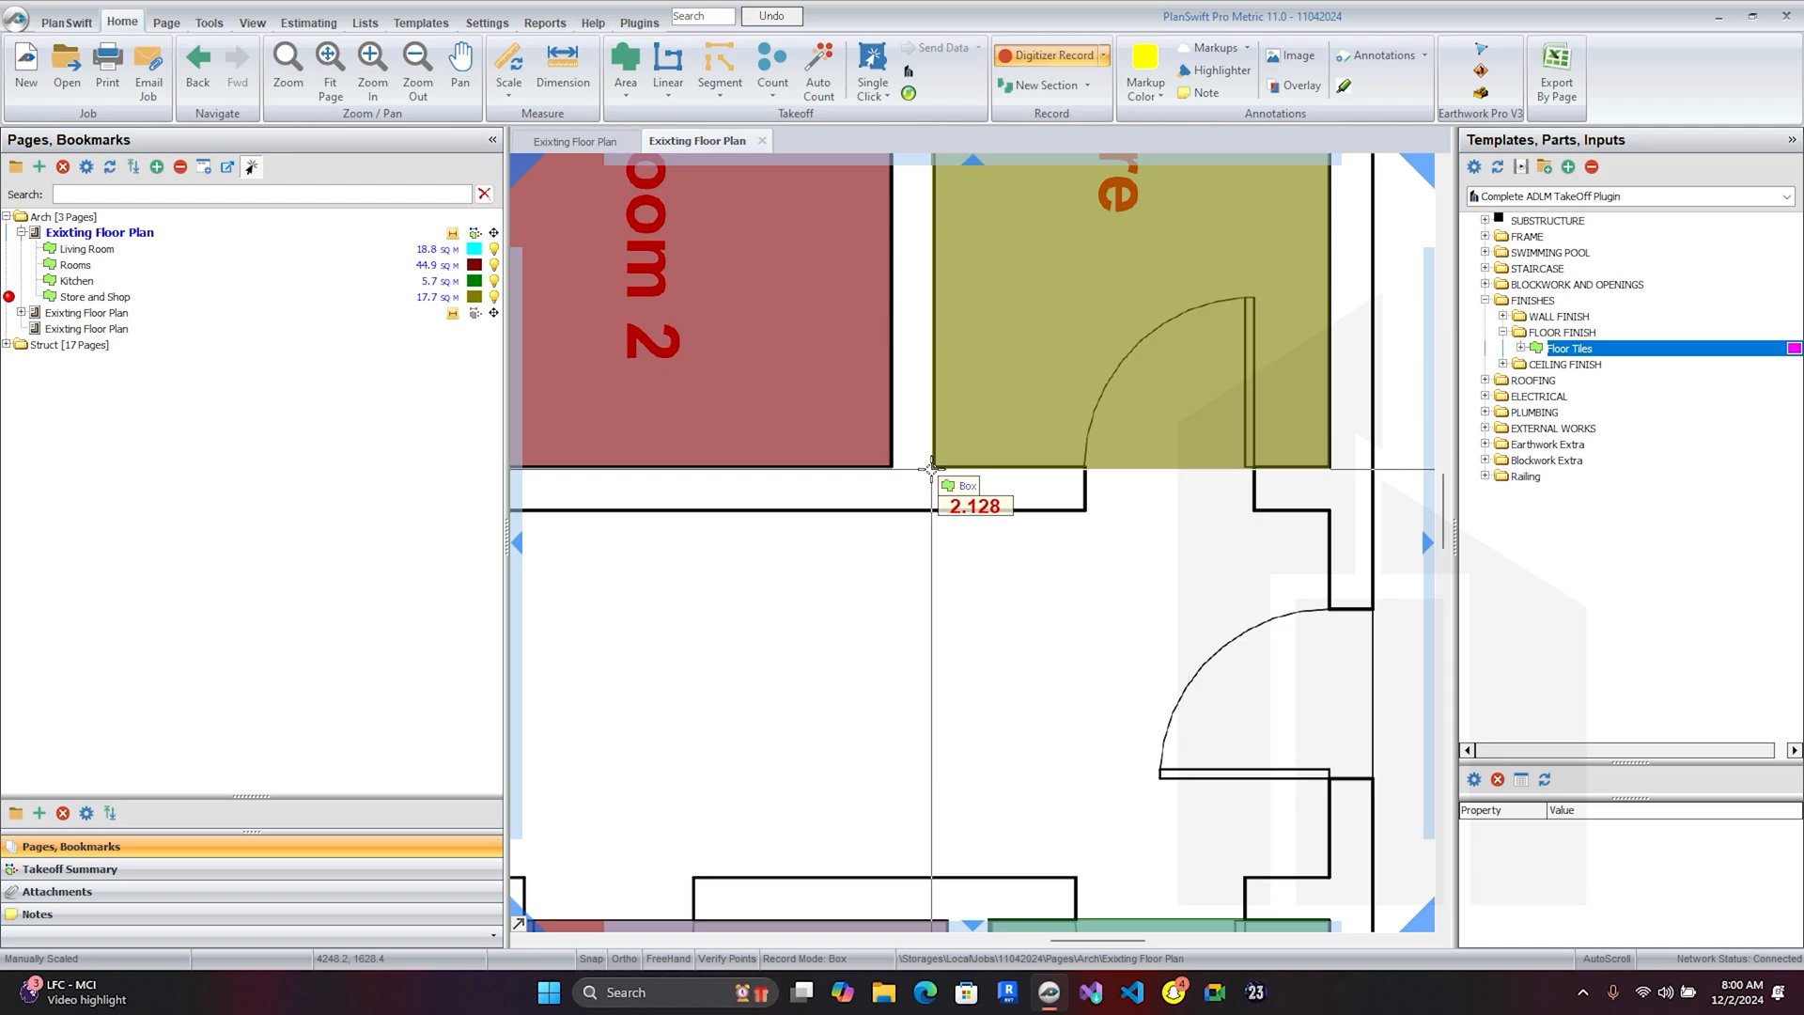
scroll(933, 470, "down", 4)
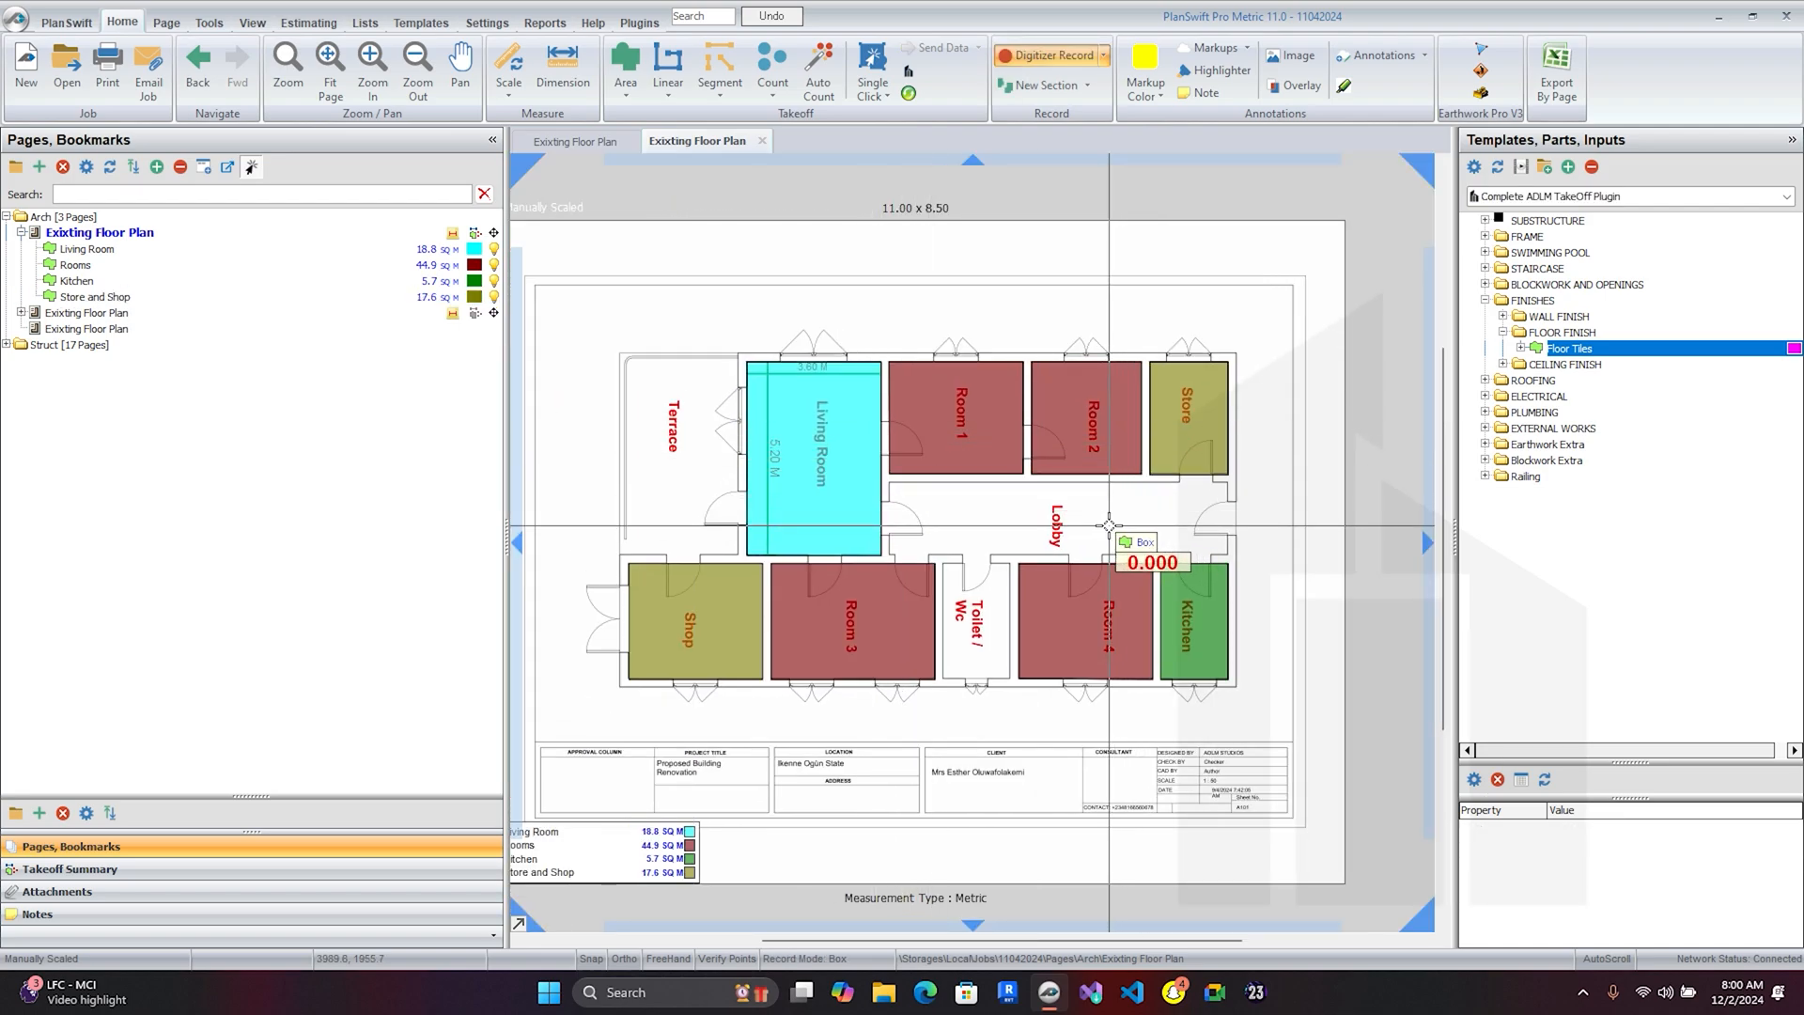
- Cover the lobby's floor with a box between its opposite inner corners for the Lobby and Terrace item
scroll(749, 349, "up", 4)
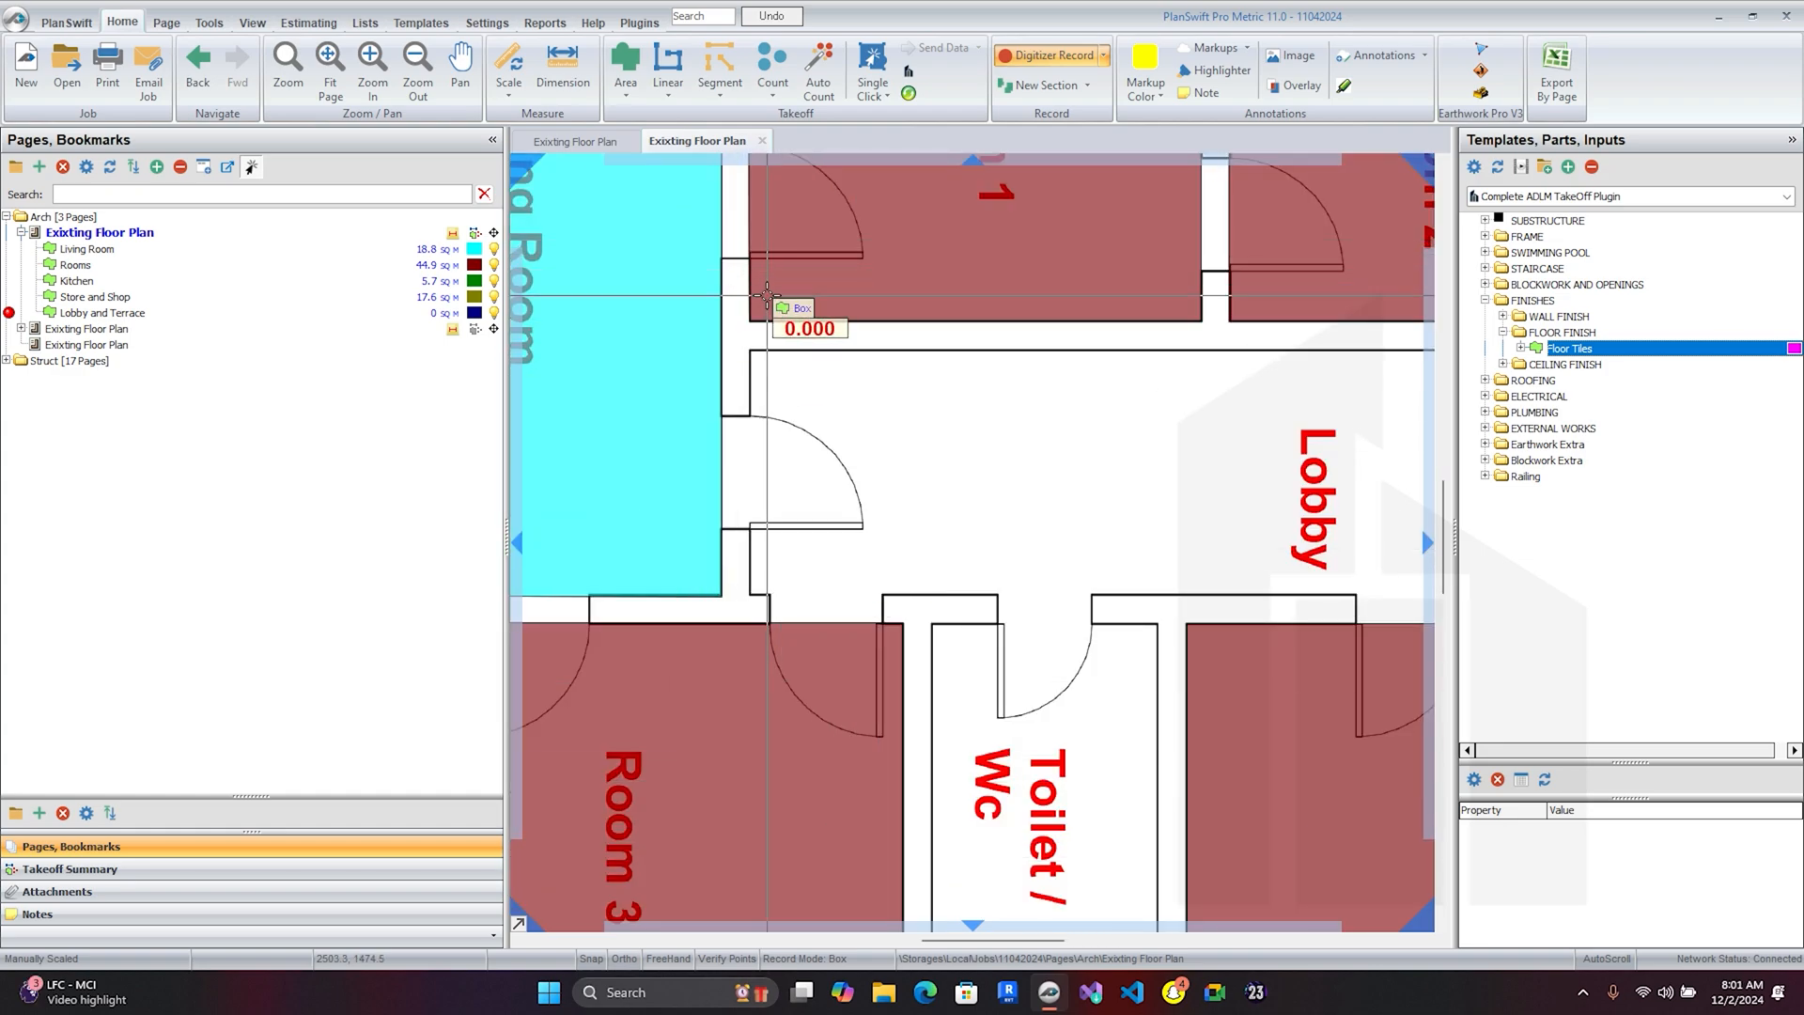
left_click(750, 351)
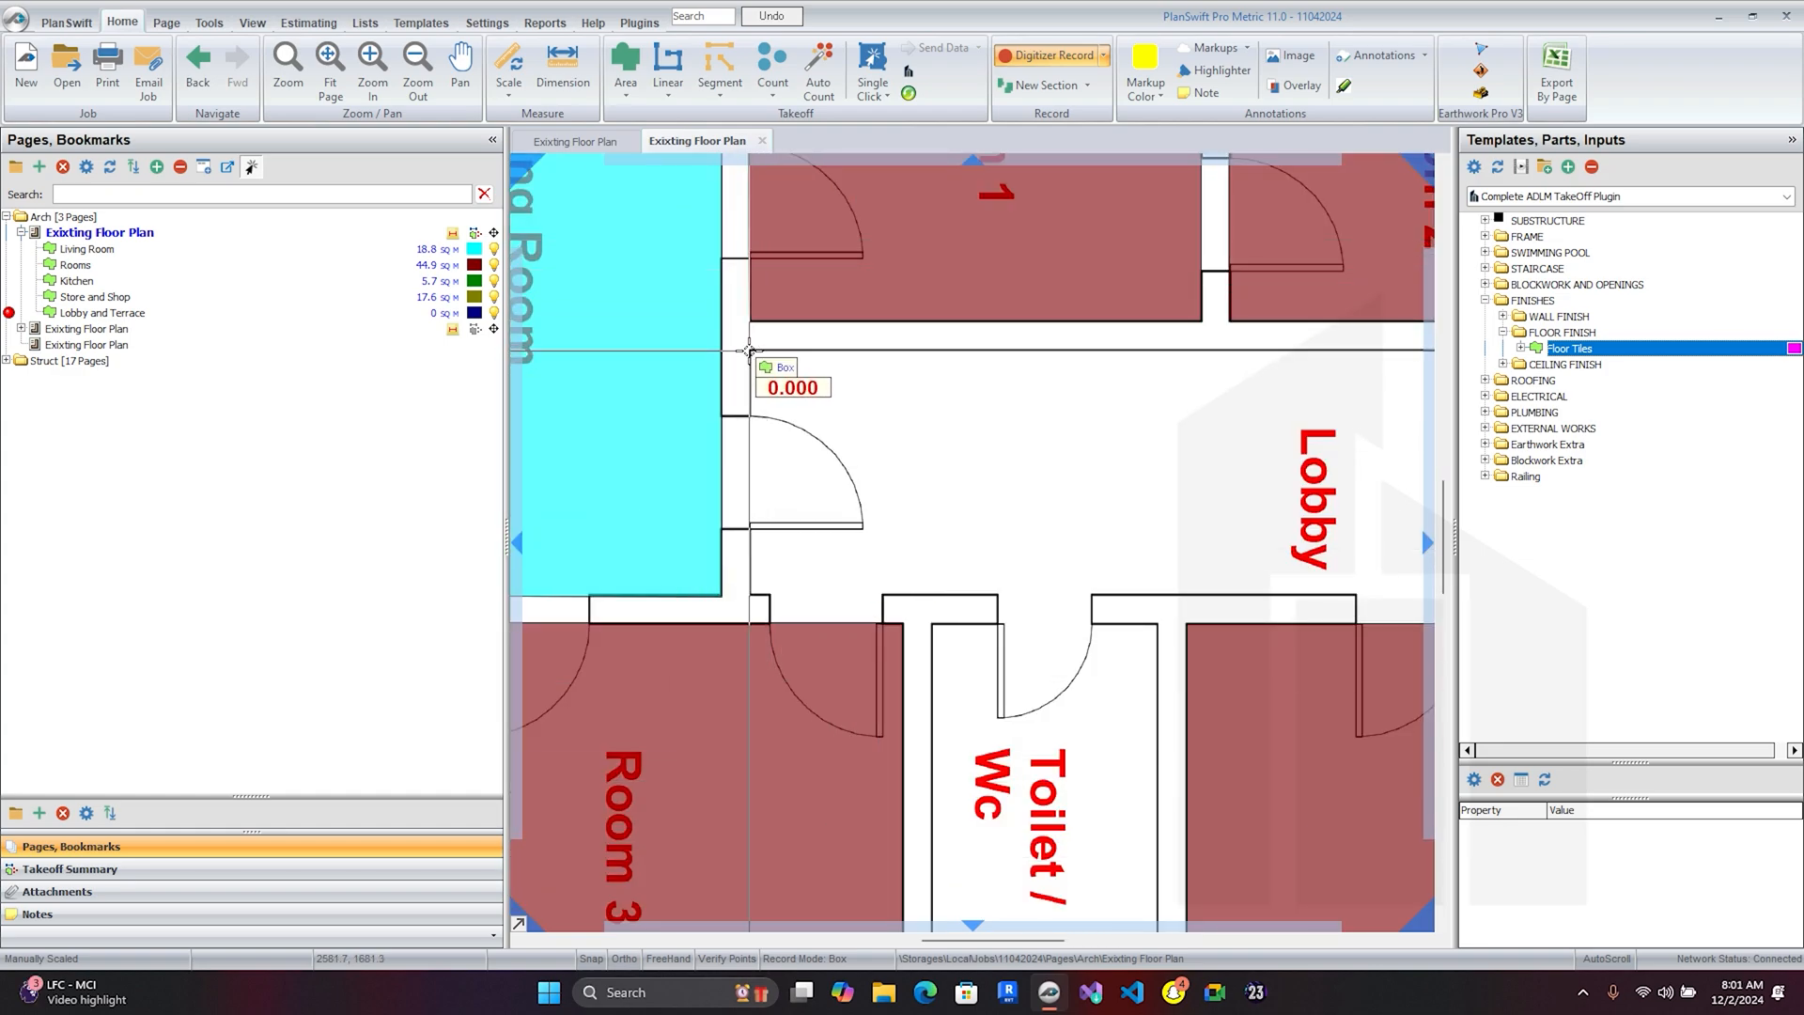
scroll(843, 385, "down", 3)
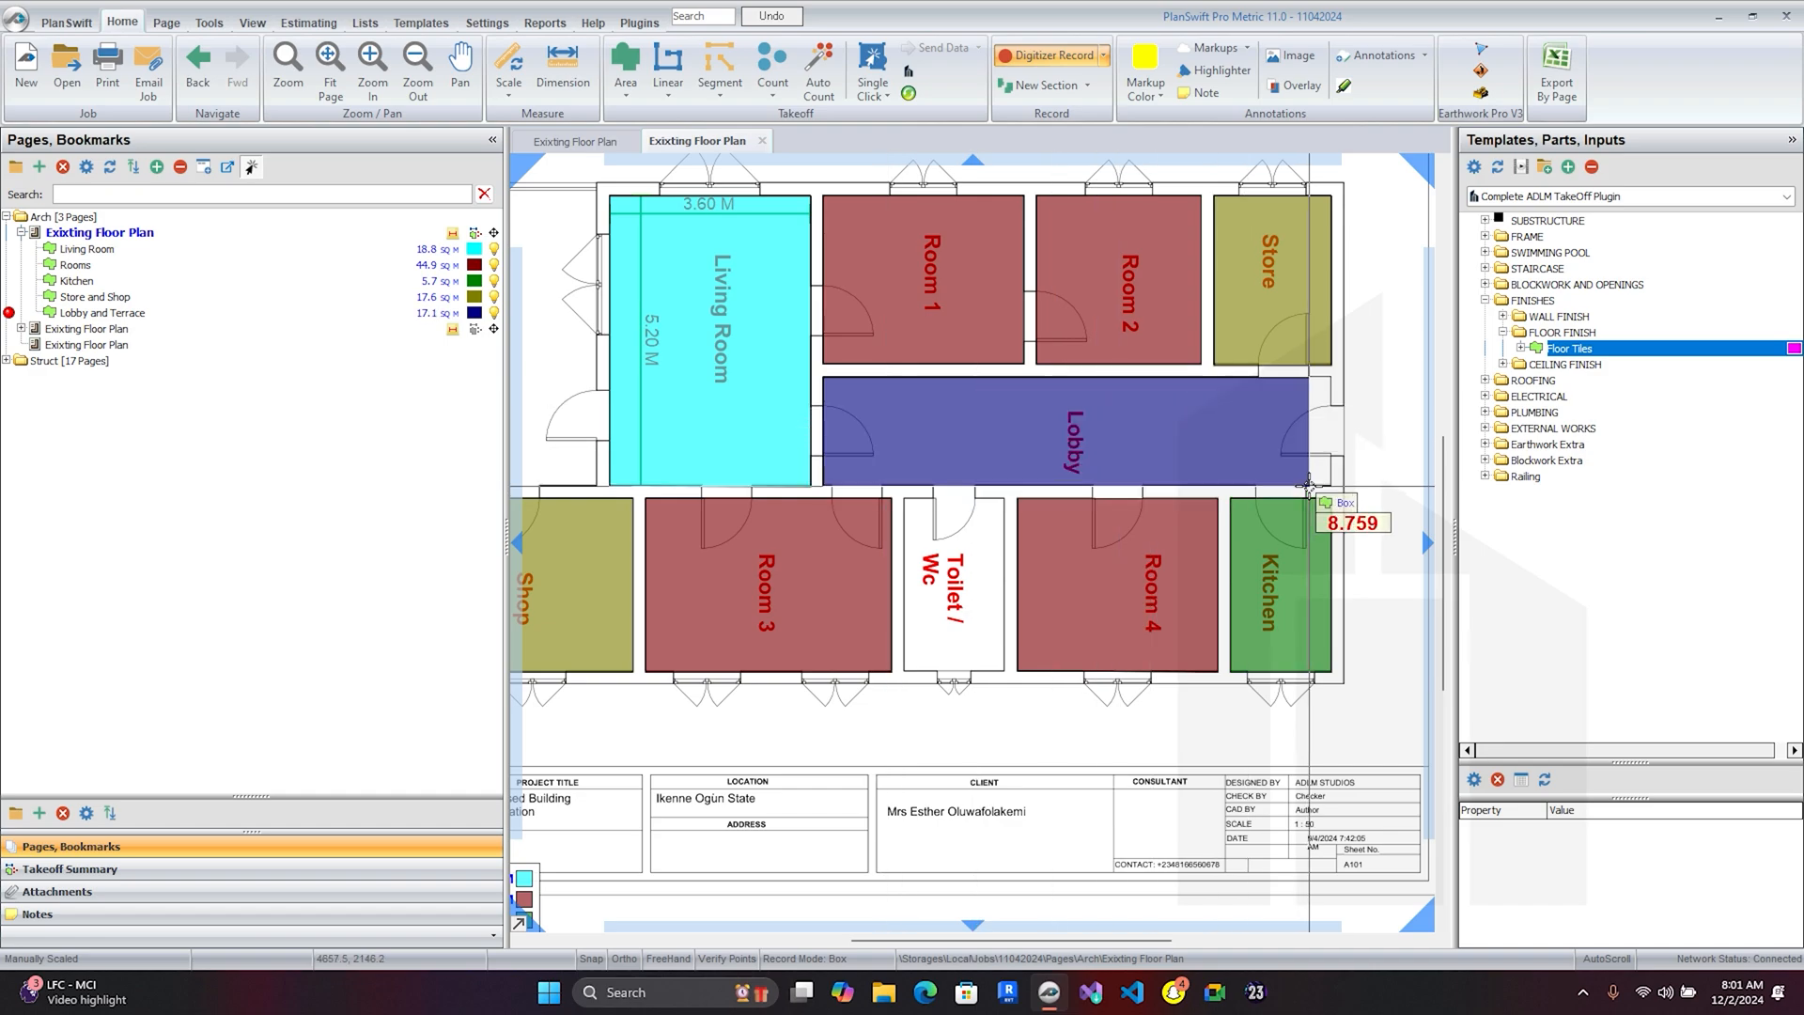
scroll(1309, 486, "up", 2)
scroll(1342, 490, "up", 2)
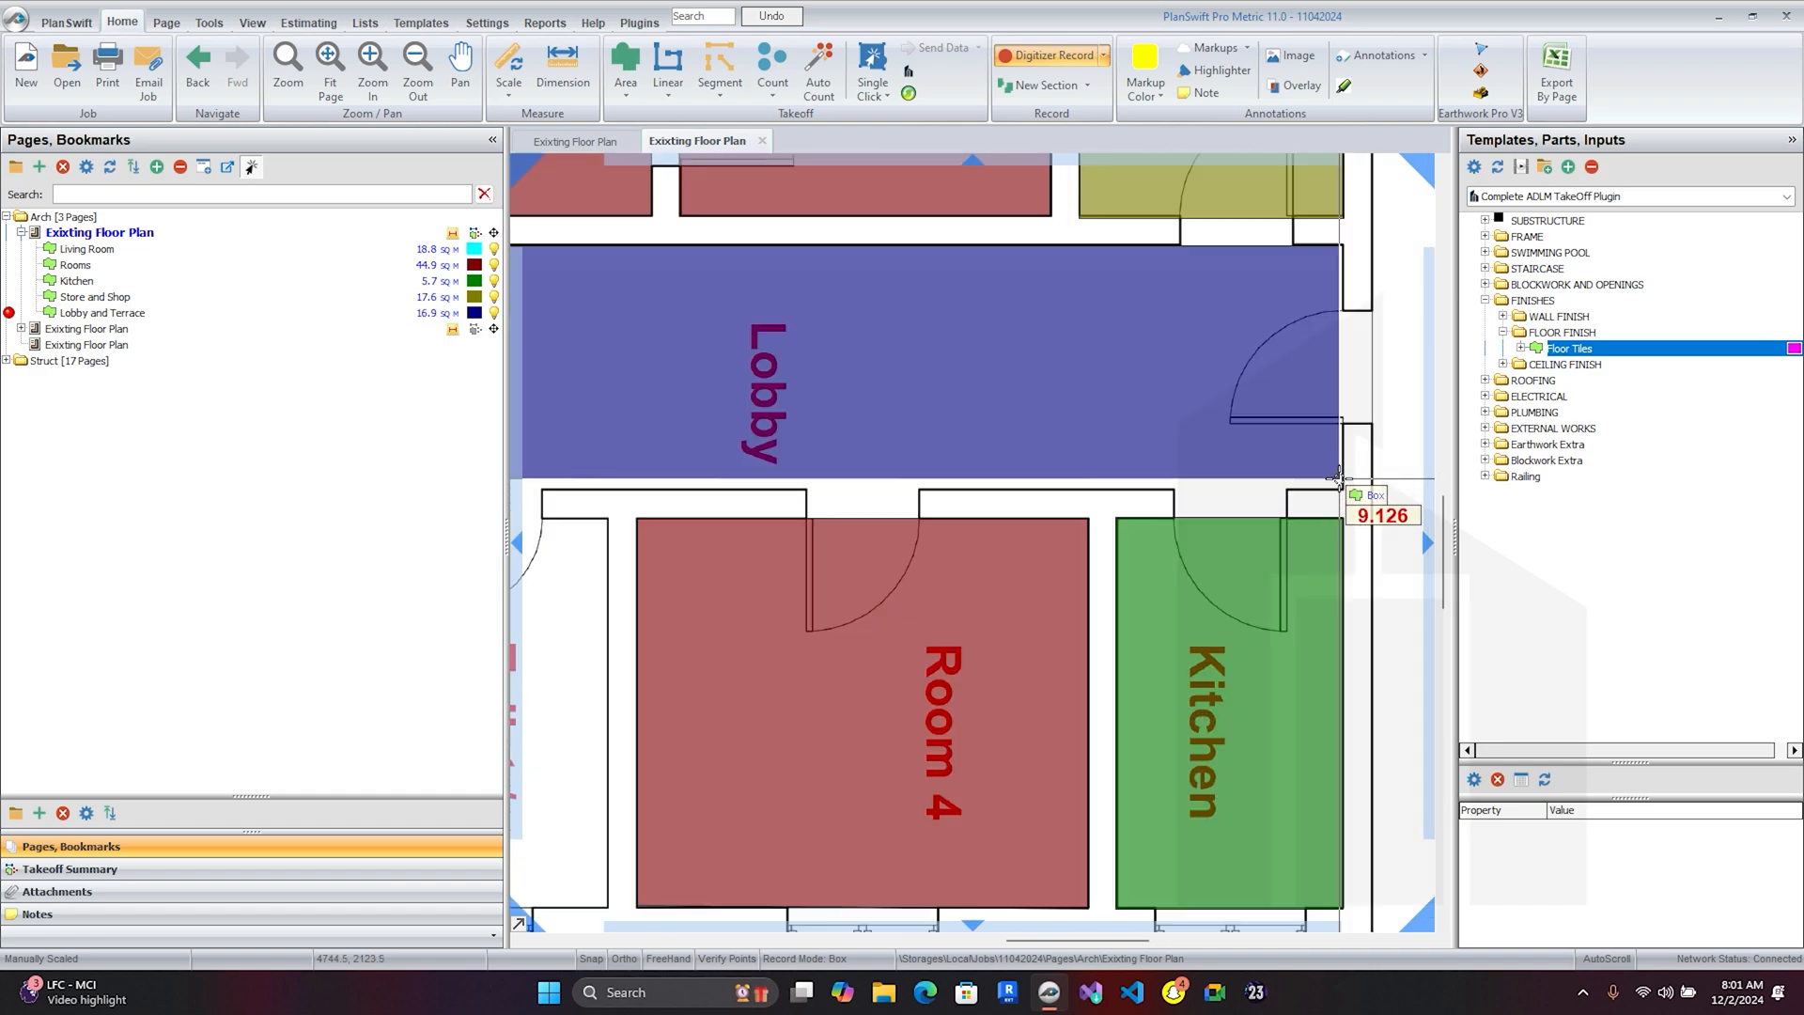
left_click(1345, 491)
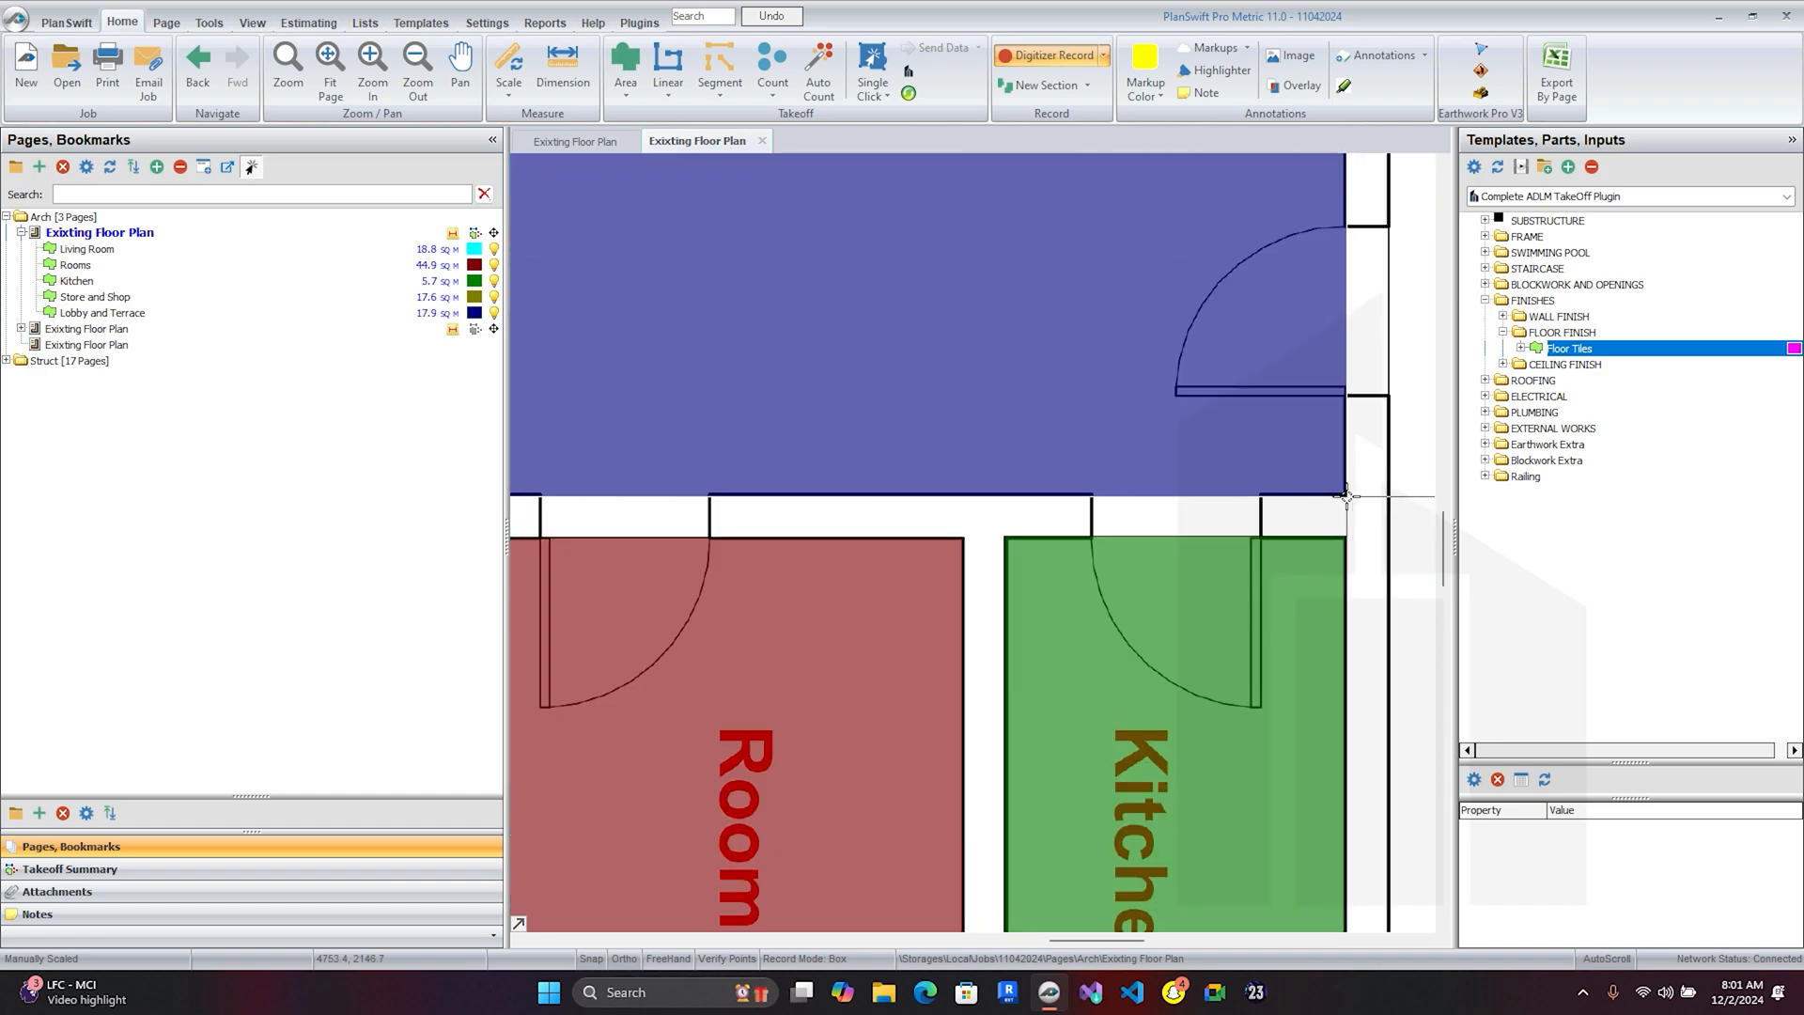
- Add the terrace's floor to the Lobby and Terrace item as a box from its outer corner to the opposite wall corner, and stop recording
scroll(1347, 493, "down", 4)
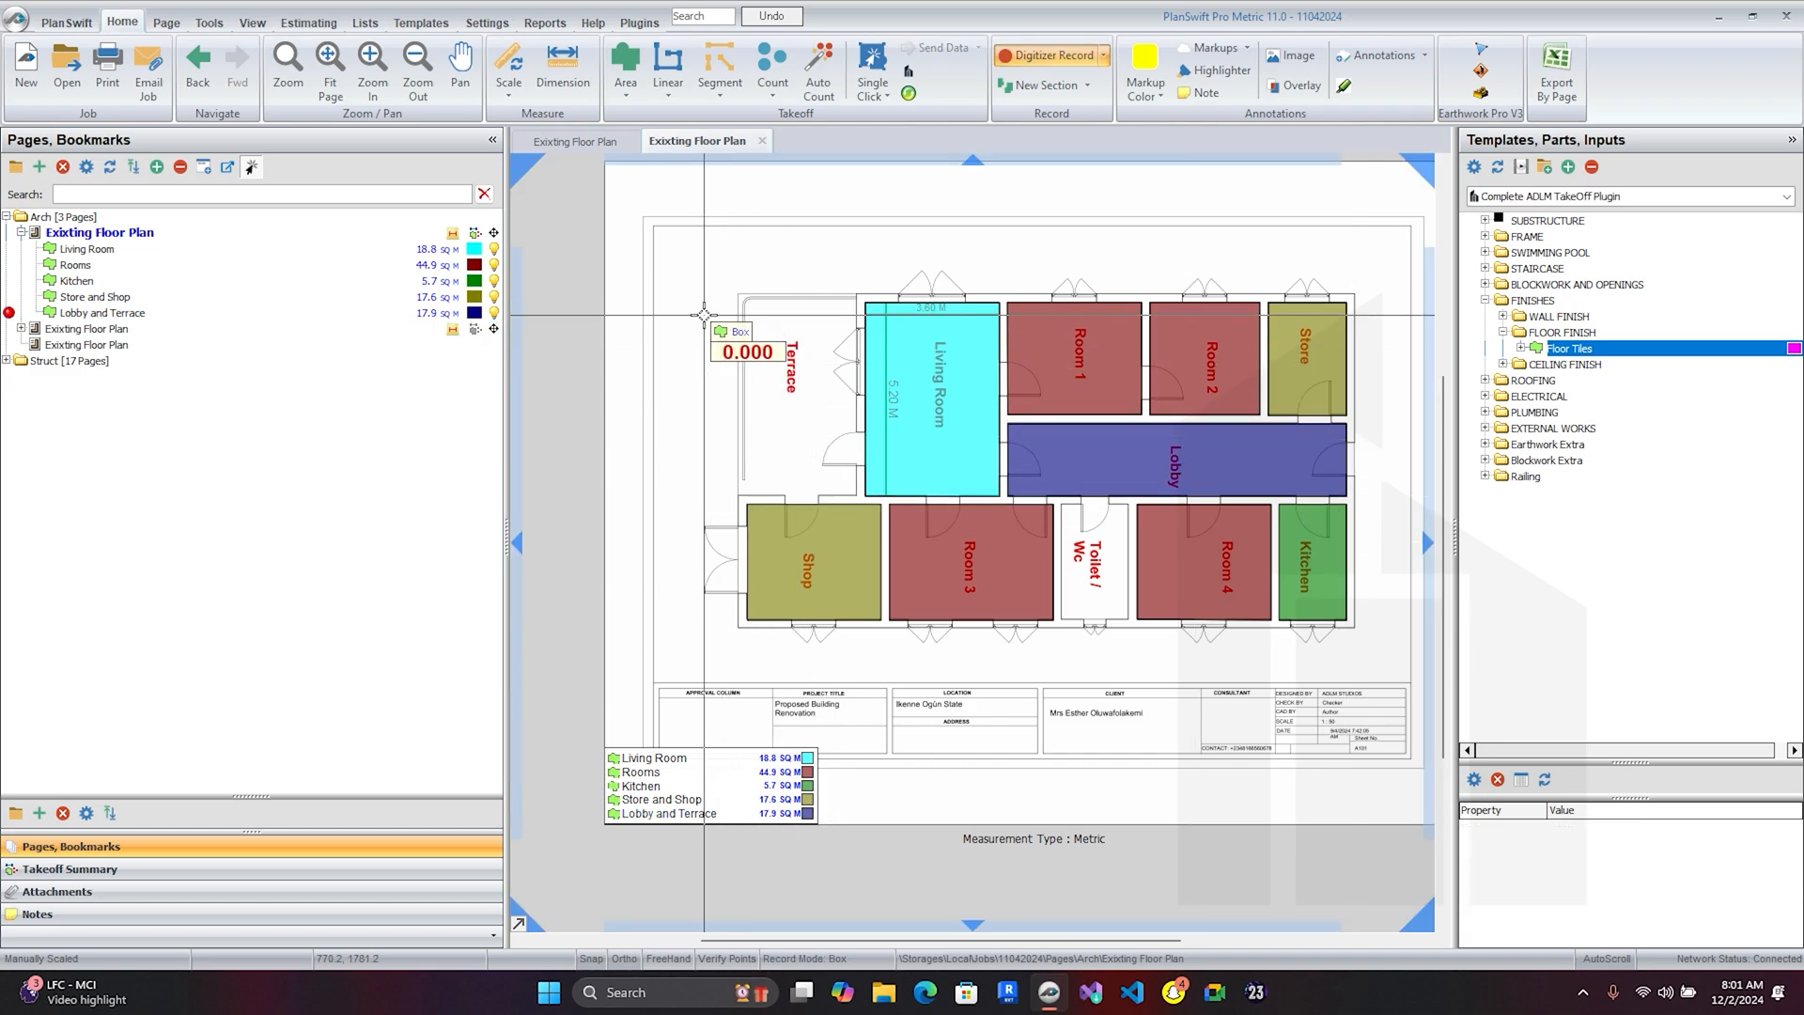
scroll(743, 292, "up", 3)
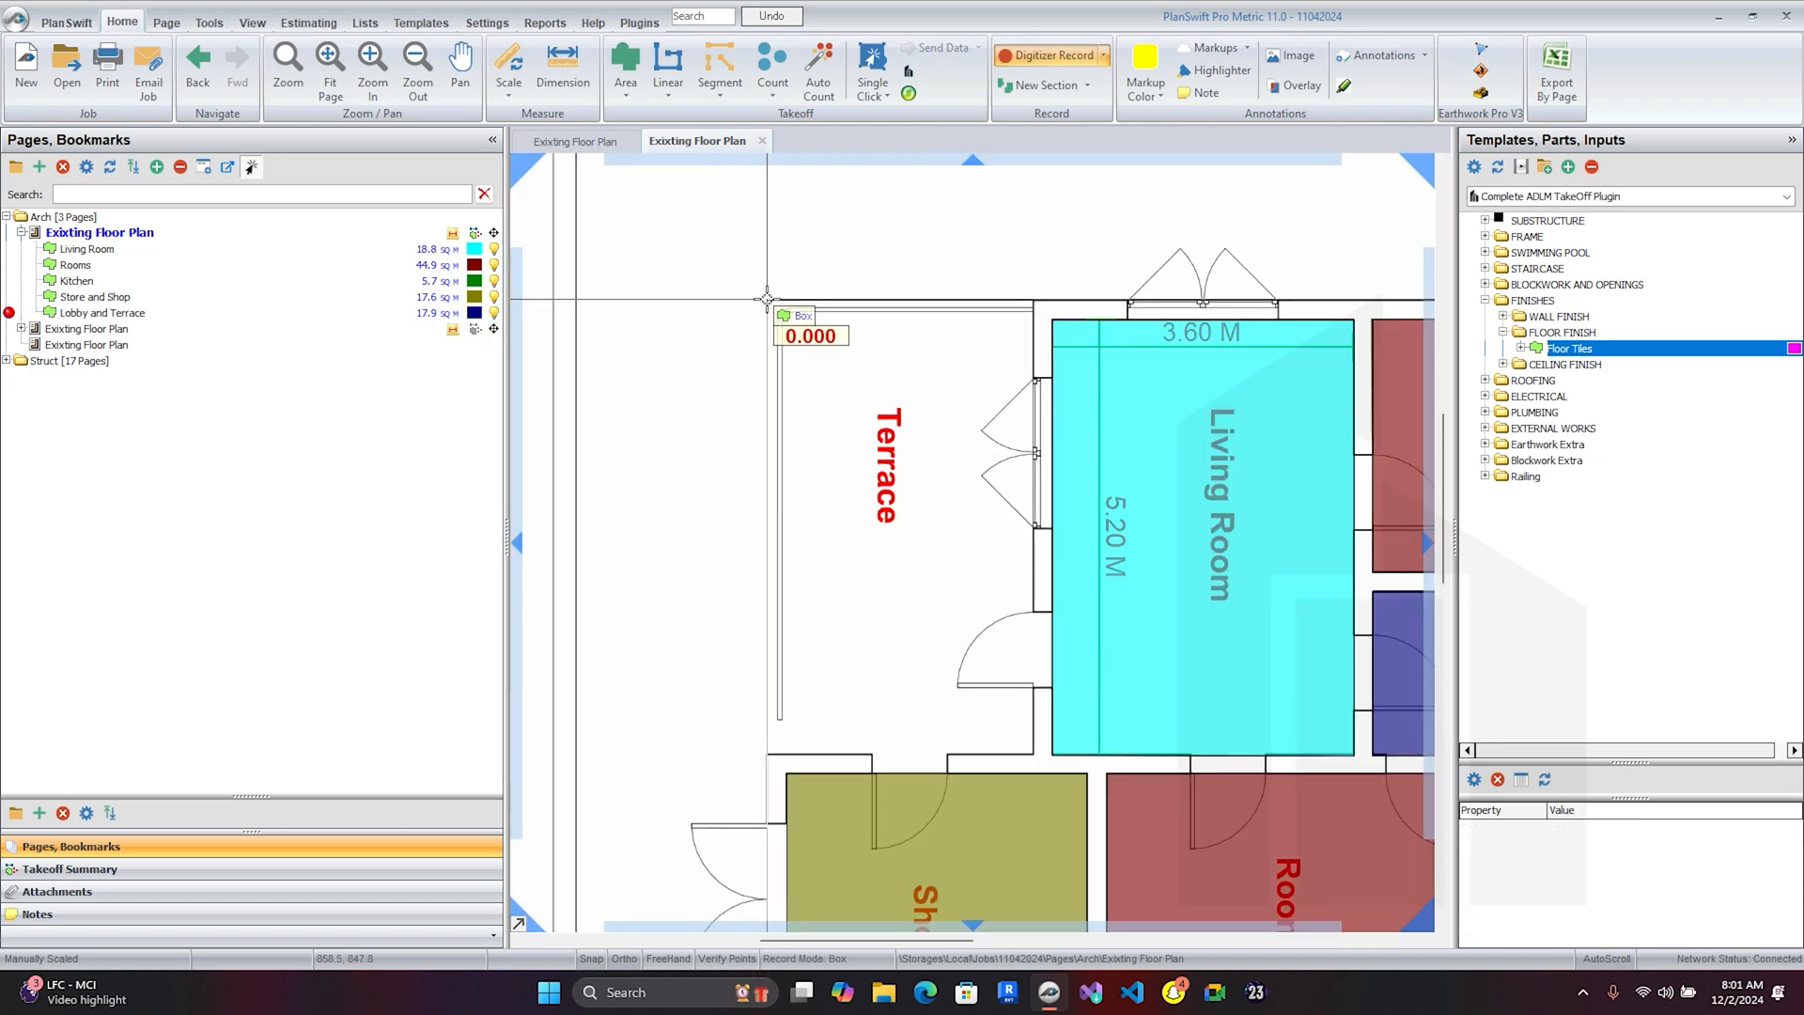
left_click(767, 299)
scroll(1044, 751, "up", 2)
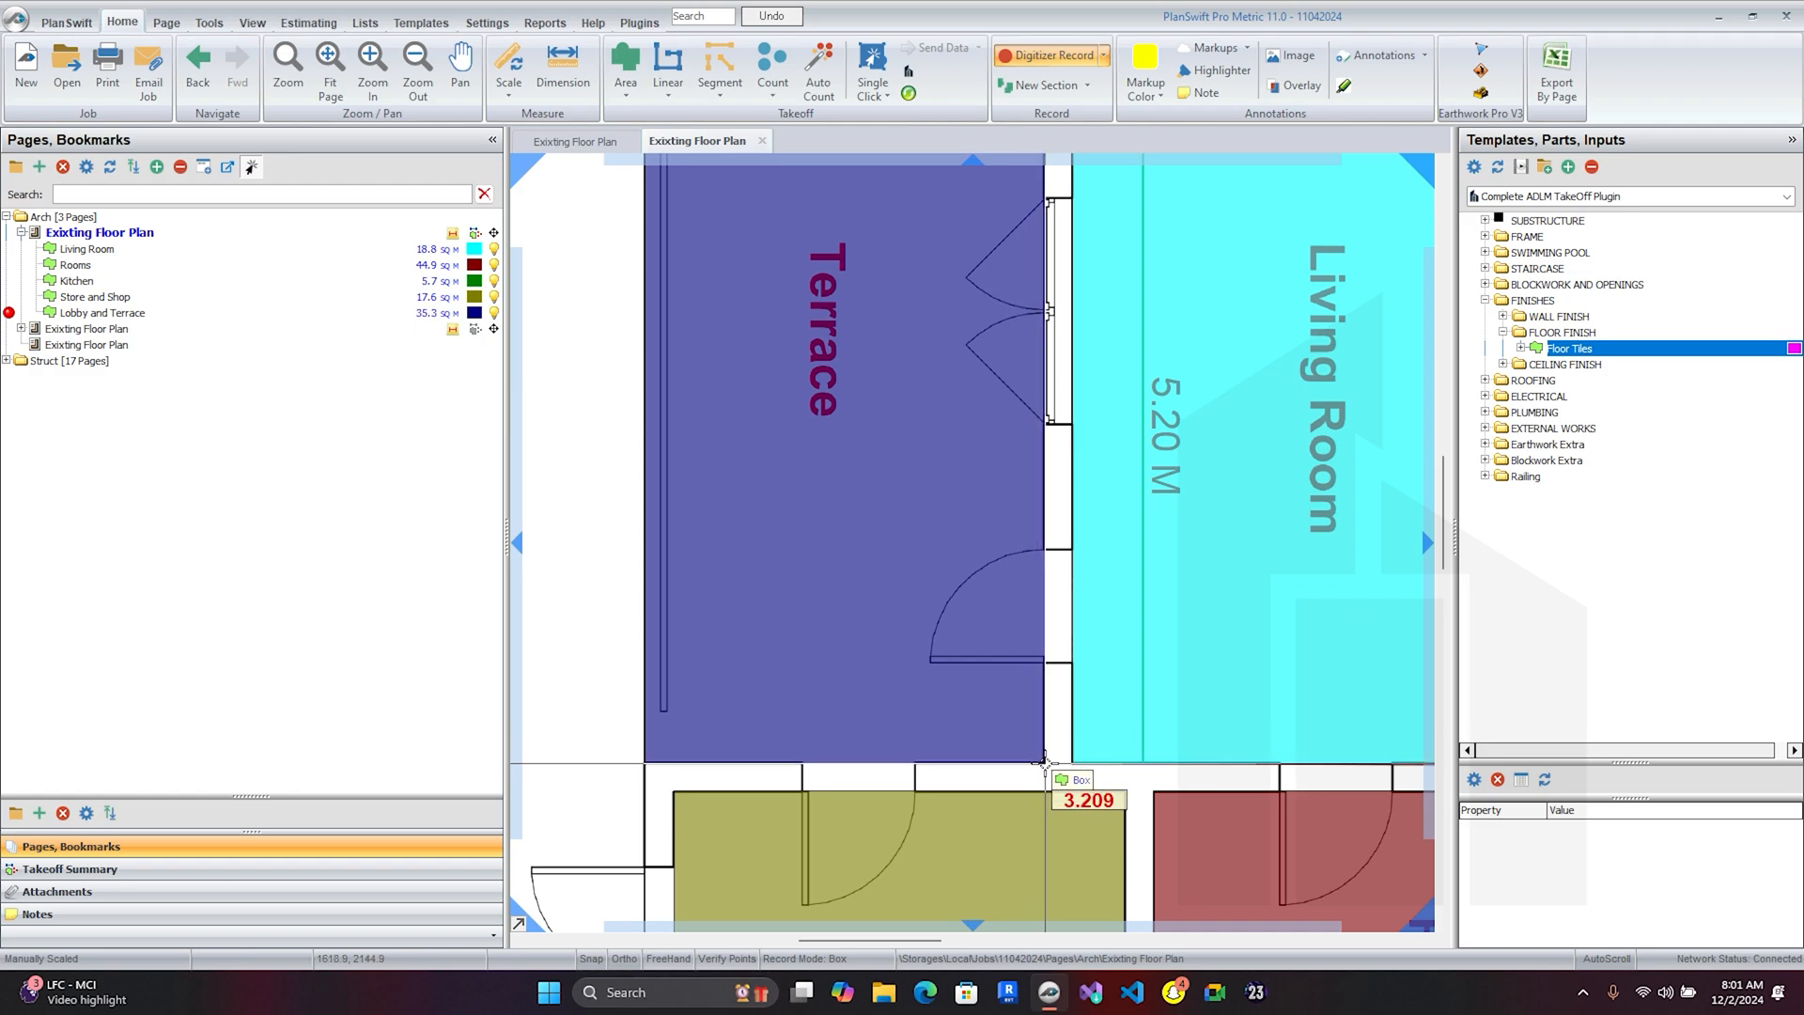
left_click(1045, 763)
scroll(1040, 749, "down", 4)
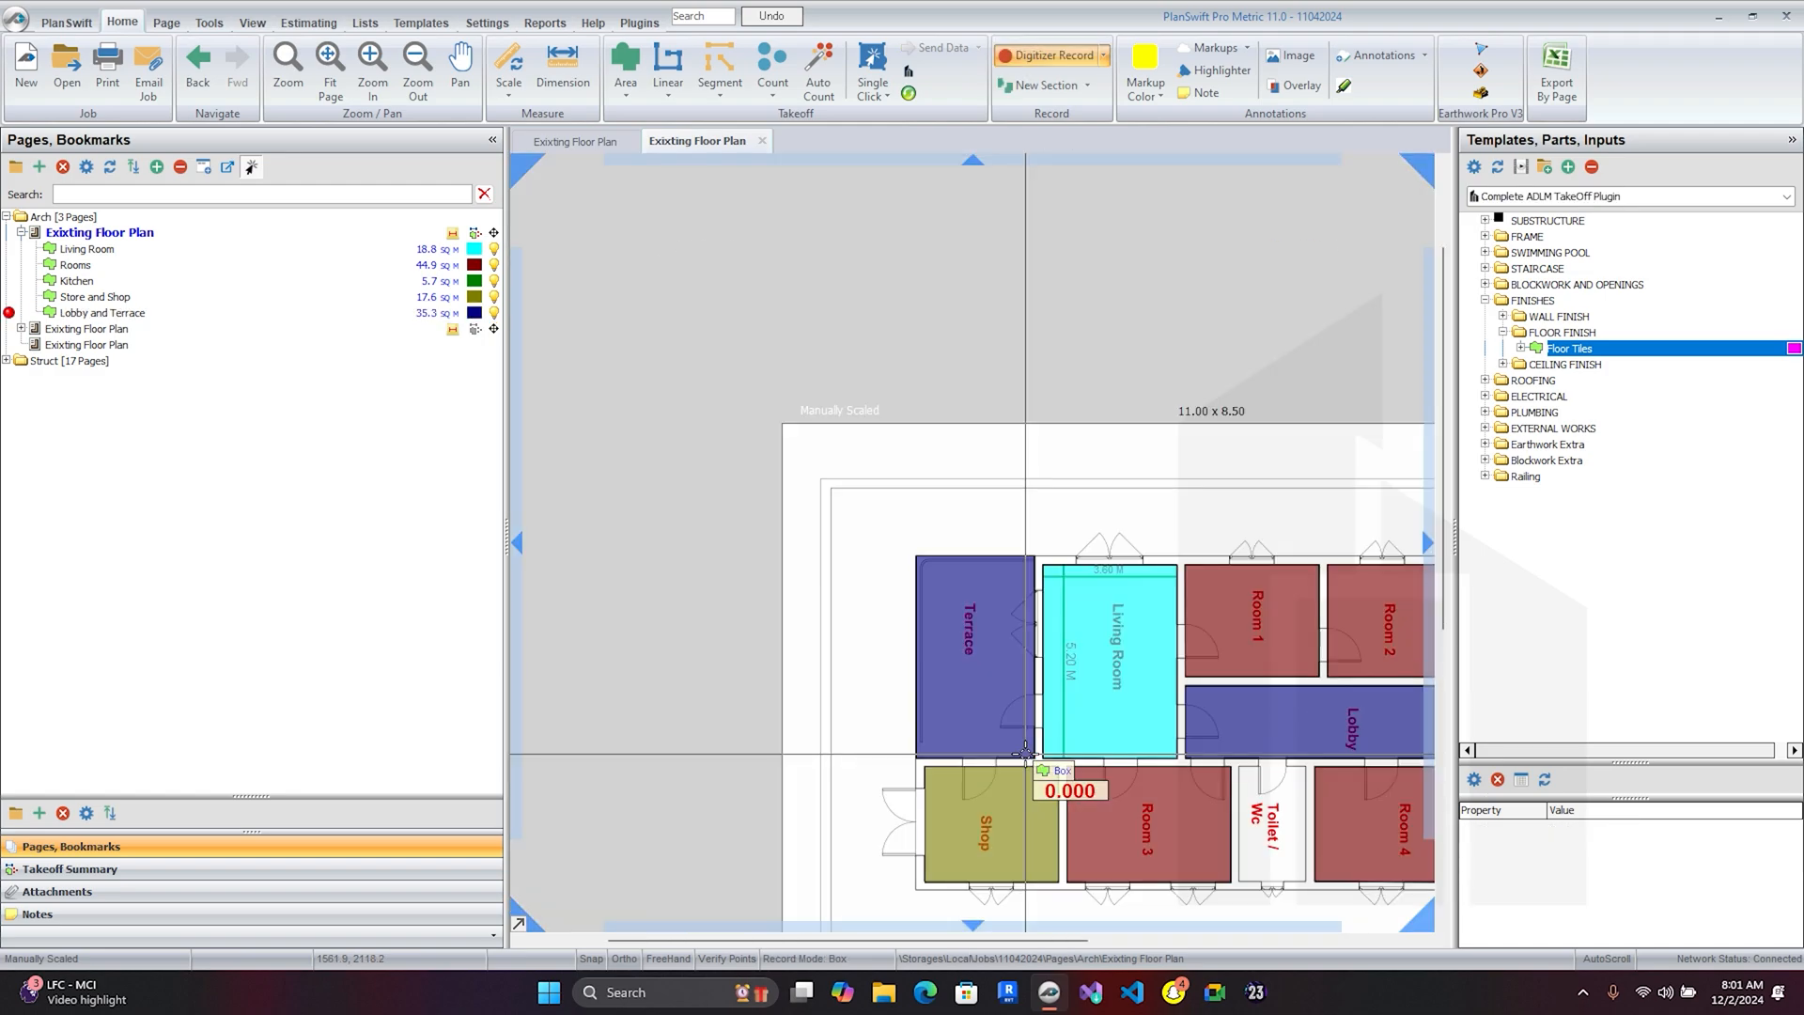
left_click_drag(856, 660, 833, 626)
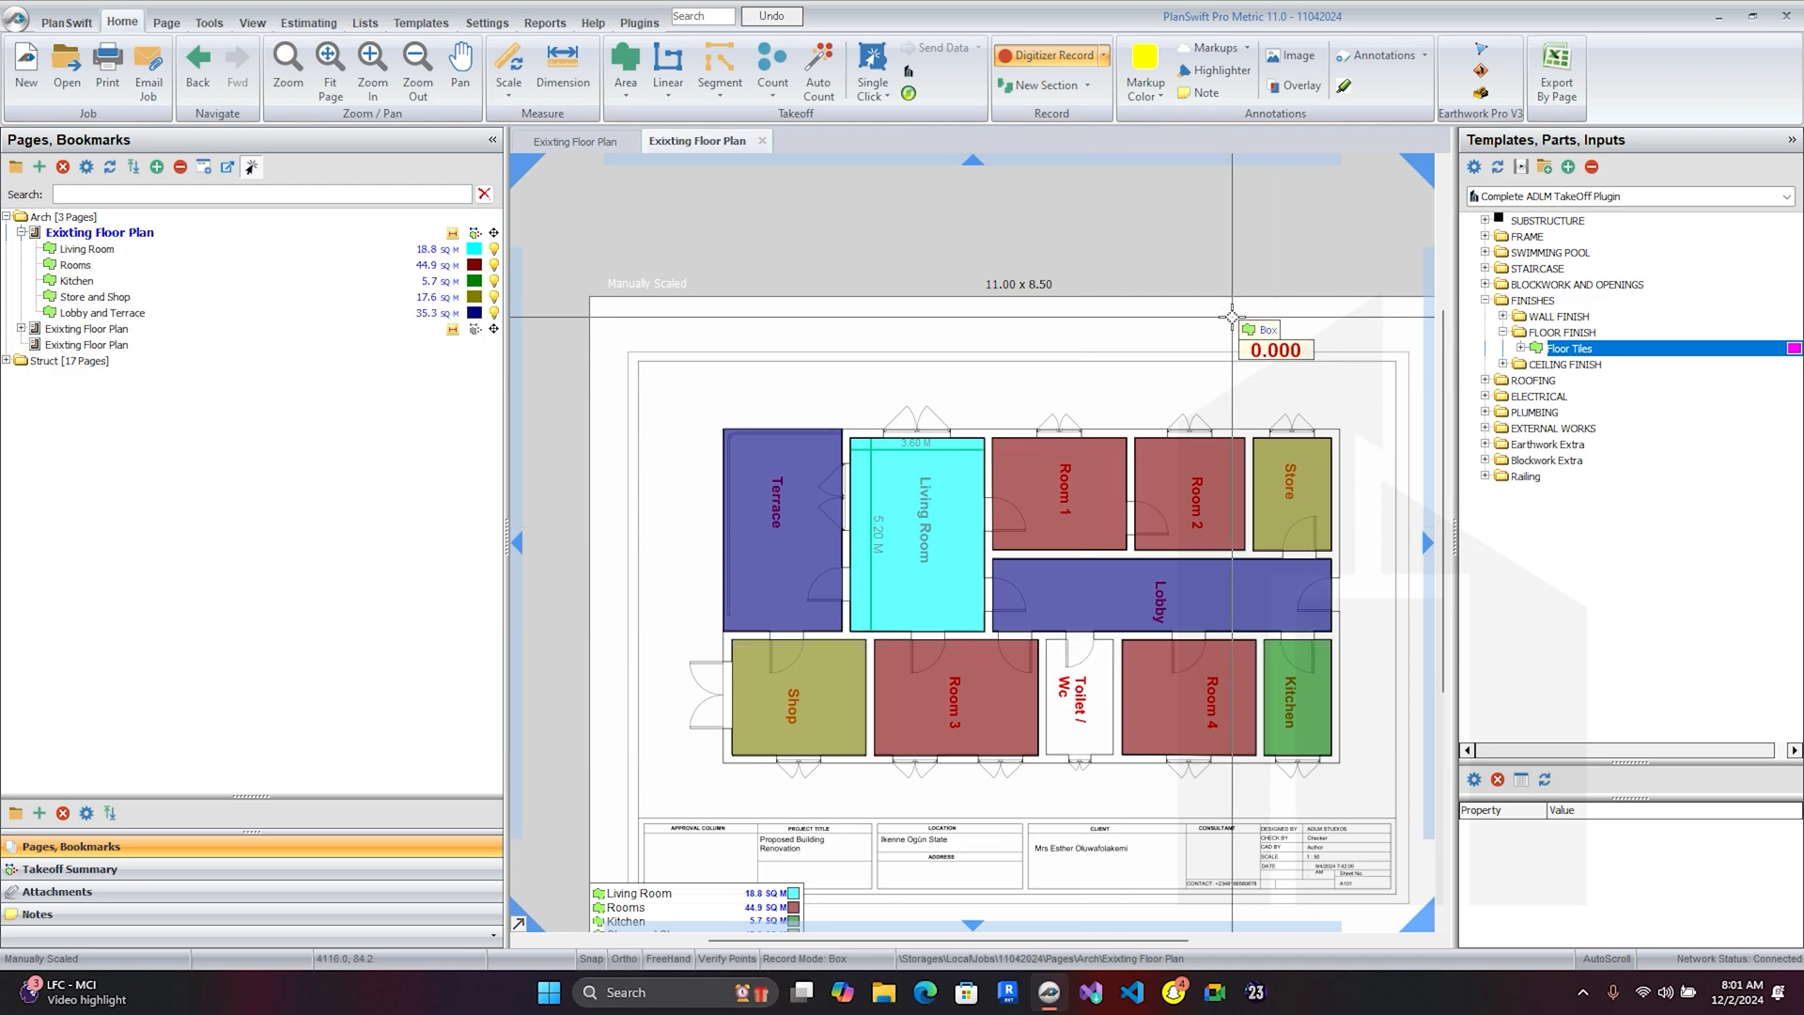
key("Escape")
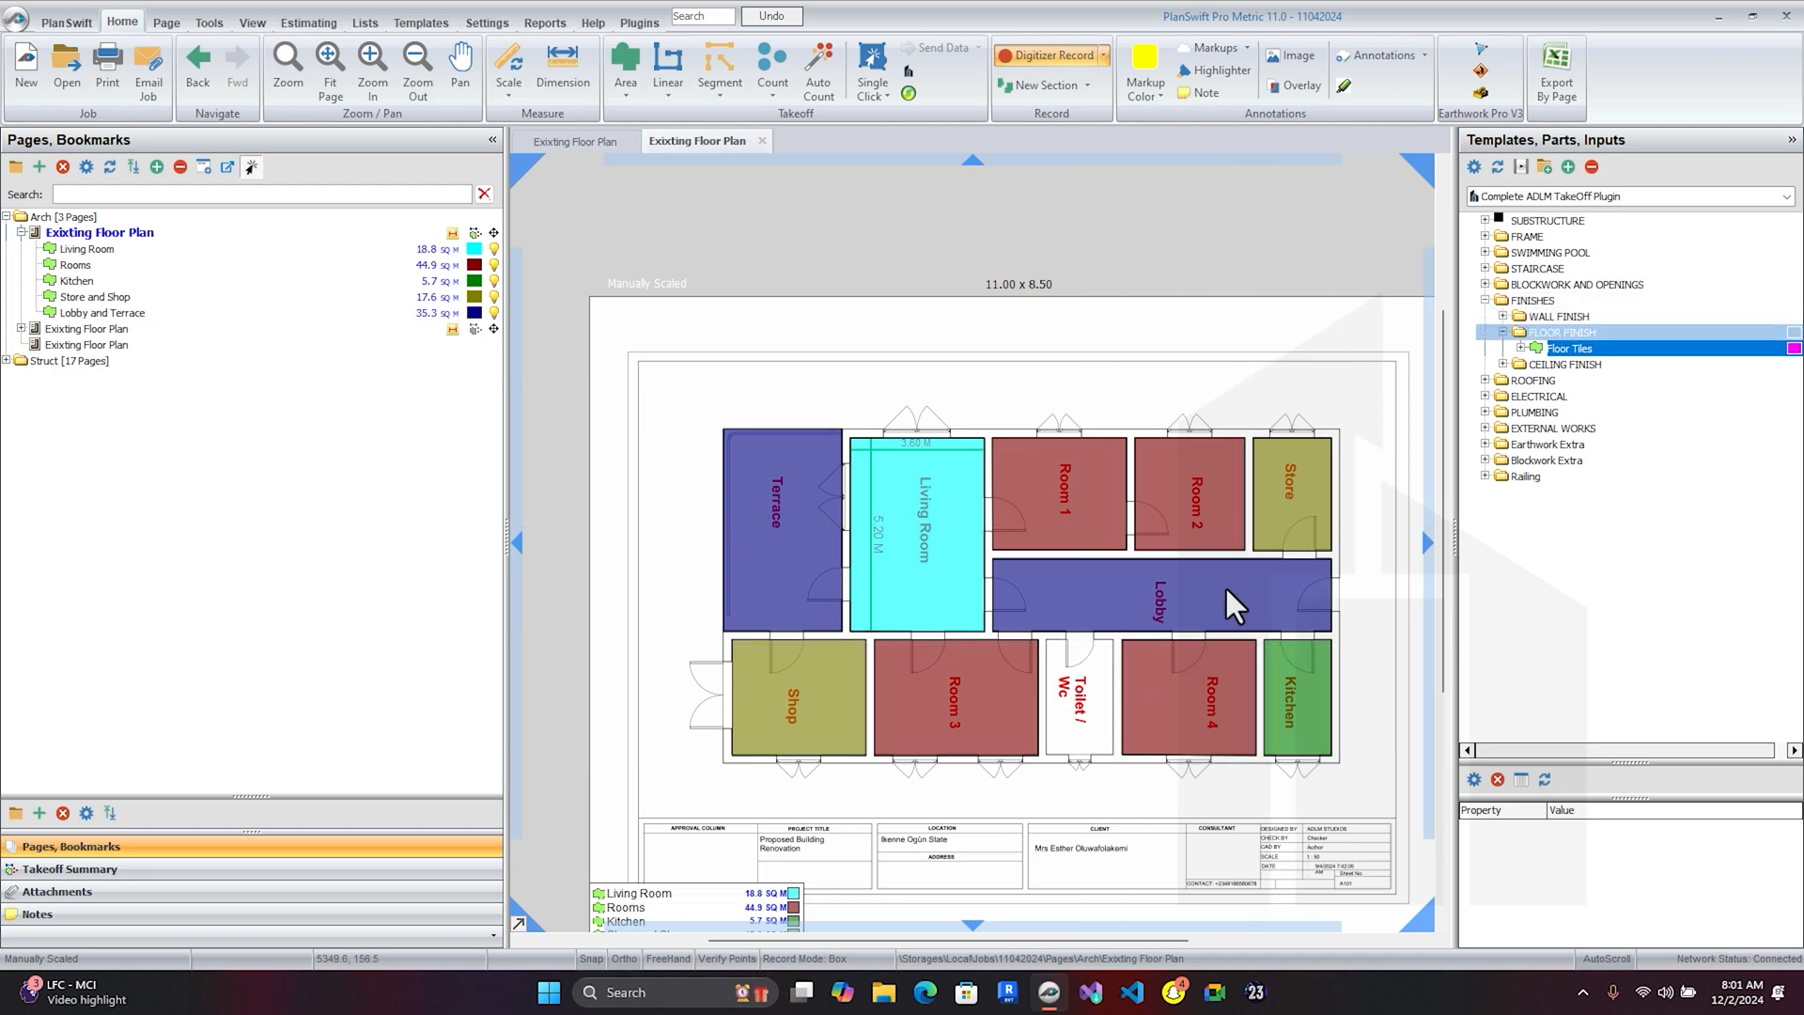
- Start another Floor Tiles takeoff item named WC, with 1 floor, in the Finishes folder
left_click(1471, 350)
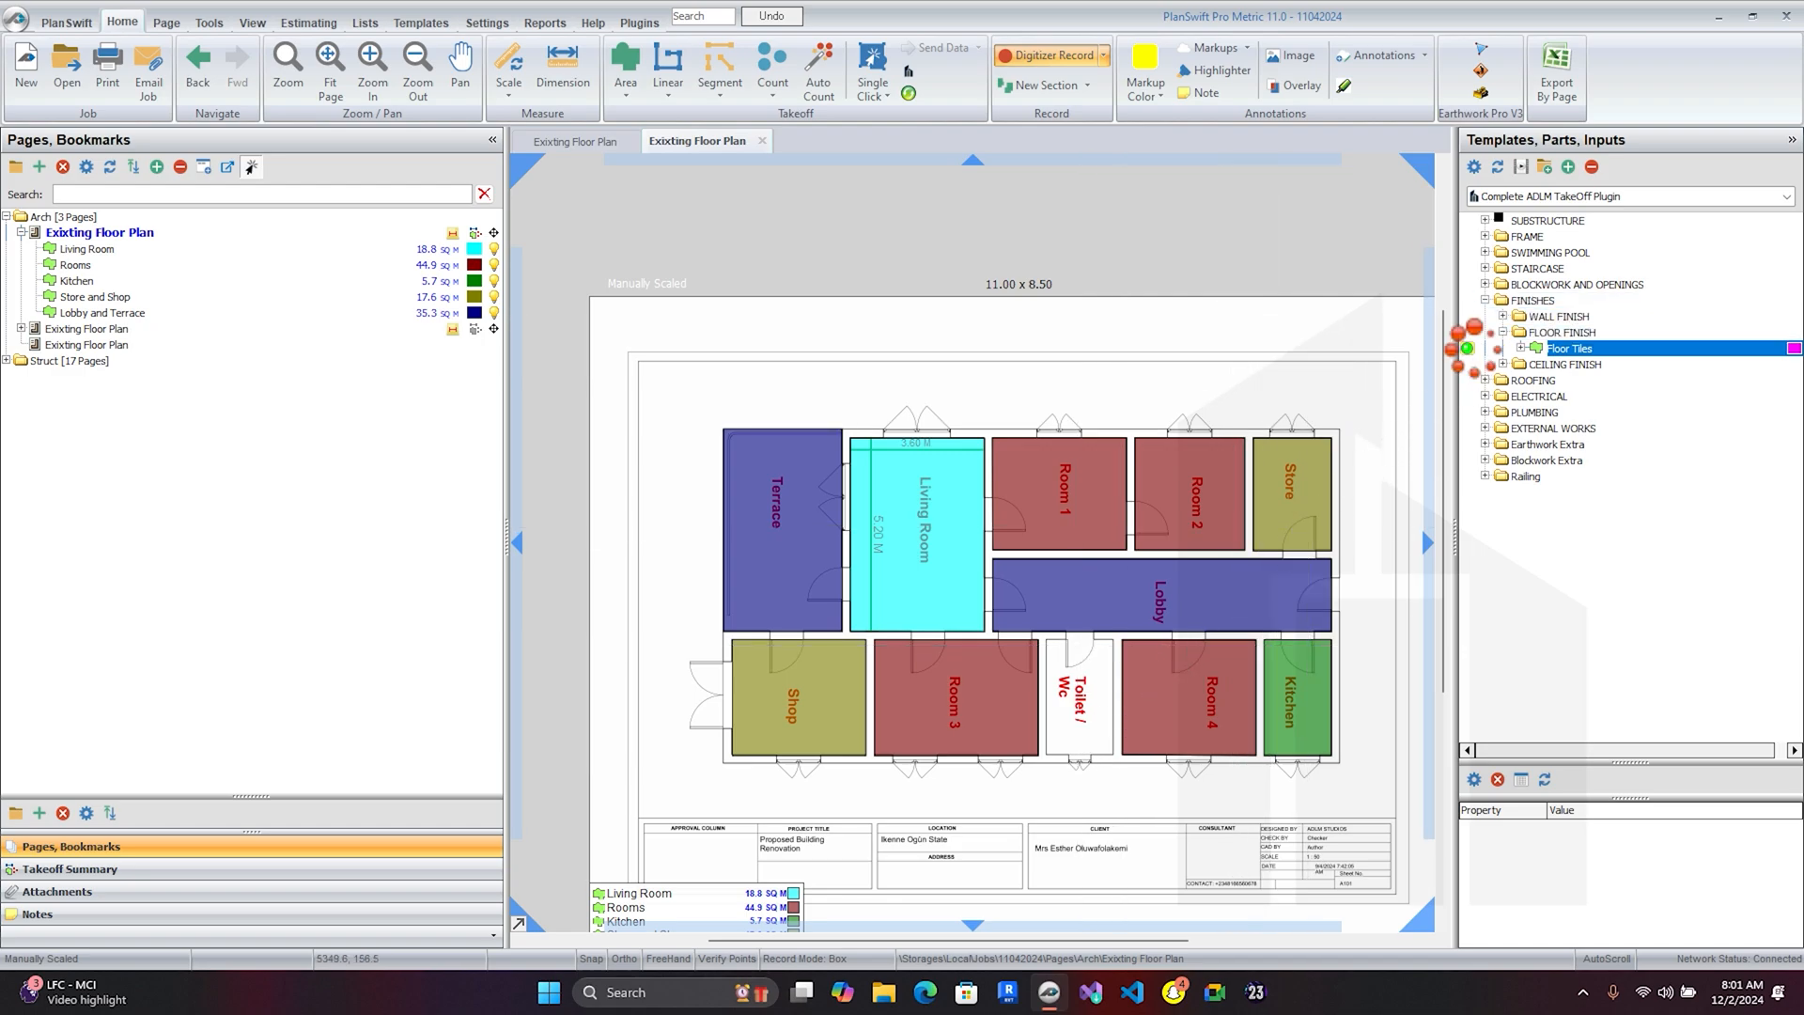
double_click(1470, 350)
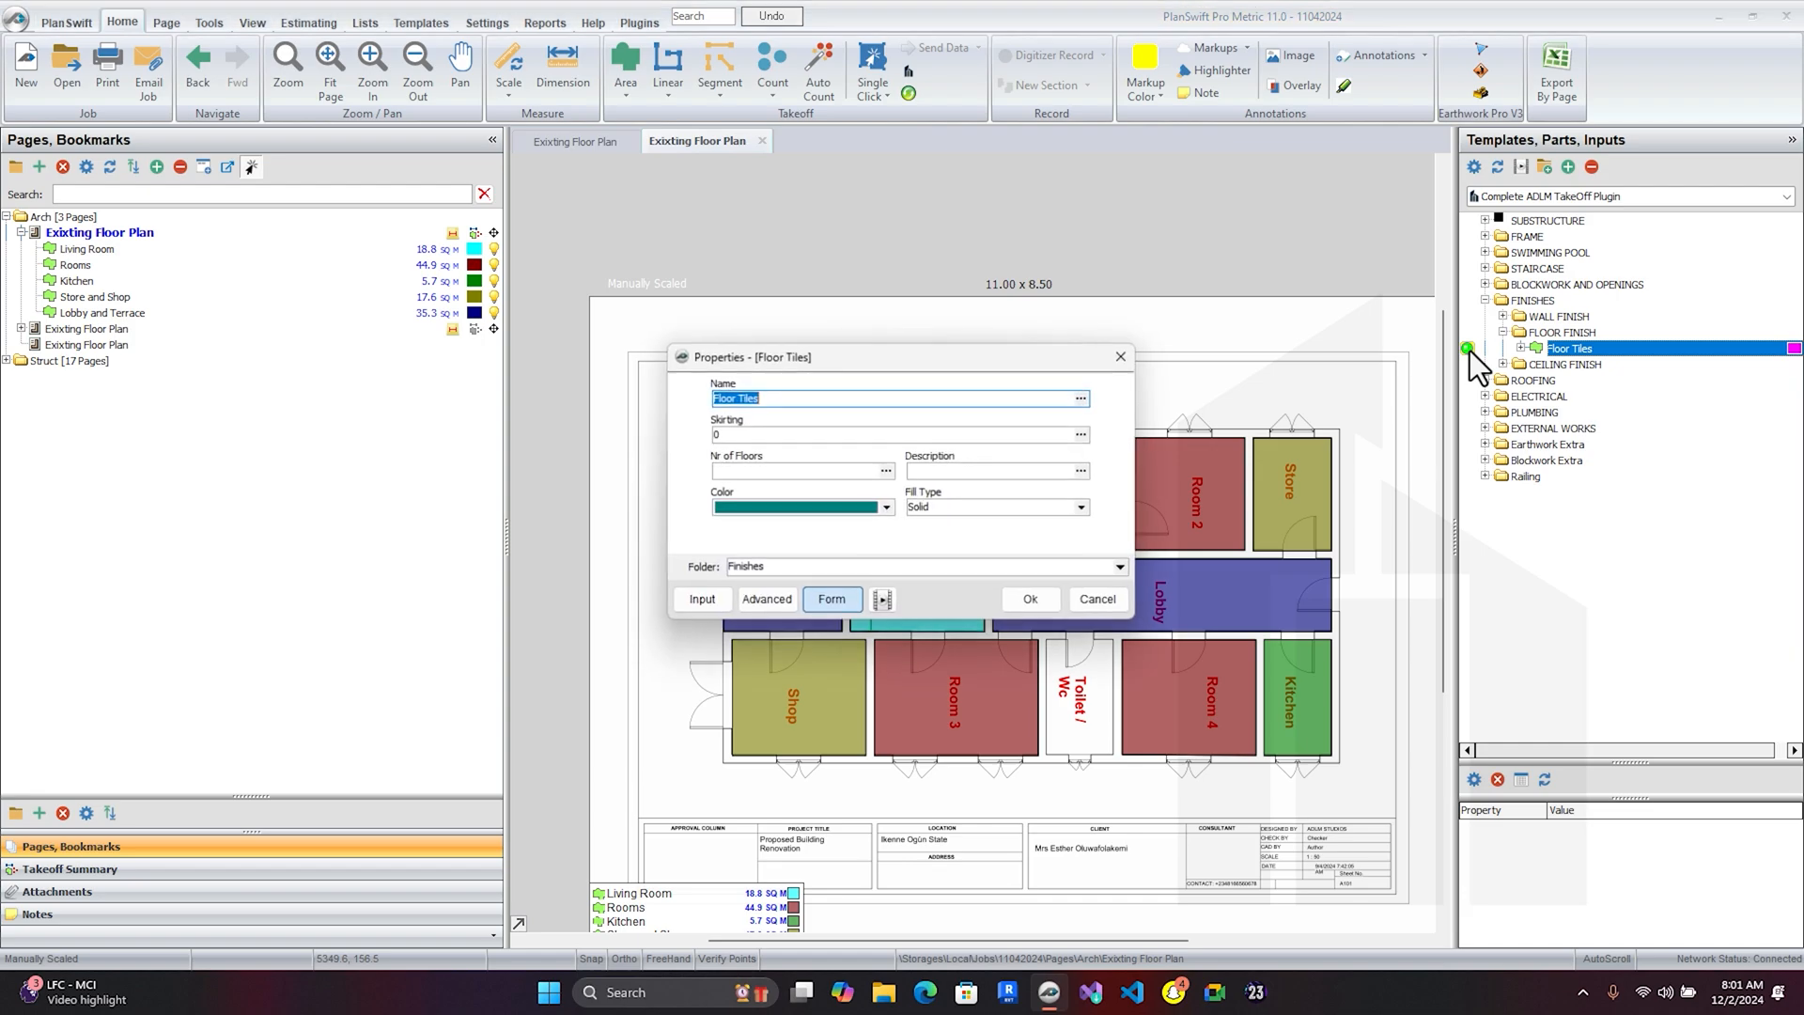
type("WC")
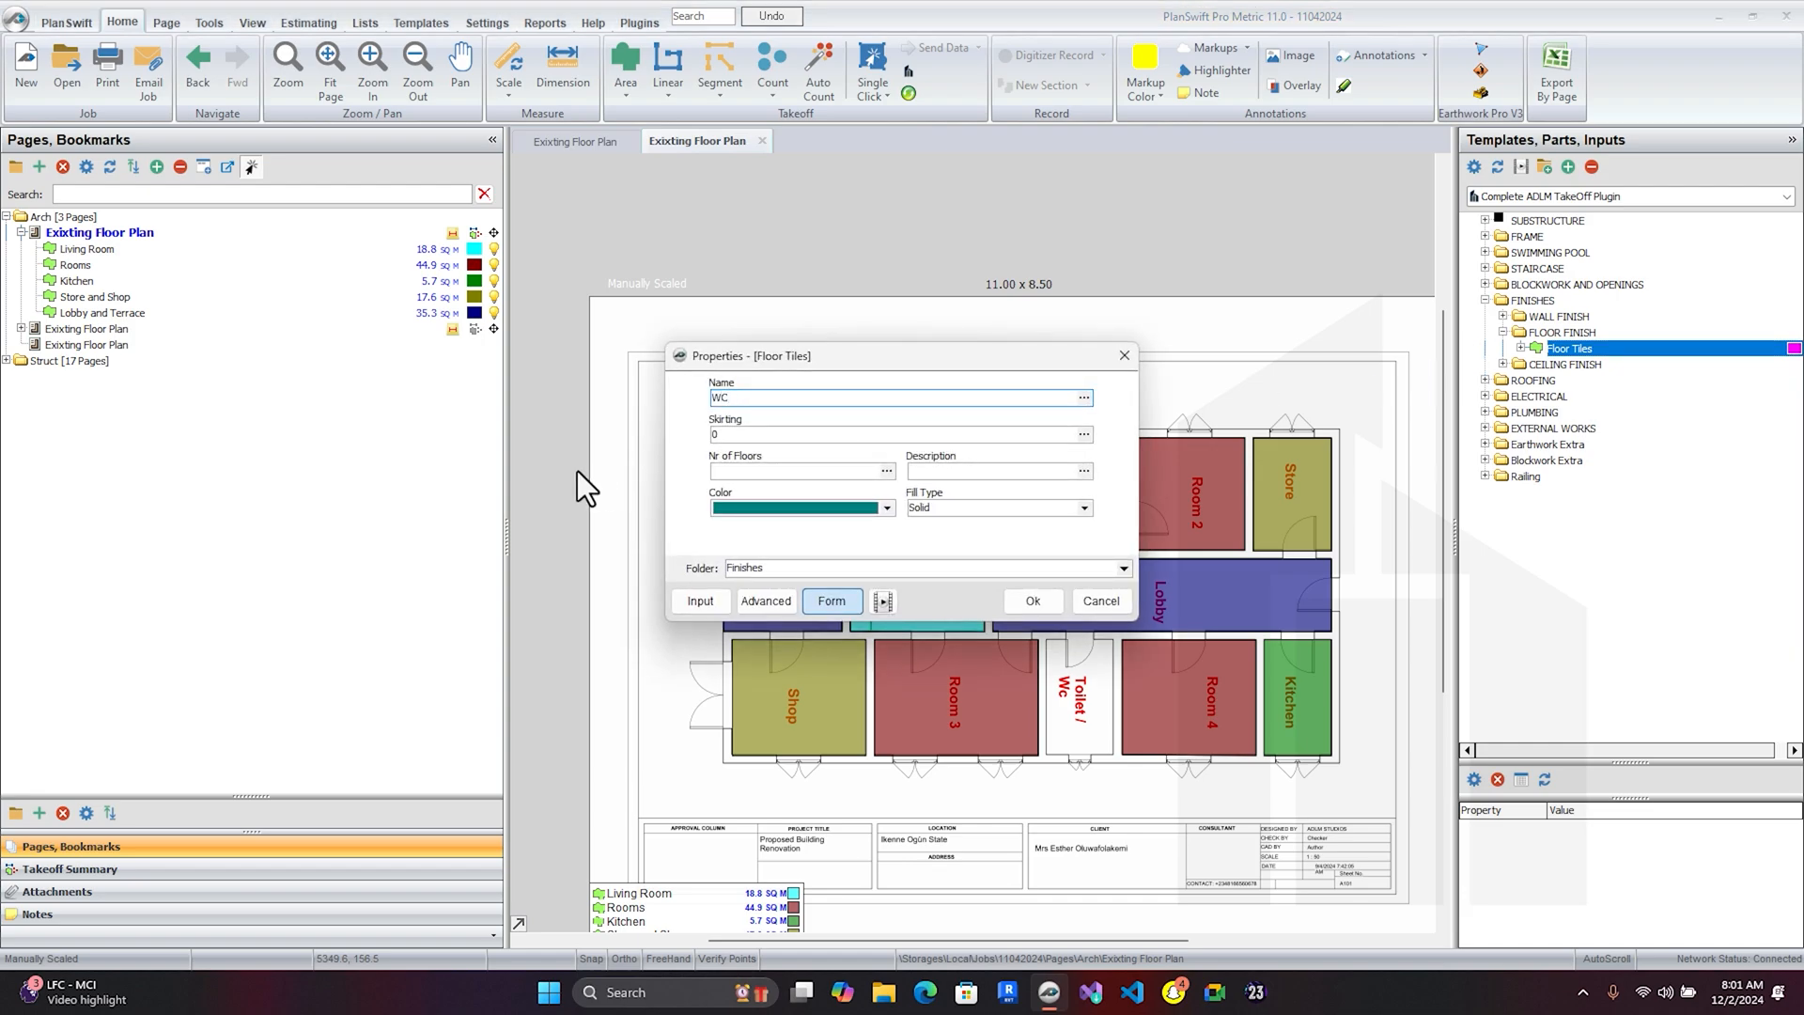
left_click(782, 473)
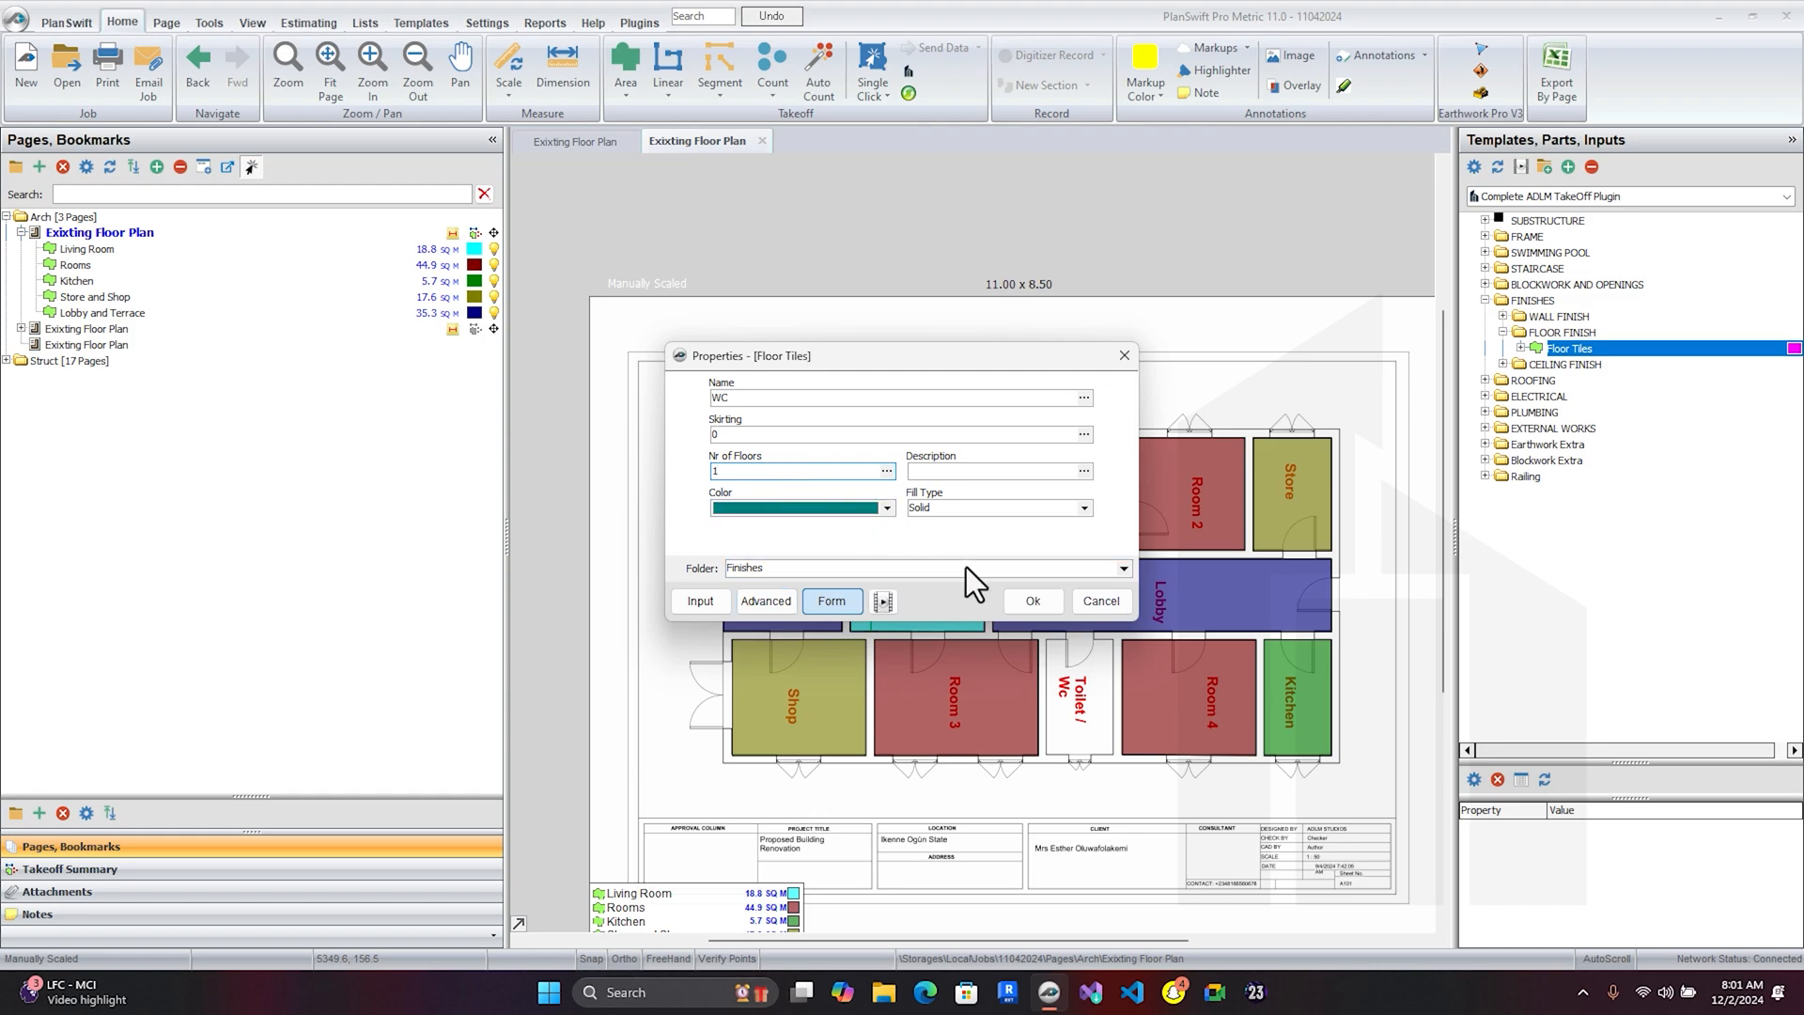
left_click(1029, 599)
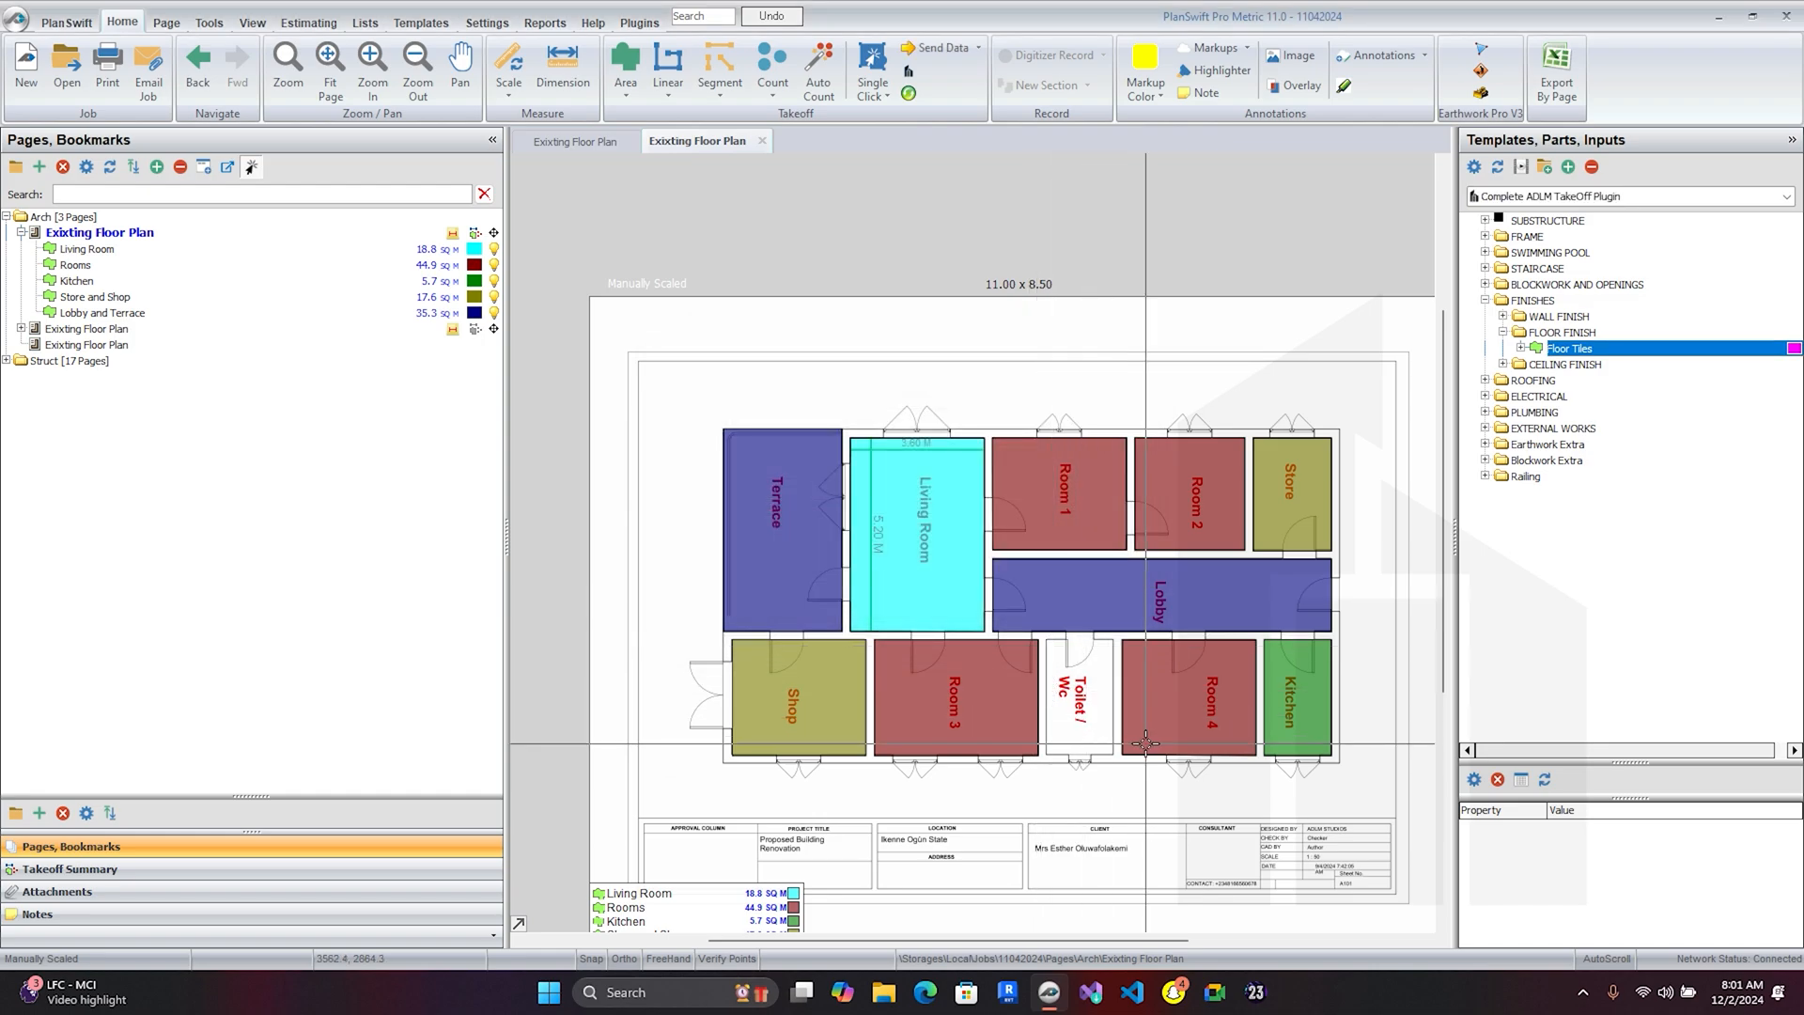
- Cover the toilet's floor with a box between its opposite inner corners for the WC item, and stop recording
scroll(1128, 751, "up", 5)
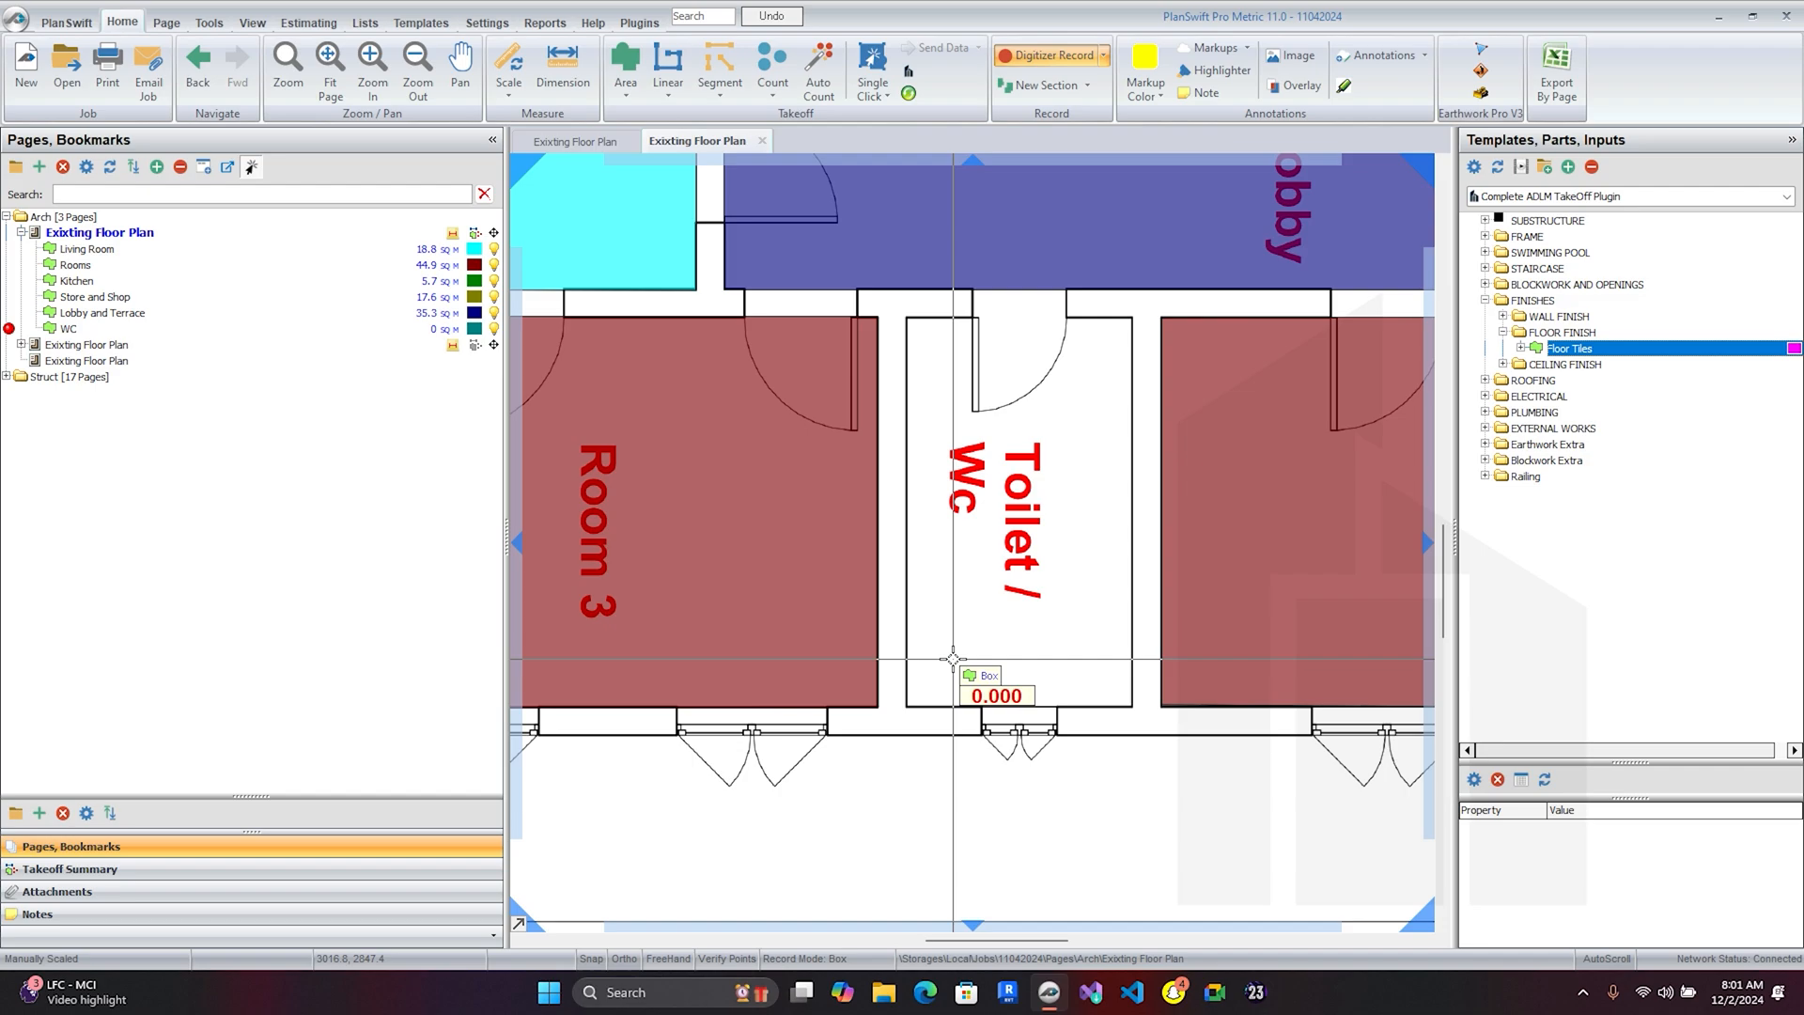
left_click(1133, 707)
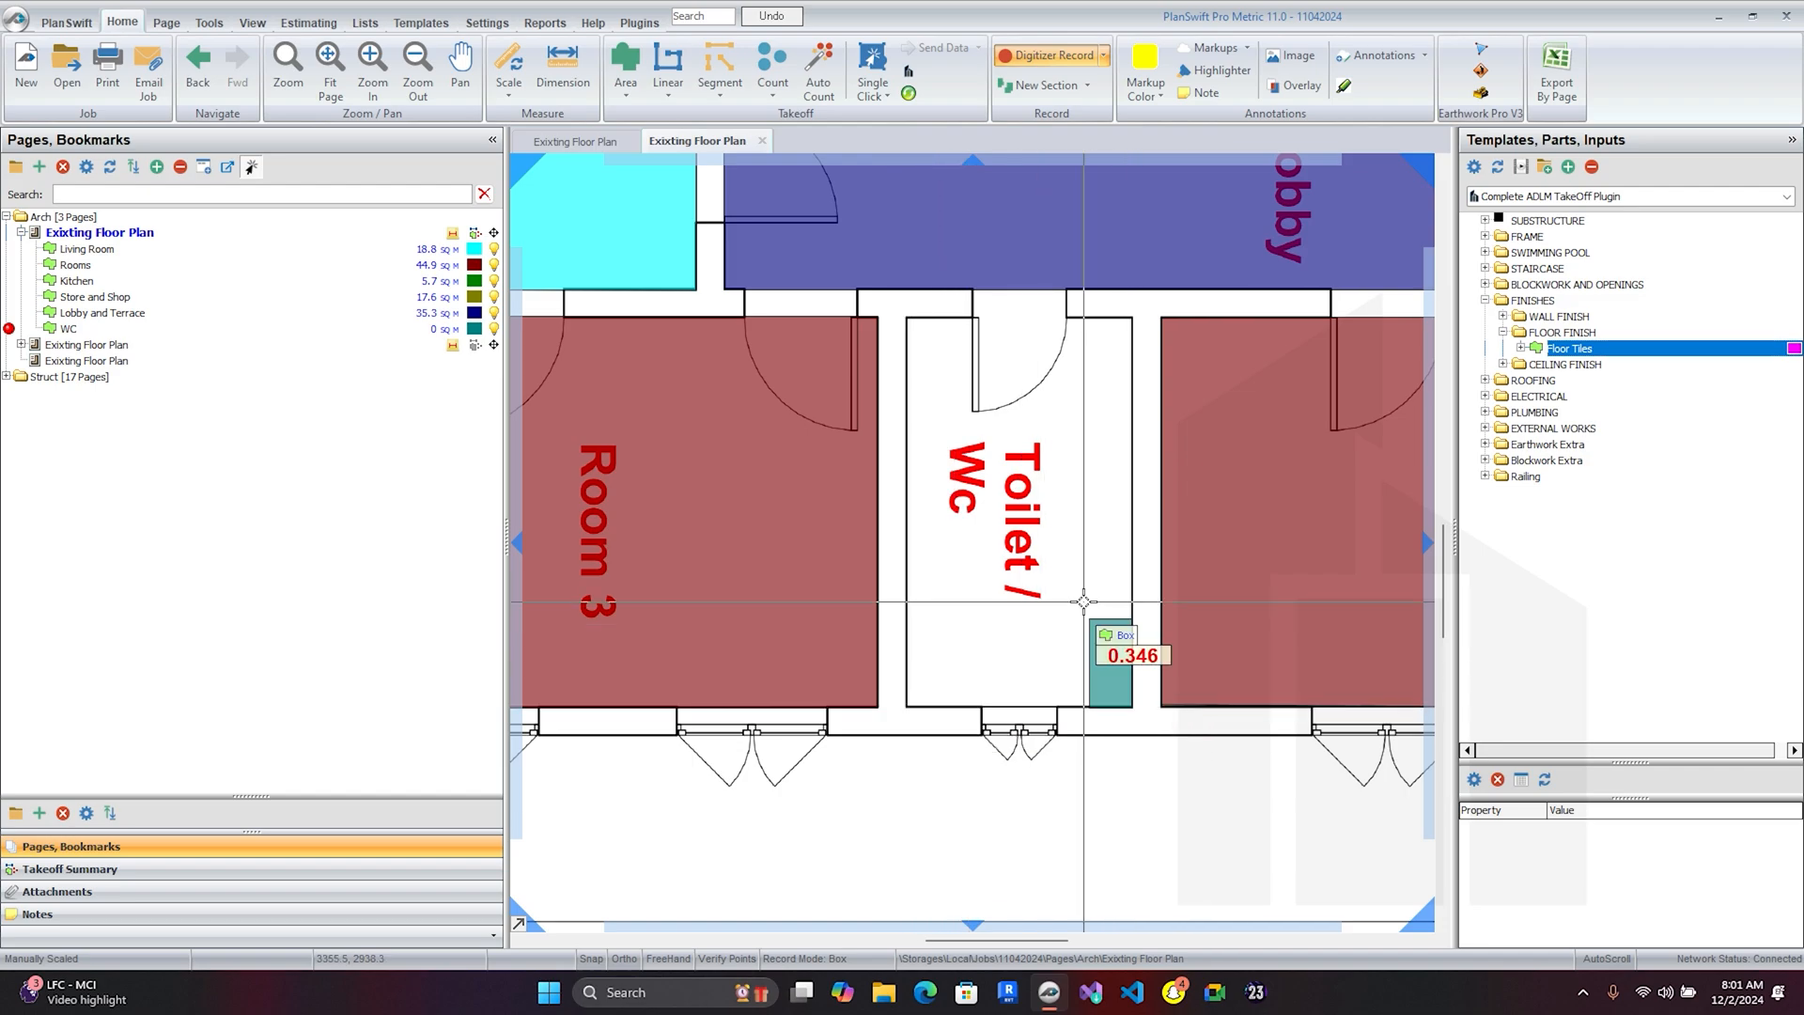
left_click(907, 320)
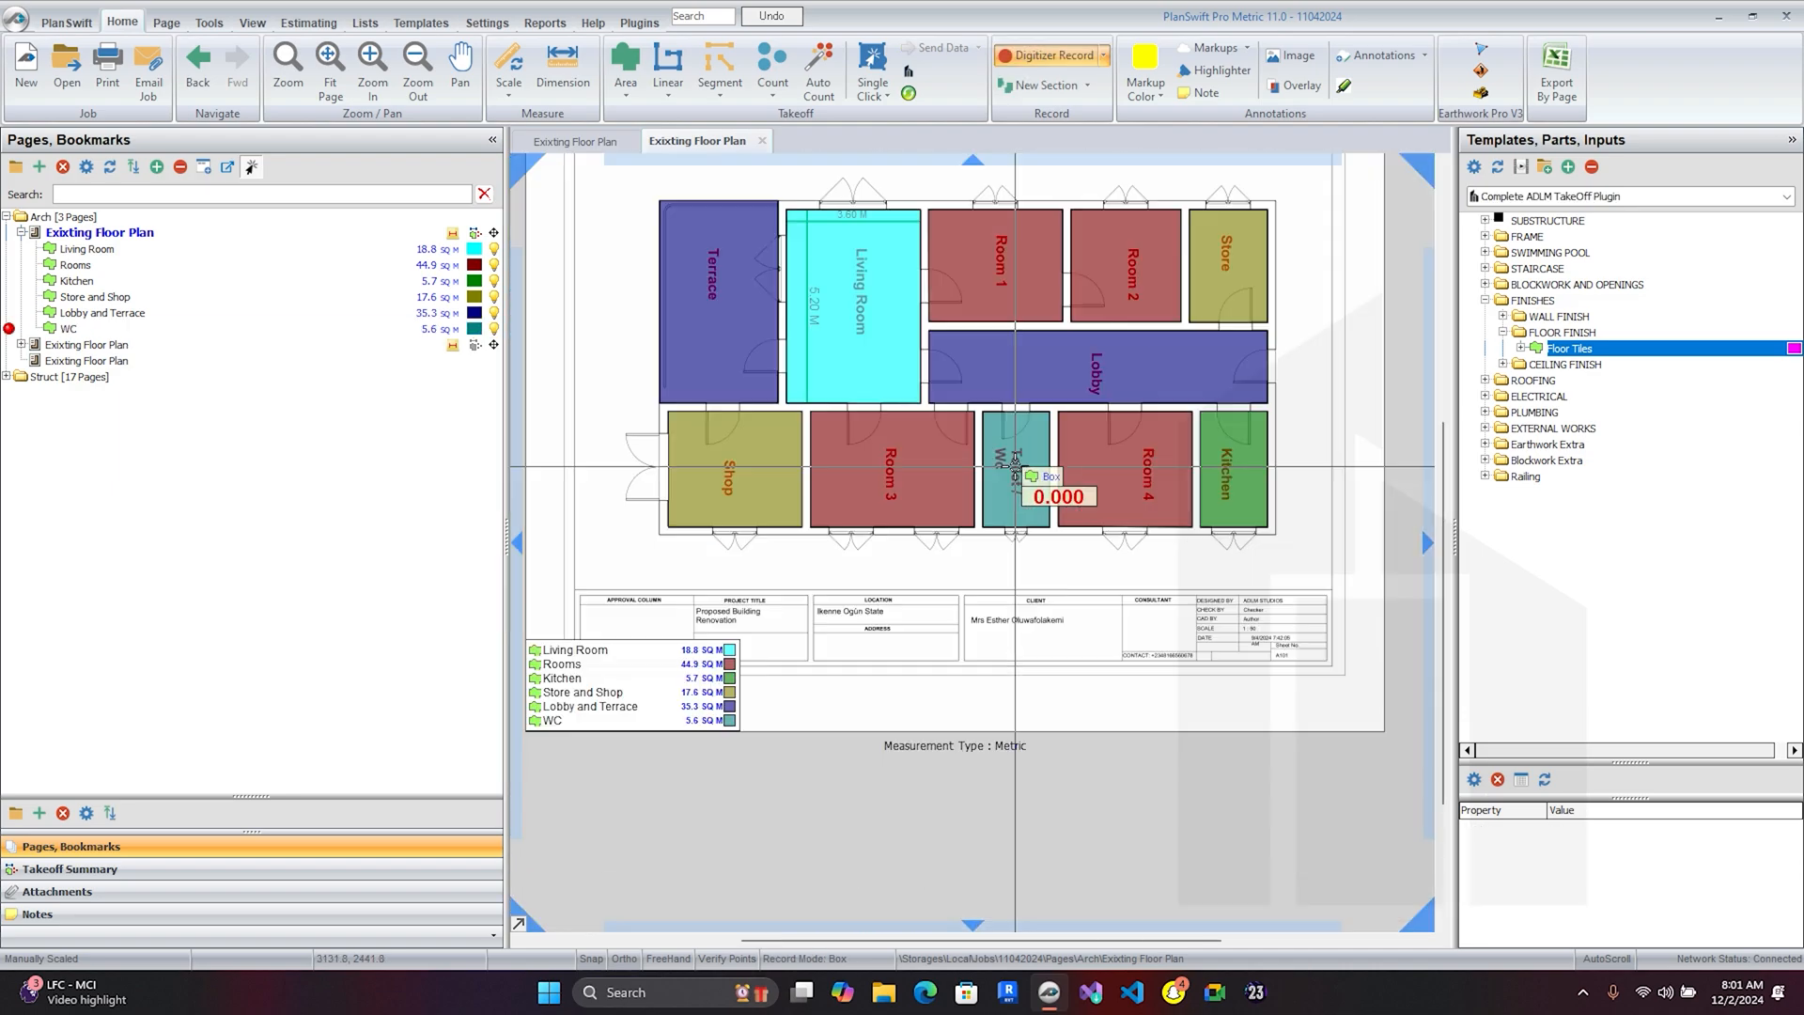
right_click(1008, 580)
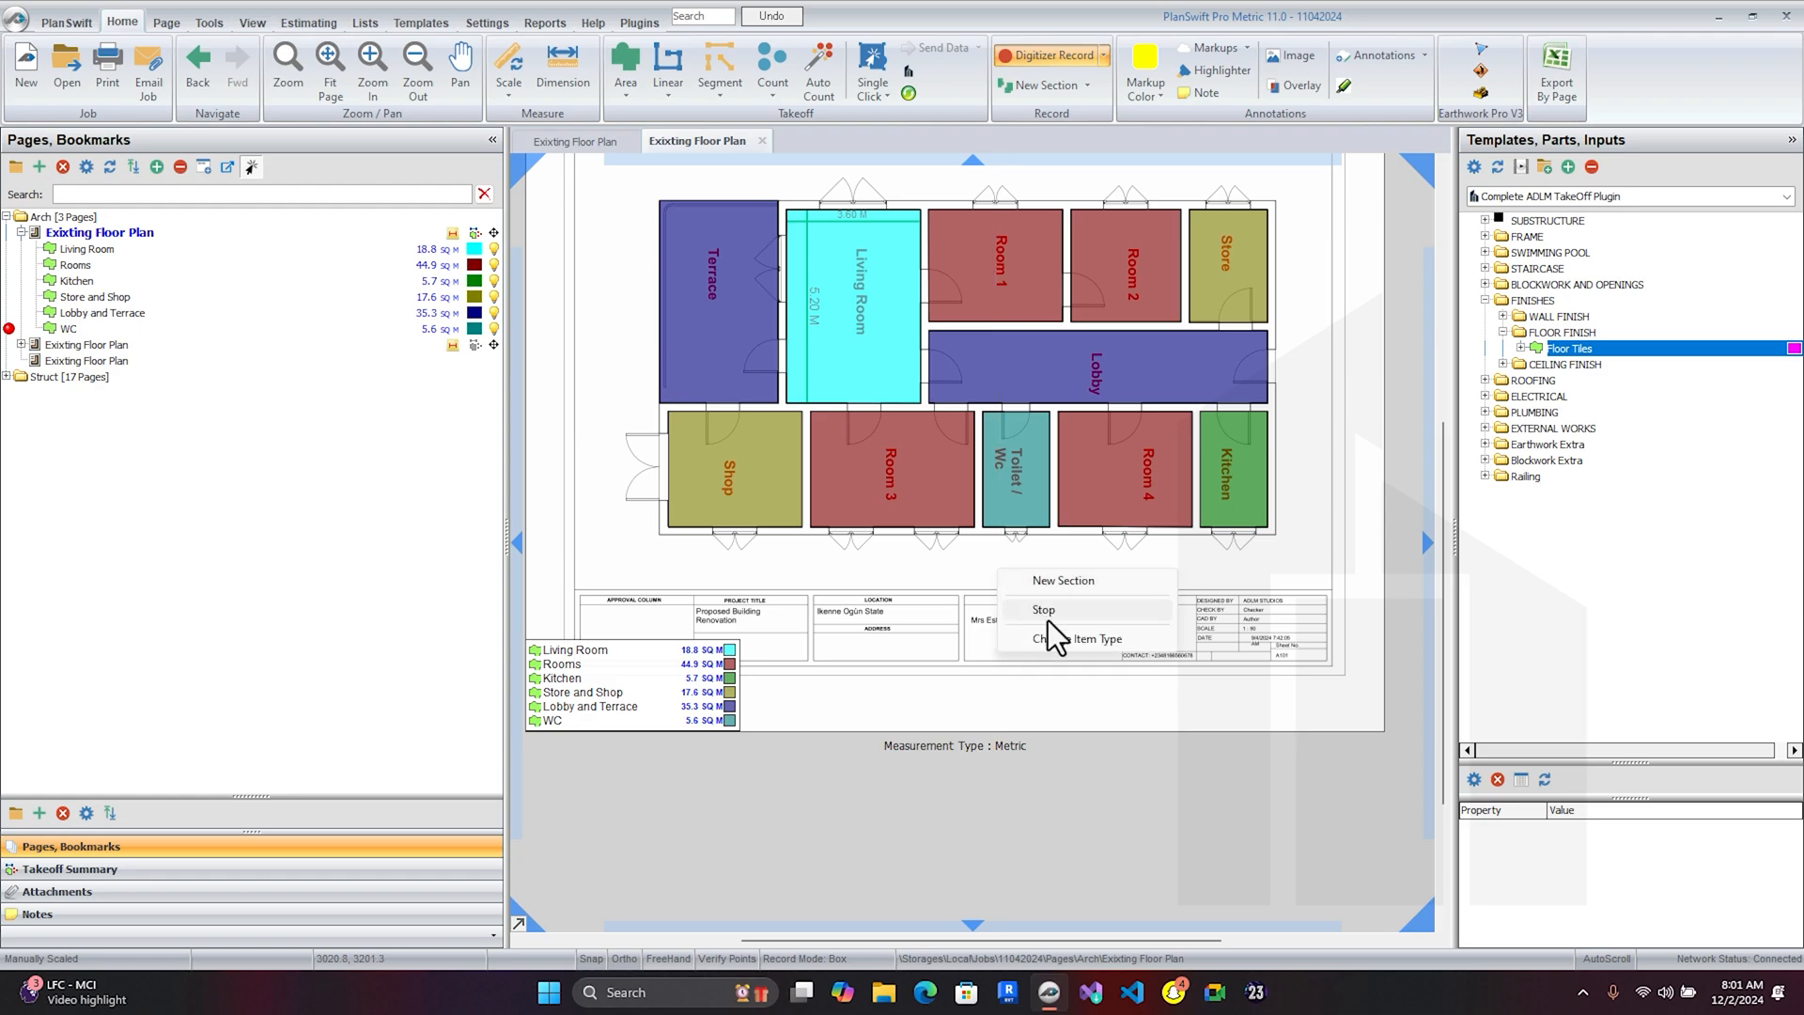
left_click(1043, 610)
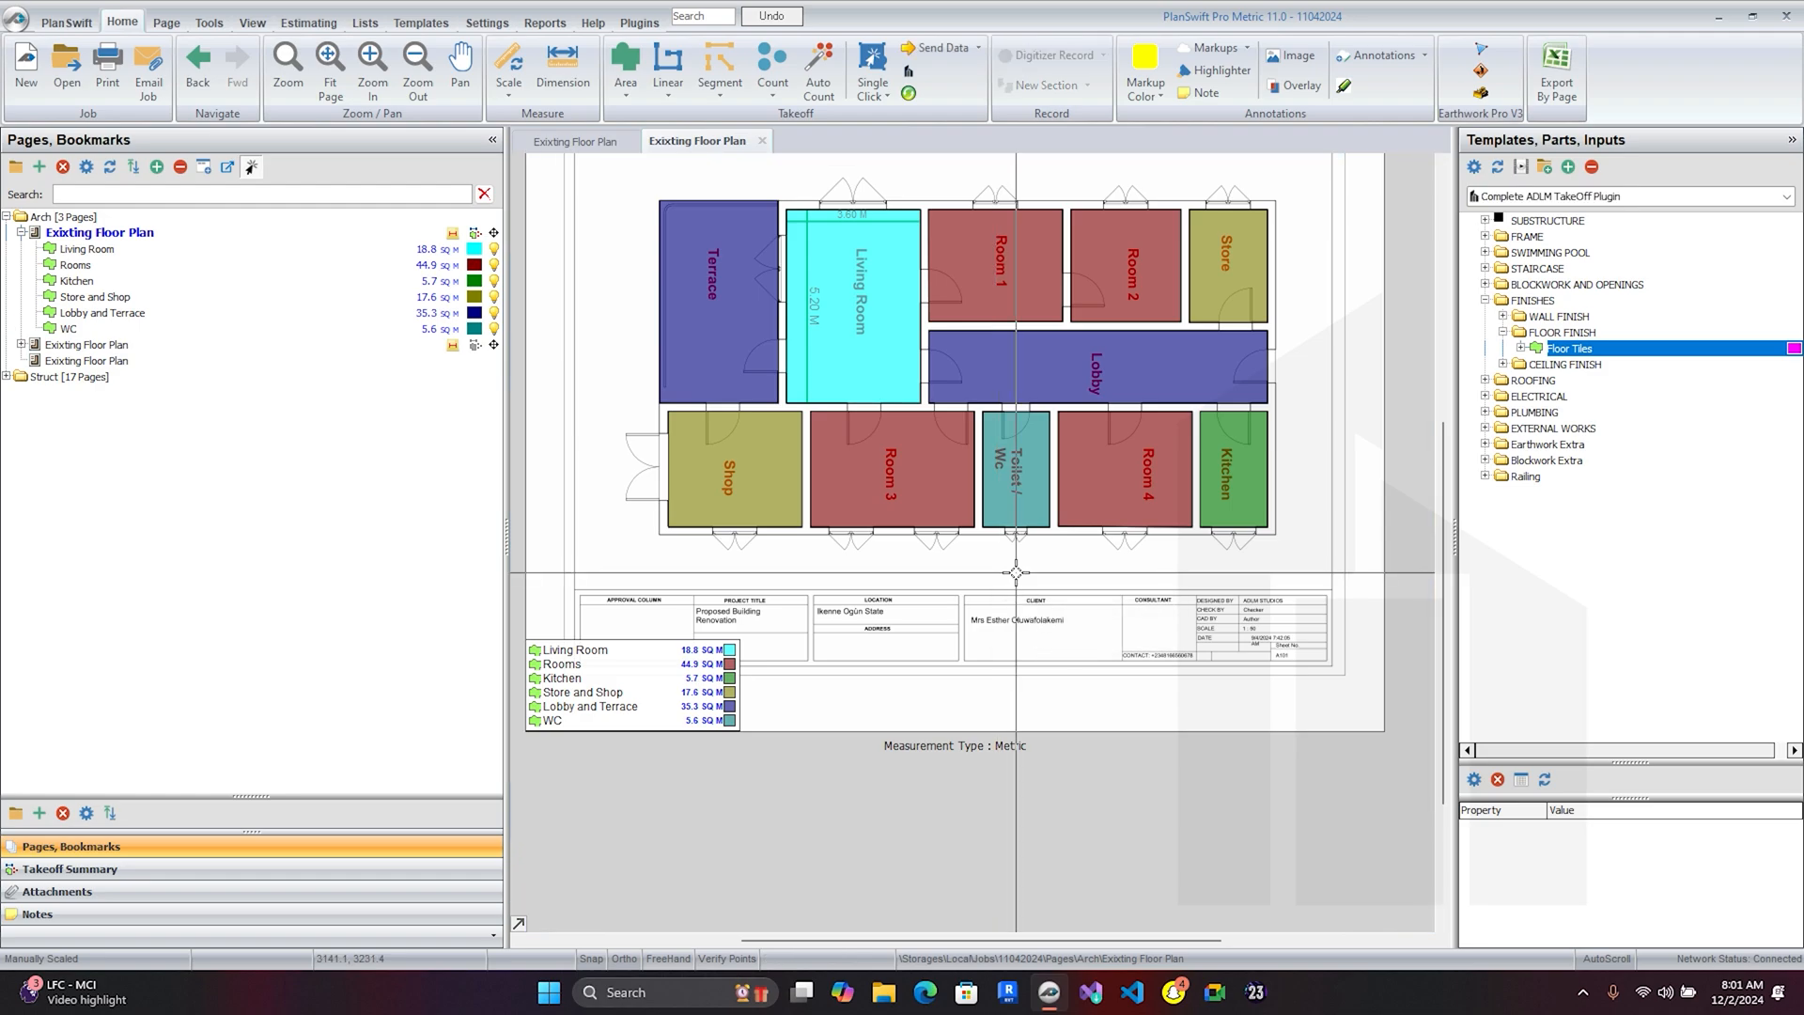
- Hide all floor tile takeoffs on the room-labelled floor plan and inspect the toilet's walls and openings
mouse_move(1014, 277)
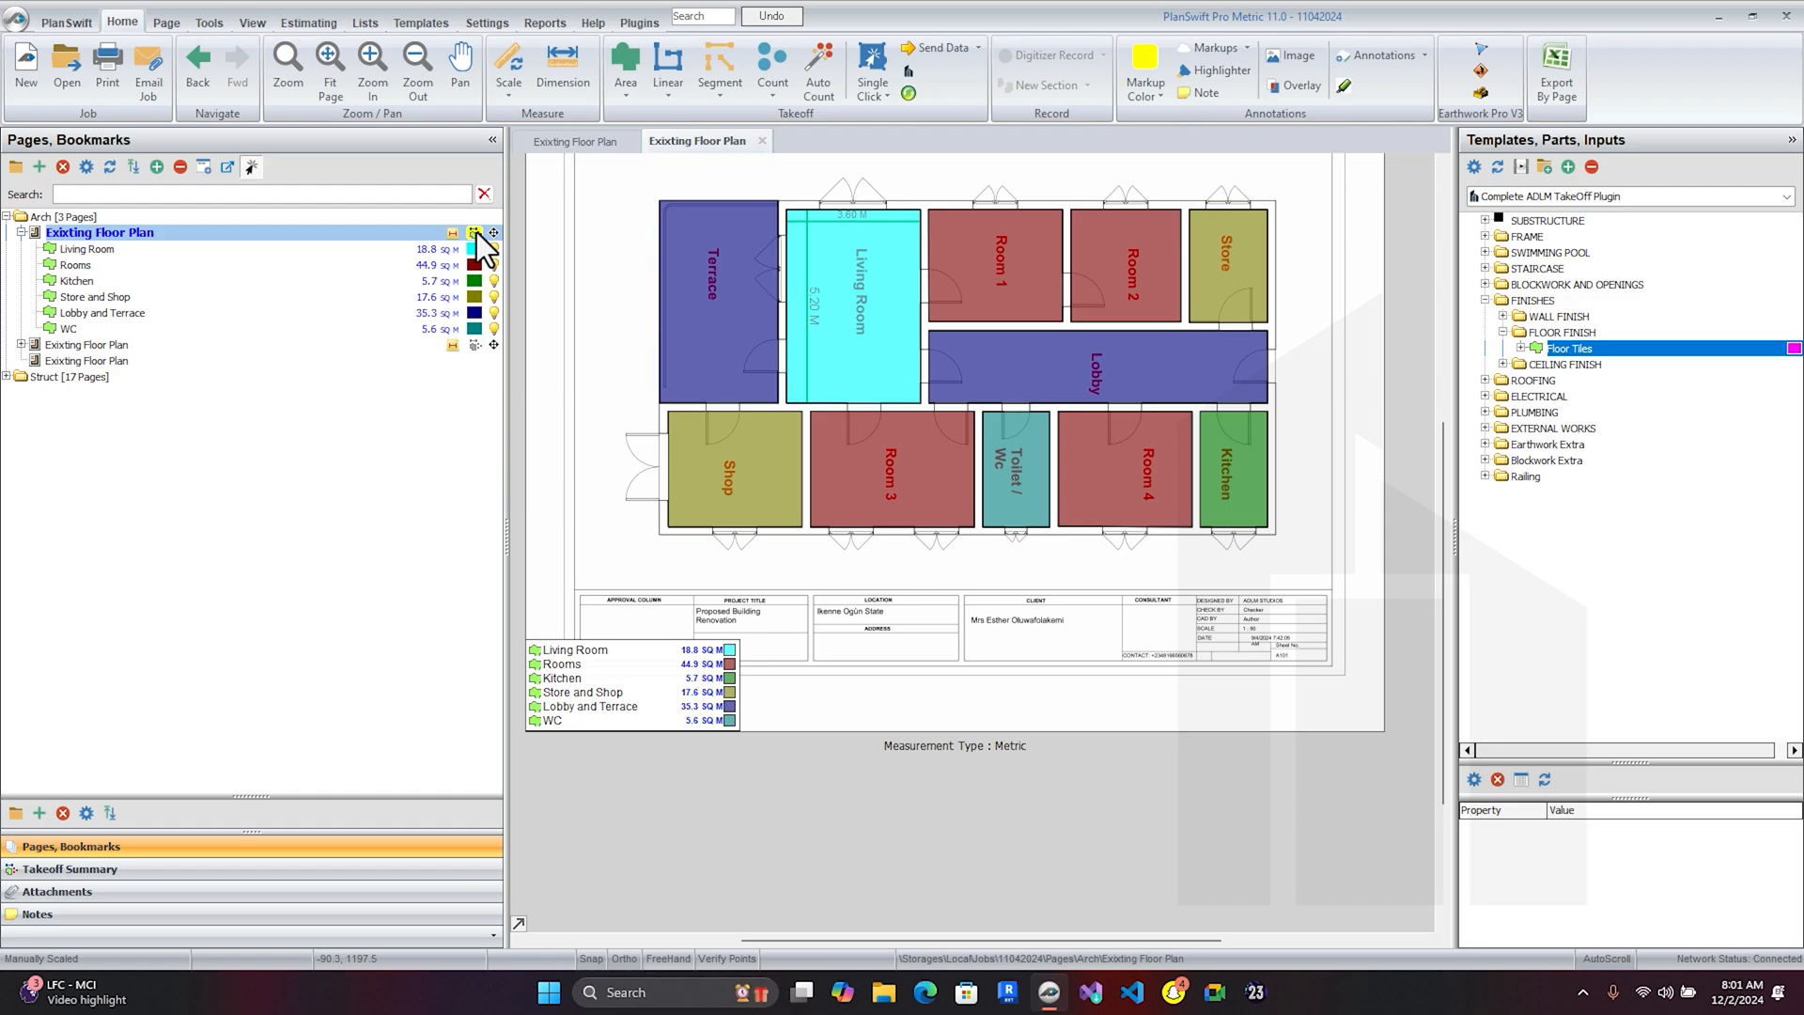
left_click(476, 233)
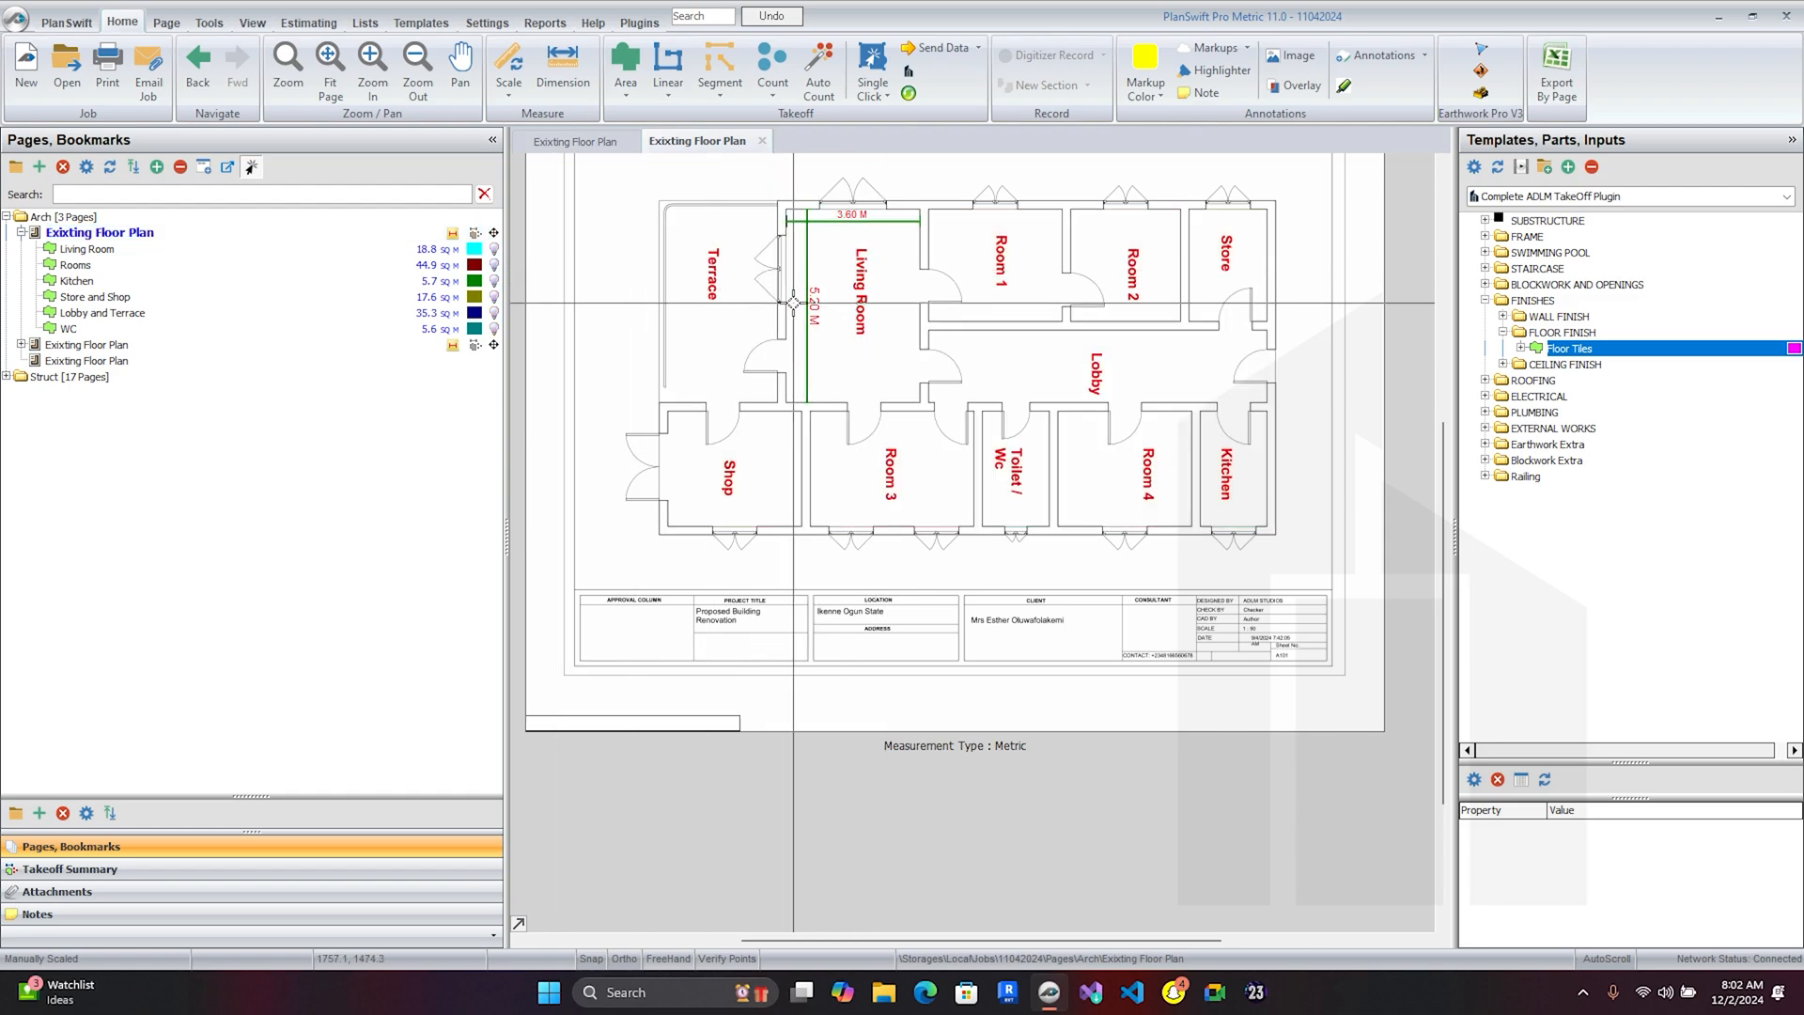
scroll(916, 423, "up", 2)
scroll(916, 423, "up", 2)
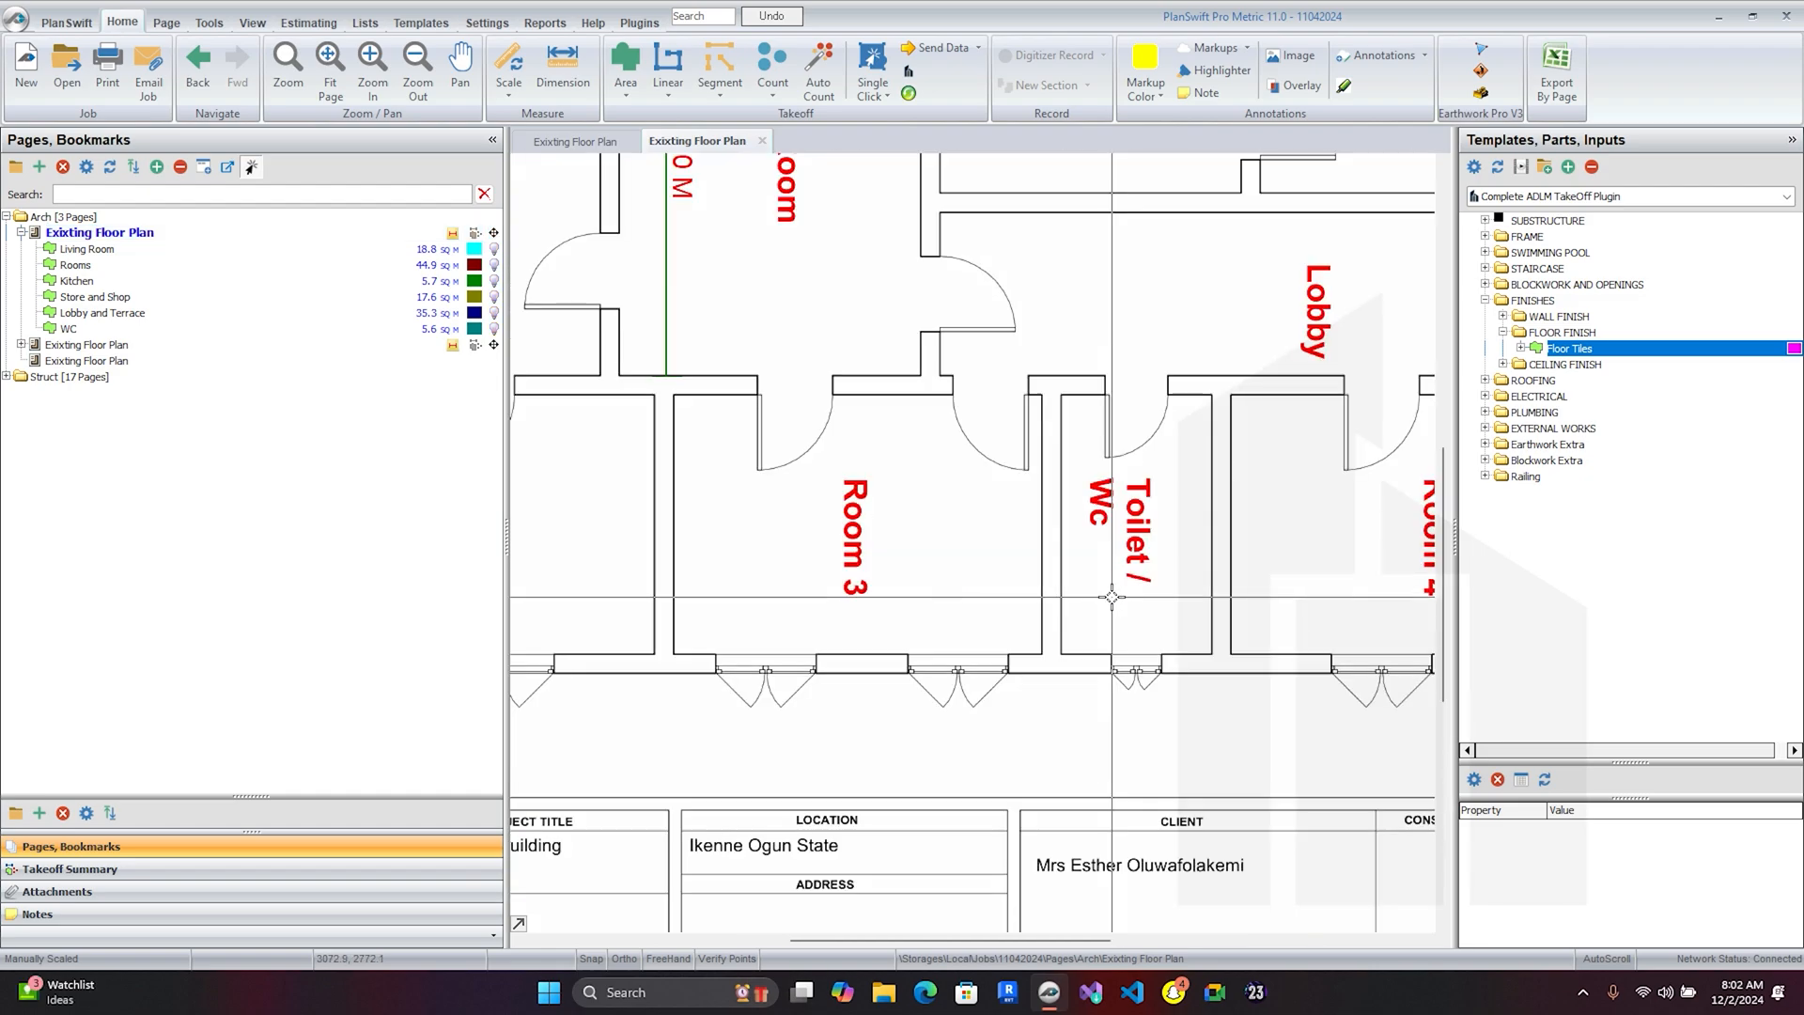
left_click_drag(1064, 594, 1012, 533)
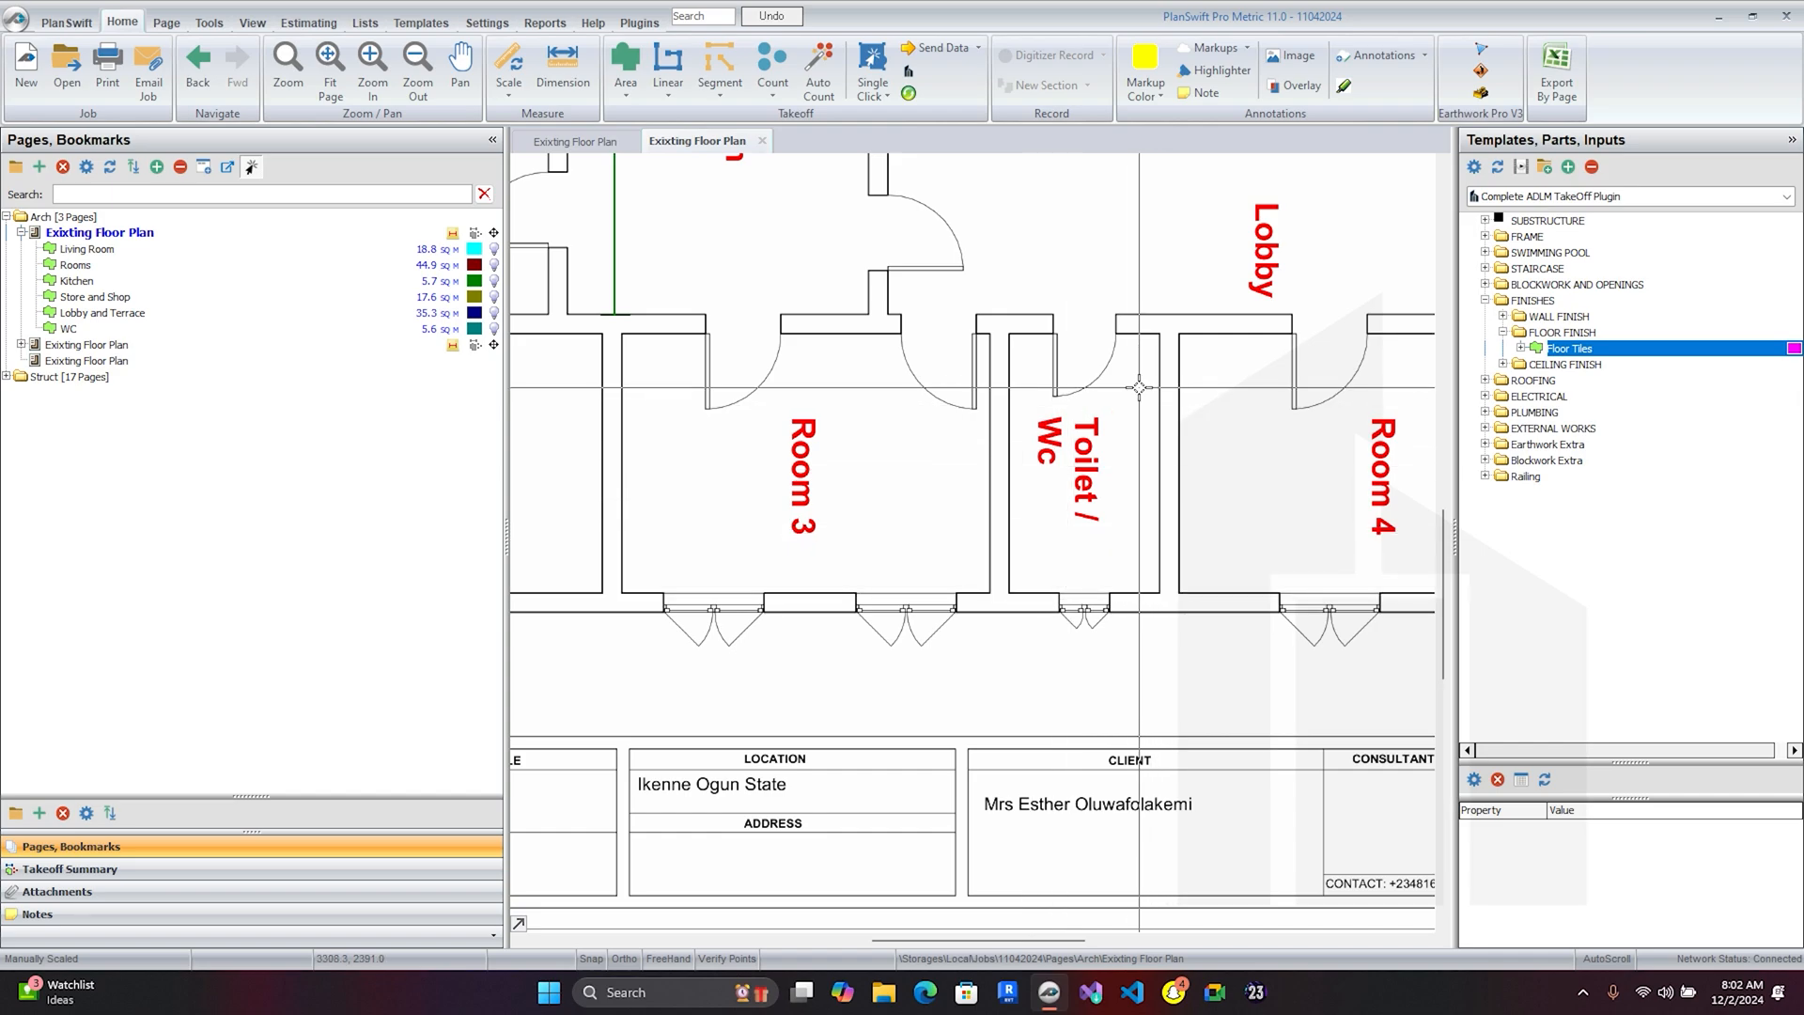
scroll(1109, 545, "down", 2)
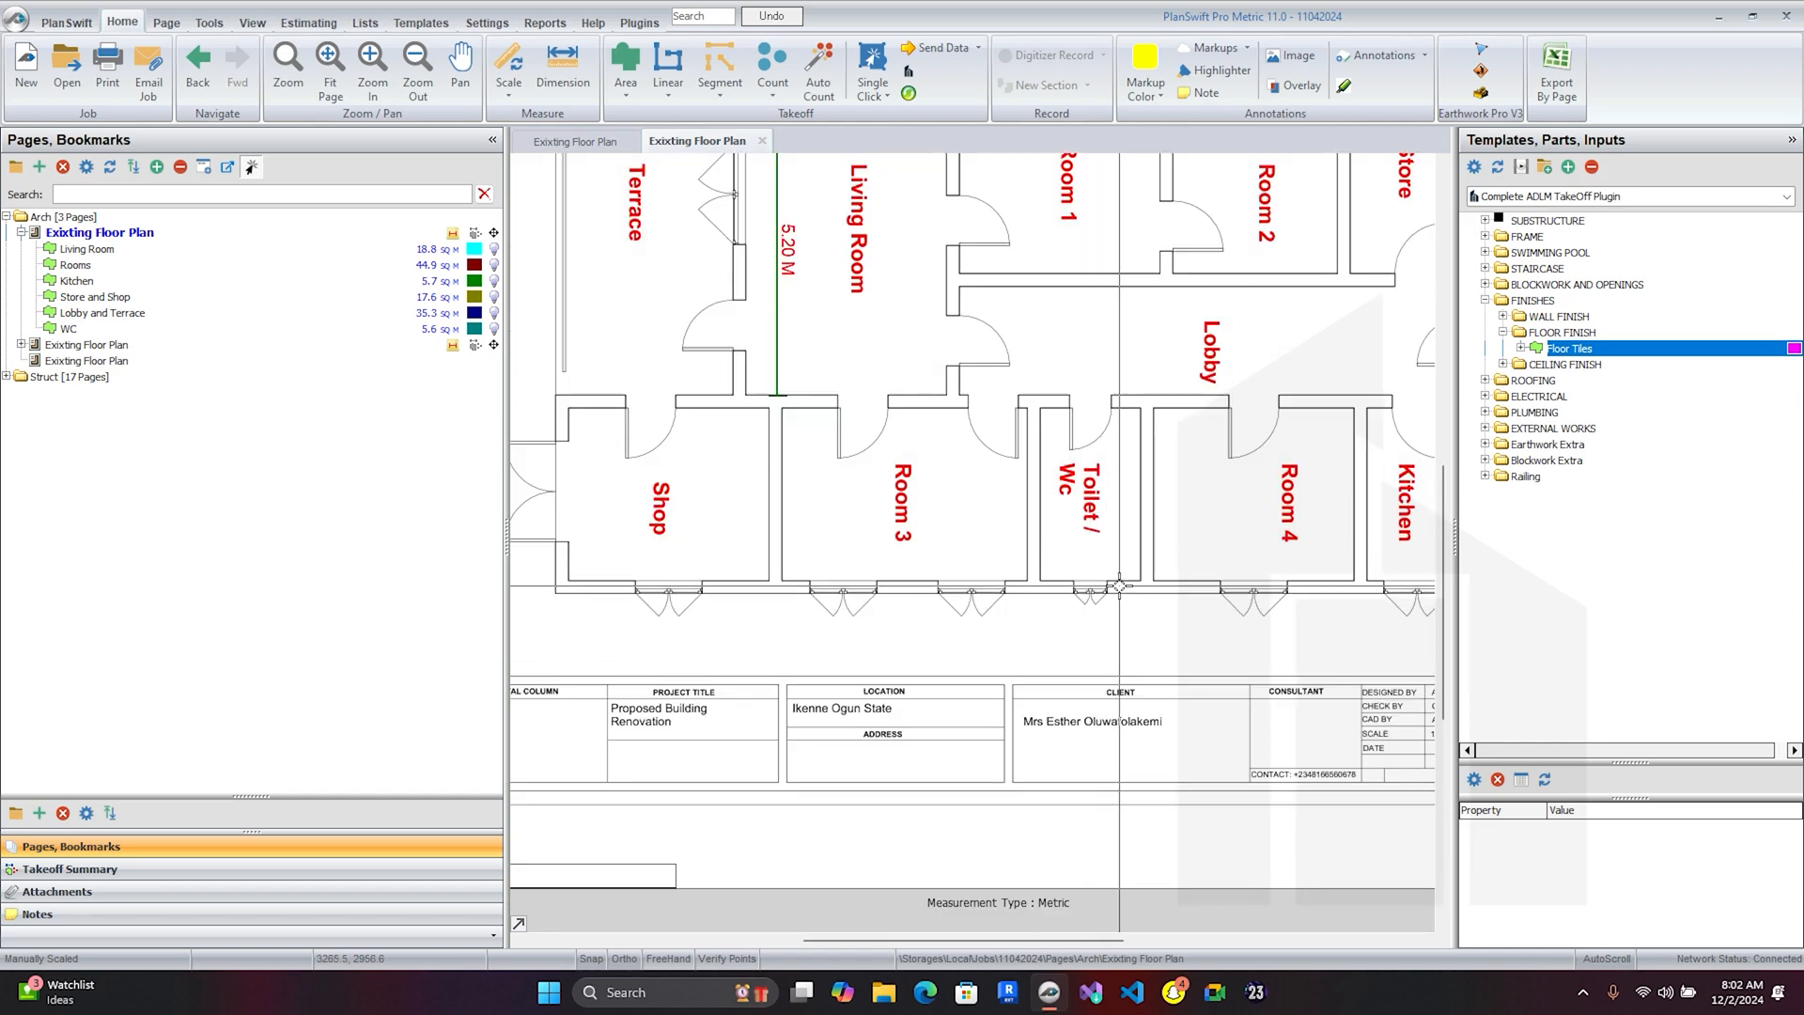
scroll(1105, 589, "down", 2)
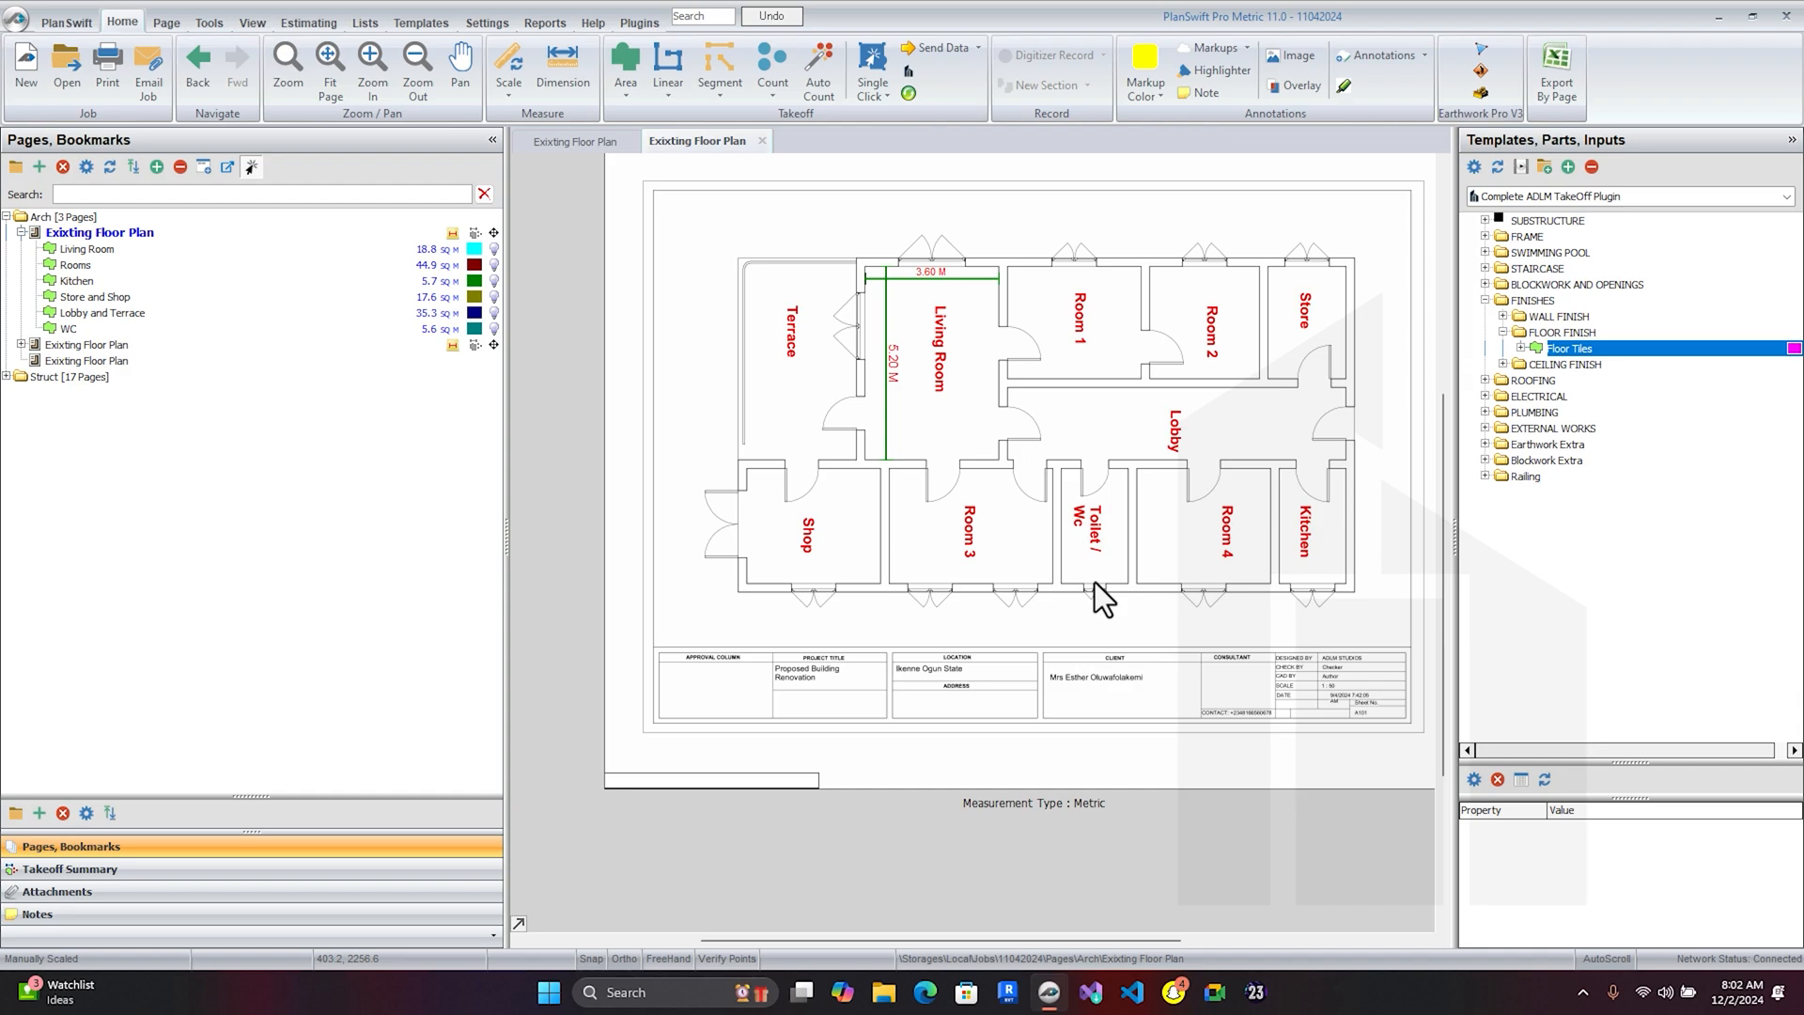
- Open the dimensioned floor plan's takeoffs and show the toilet's window and door openings to check their areas
left_click(20, 345)
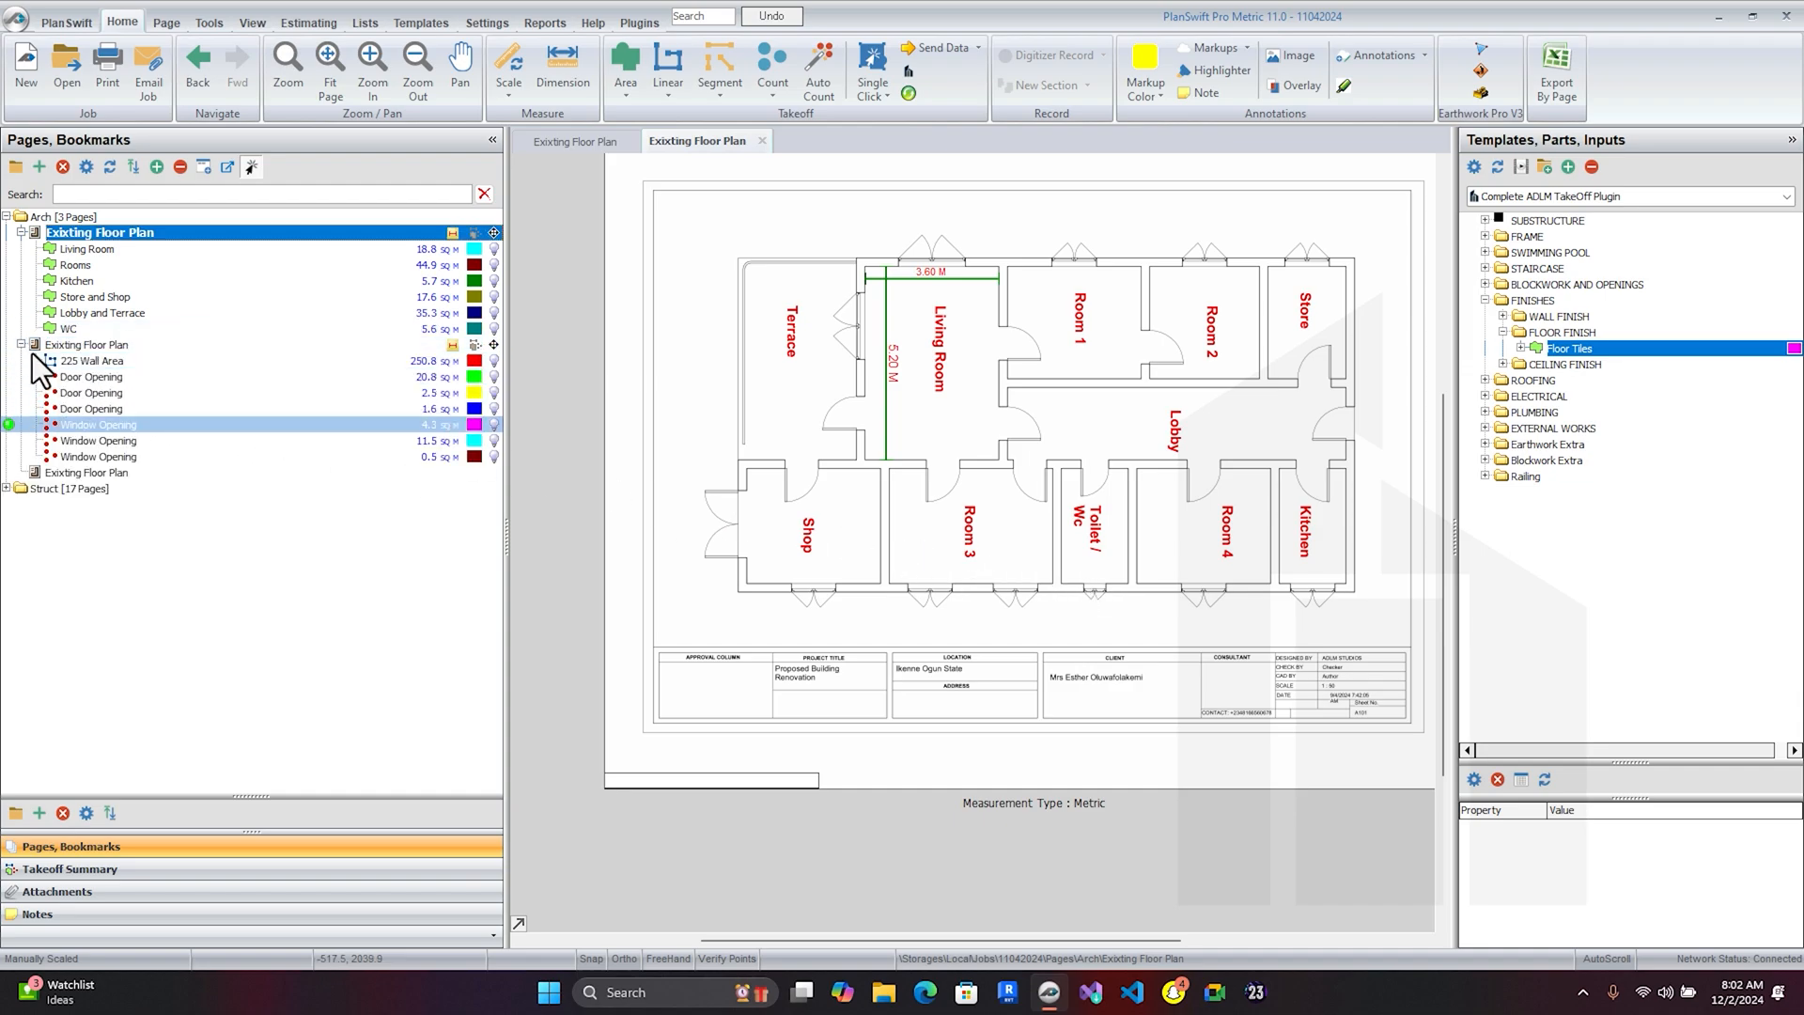
key("Down")
key("Down")
left_click(234, 459)
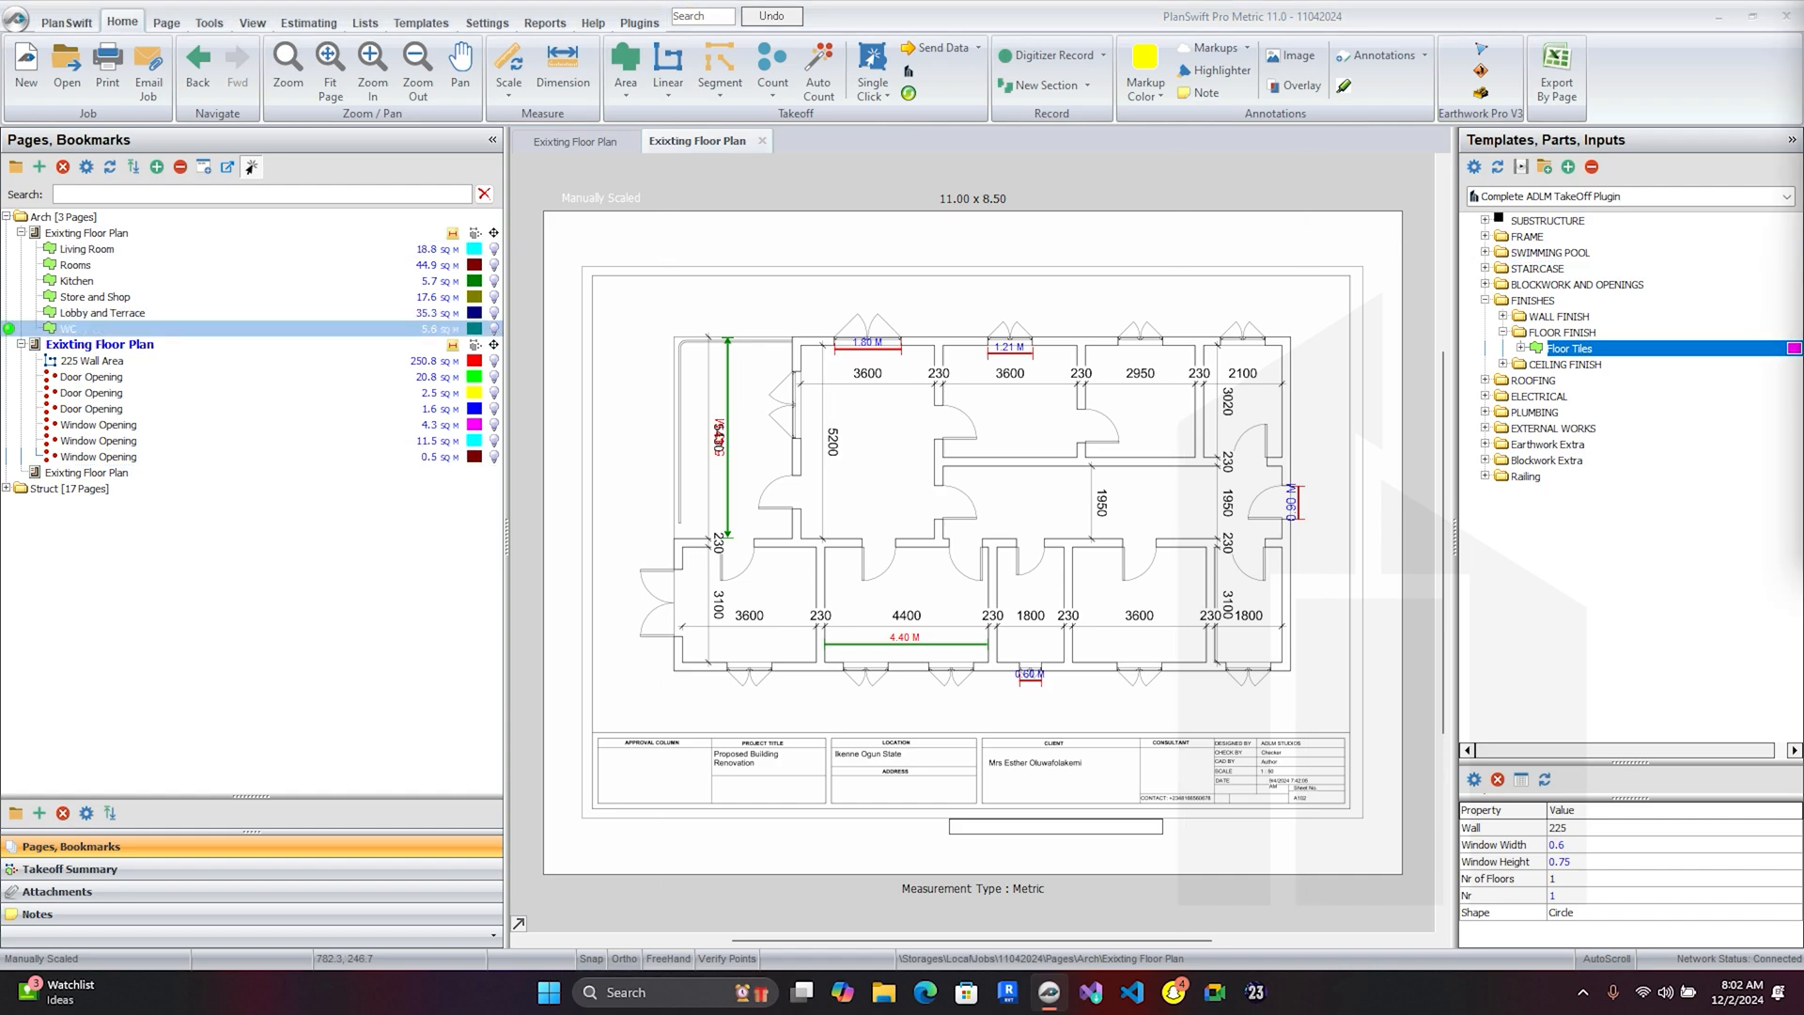
left_click(499, 459)
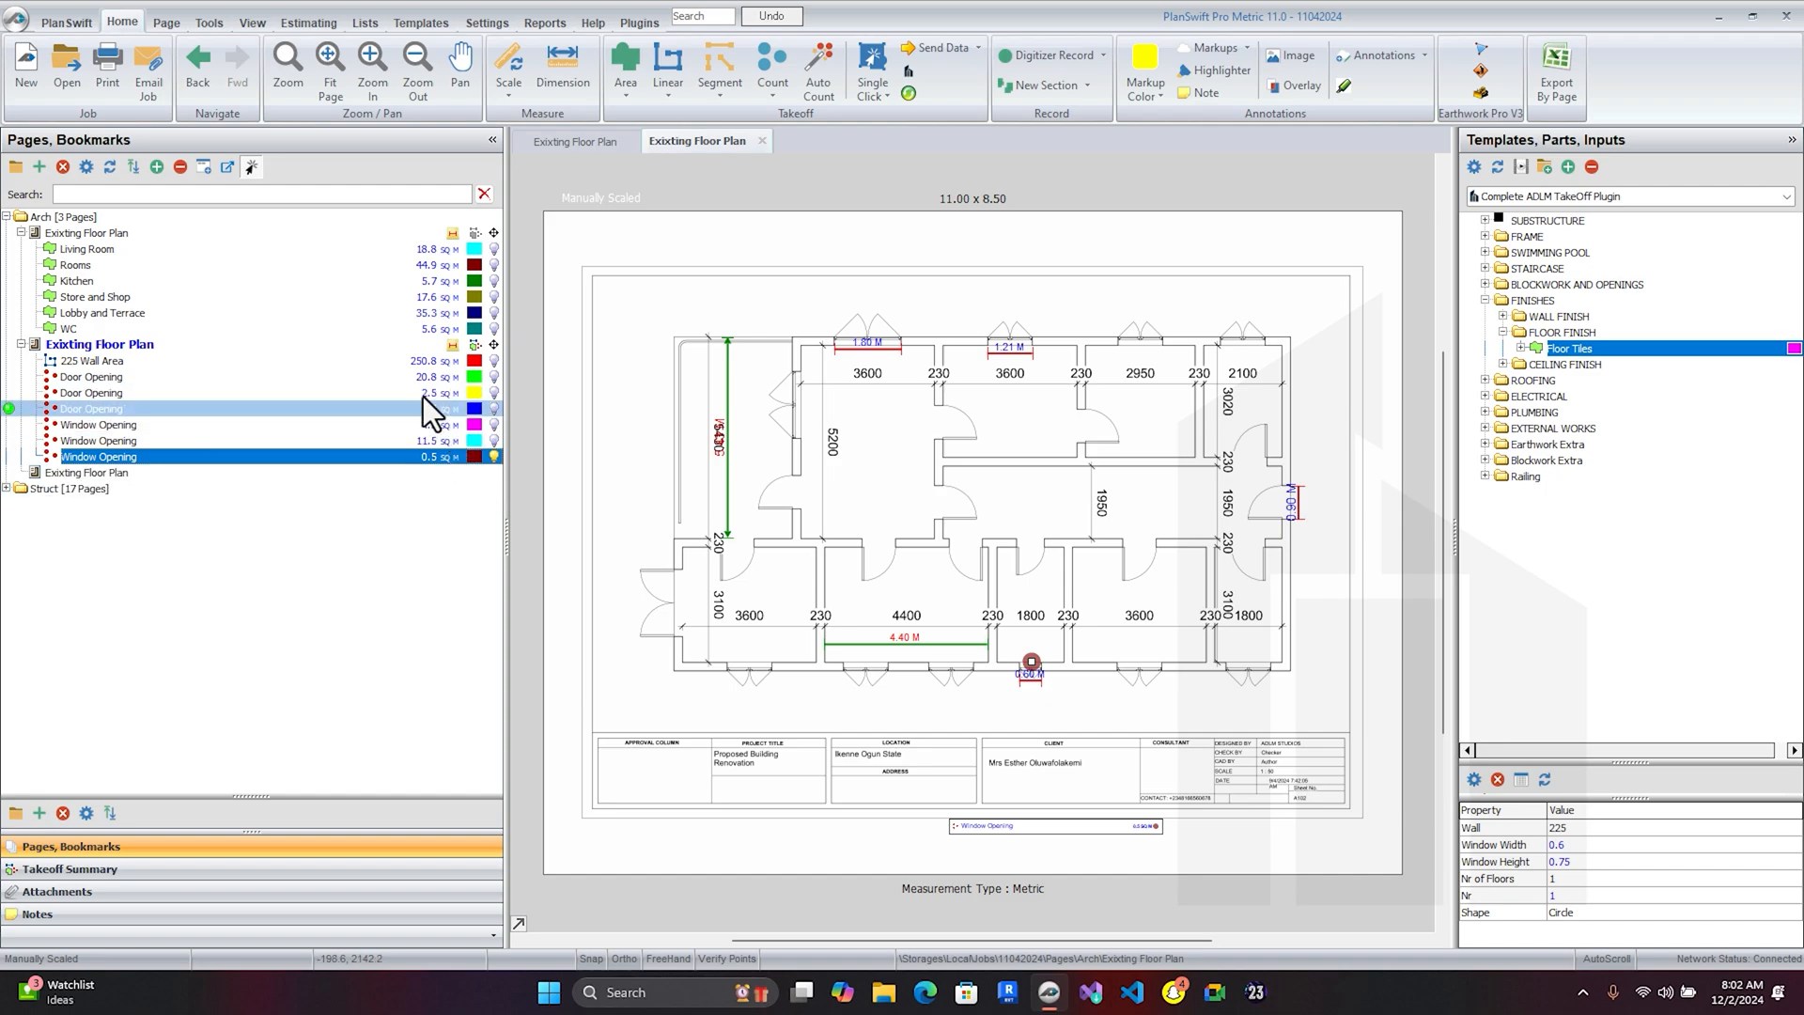
left_click(492, 408)
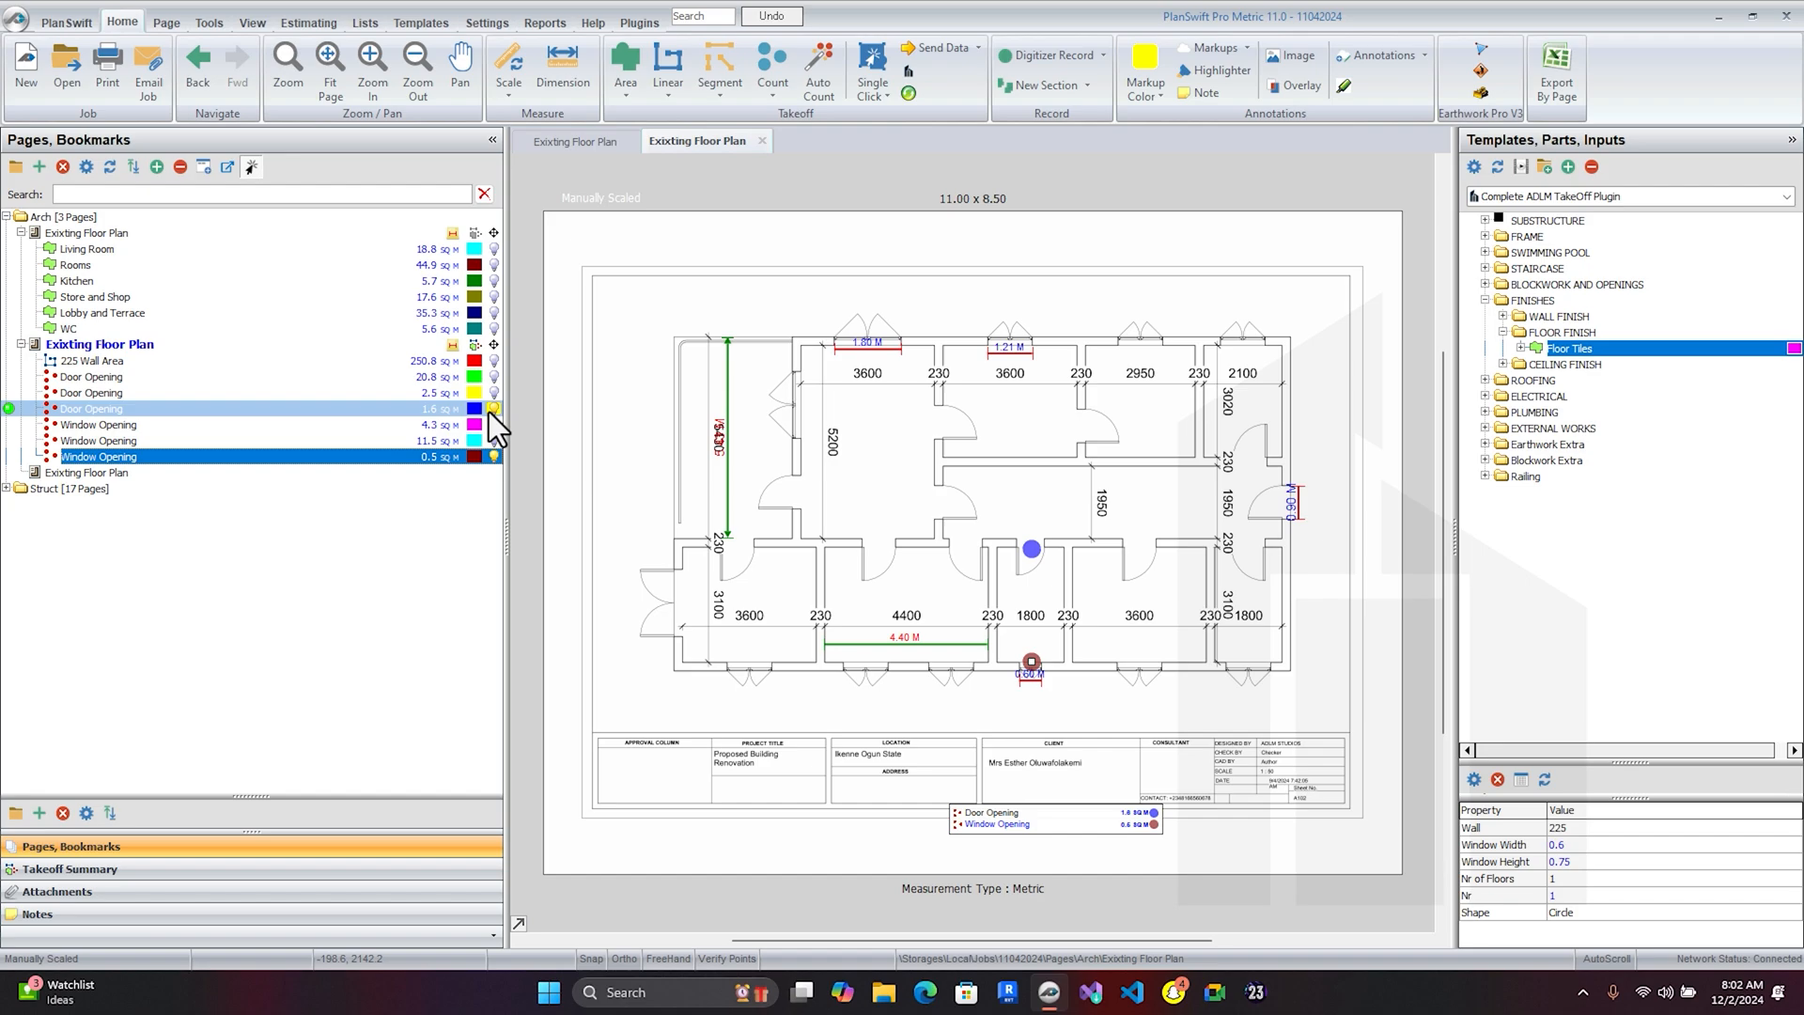
- Return to the room-labelled floor plan and start a Wall Tiles takeoff item from the wall finish templates
left_click(130, 229)
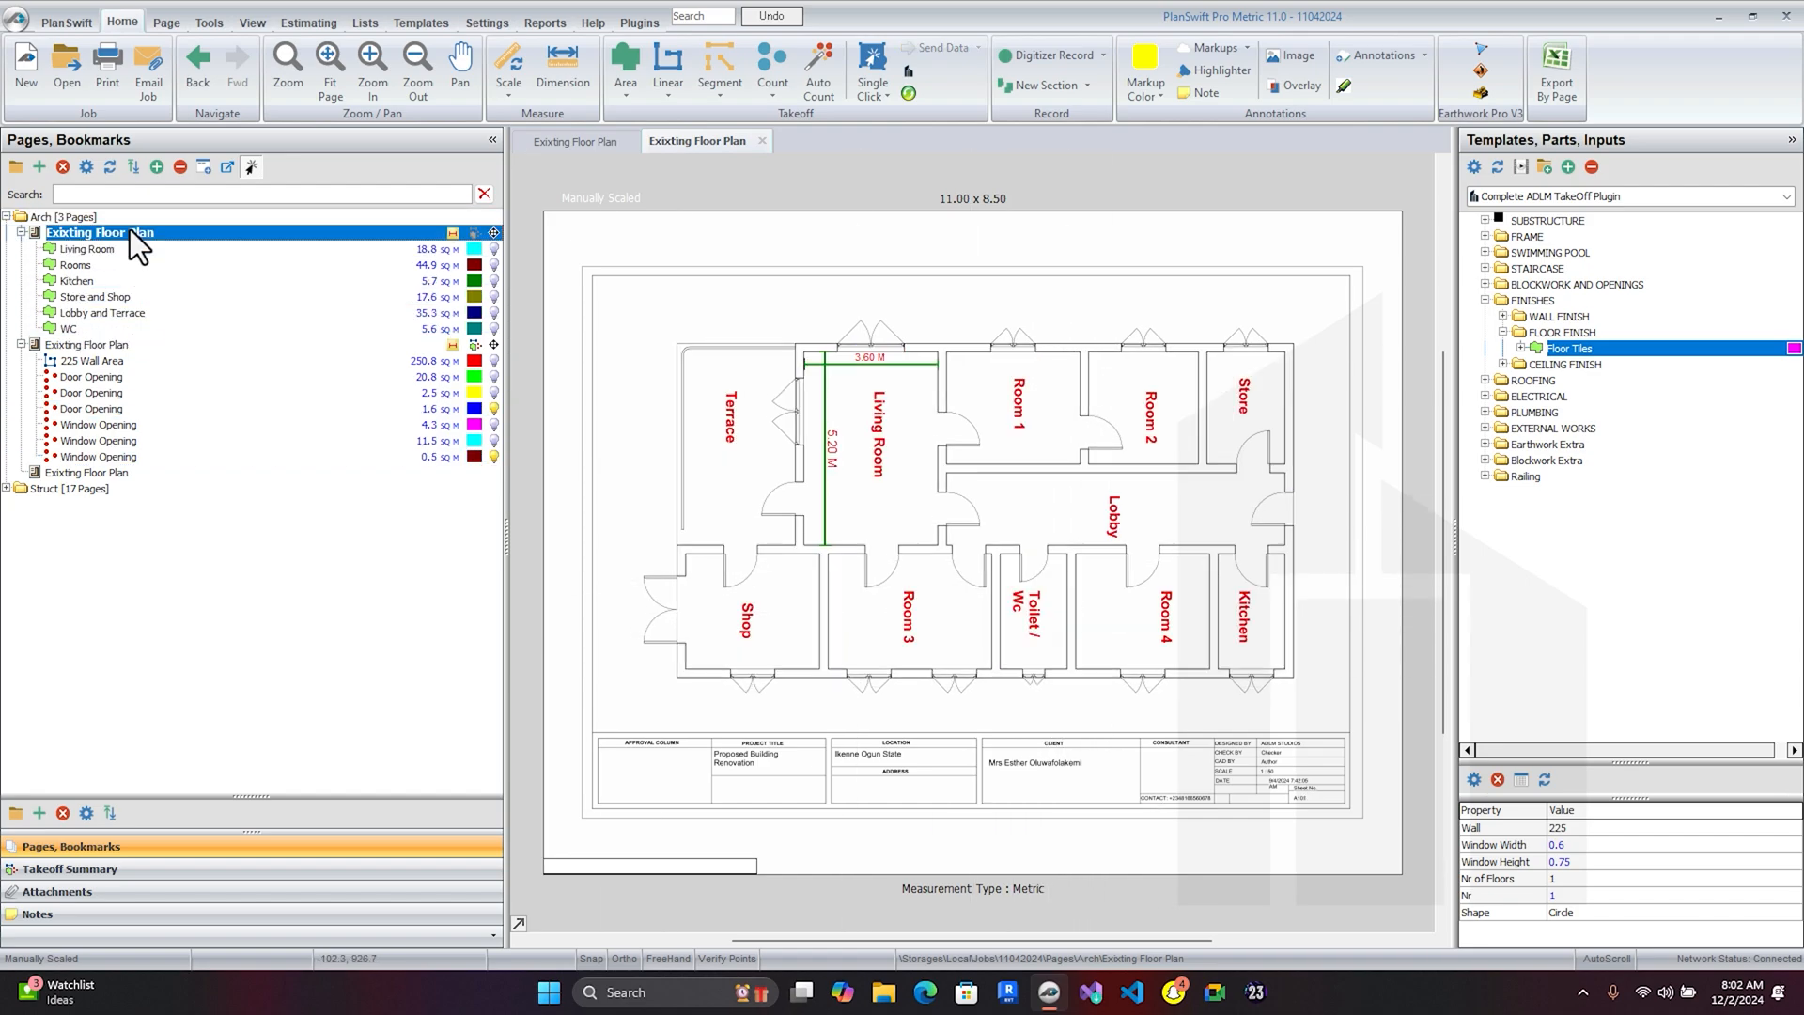
scroll(1033, 599, "up", 4)
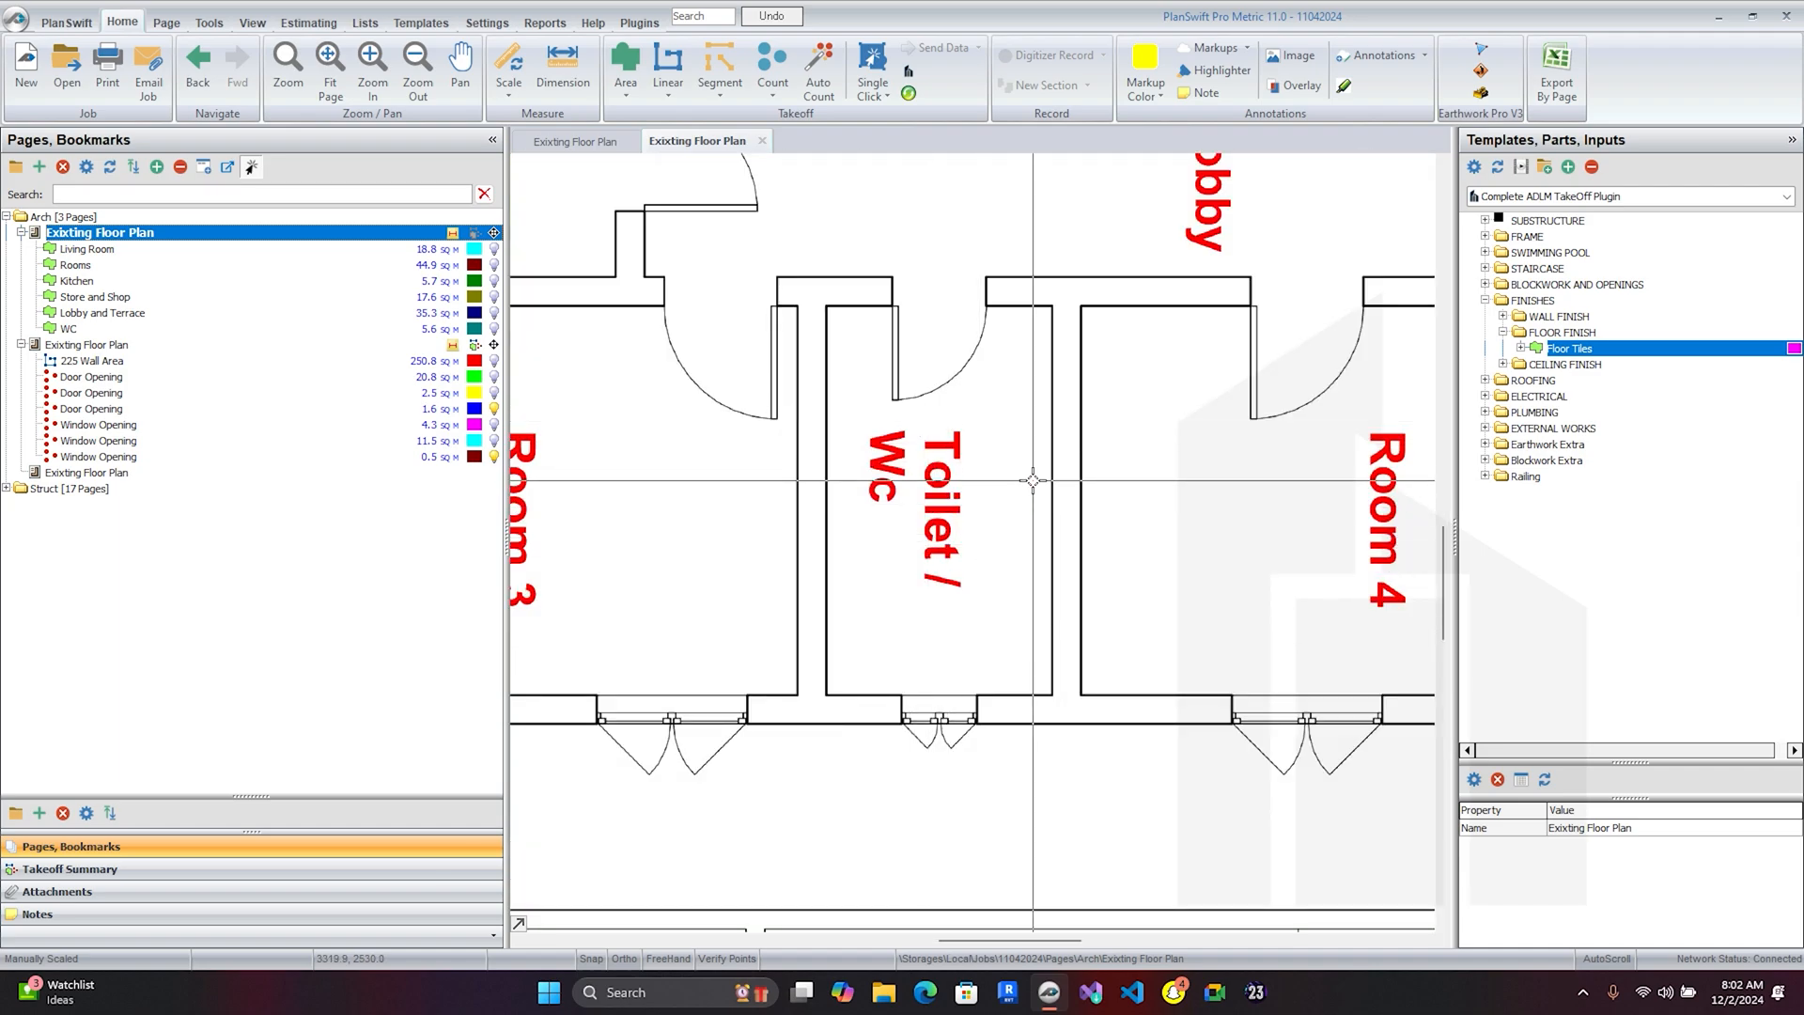
left_click(1502, 332)
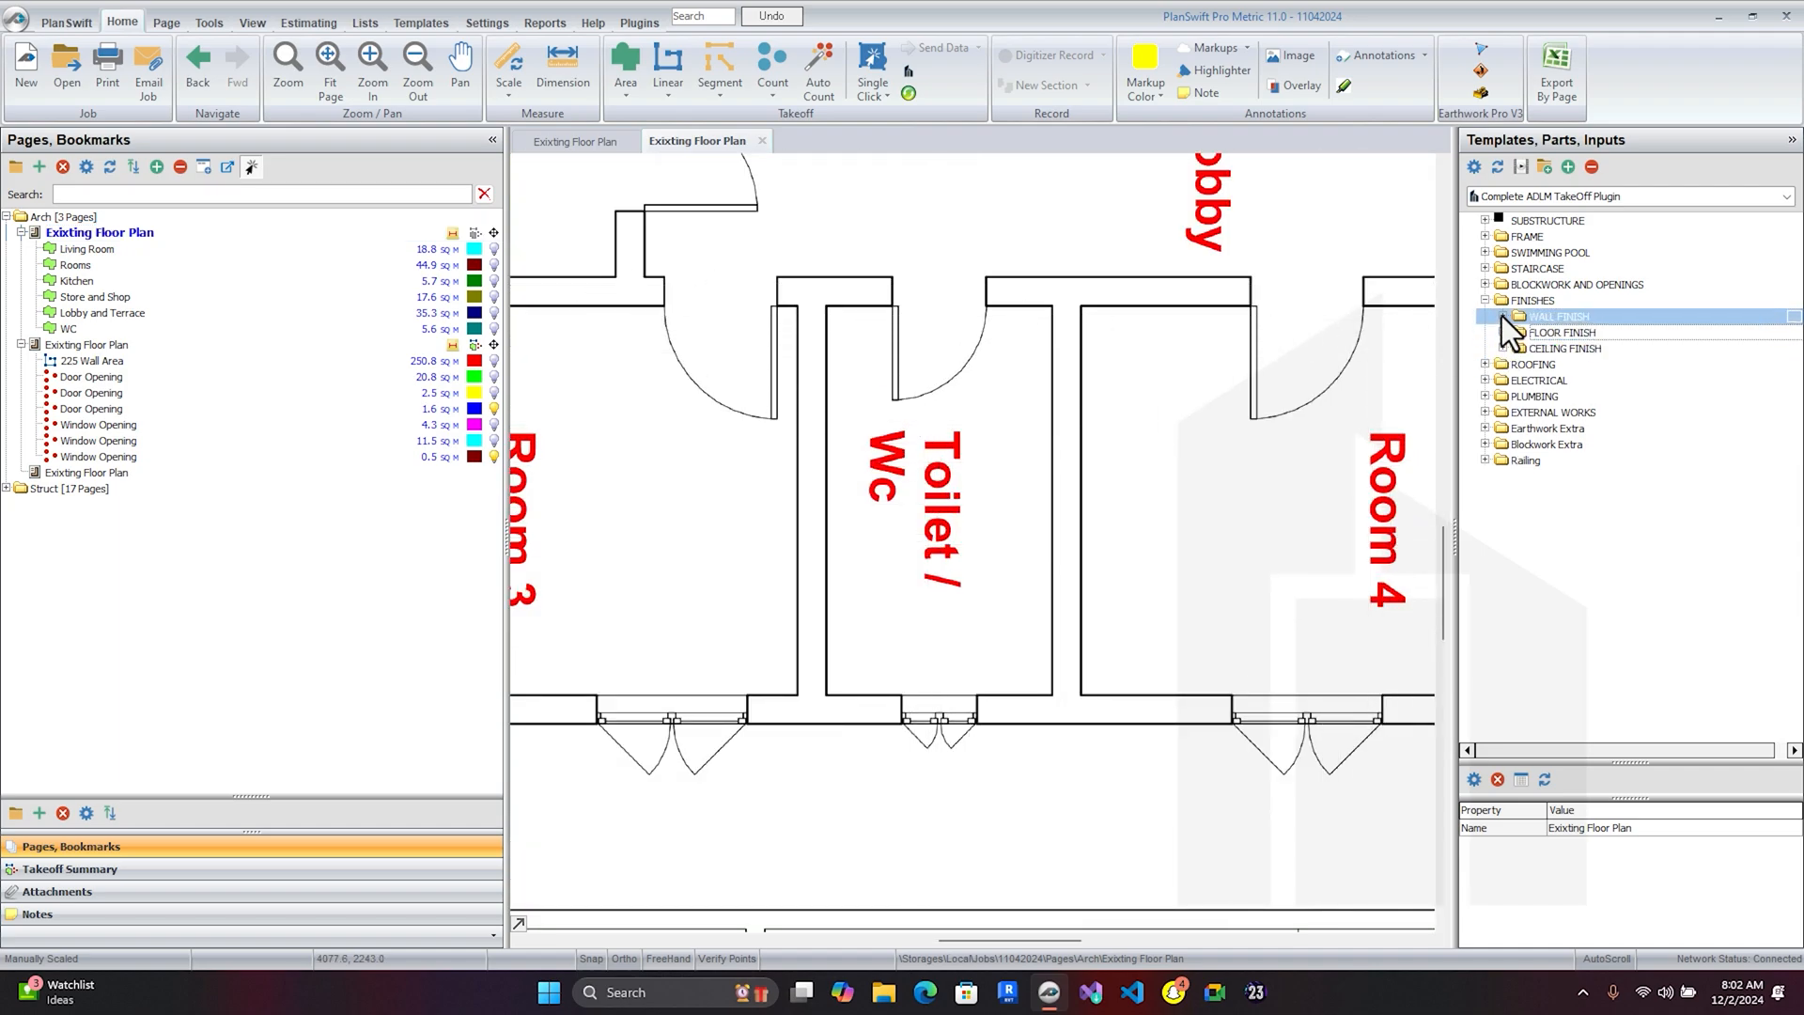
left_click(1502, 317)
left_click(1480, 331)
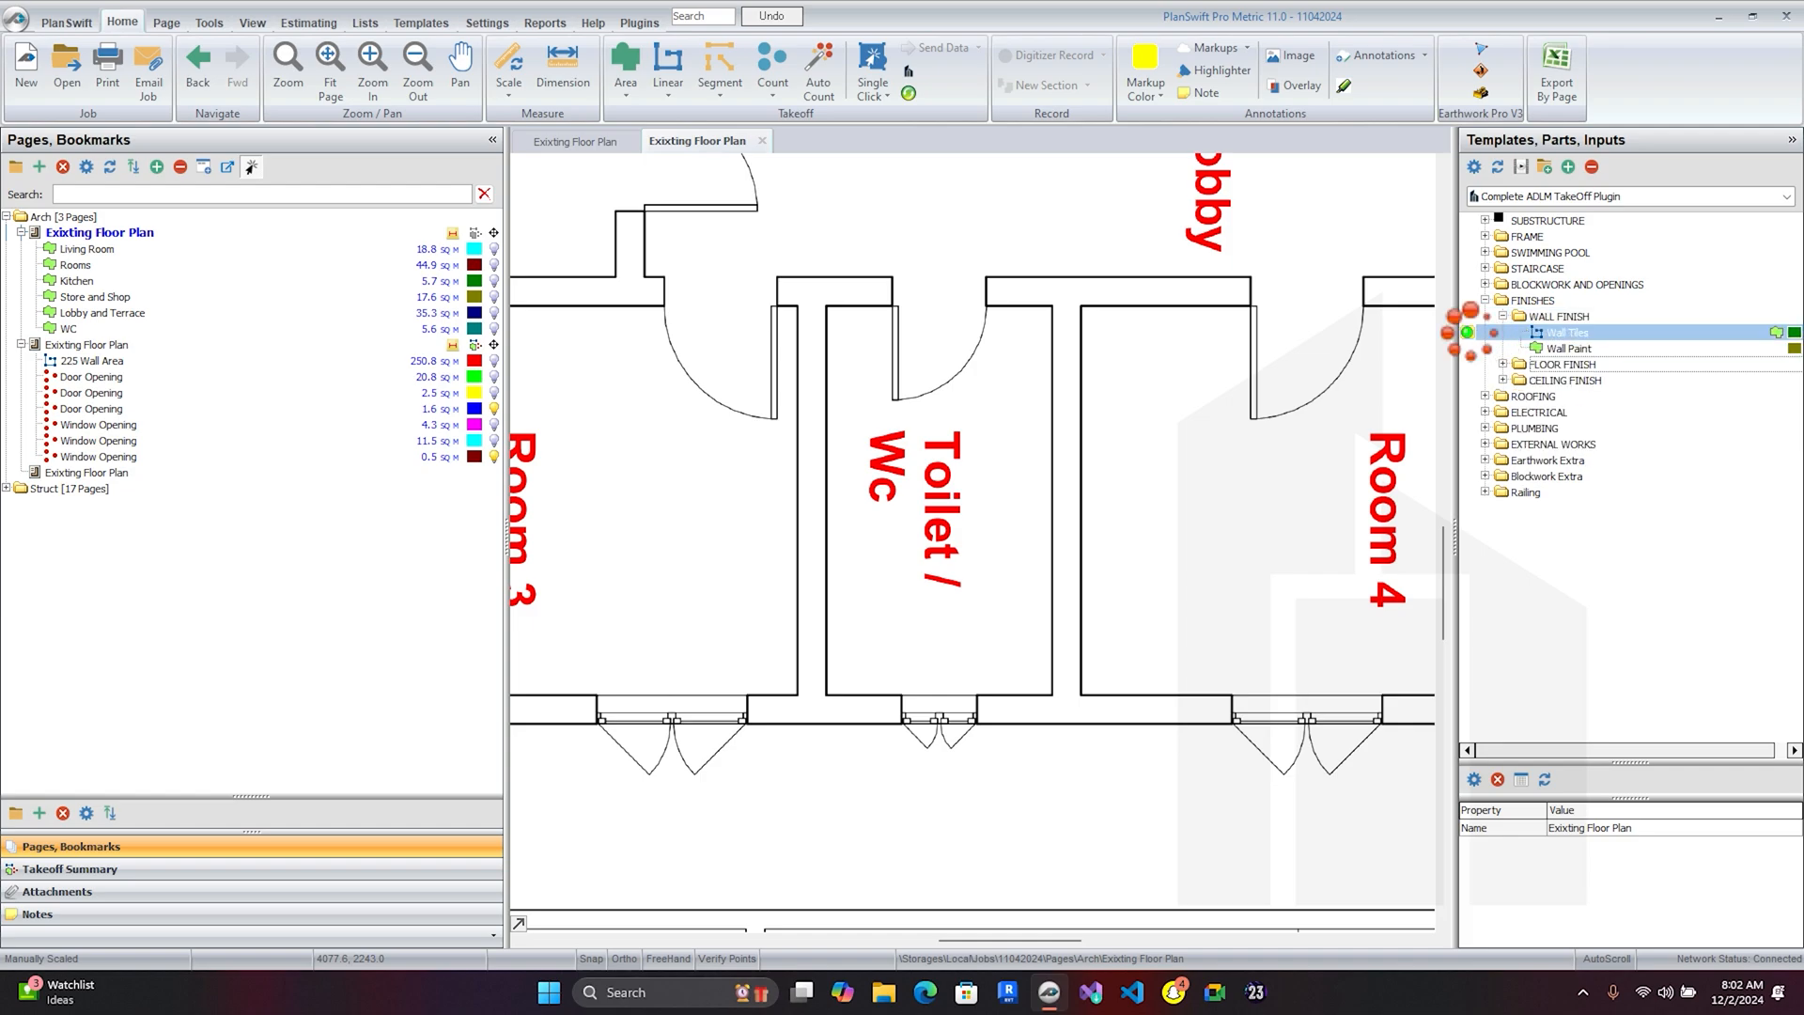
double_click(1468, 333)
- Name the item Wall Tiles WC and set wall height 2.6 m, window area 0.5 sq m and door area 1.6 sq m
left_click_drag(866, 337, 1080, 288)
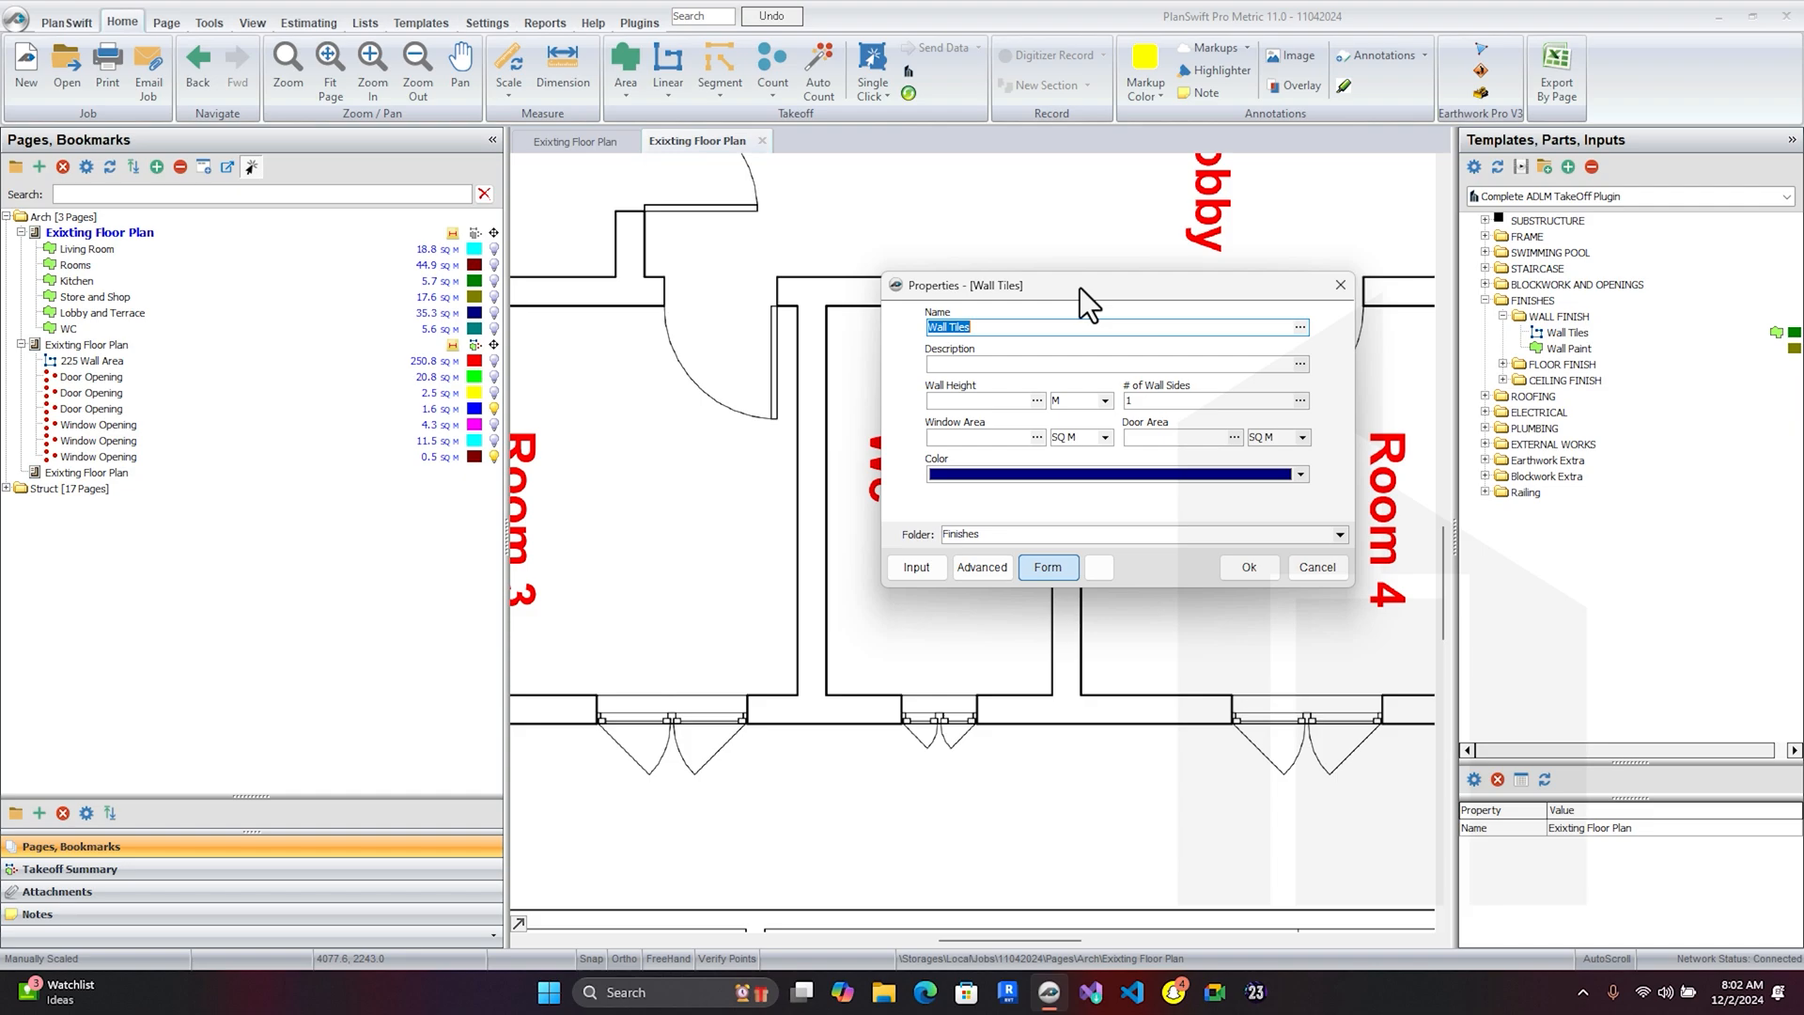
left_click(1043, 327)
left_click(975, 398)
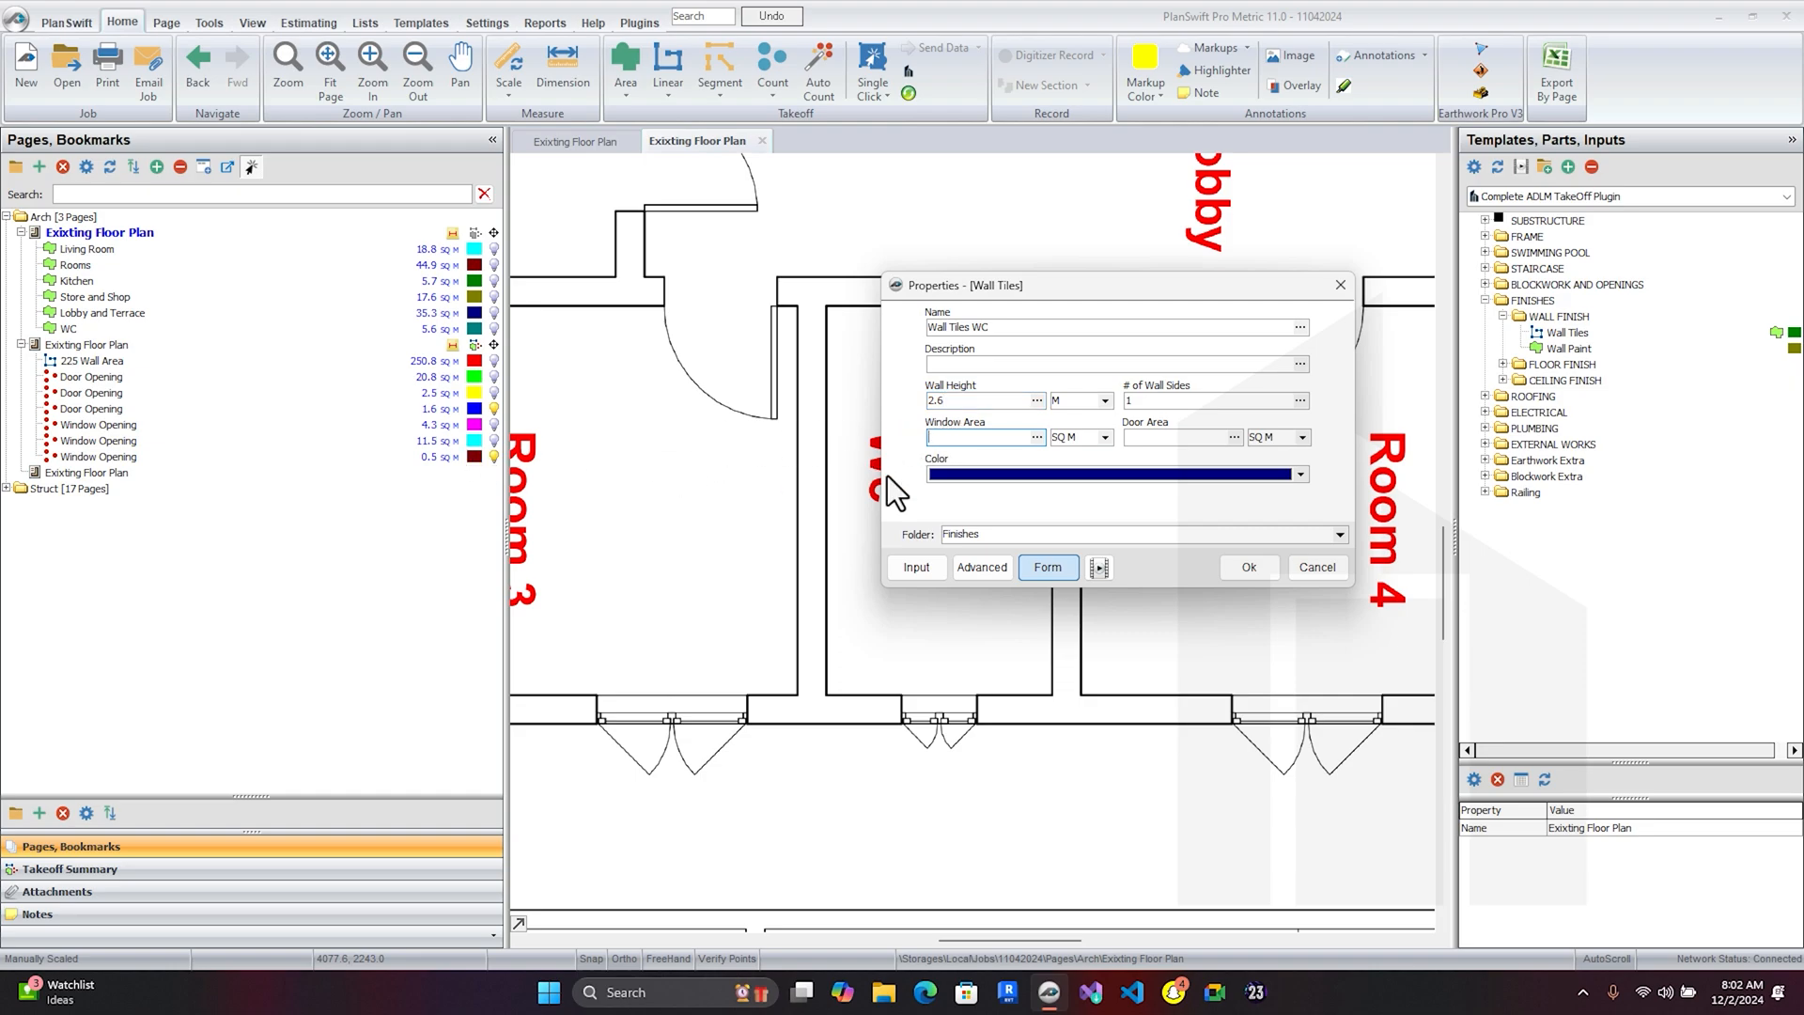
type("0.5")
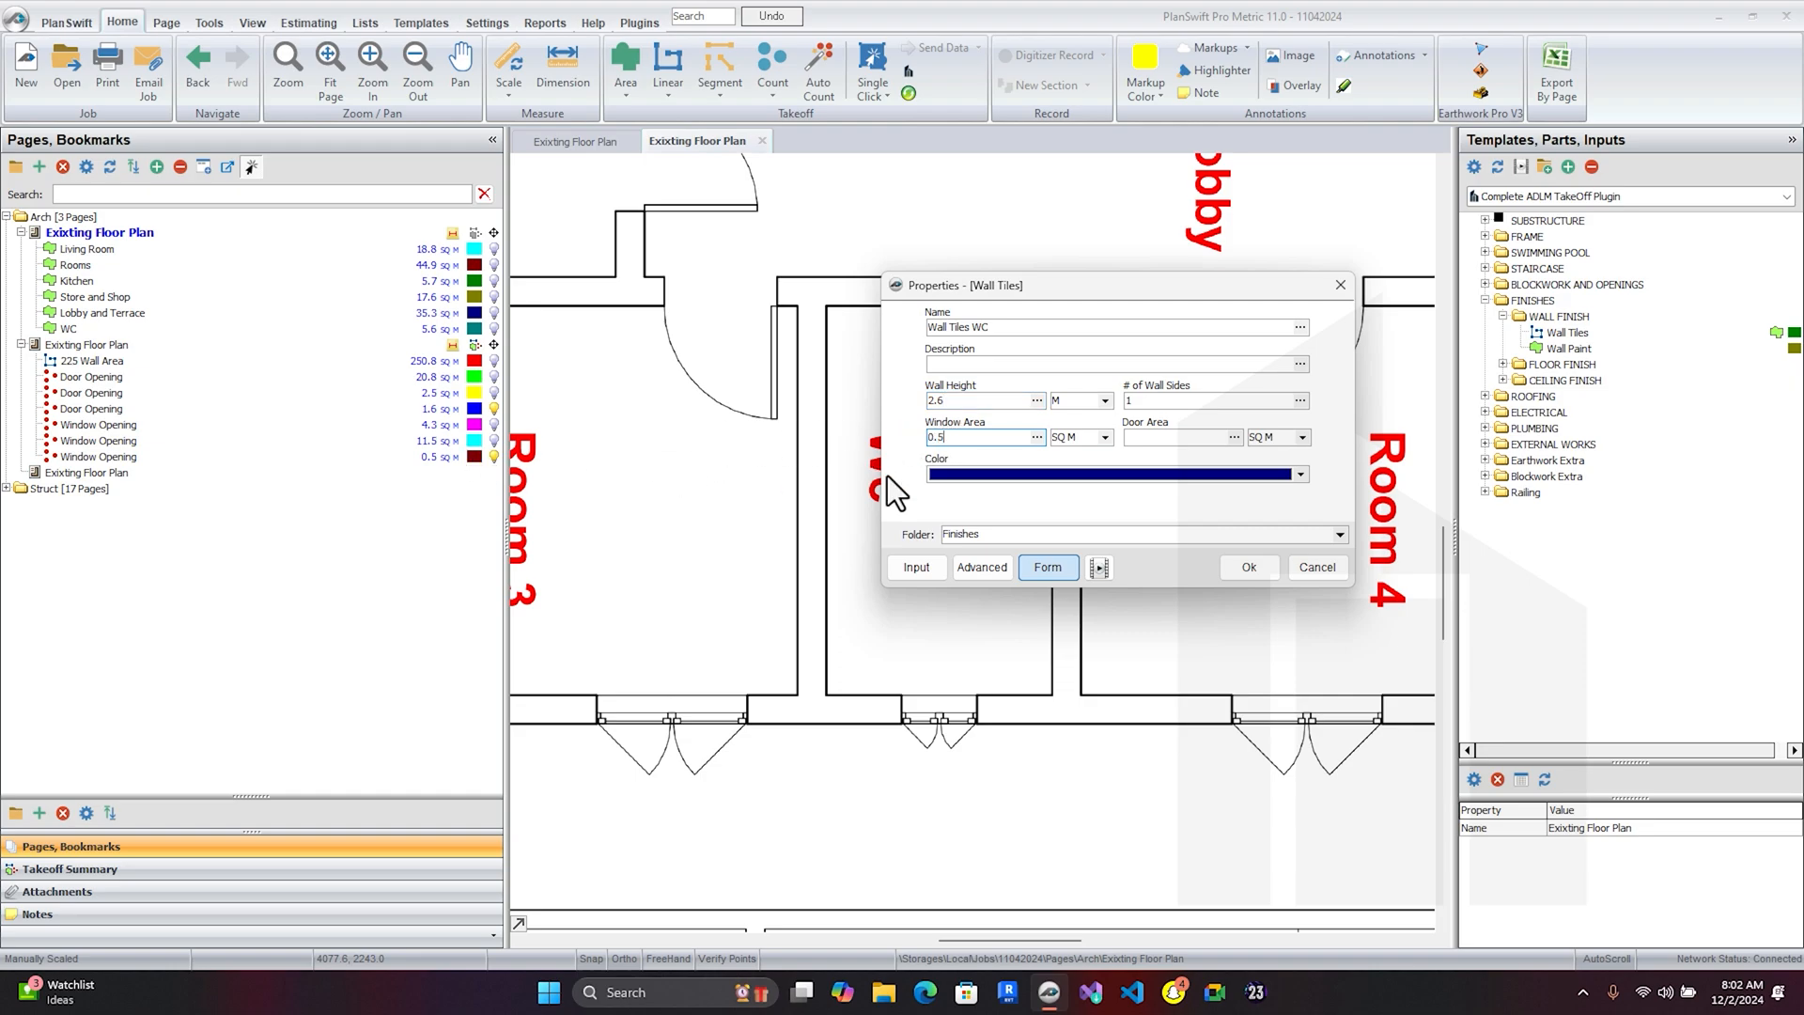
left_click(1146, 437)
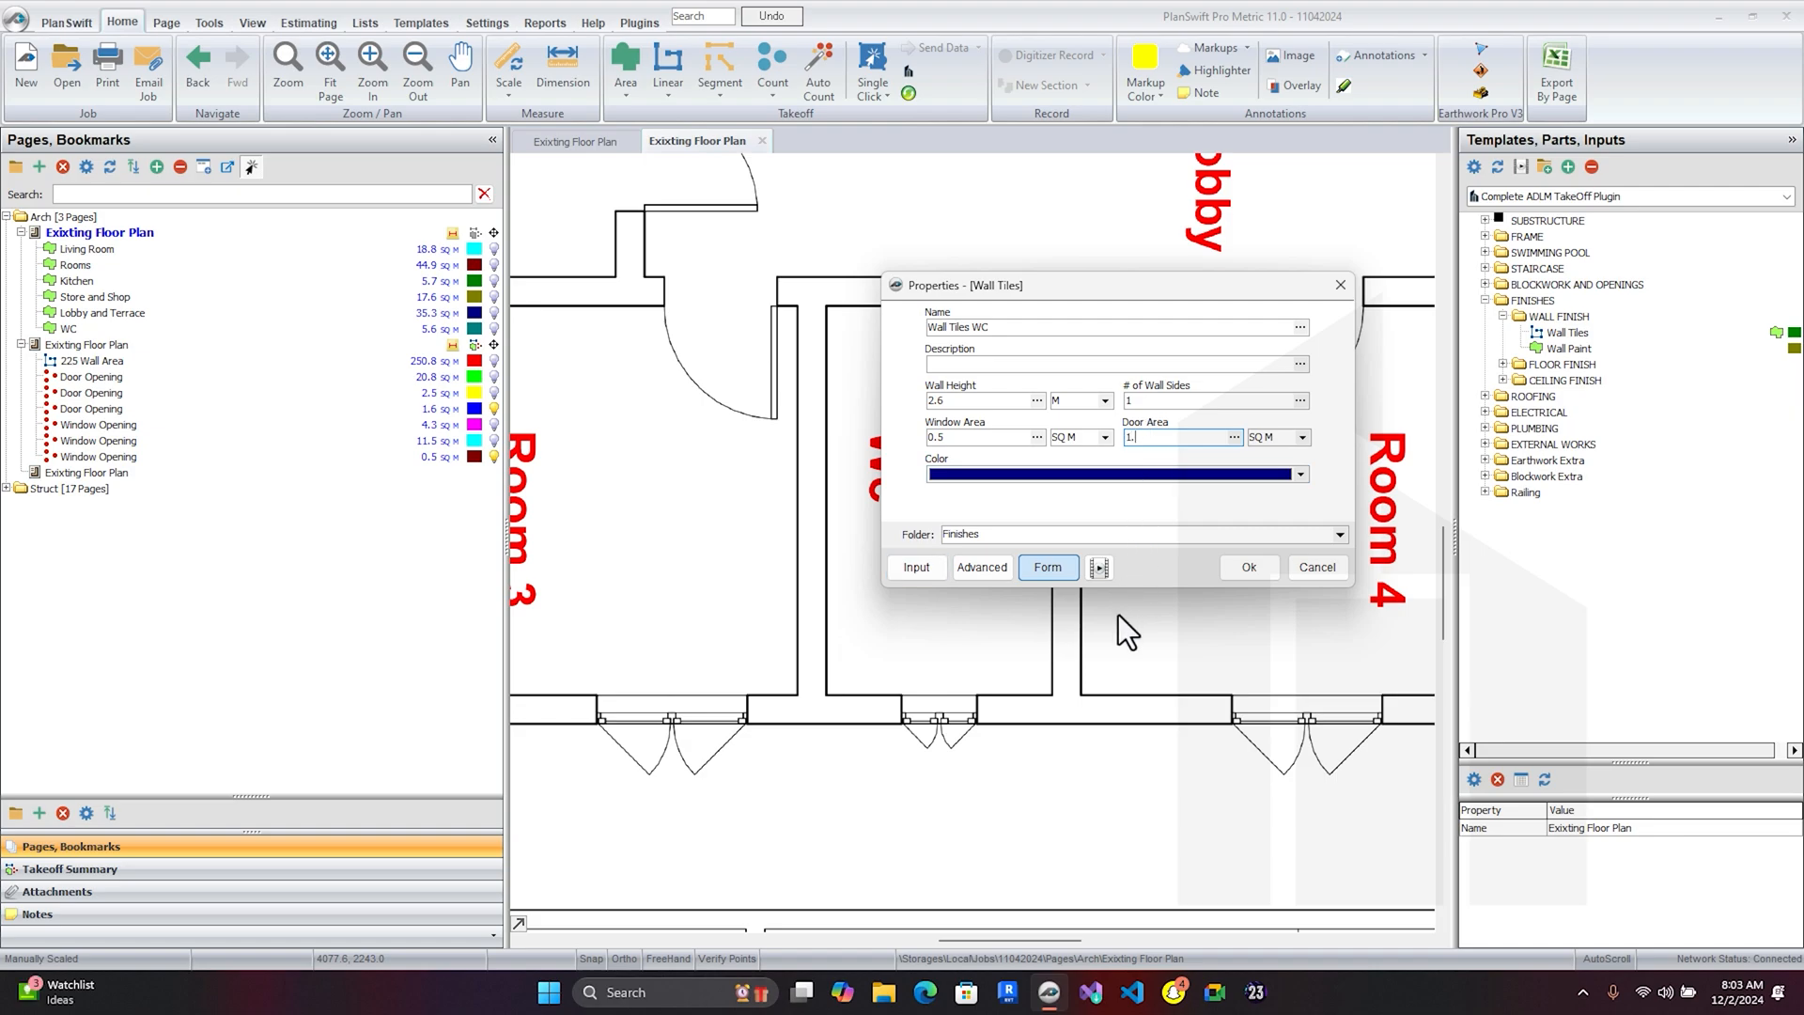
type("1.6")
left_click(1243, 569)
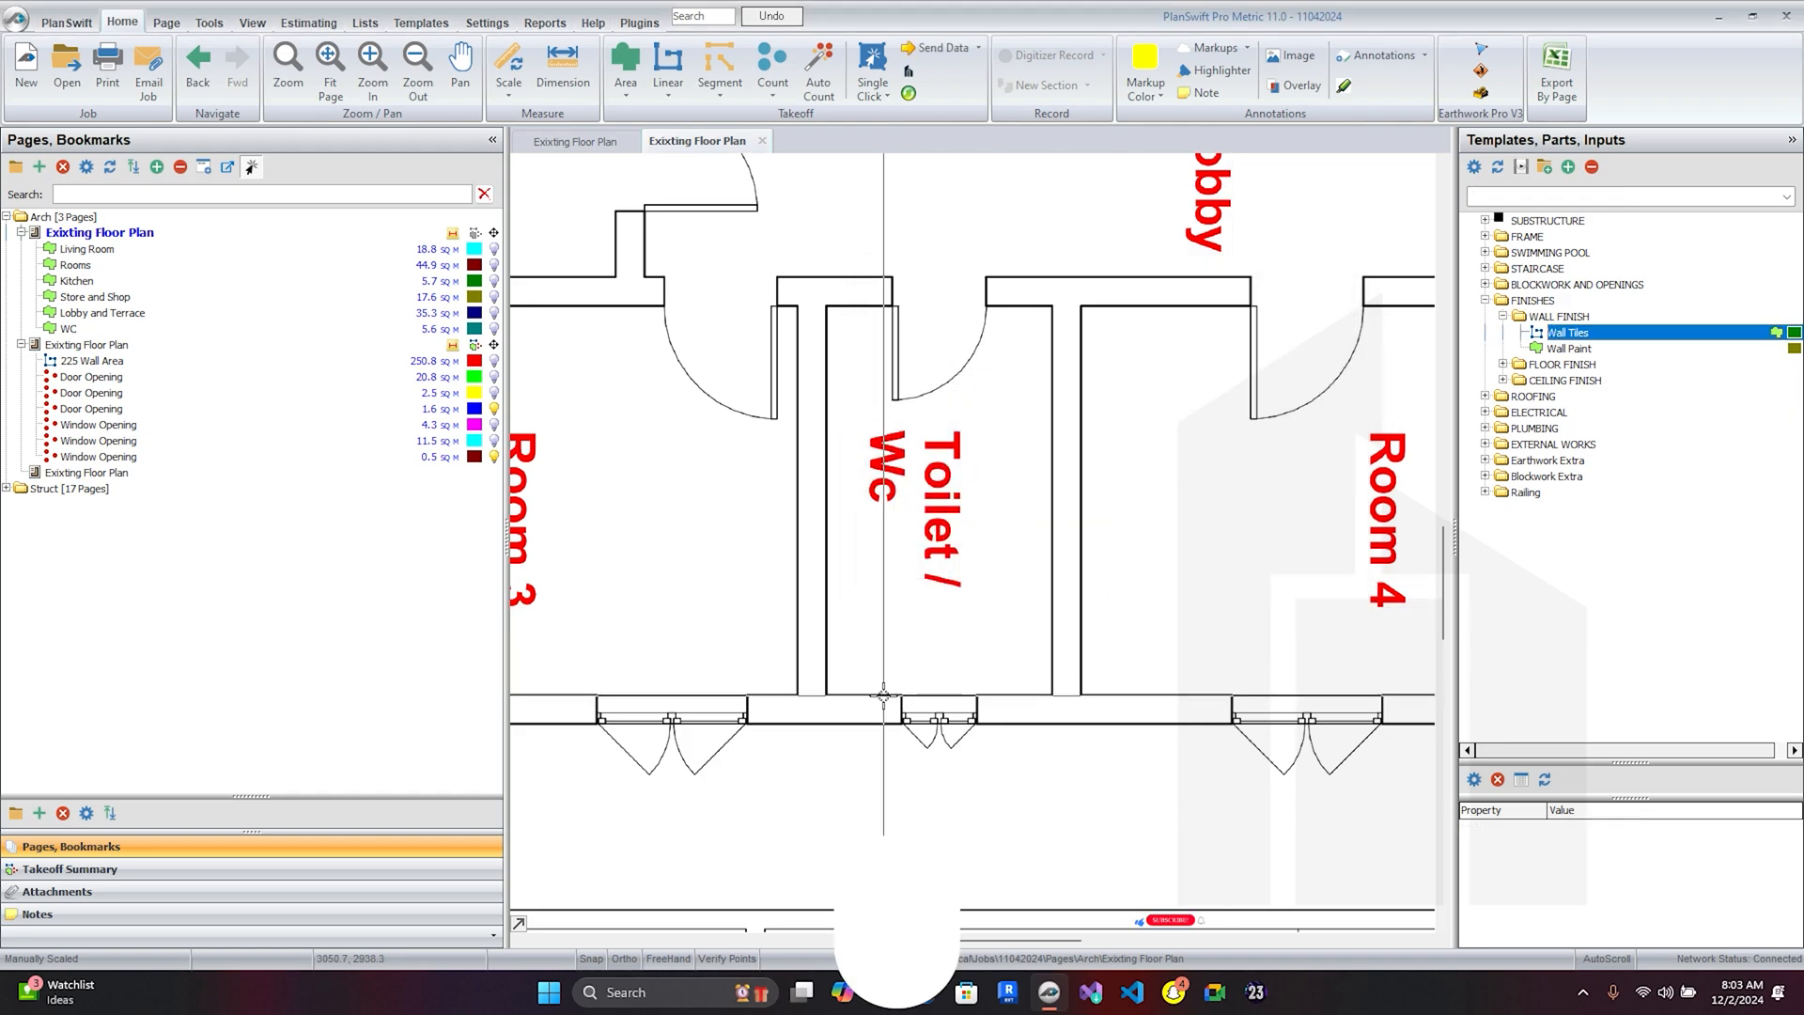
- Trace the toilet's four inner walls as a closed outline for the Wall Tiles WC item, and stop recording
left_click(829, 696)
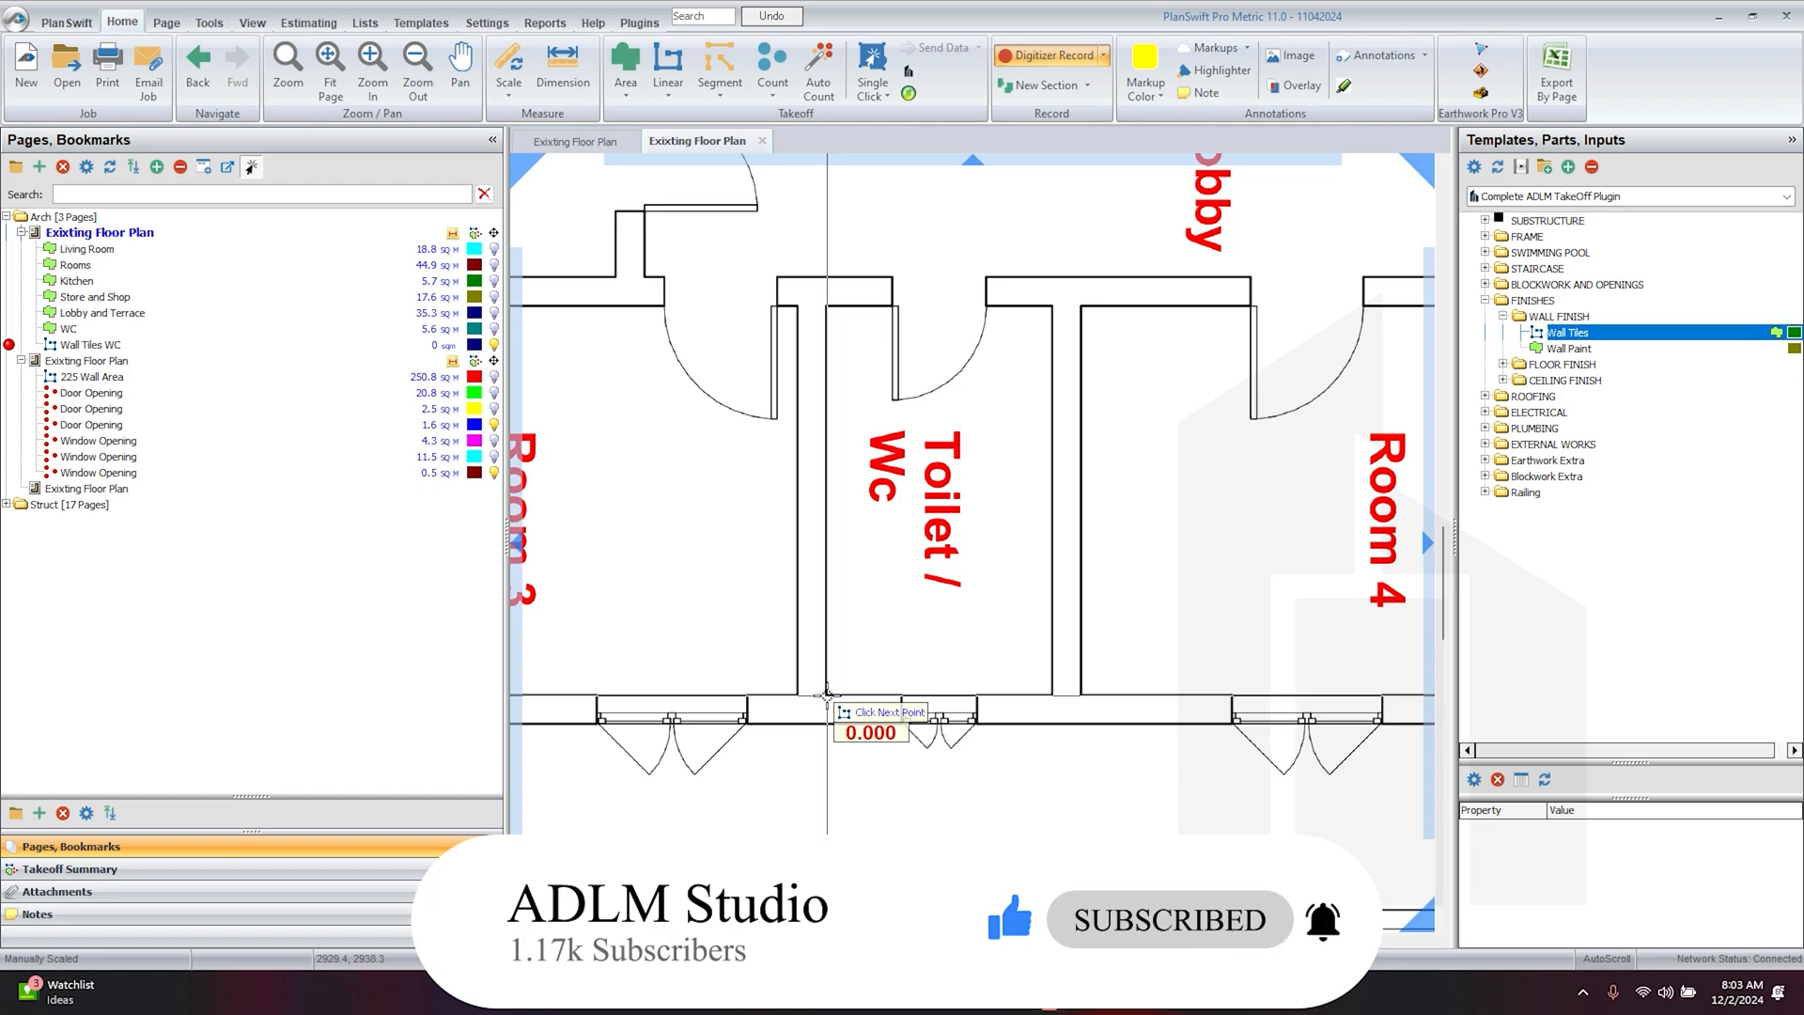
left_click(828, 305)
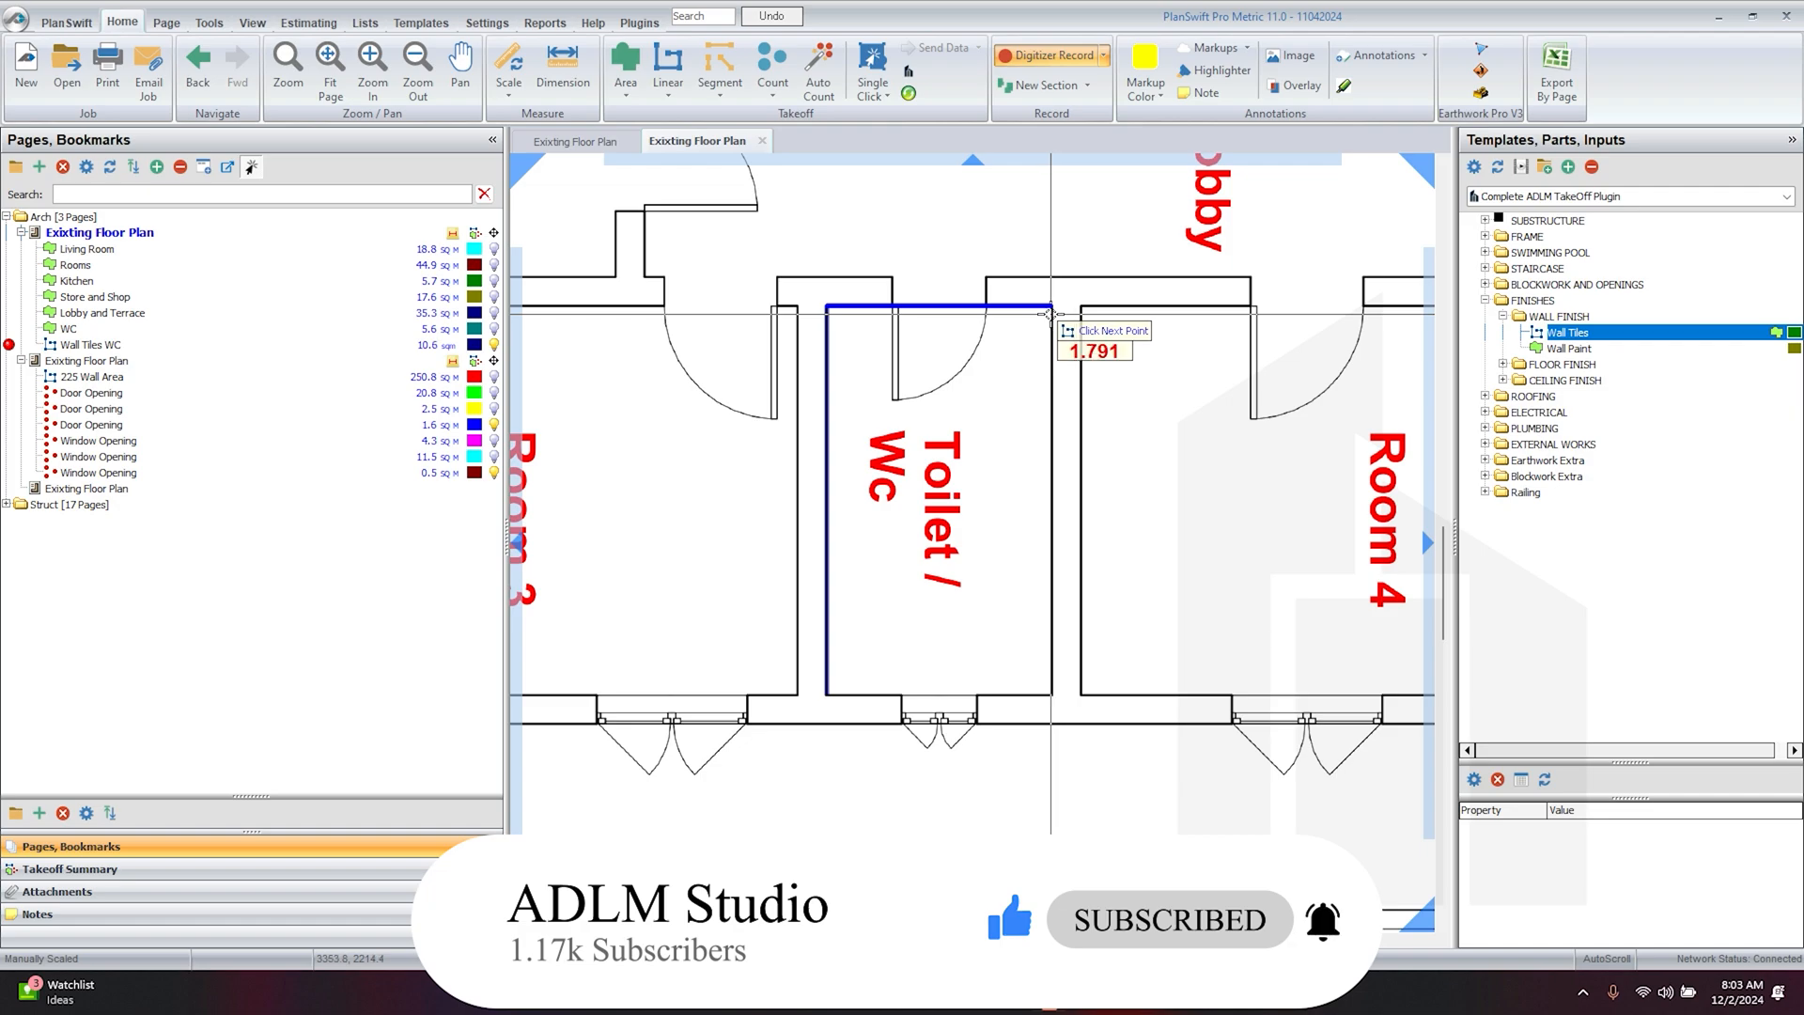
left_click(1051, 308)
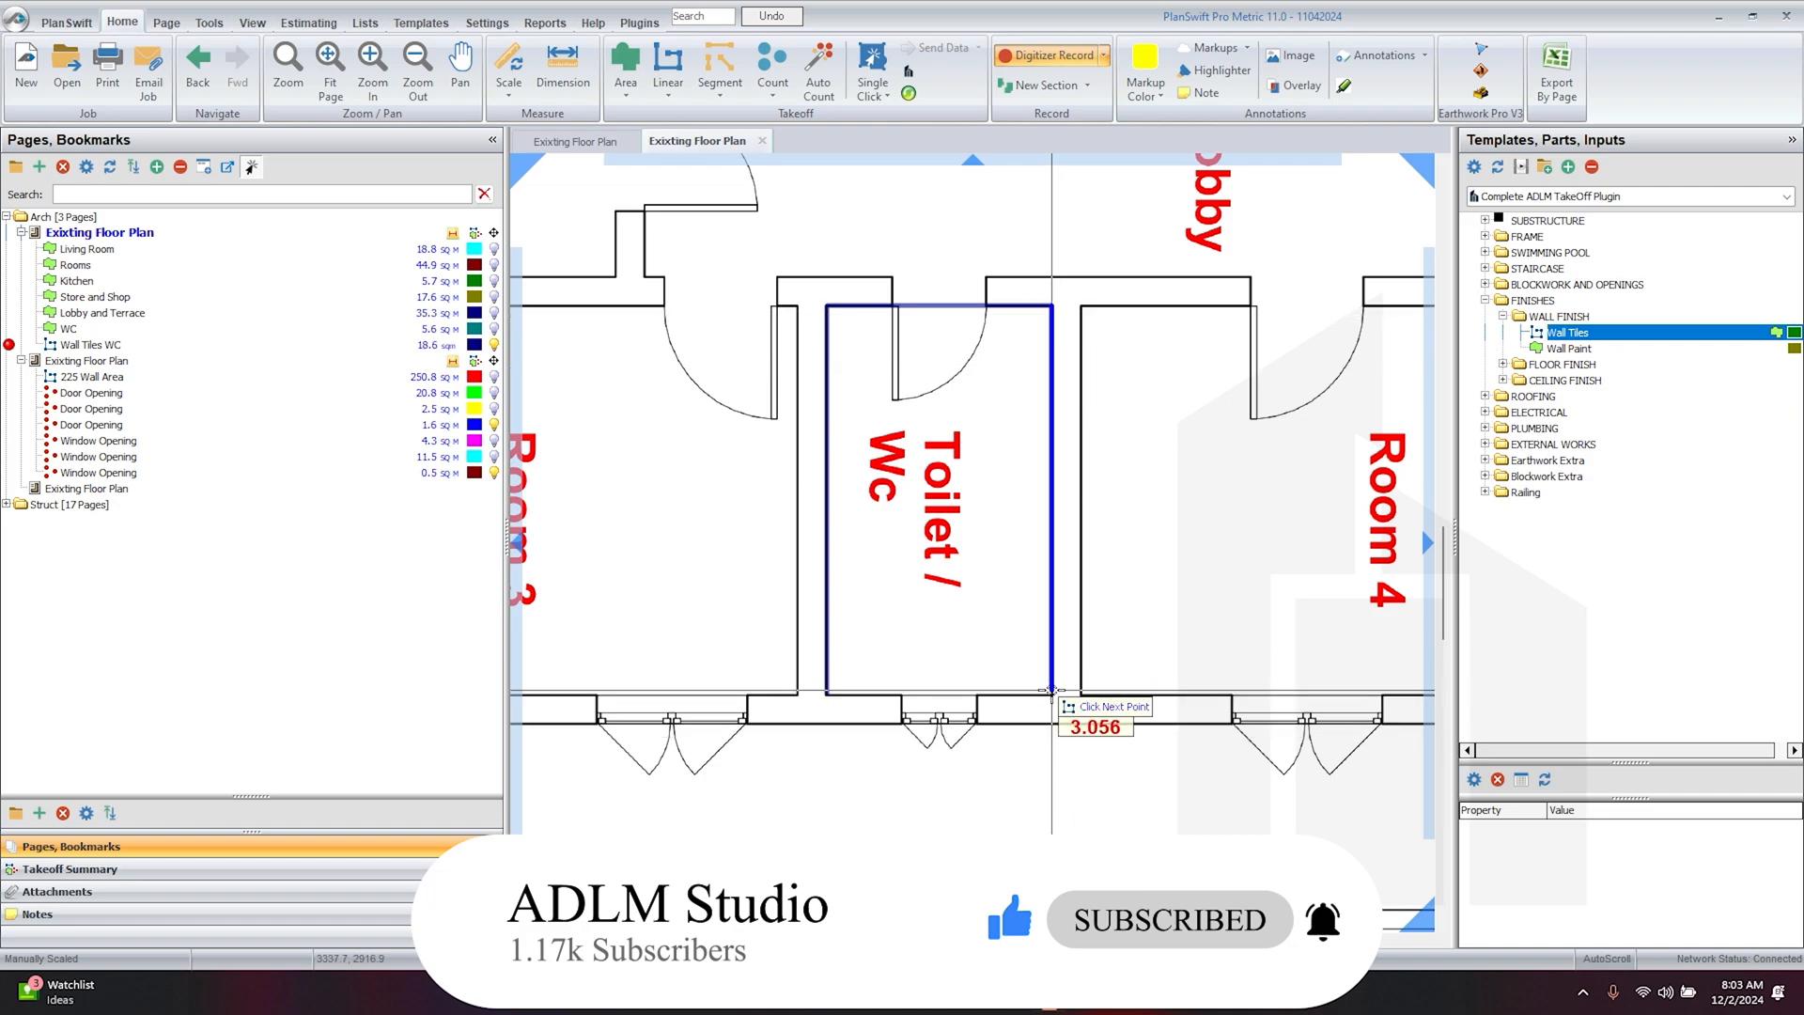
left_click(1051, 698)
double_click(826, 696)
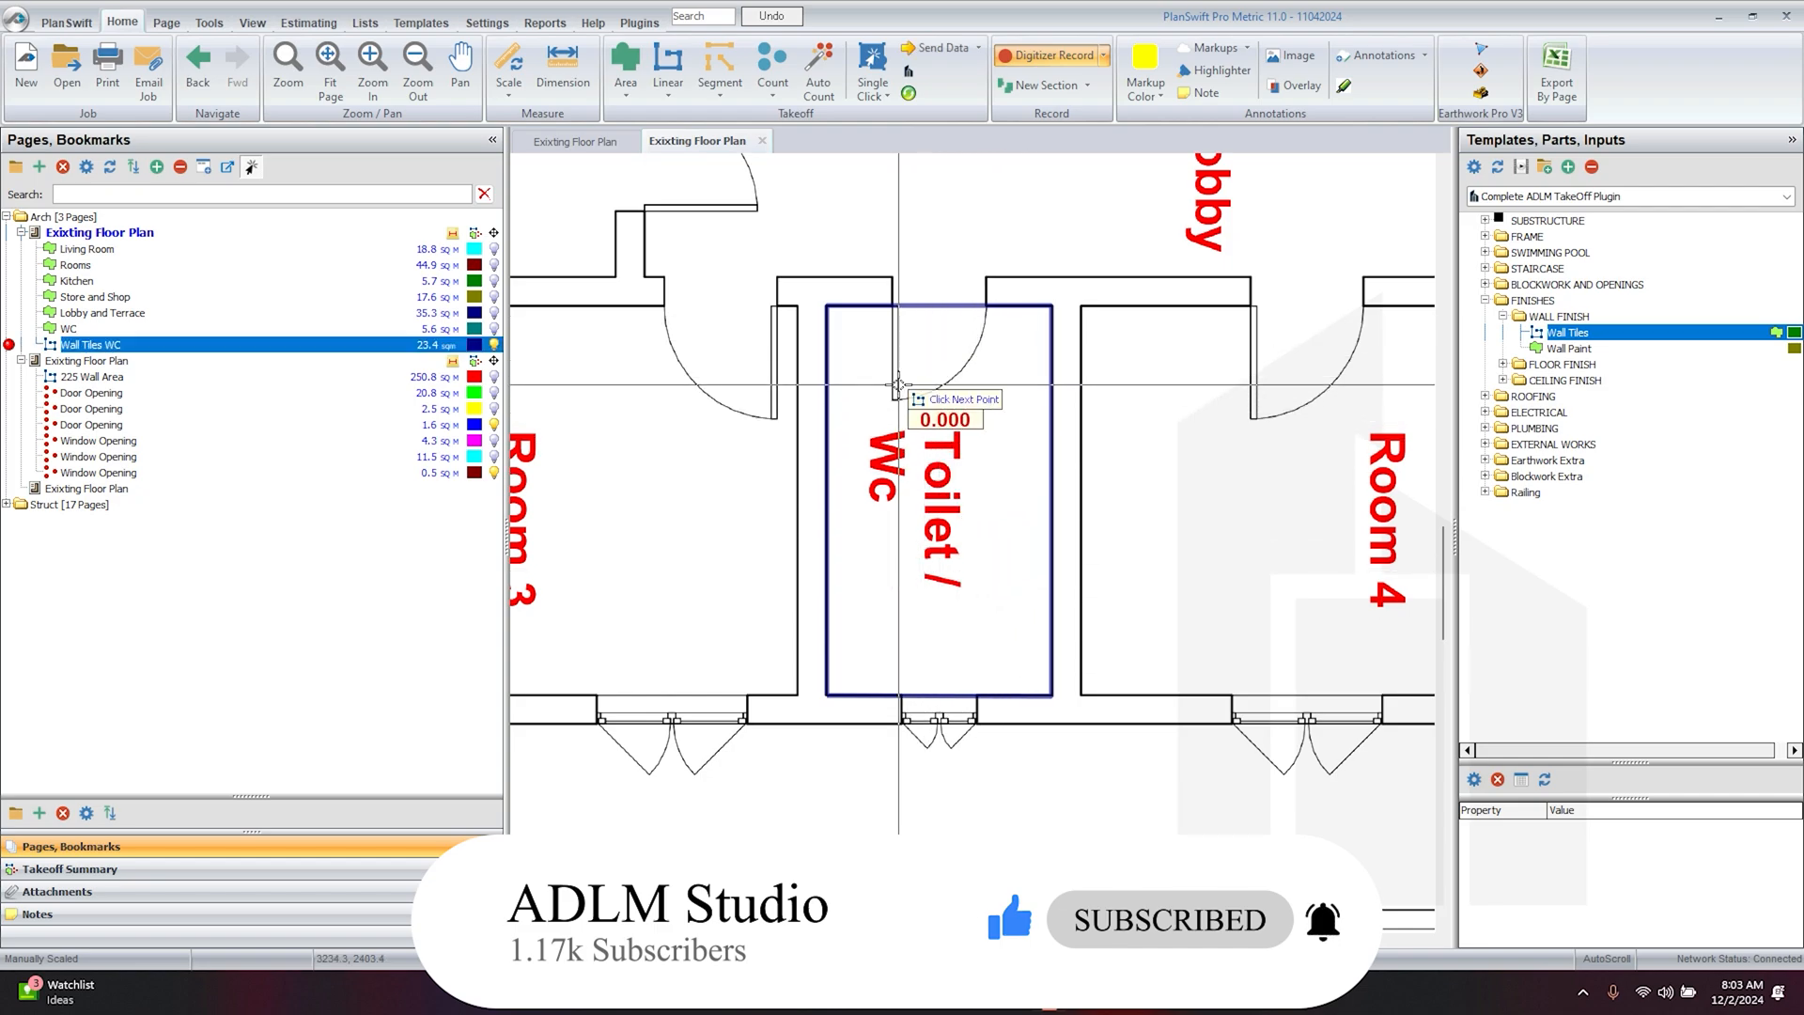
right_click(977, 460)
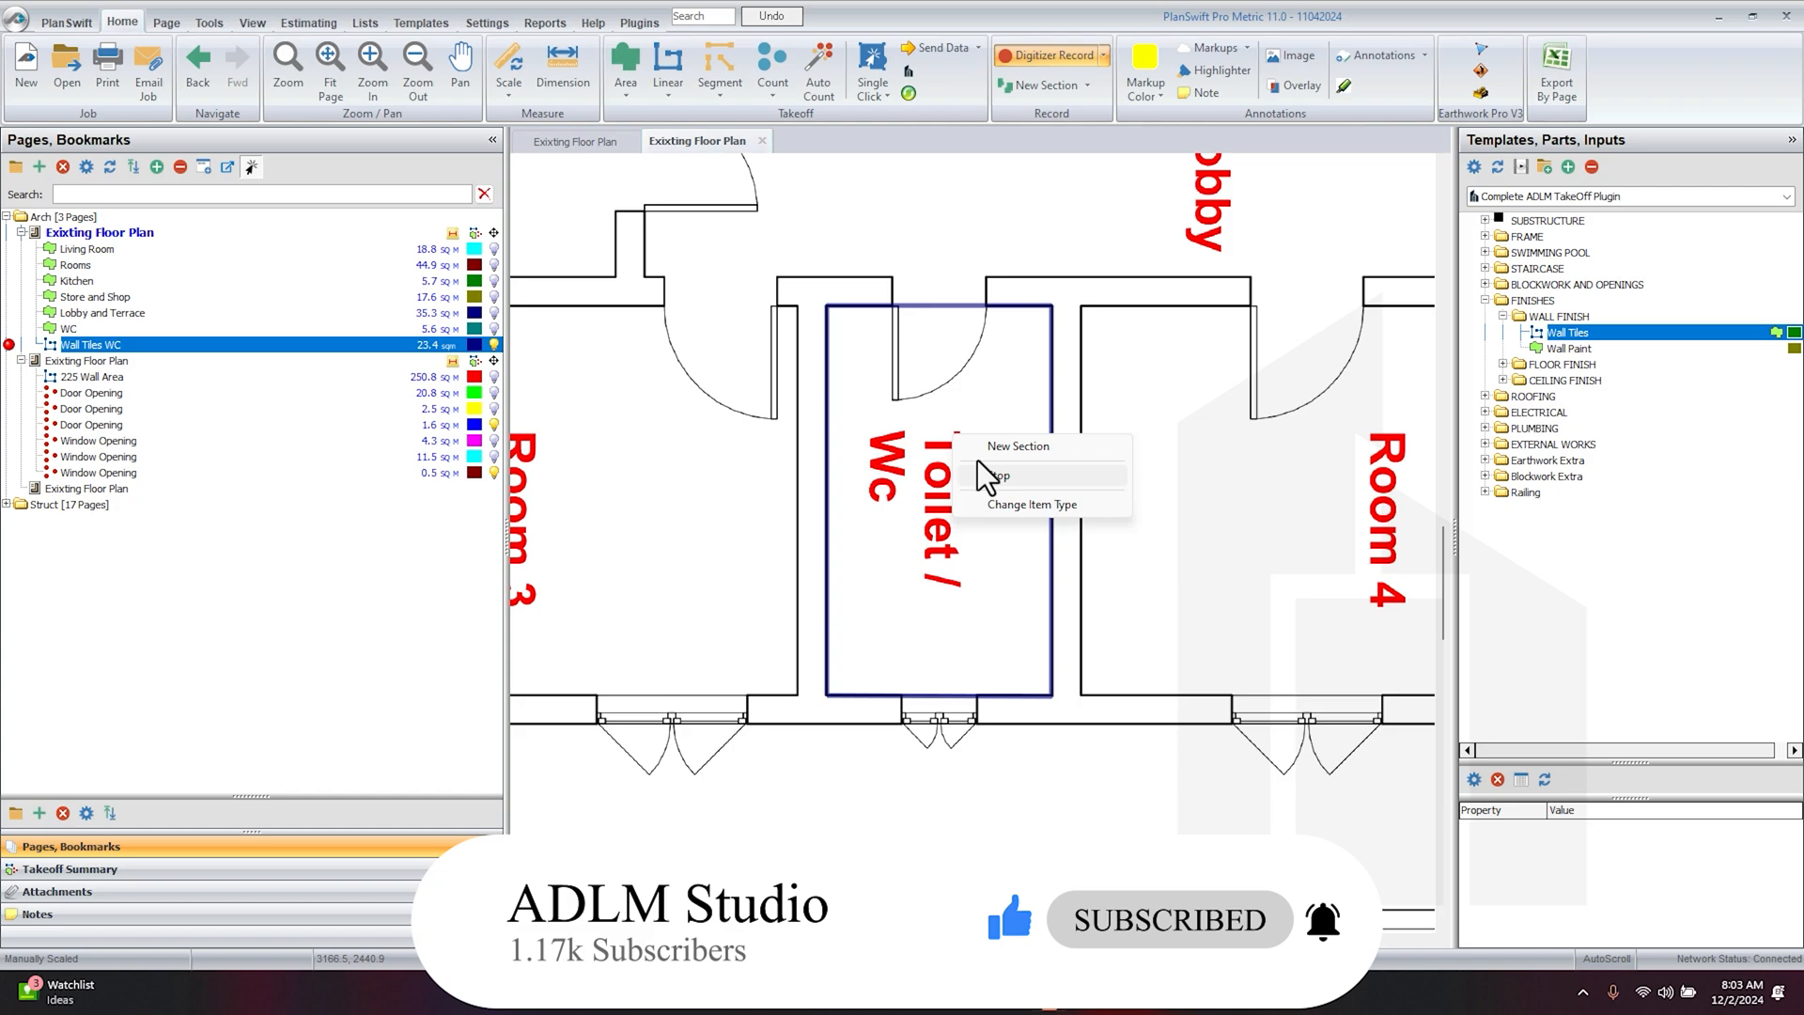
left_click(996, 478)
scroll(996, 478, "down", 3)
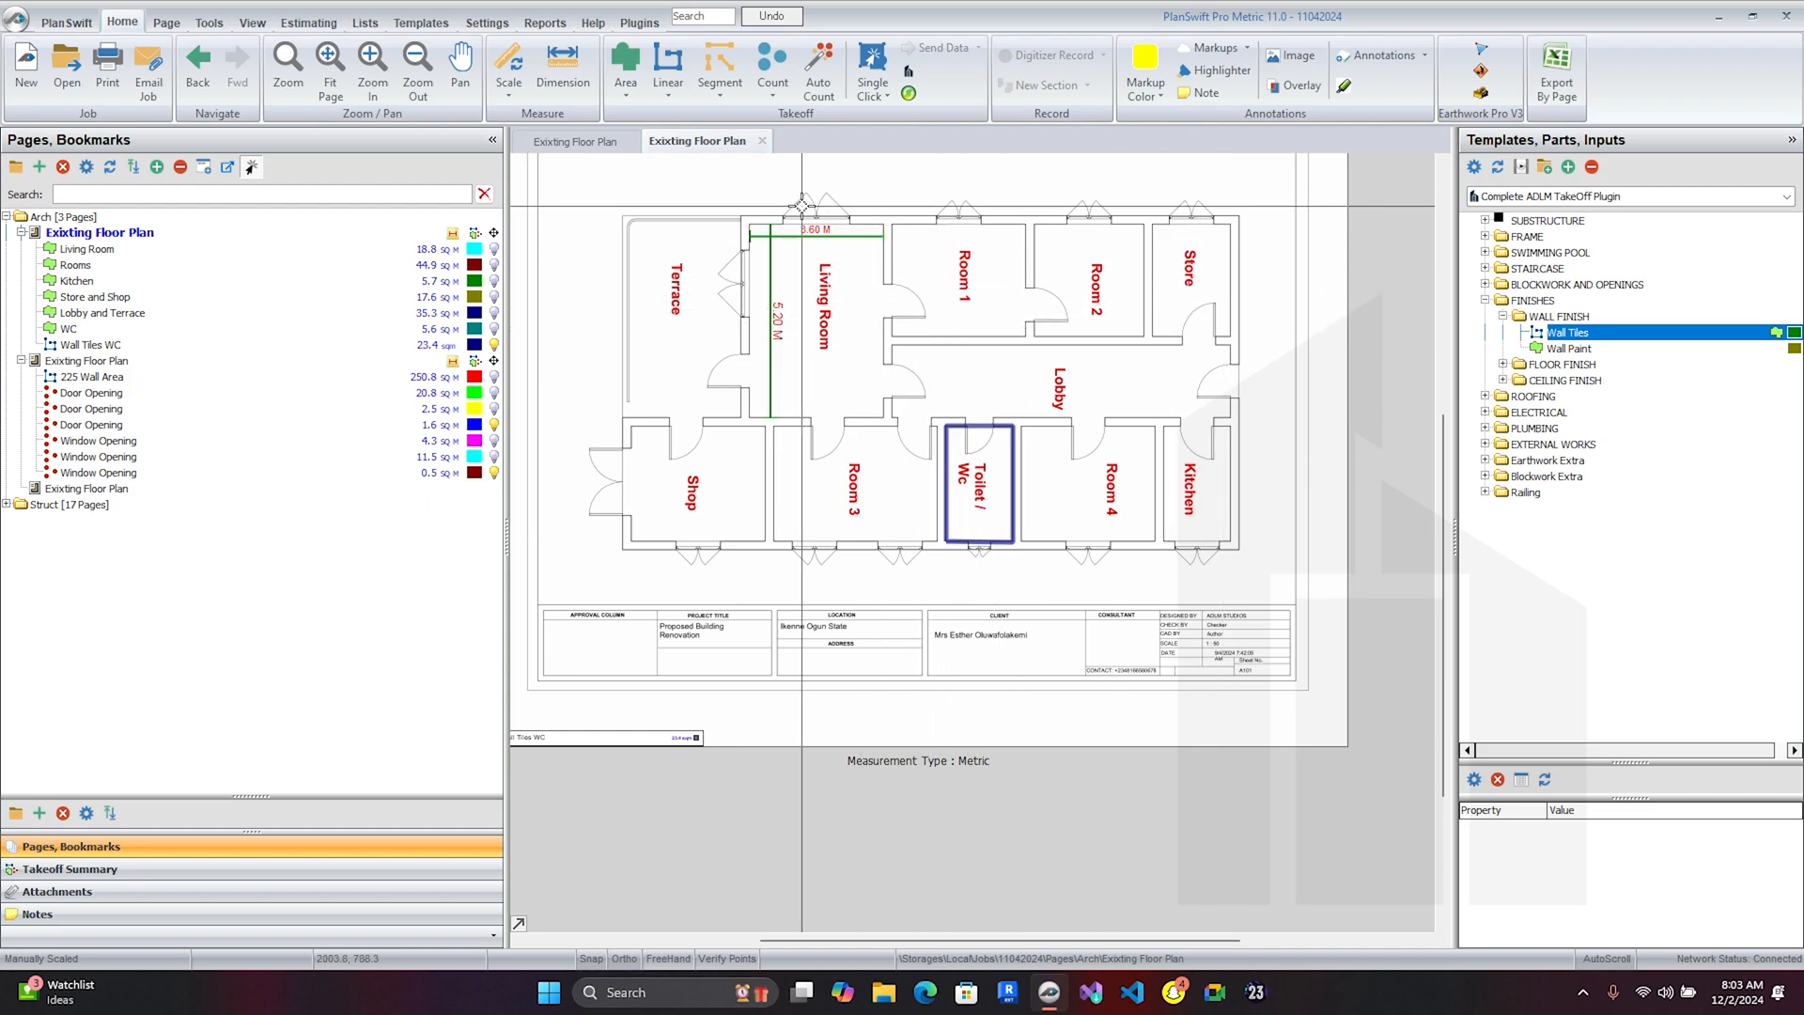
- Open the ADLM takeoff plugin window over the plan and list the takeoff items in the Finishes folder
left_click(908, 73)
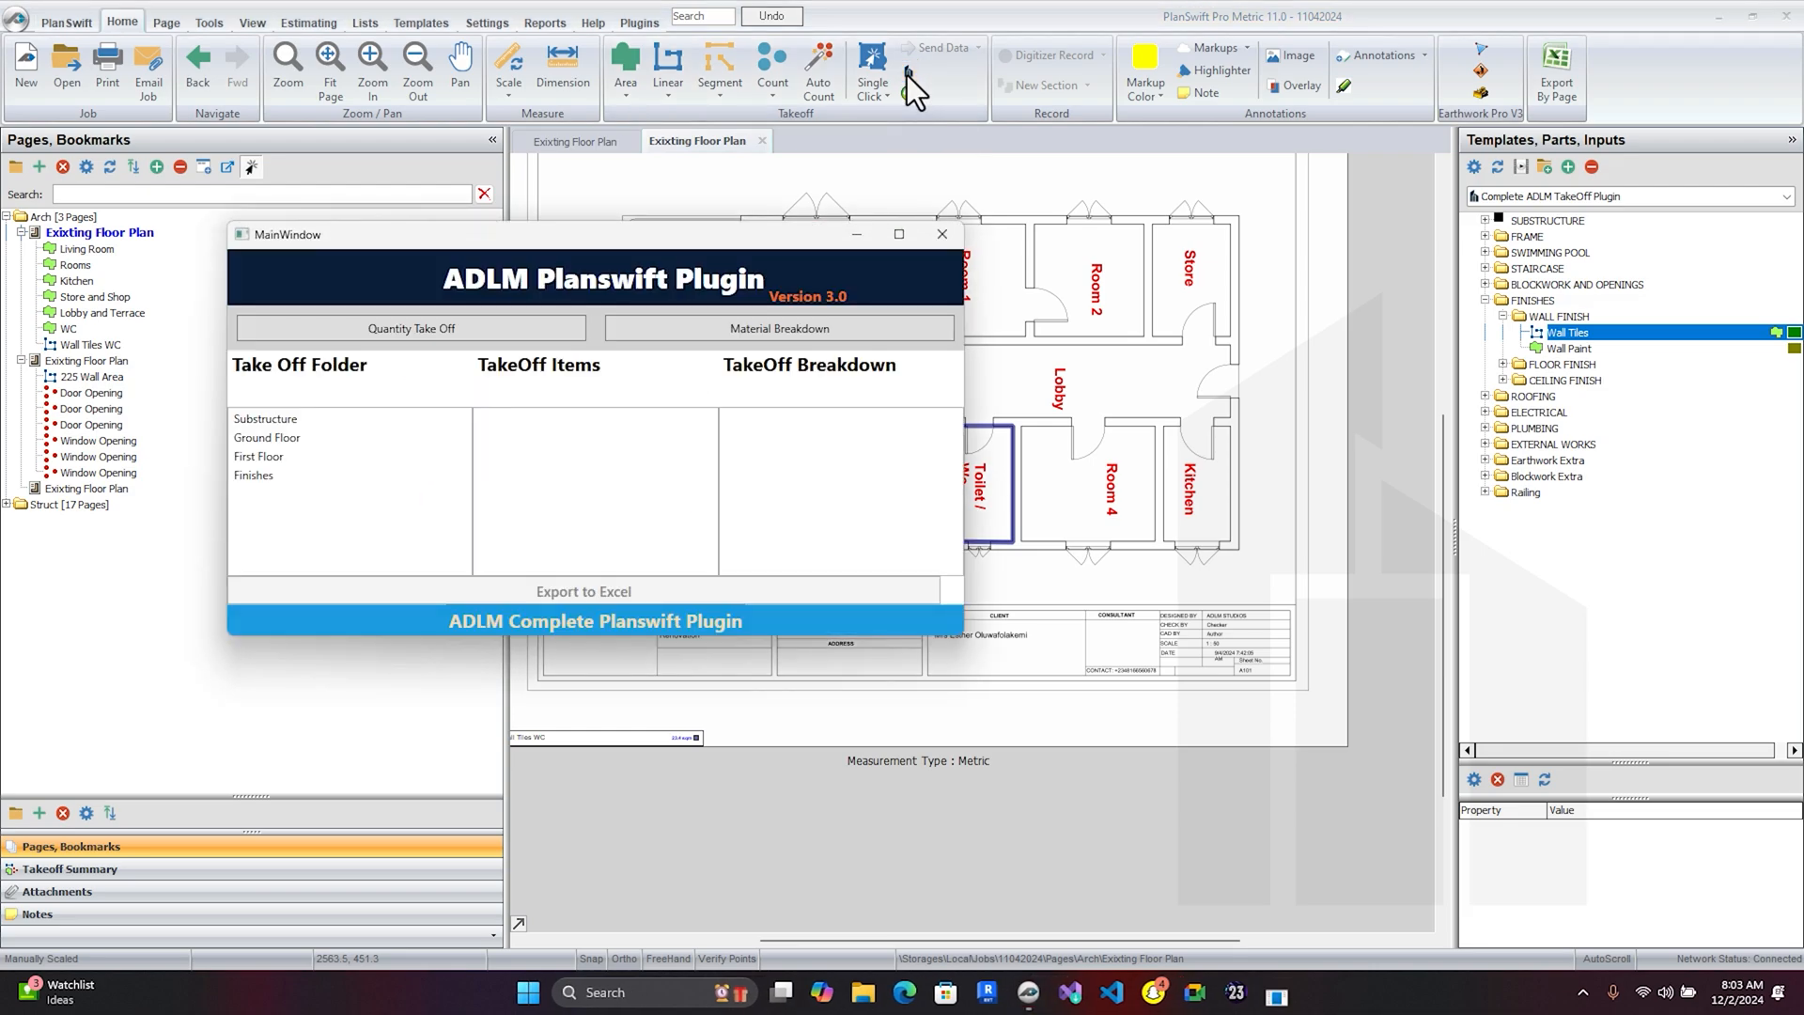
left_click_drag(685, 237, 1104, 165)
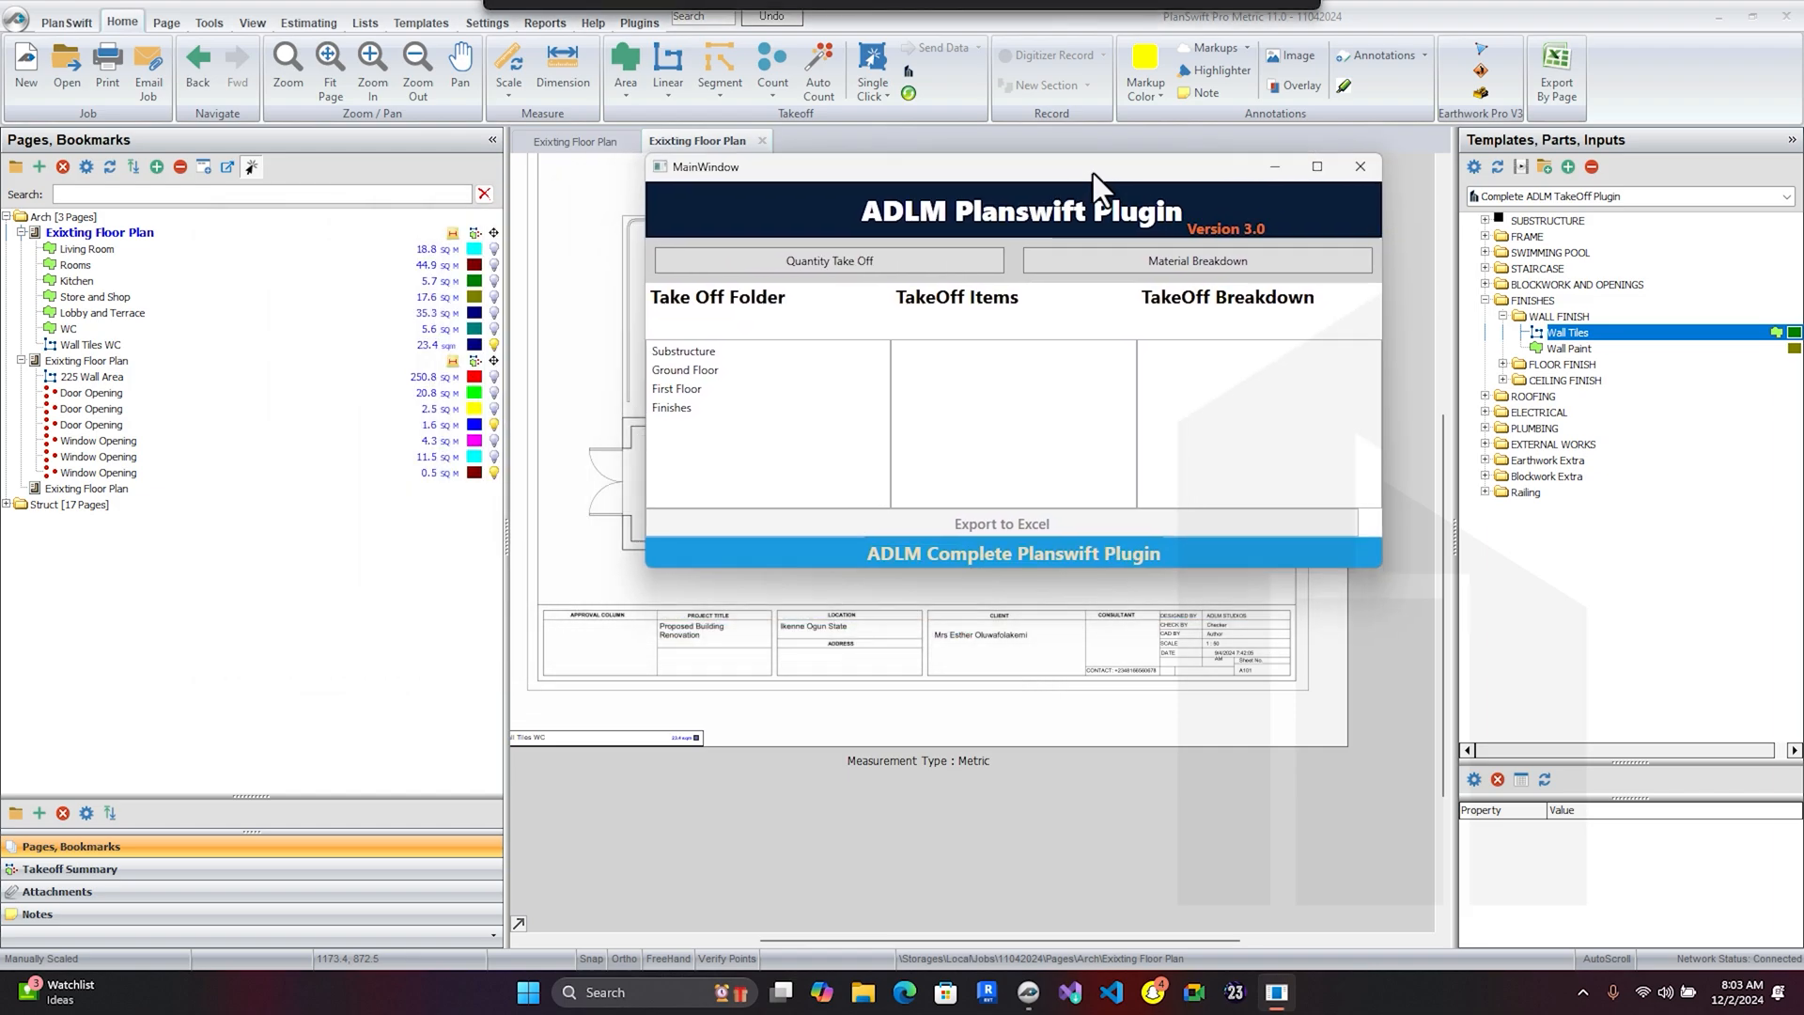
left_click(710, 403)
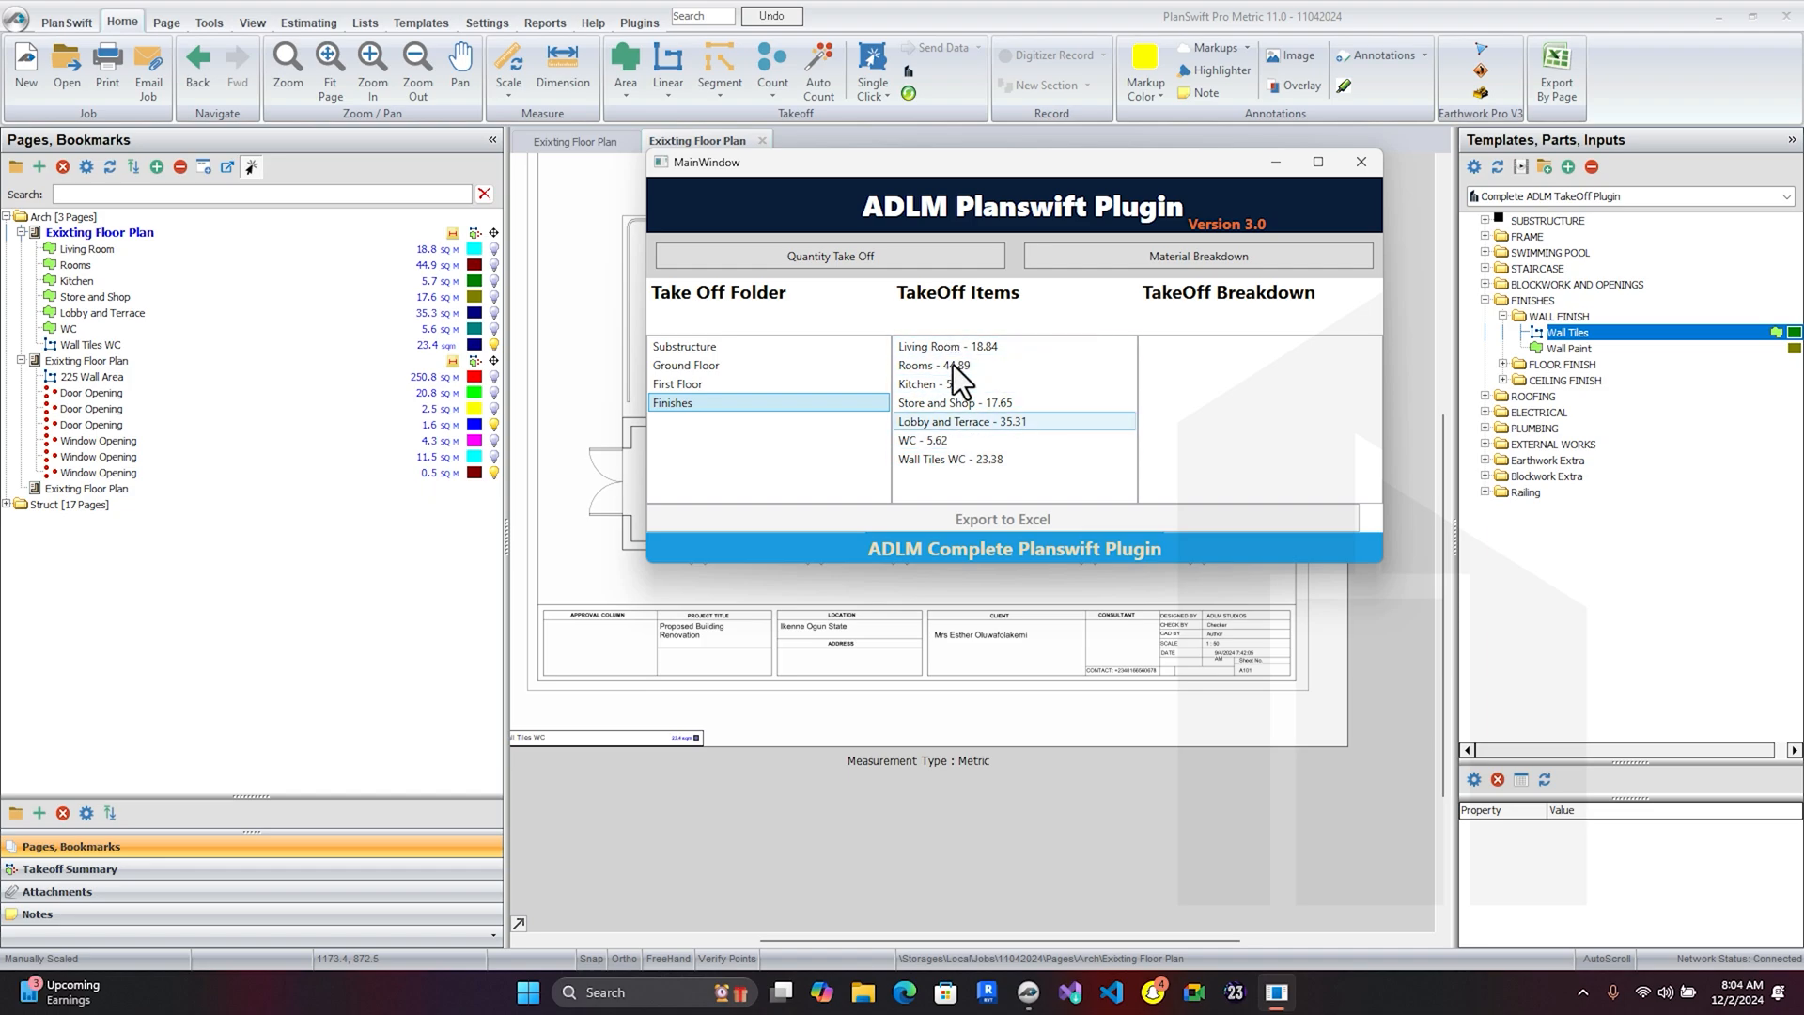
- Review the takeoff breakdowns of the finishes items, including the living room, rooms, store and shop, WC and WC wall tiles
left_click(982, 344)
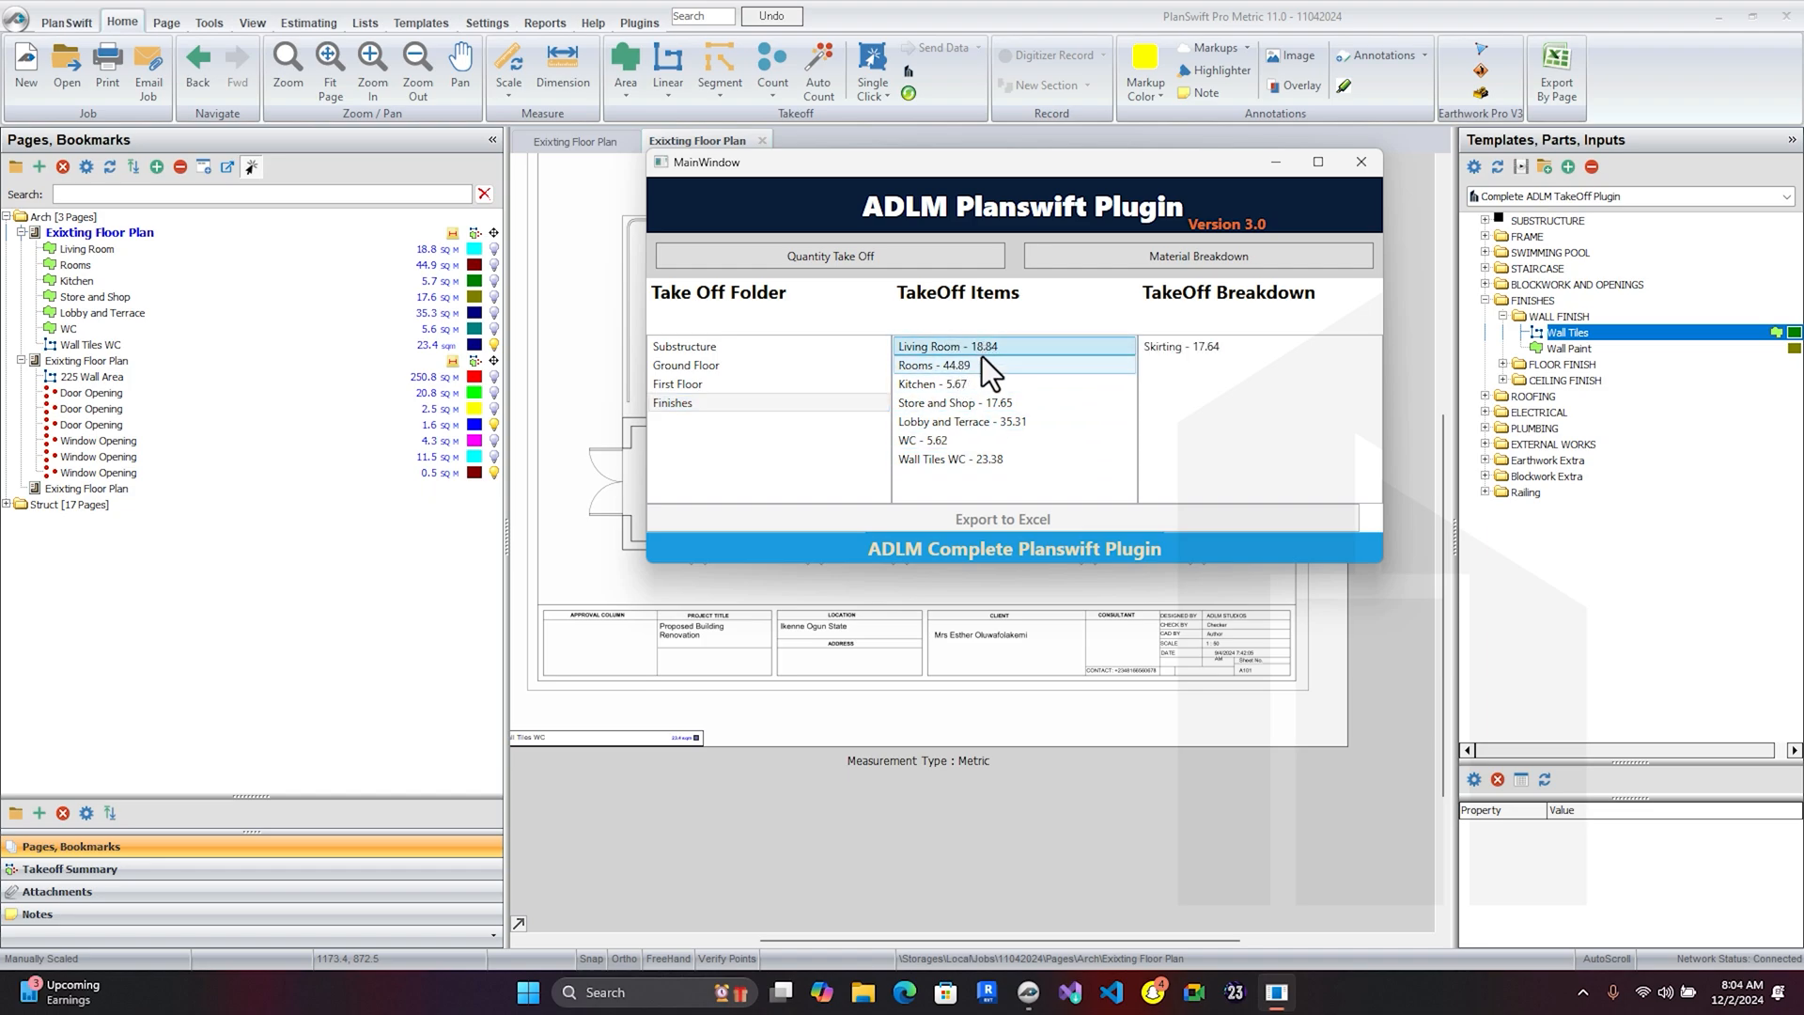
left_click(979, 403)
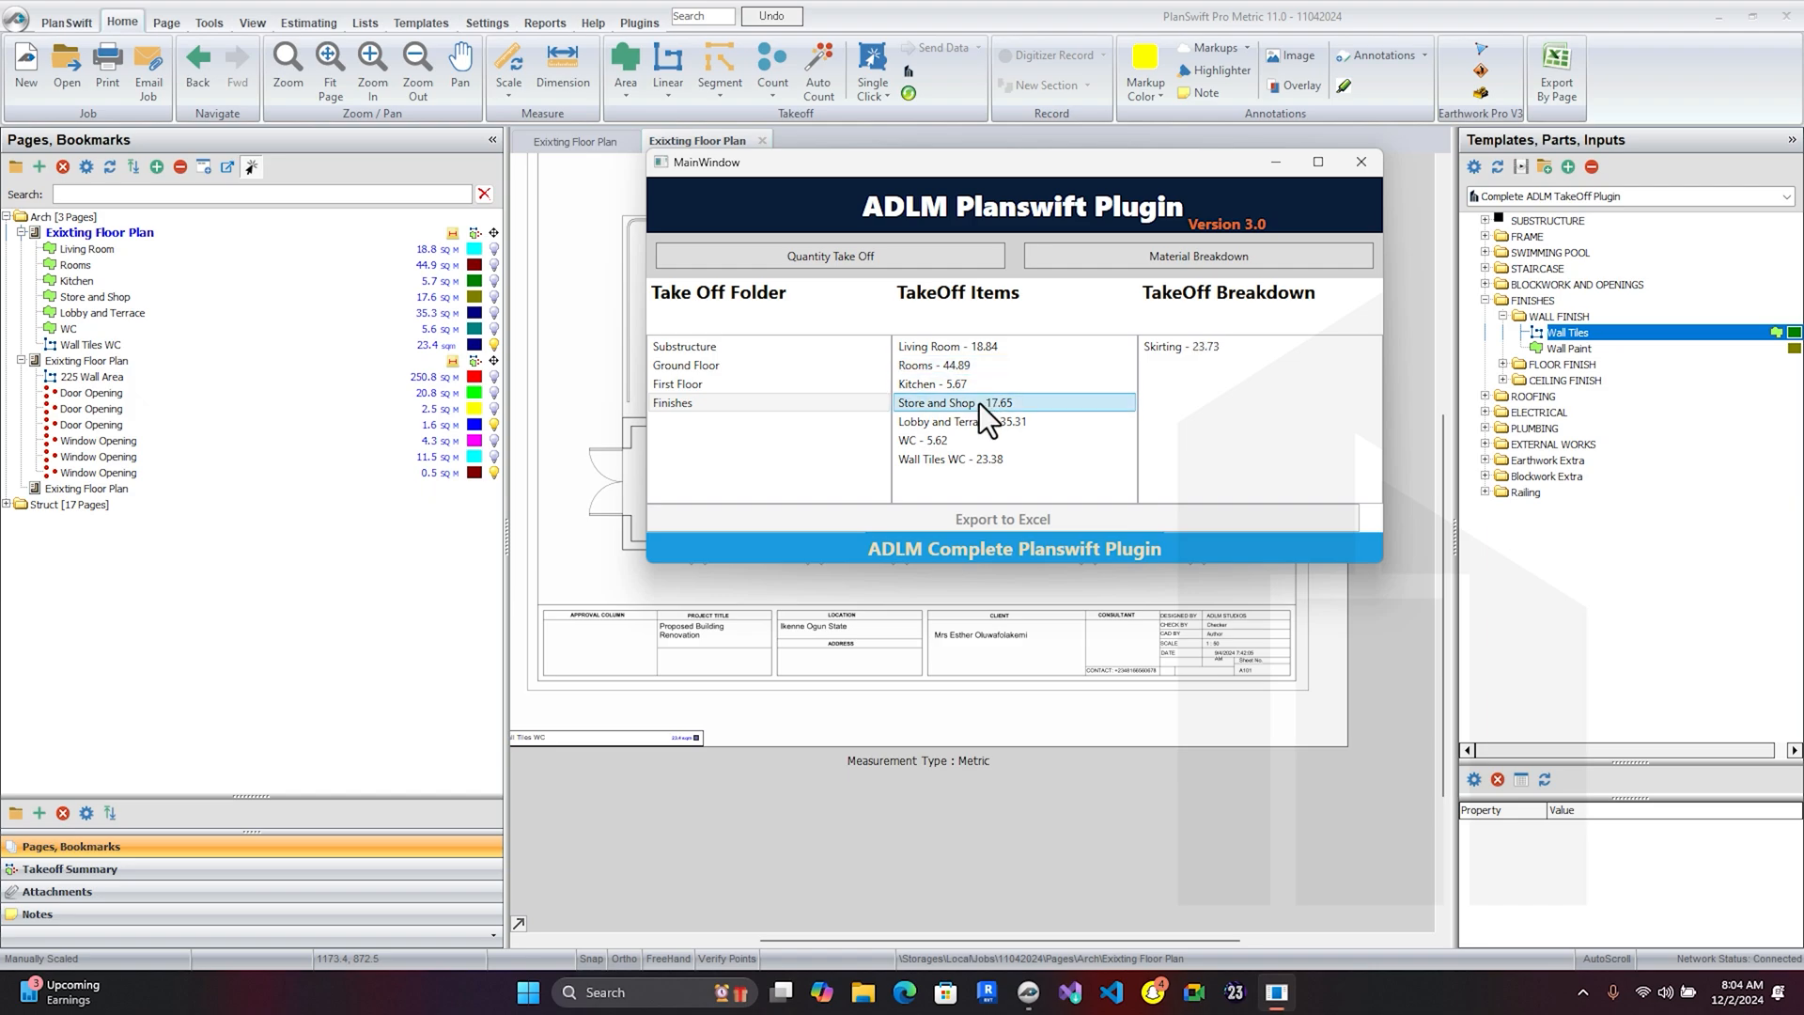
left_click(989, 423)
left_click(980, 438)
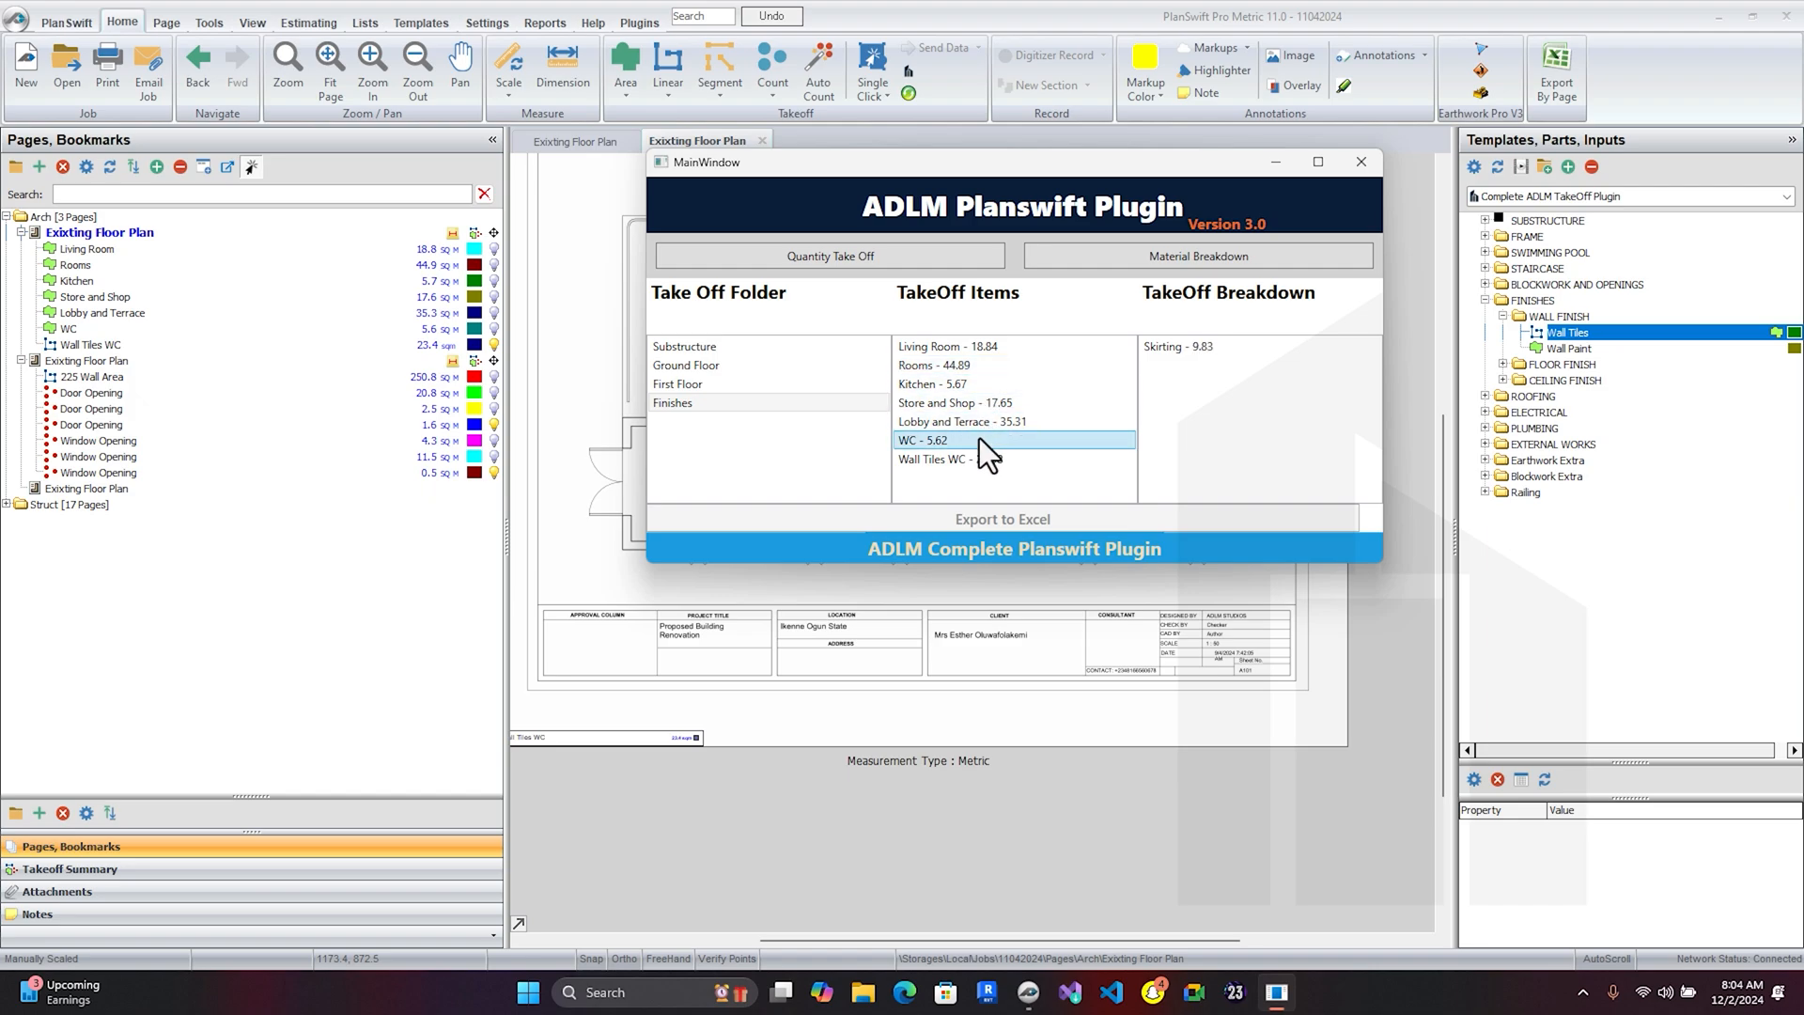
left_click(987, 454)
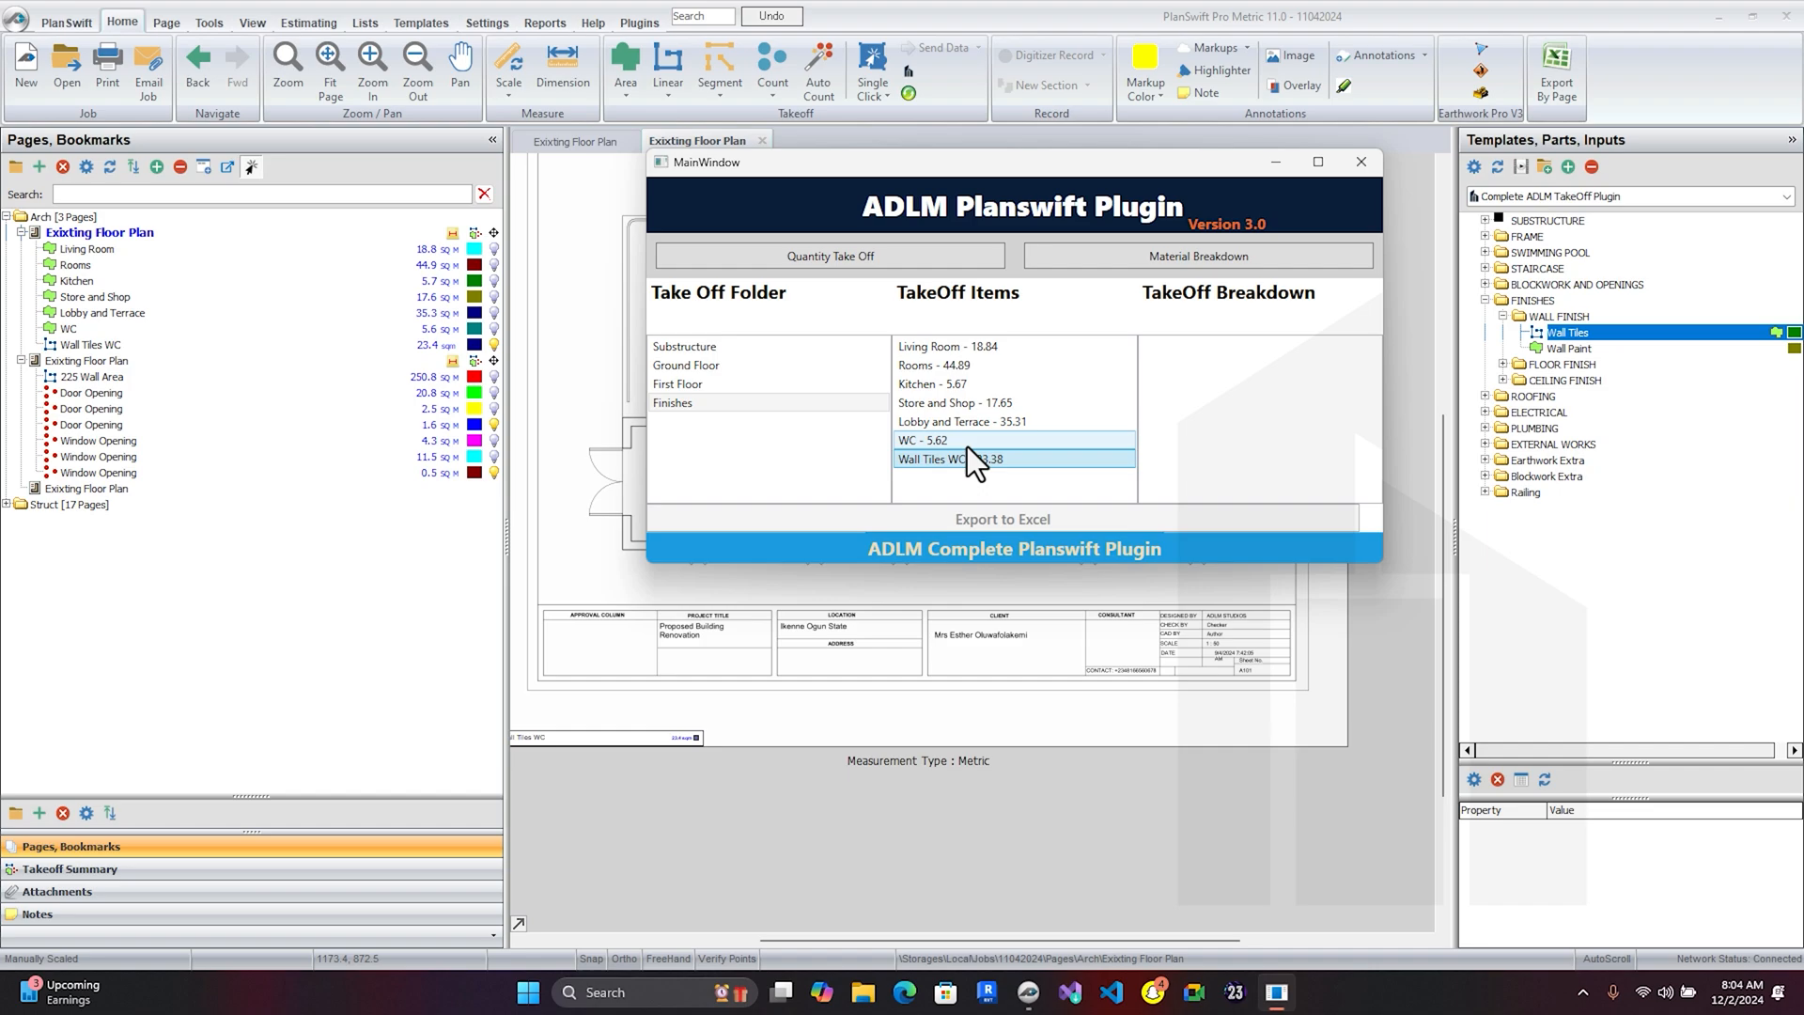
left_click(967, 446)
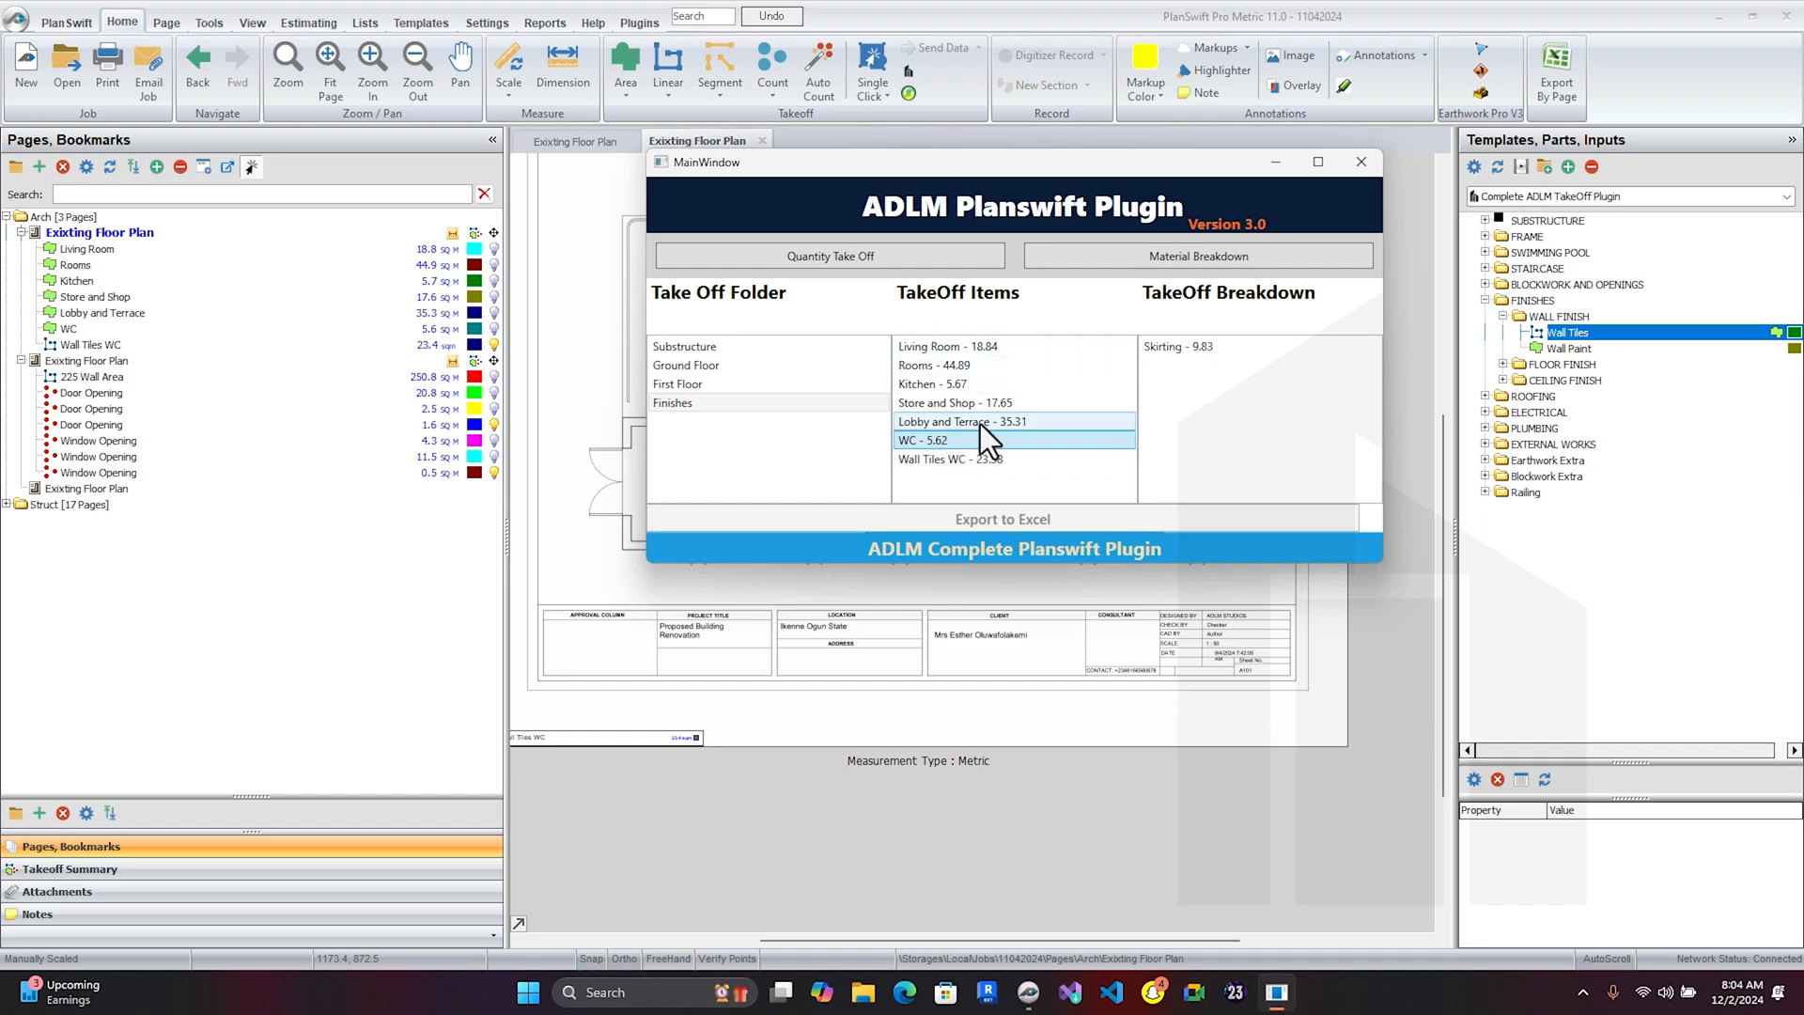
left_click(990, 408)
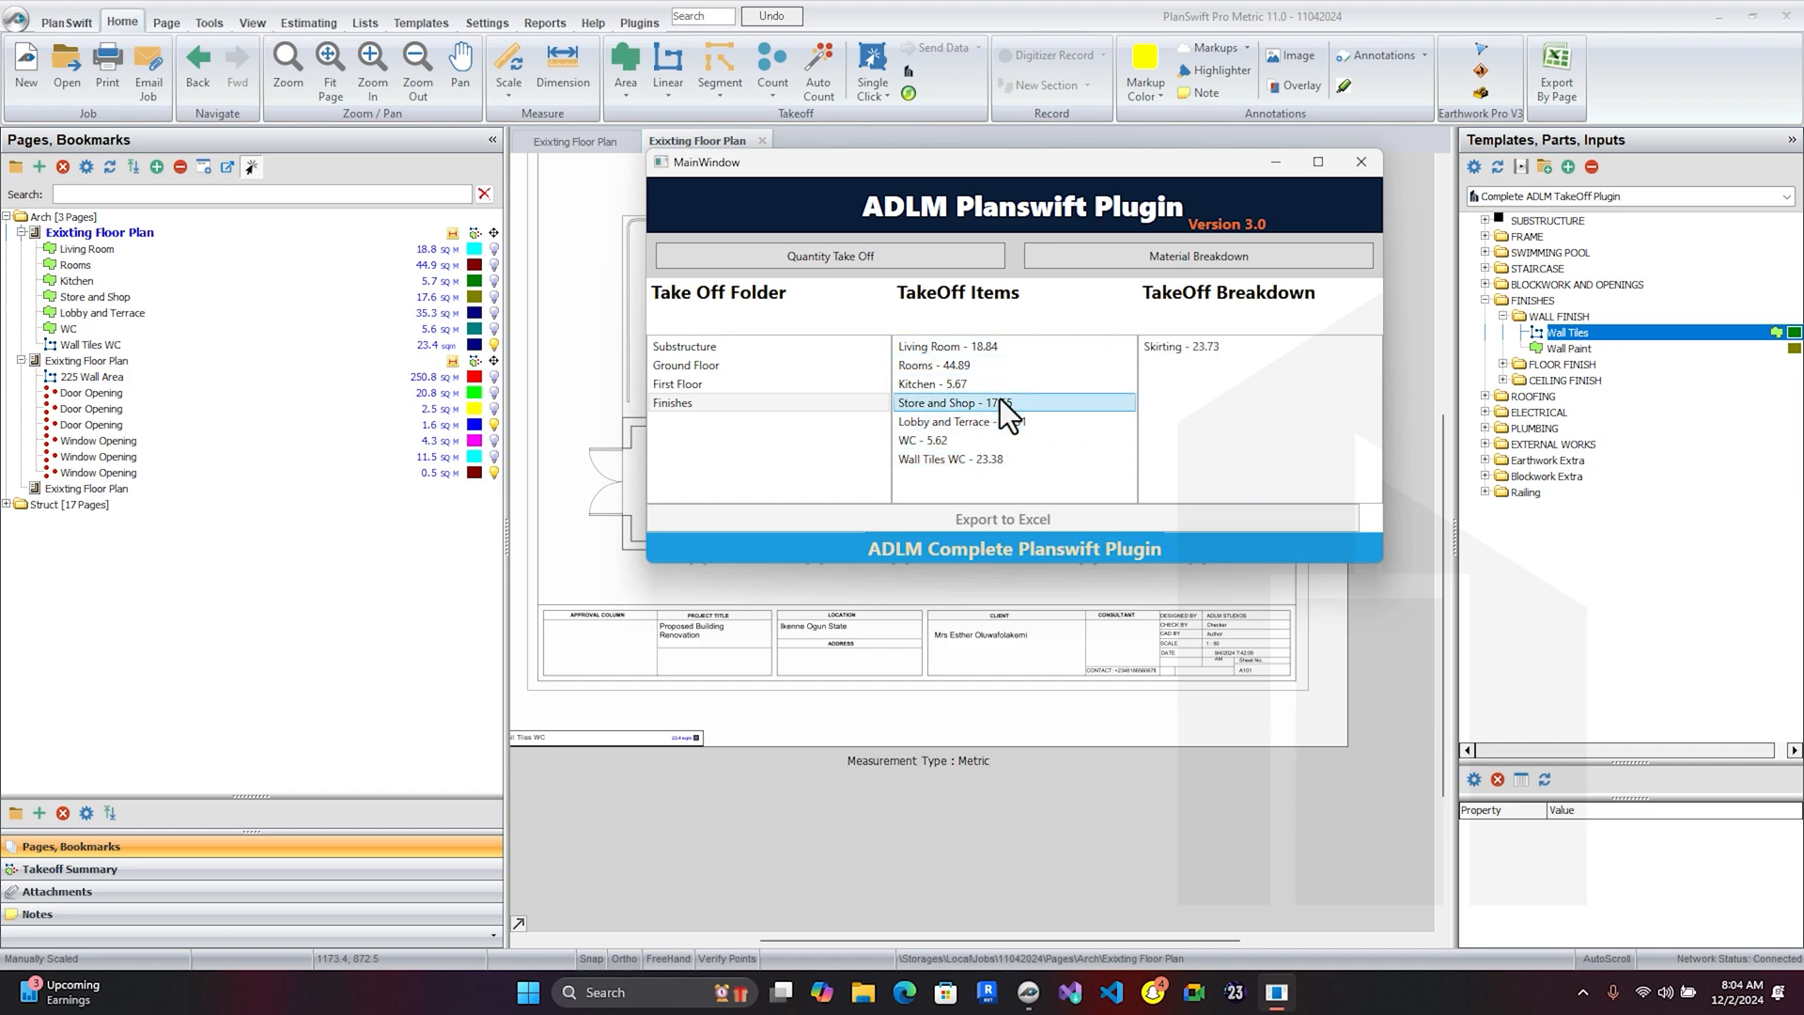
left_click(990, 391)
left_click(979, 368)
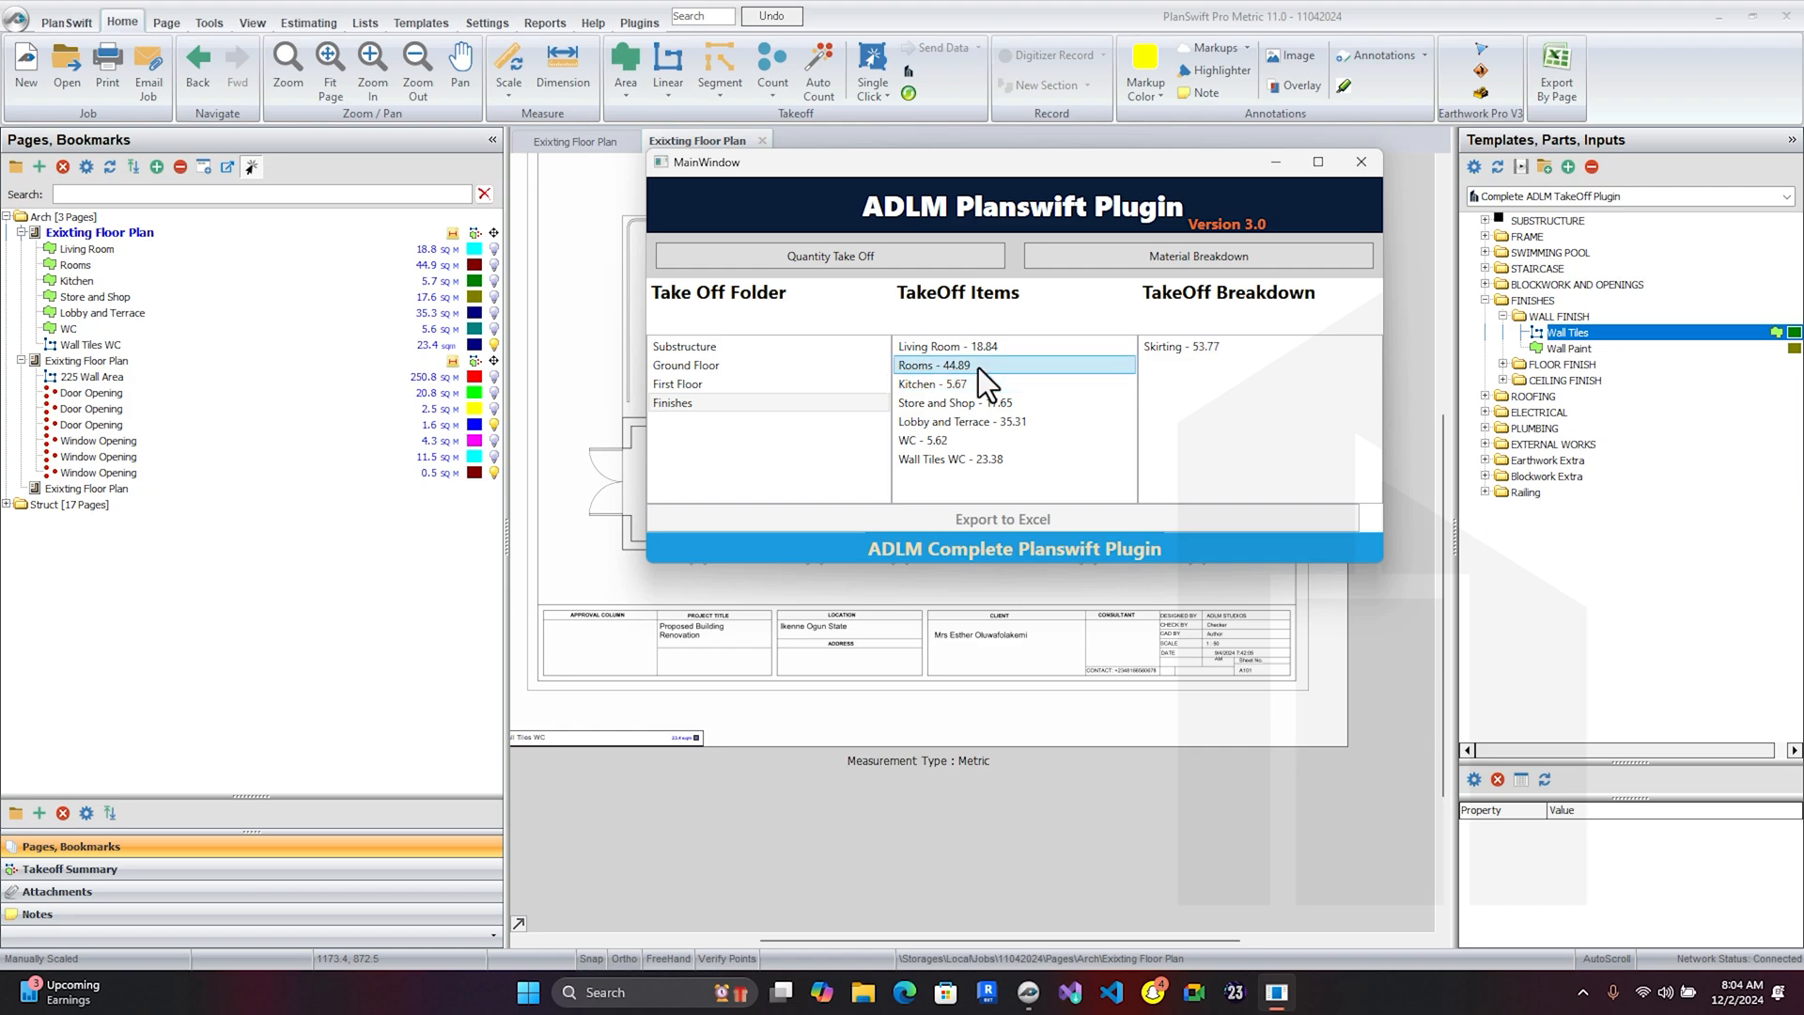
left_click(983, 352)
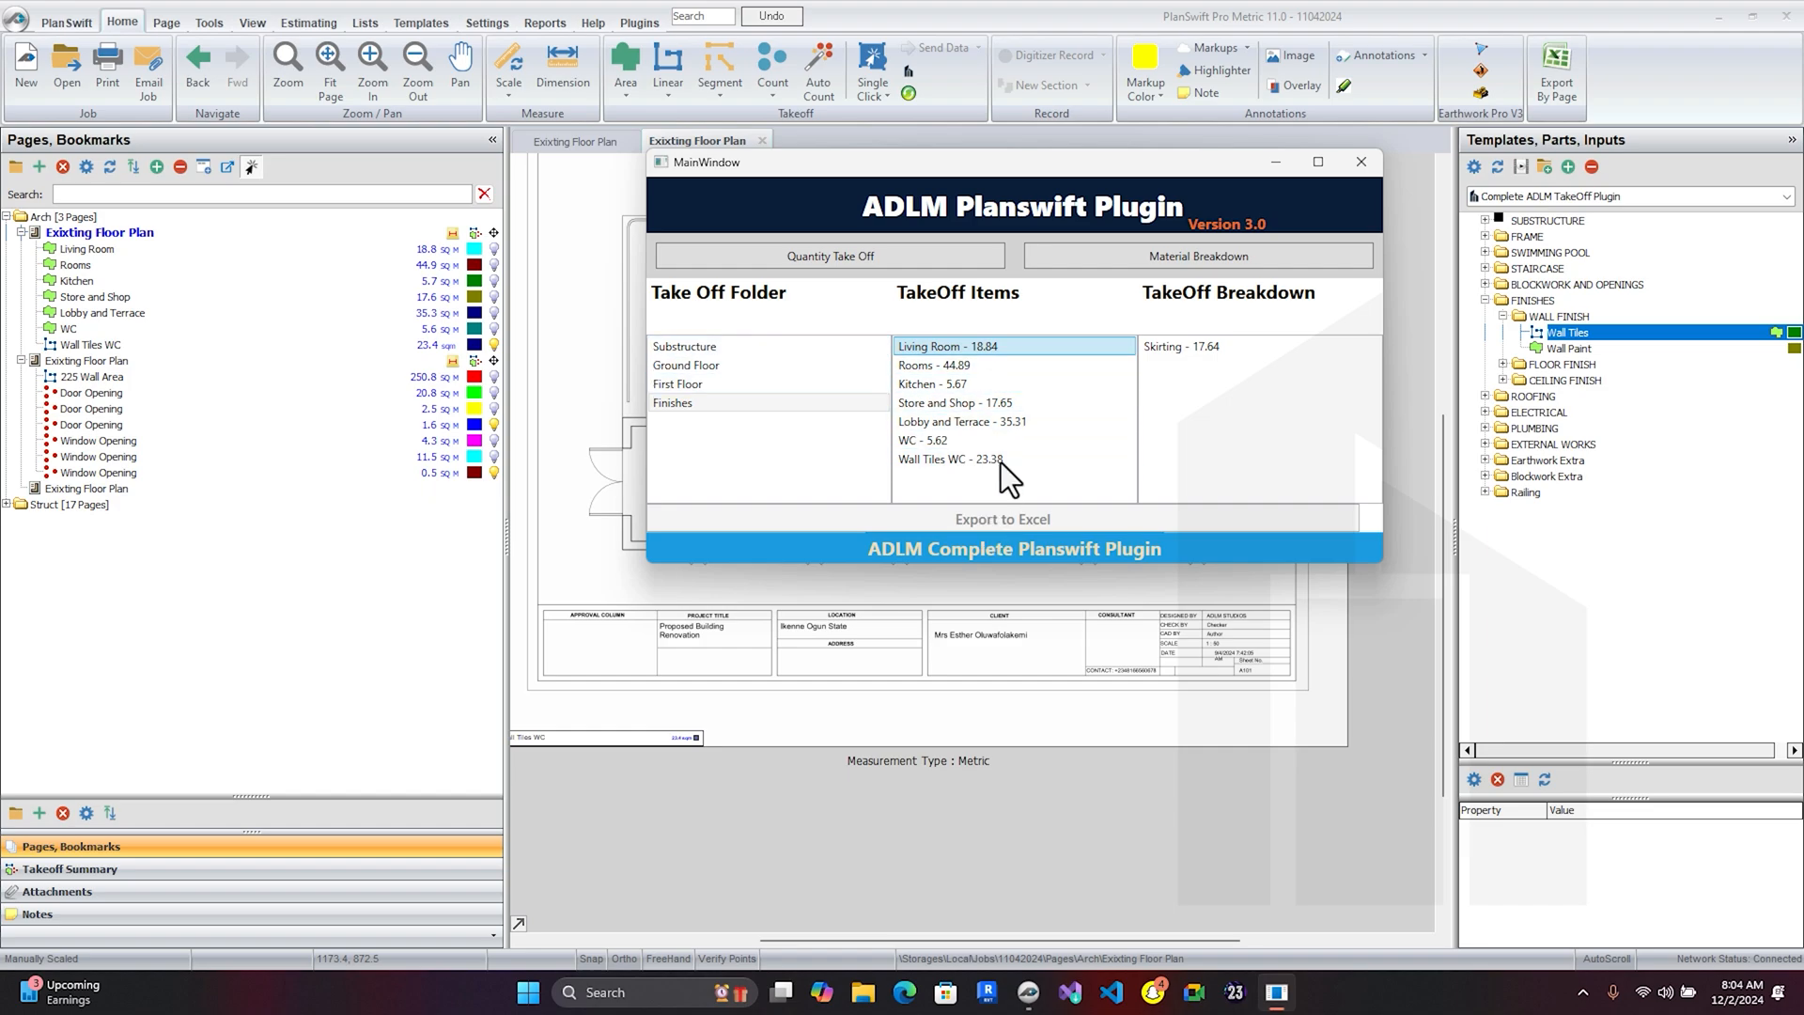
- Switch the plugin to the material breakdown, list the Substructure items and enlarge the window to show more of them
left_click(1108, 258)
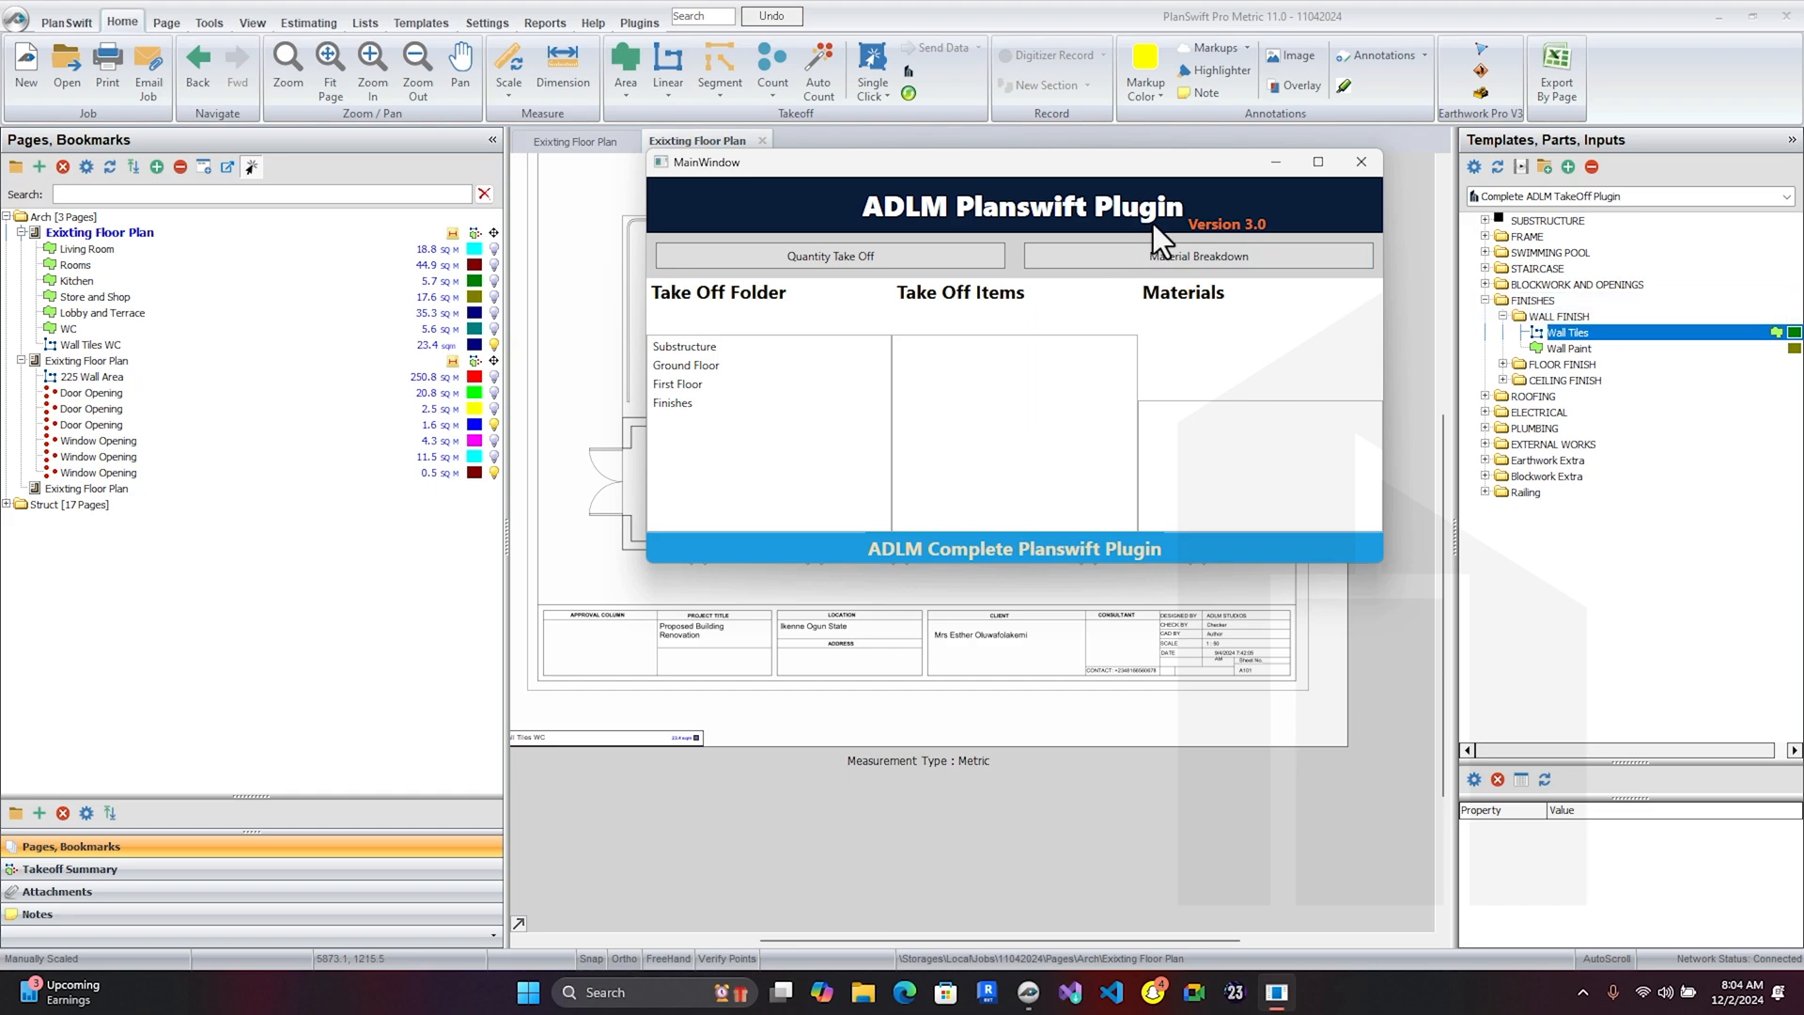
left_click(738, 347)
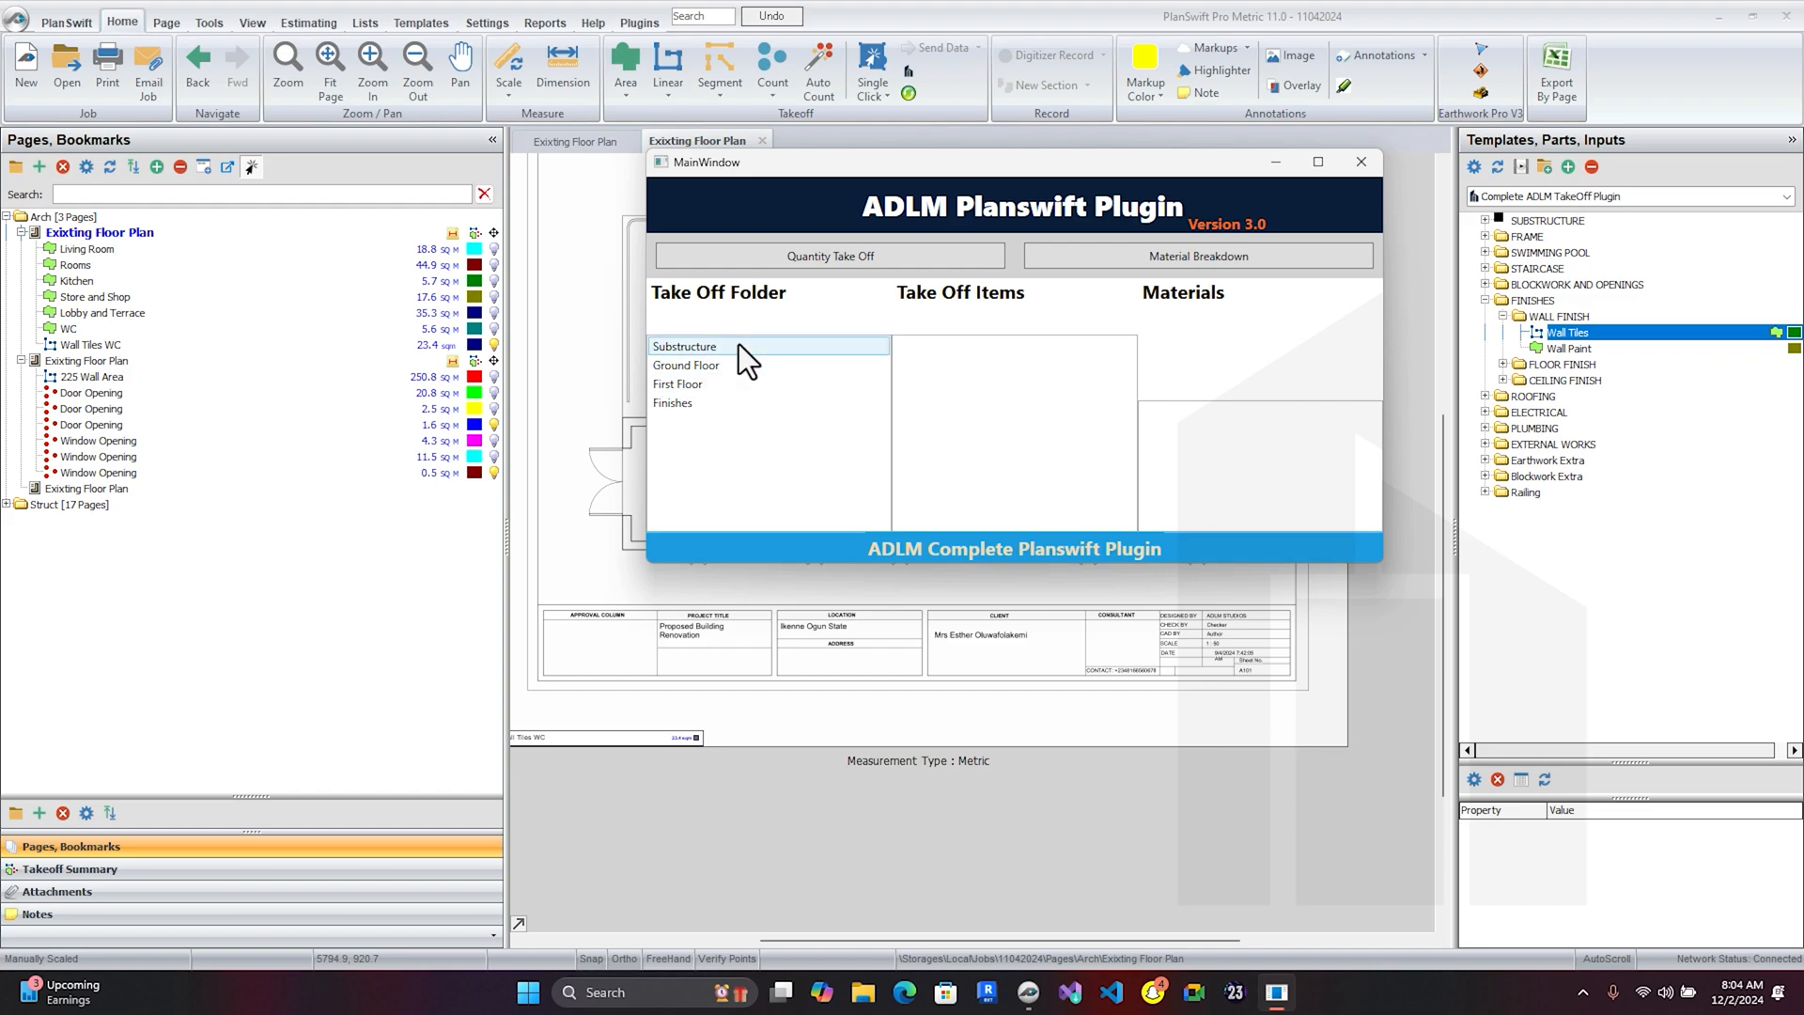
left_click(739, 346)
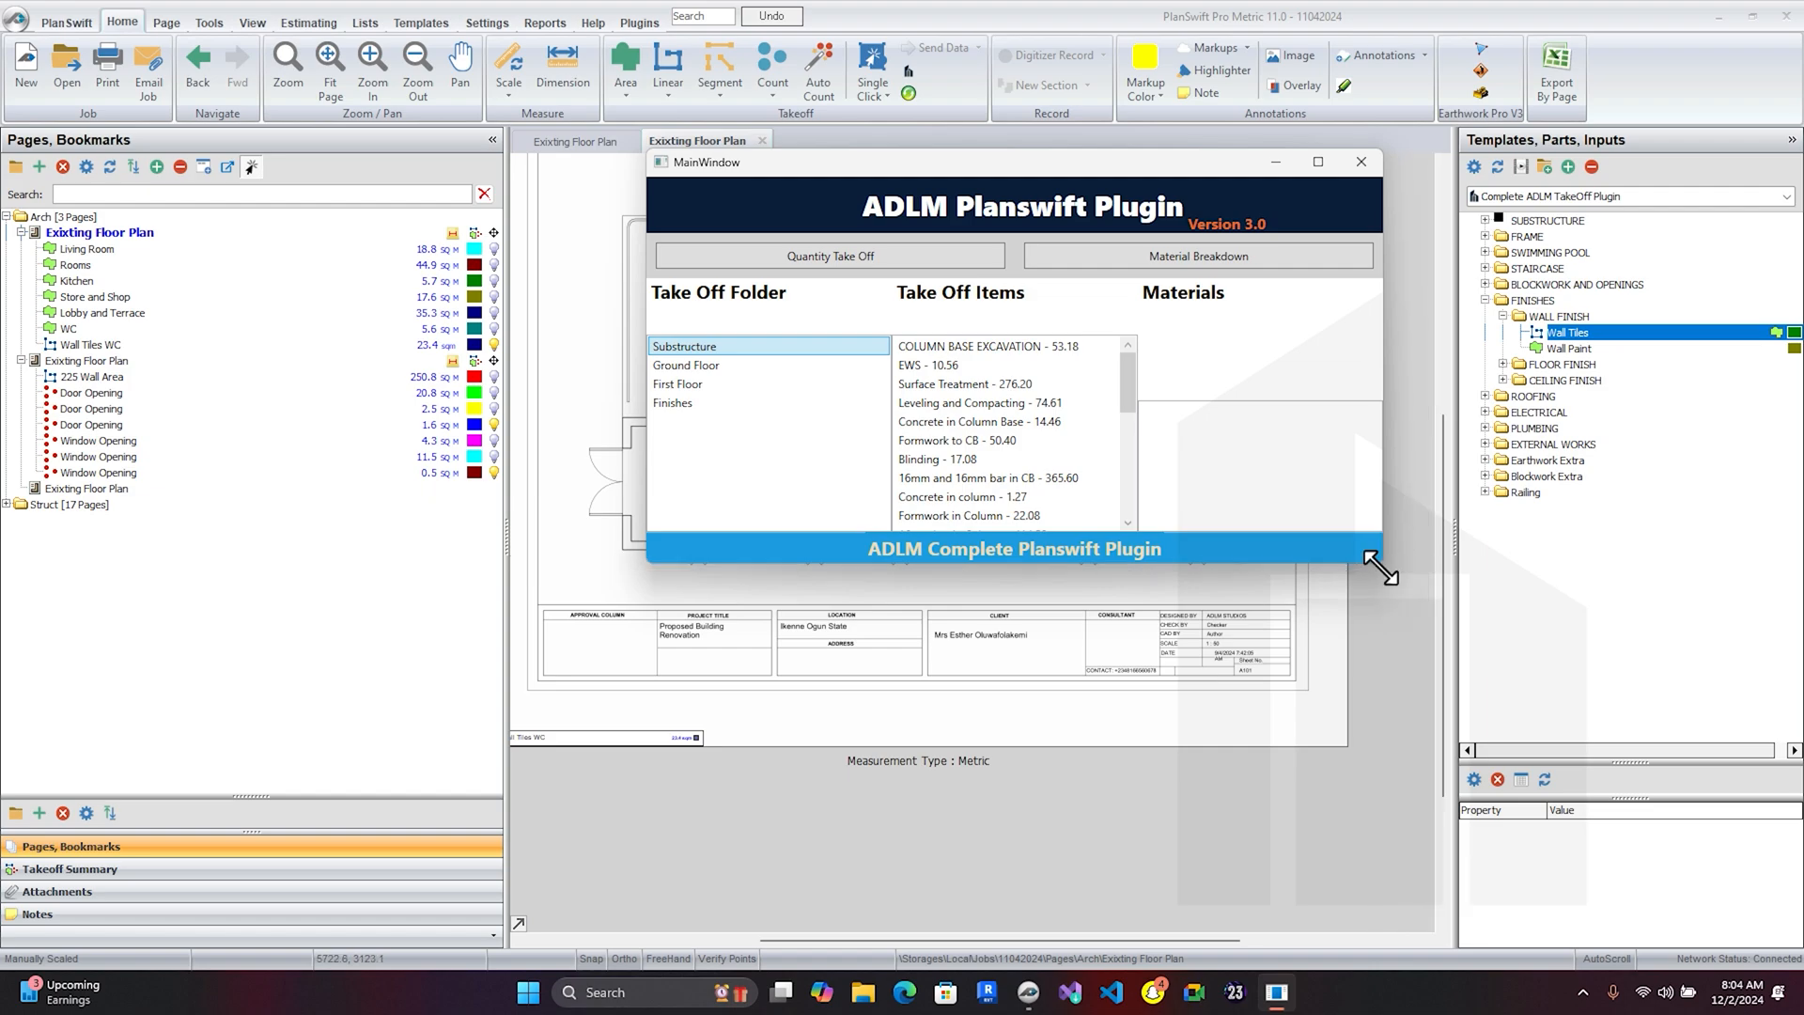
left_click_drag(1383, 572, 1370, 684)
left_click(1565, 648)
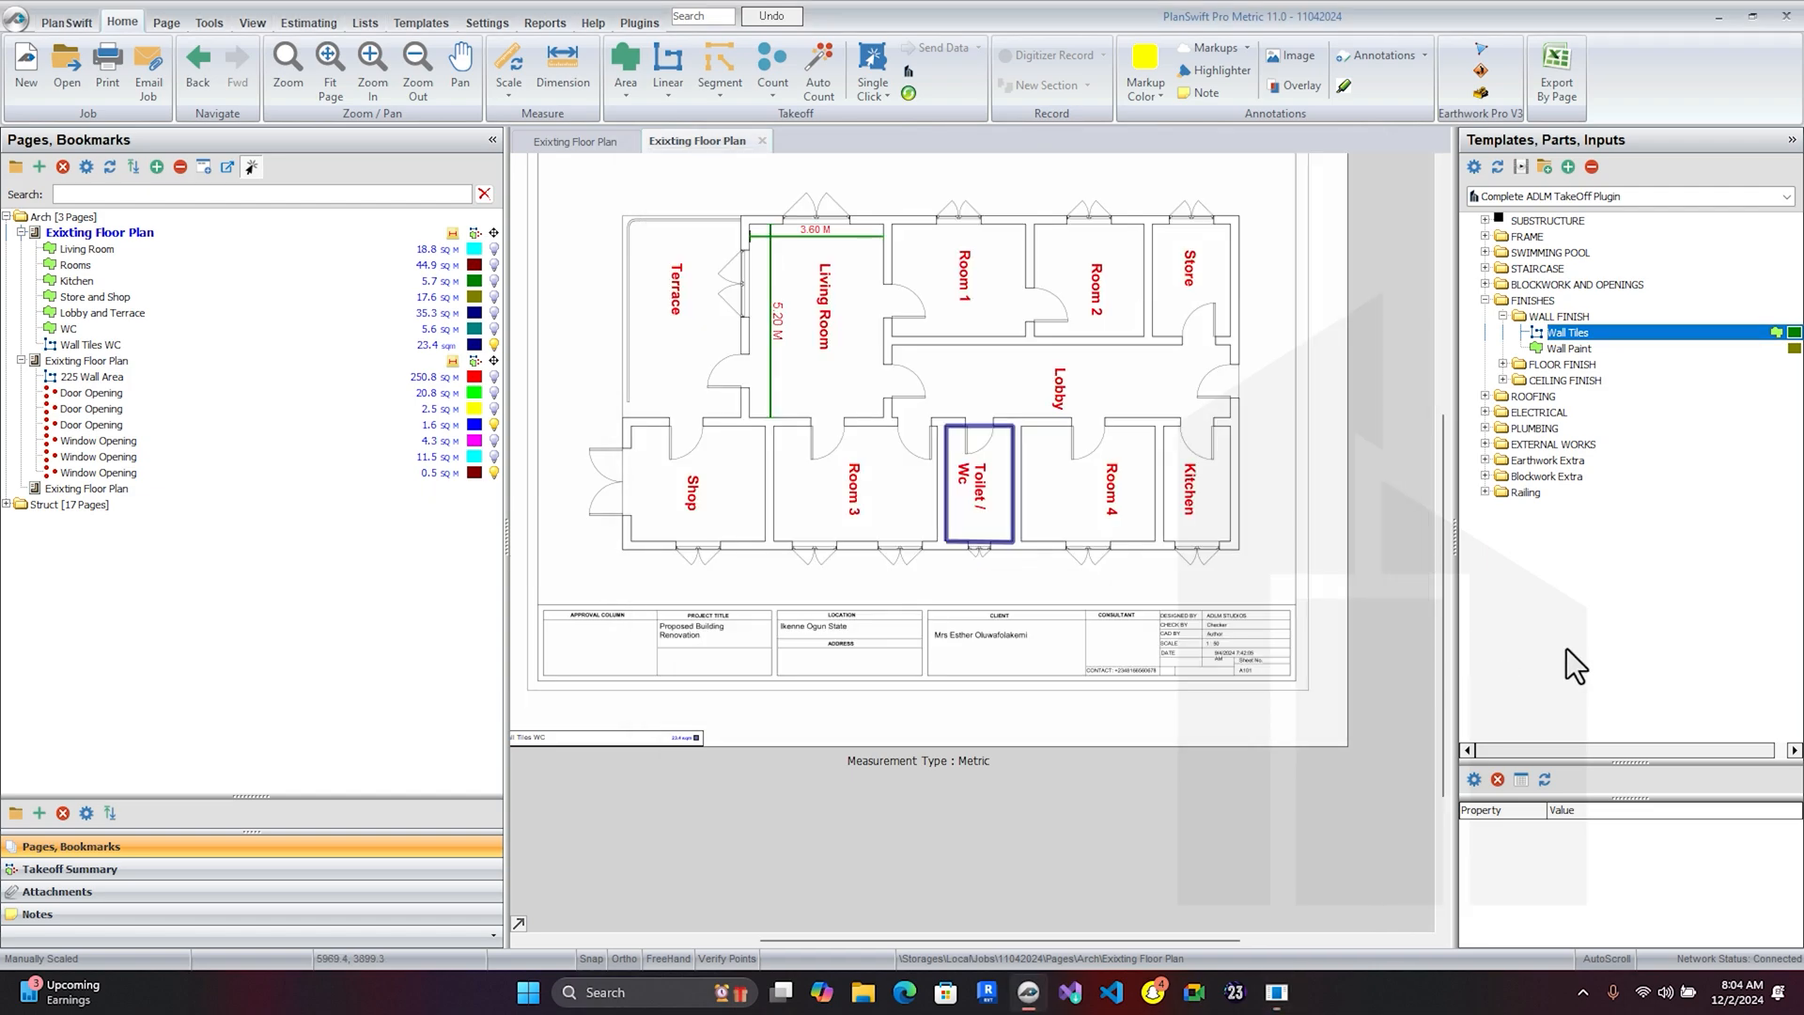
left_click(1276, 992)
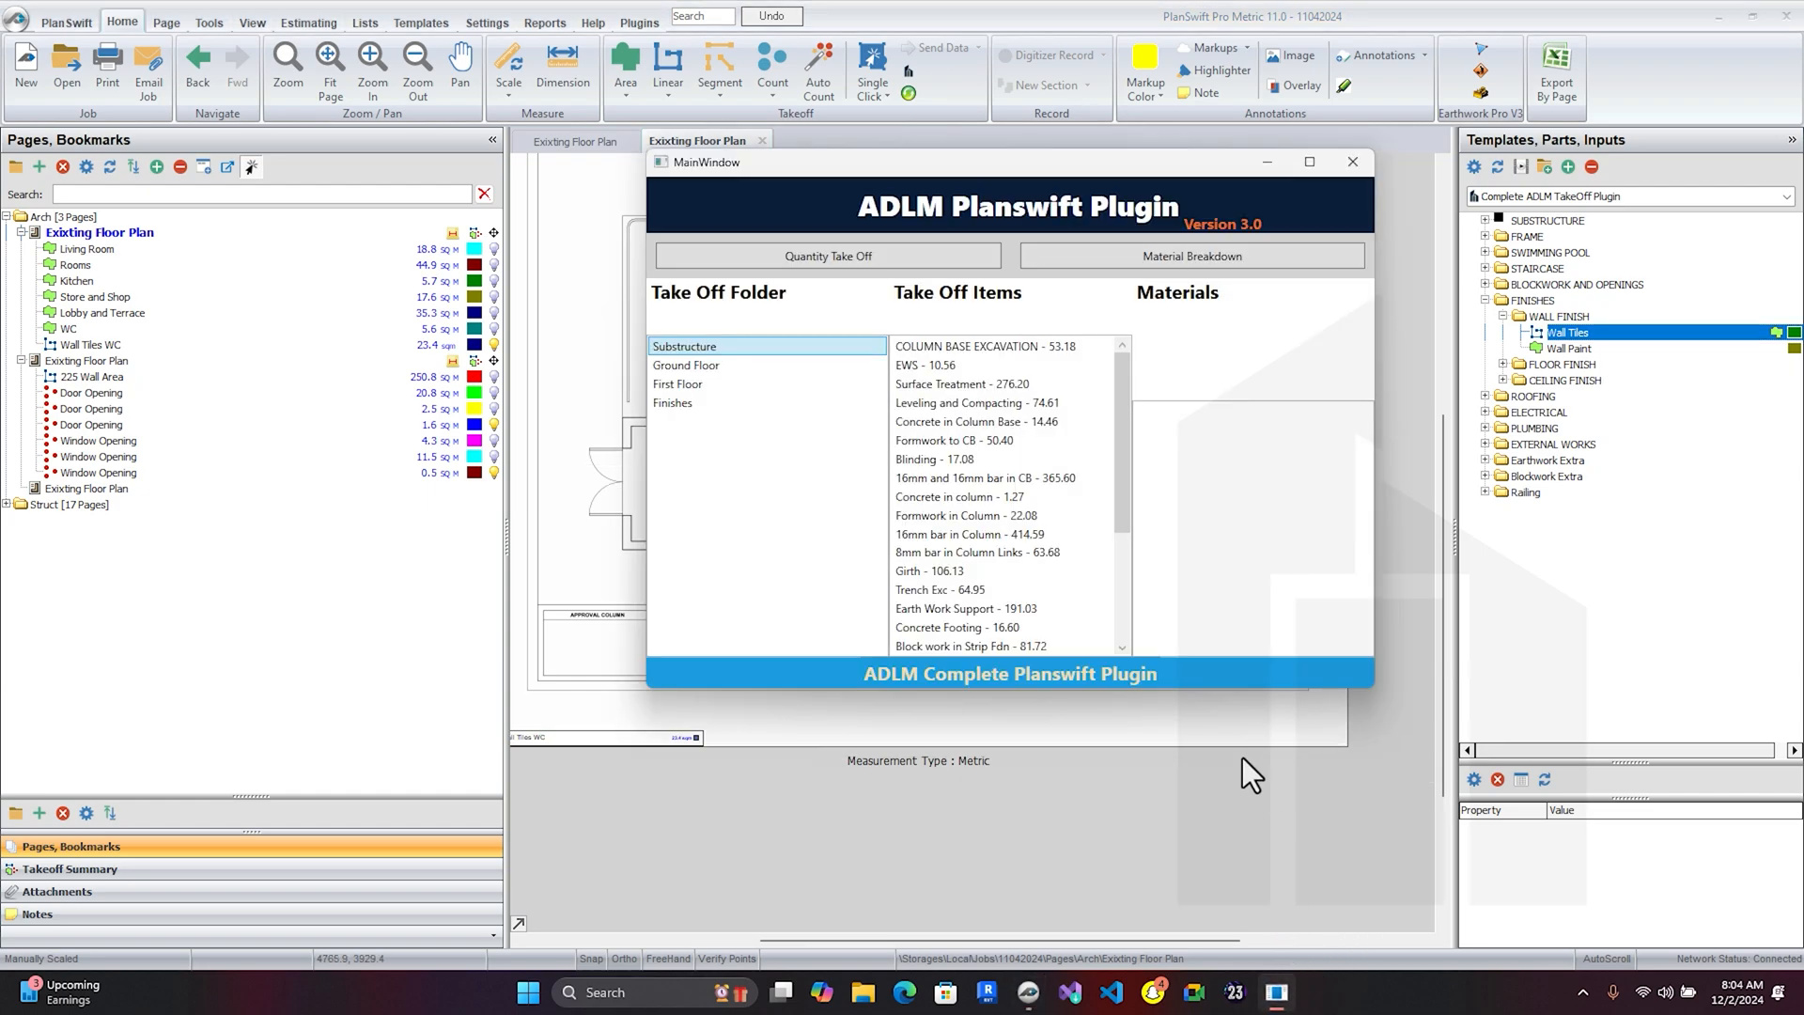
left_click_drag(973, 172, 915, 134)
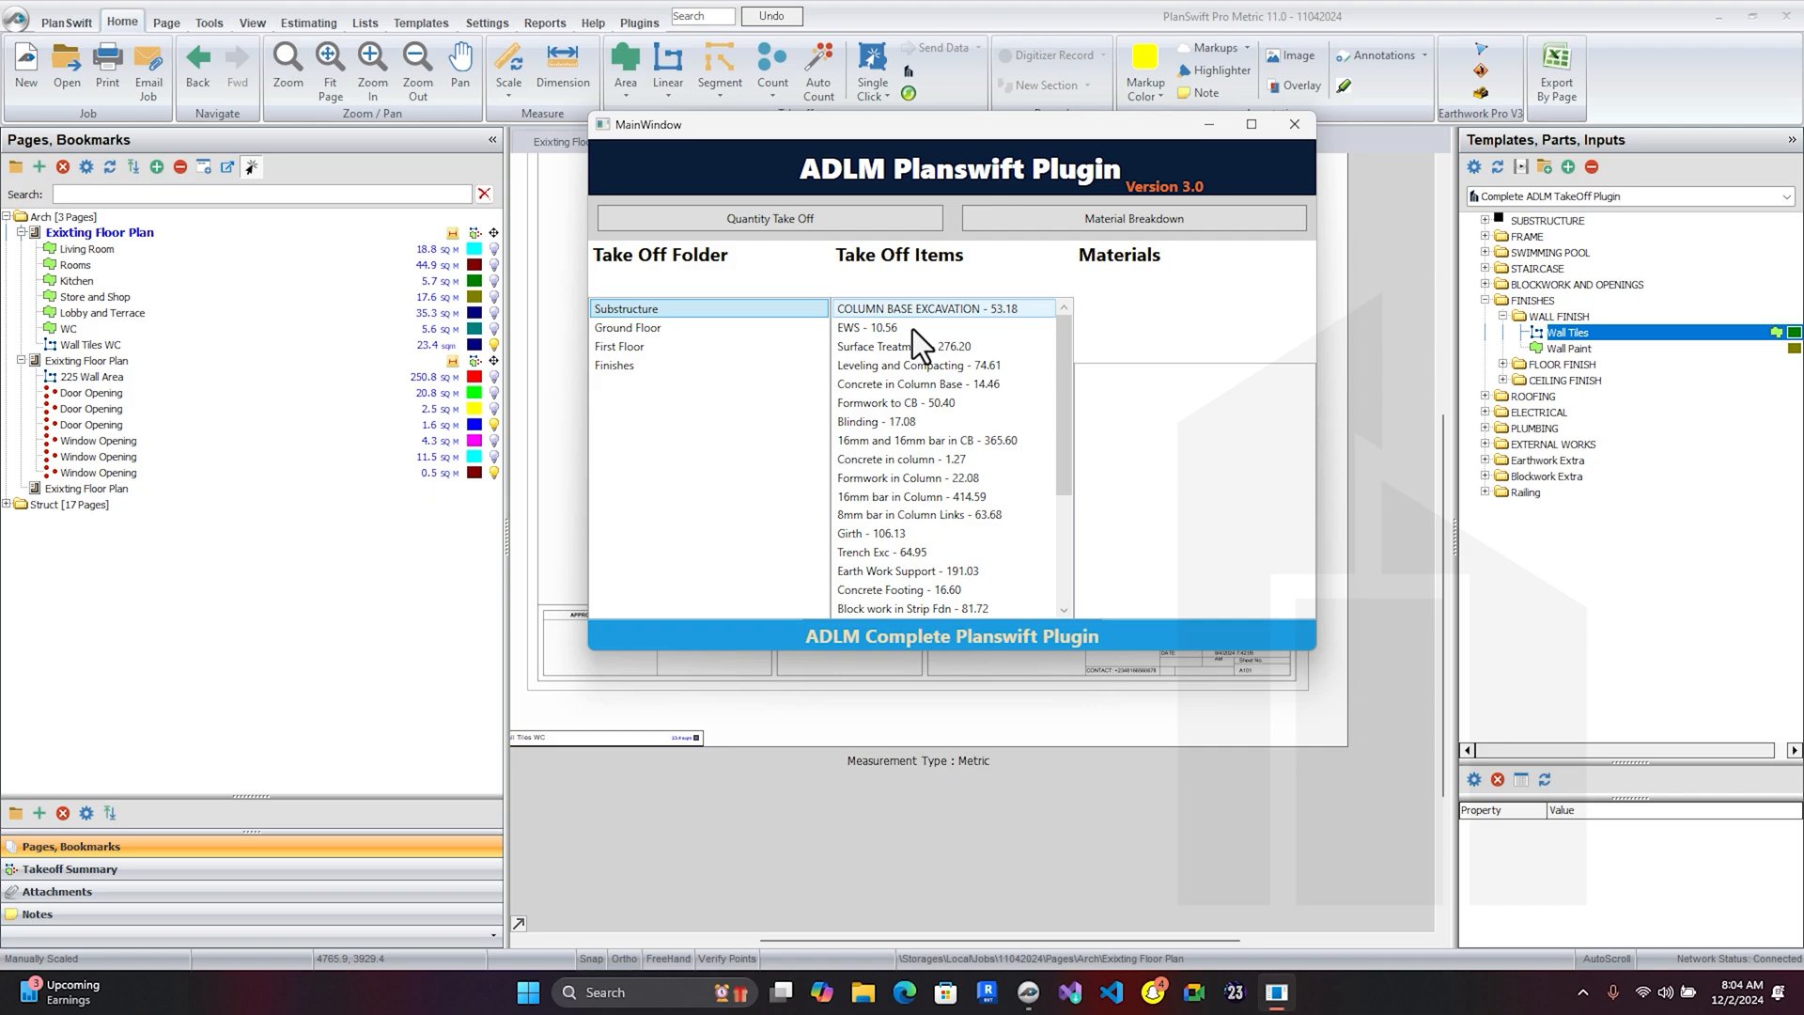
- Show the materials for the column base formwork and calculate the cement, sand and granite for Concrete in Column Base
left_click(910, 406)
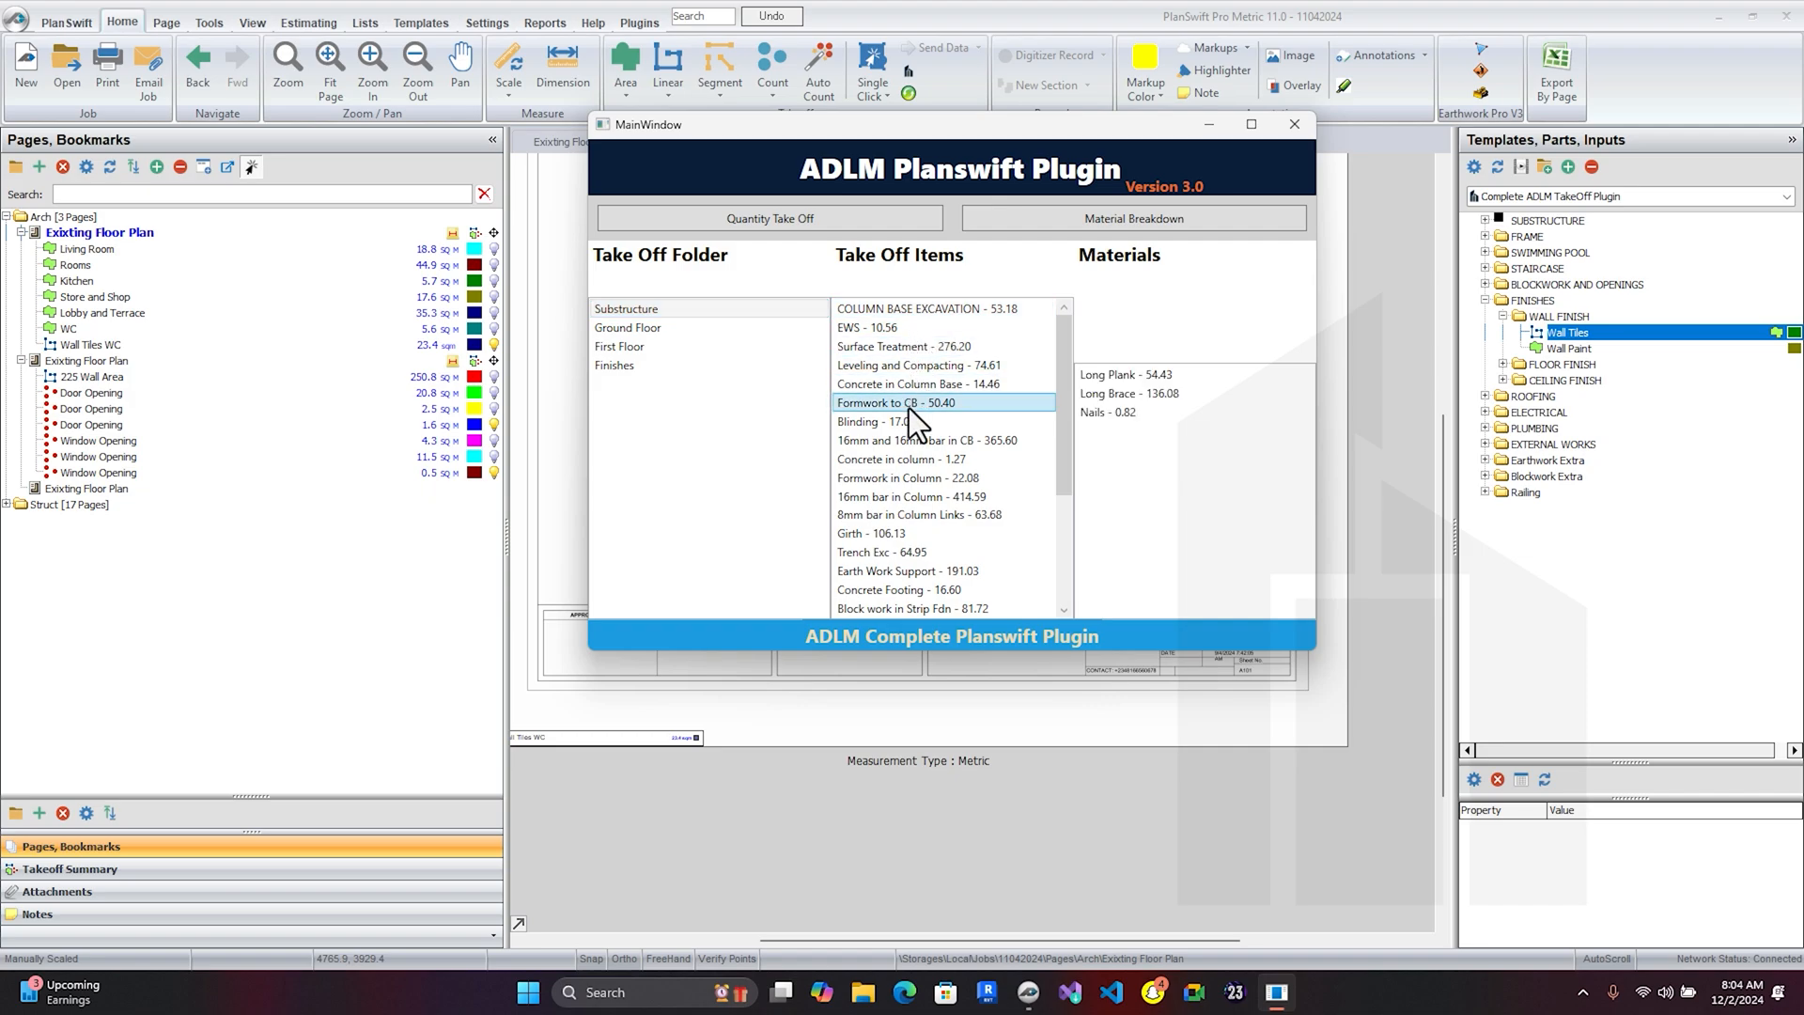
left_click(1121, 384)
left_click(1121, 389)
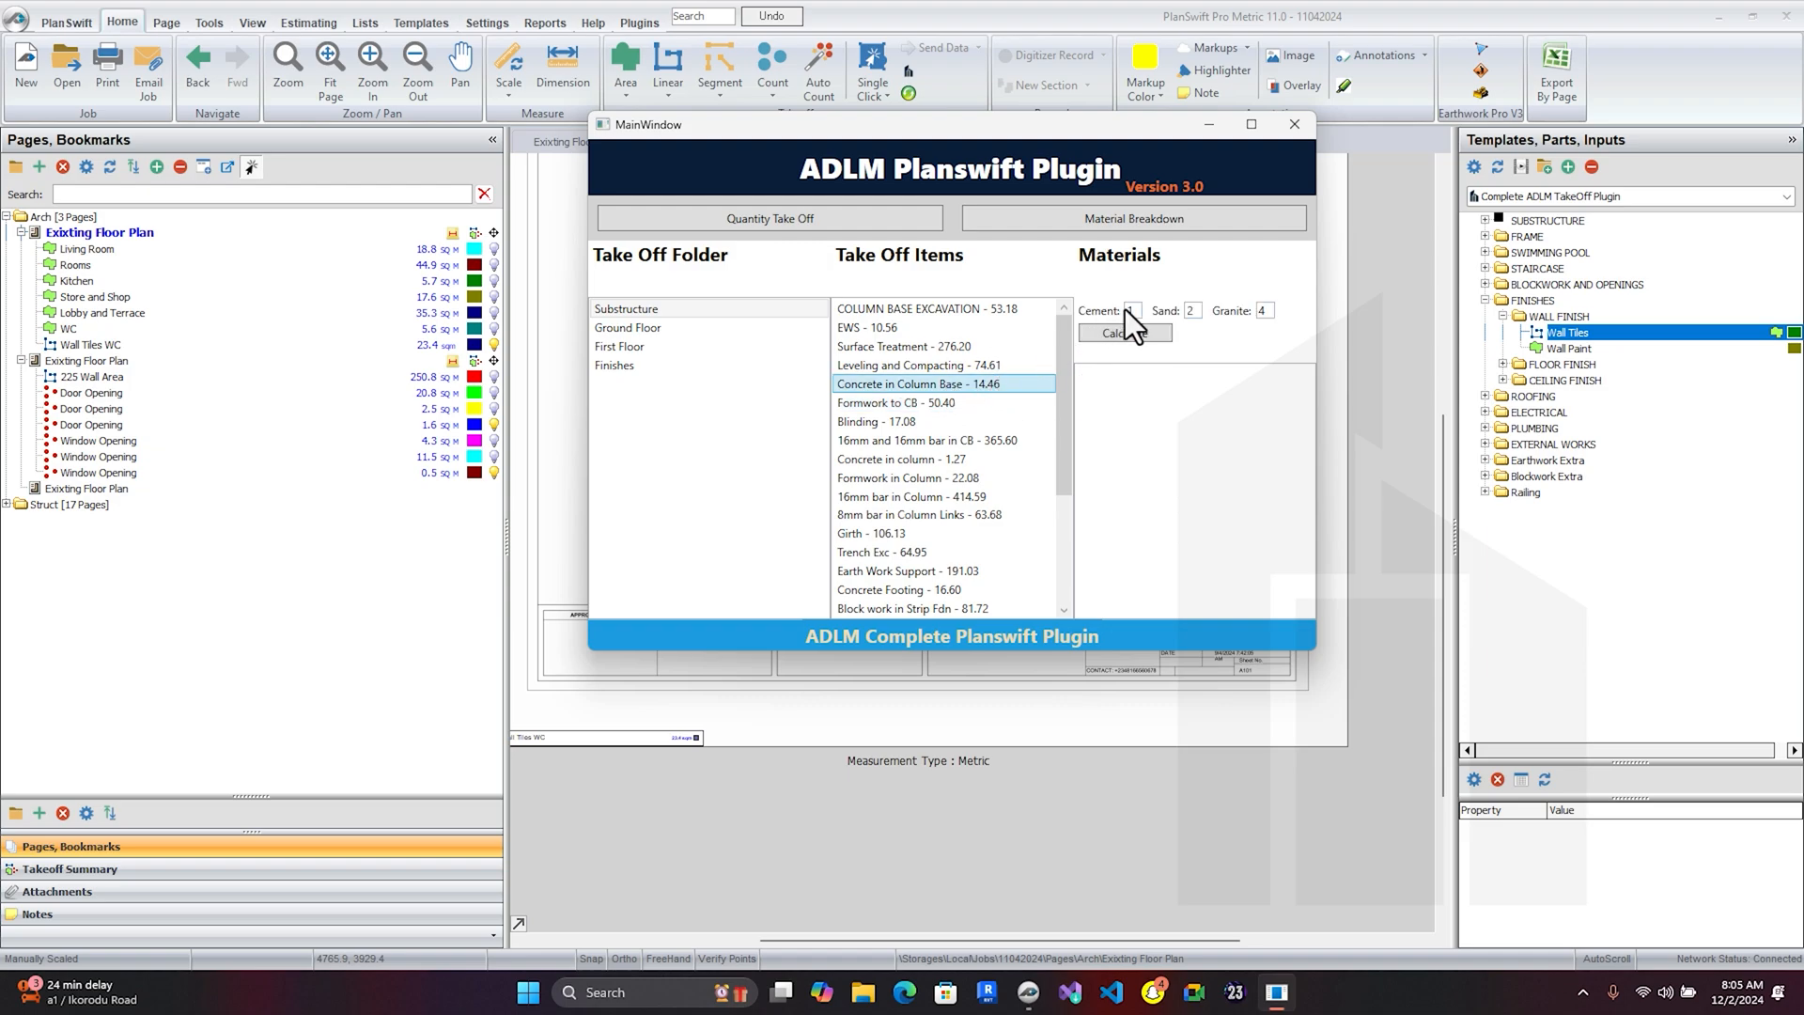
left_click(1142, 331)
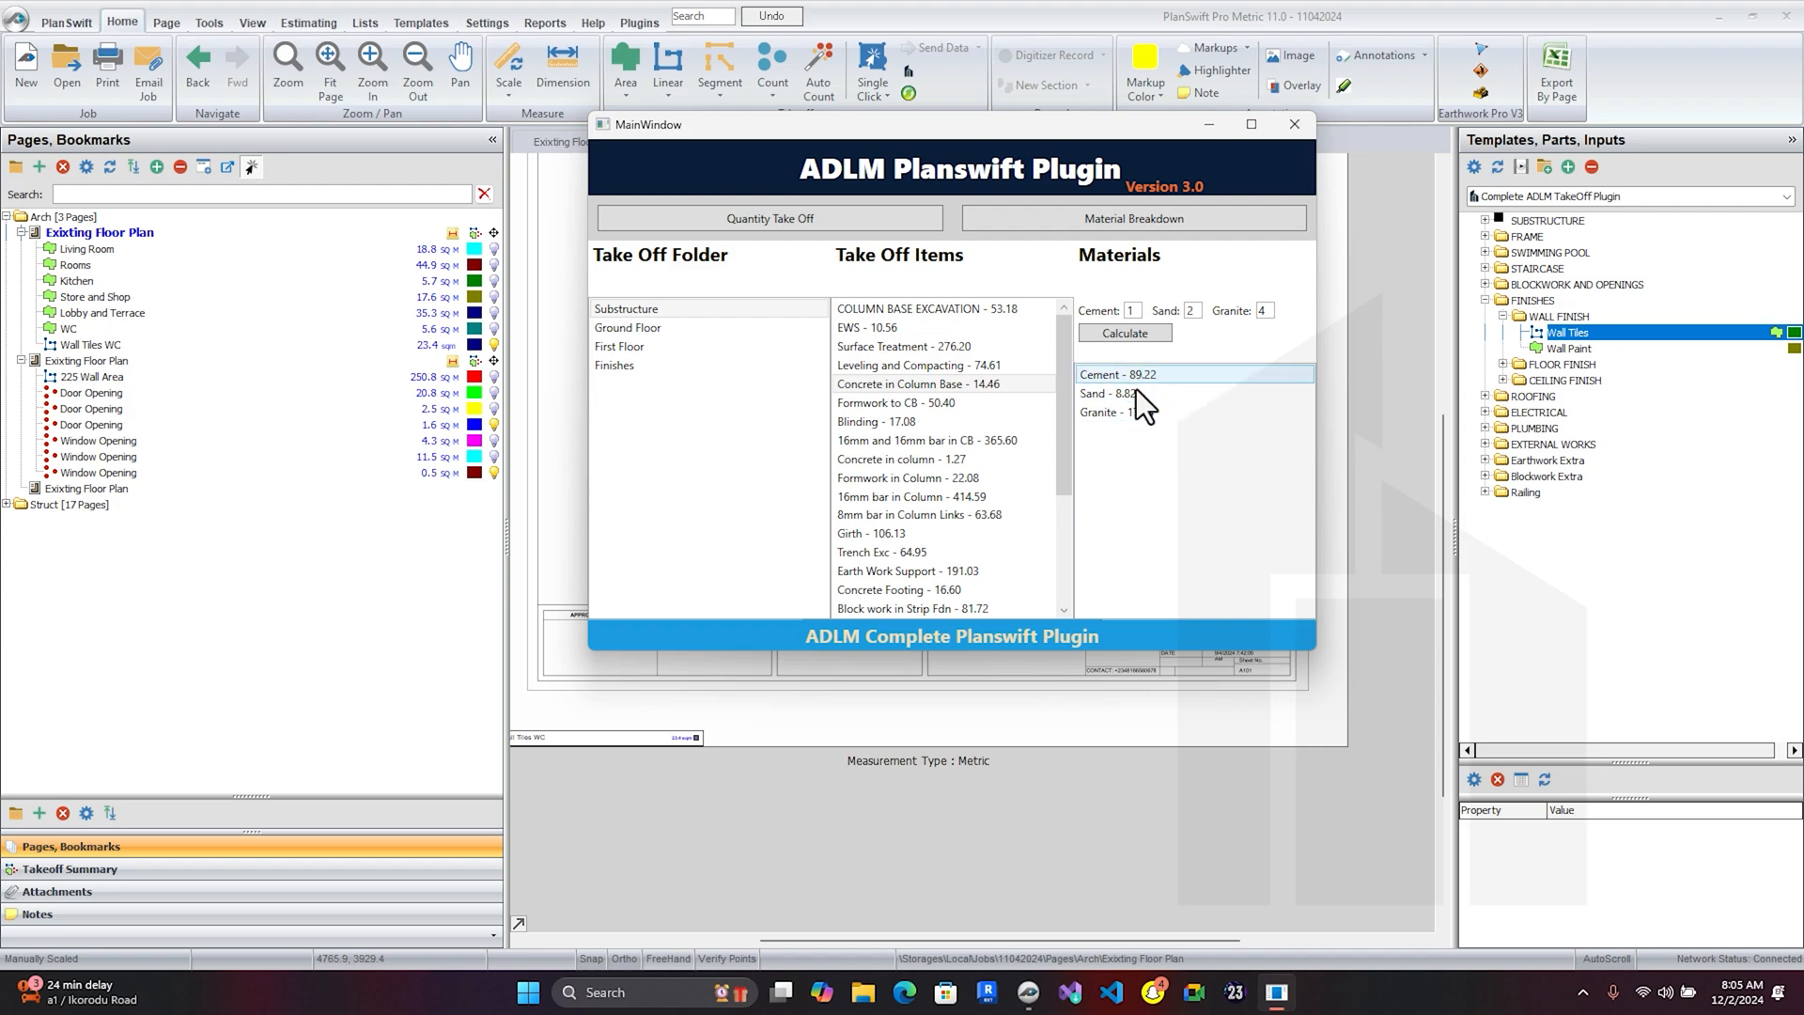
- Calculate the materials for the substructure's Concrete in column item and show those for Formwork in Column
left_click(949, 459)
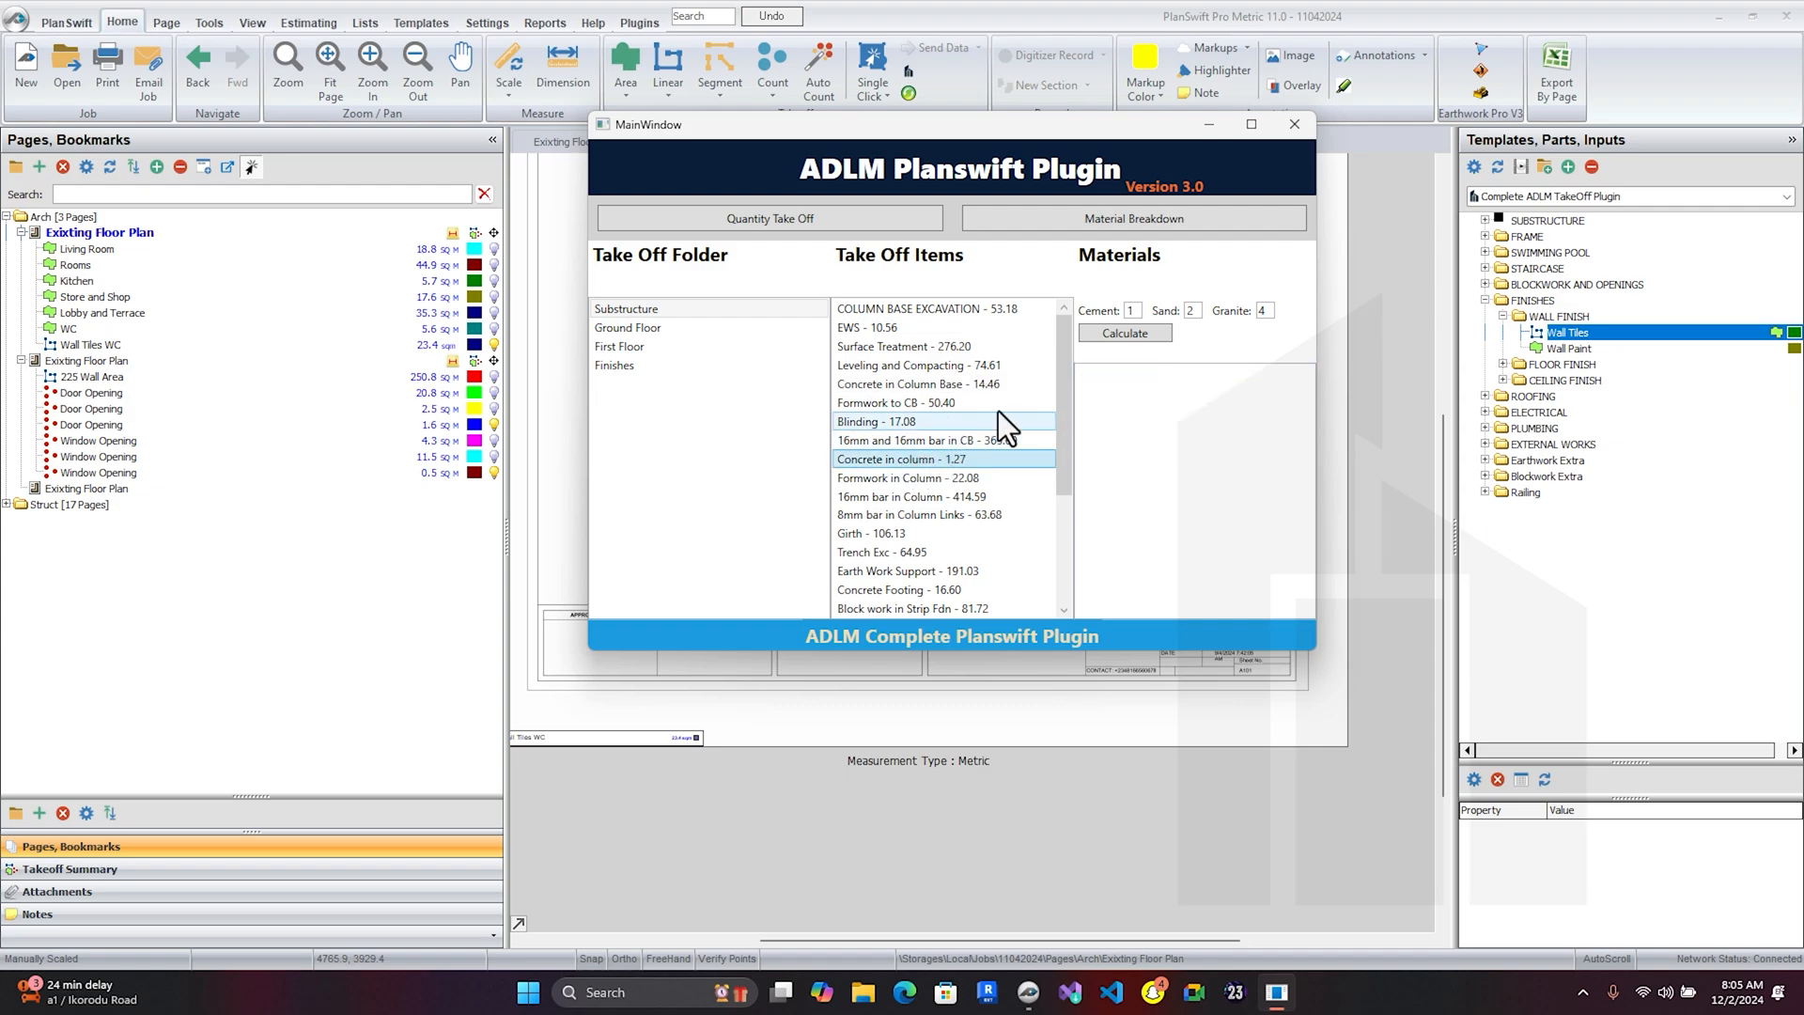
left_click(1144, 333)
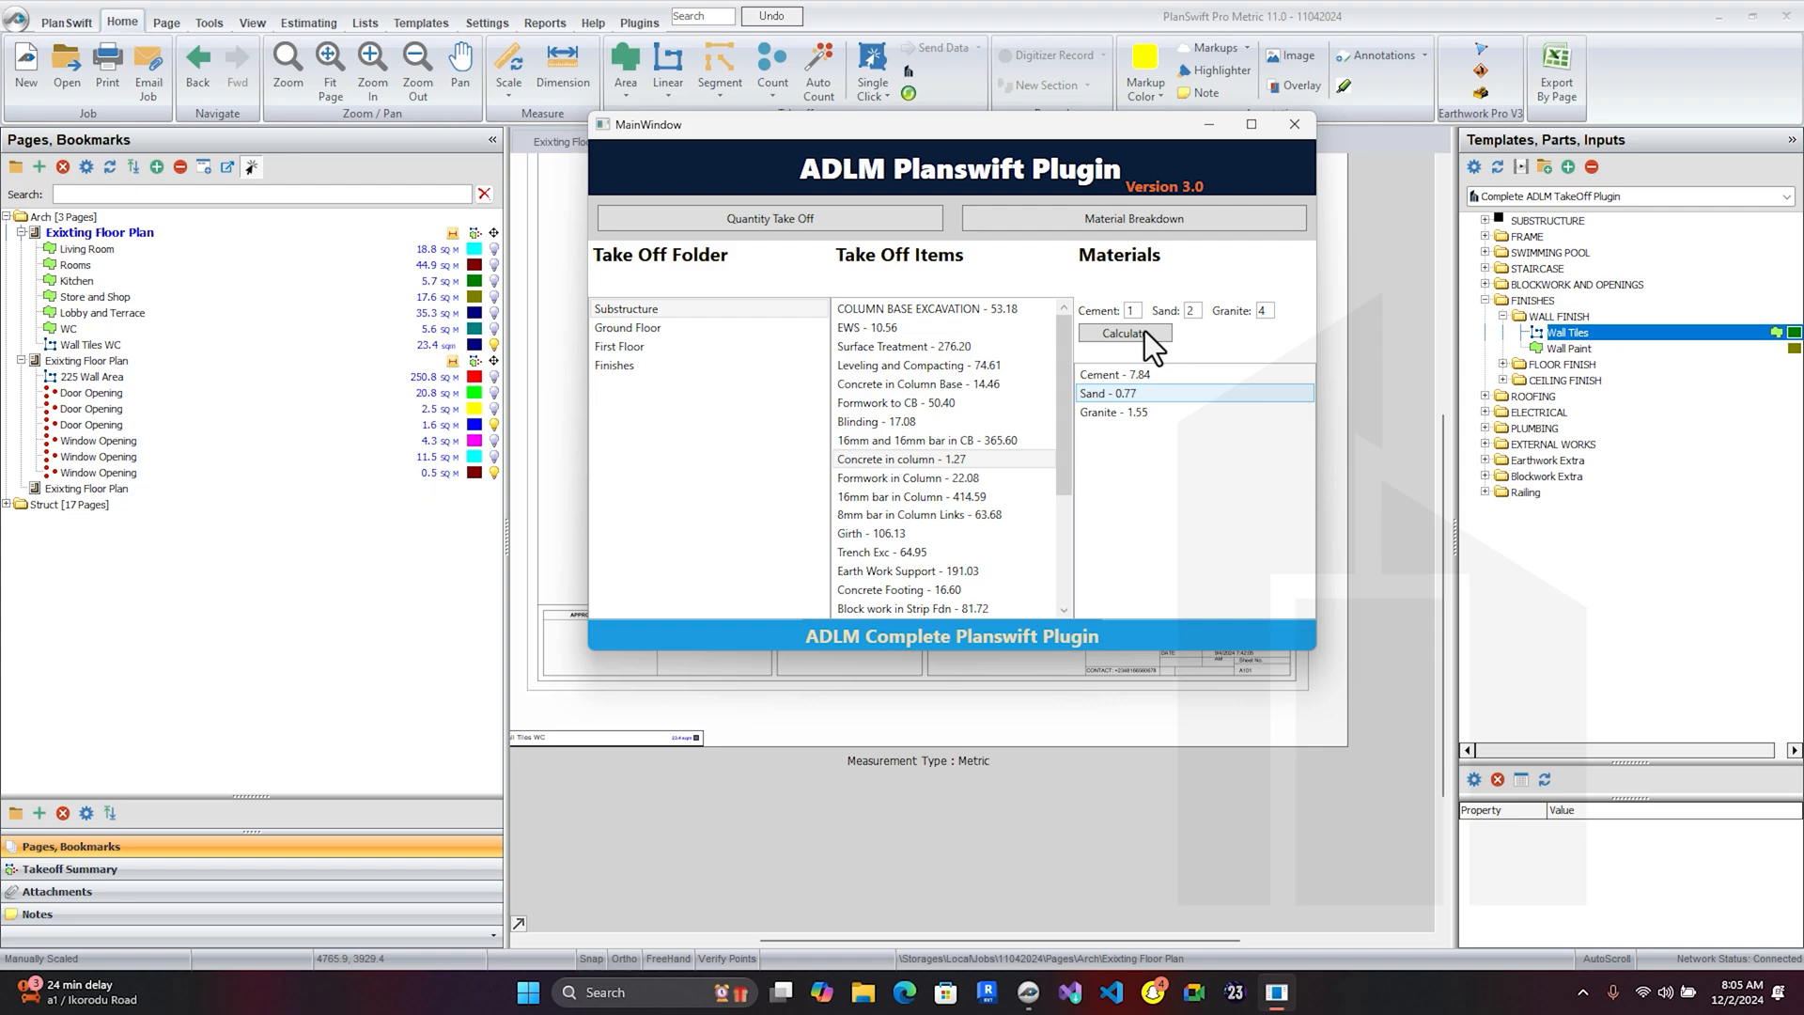
left_click(953, 479)
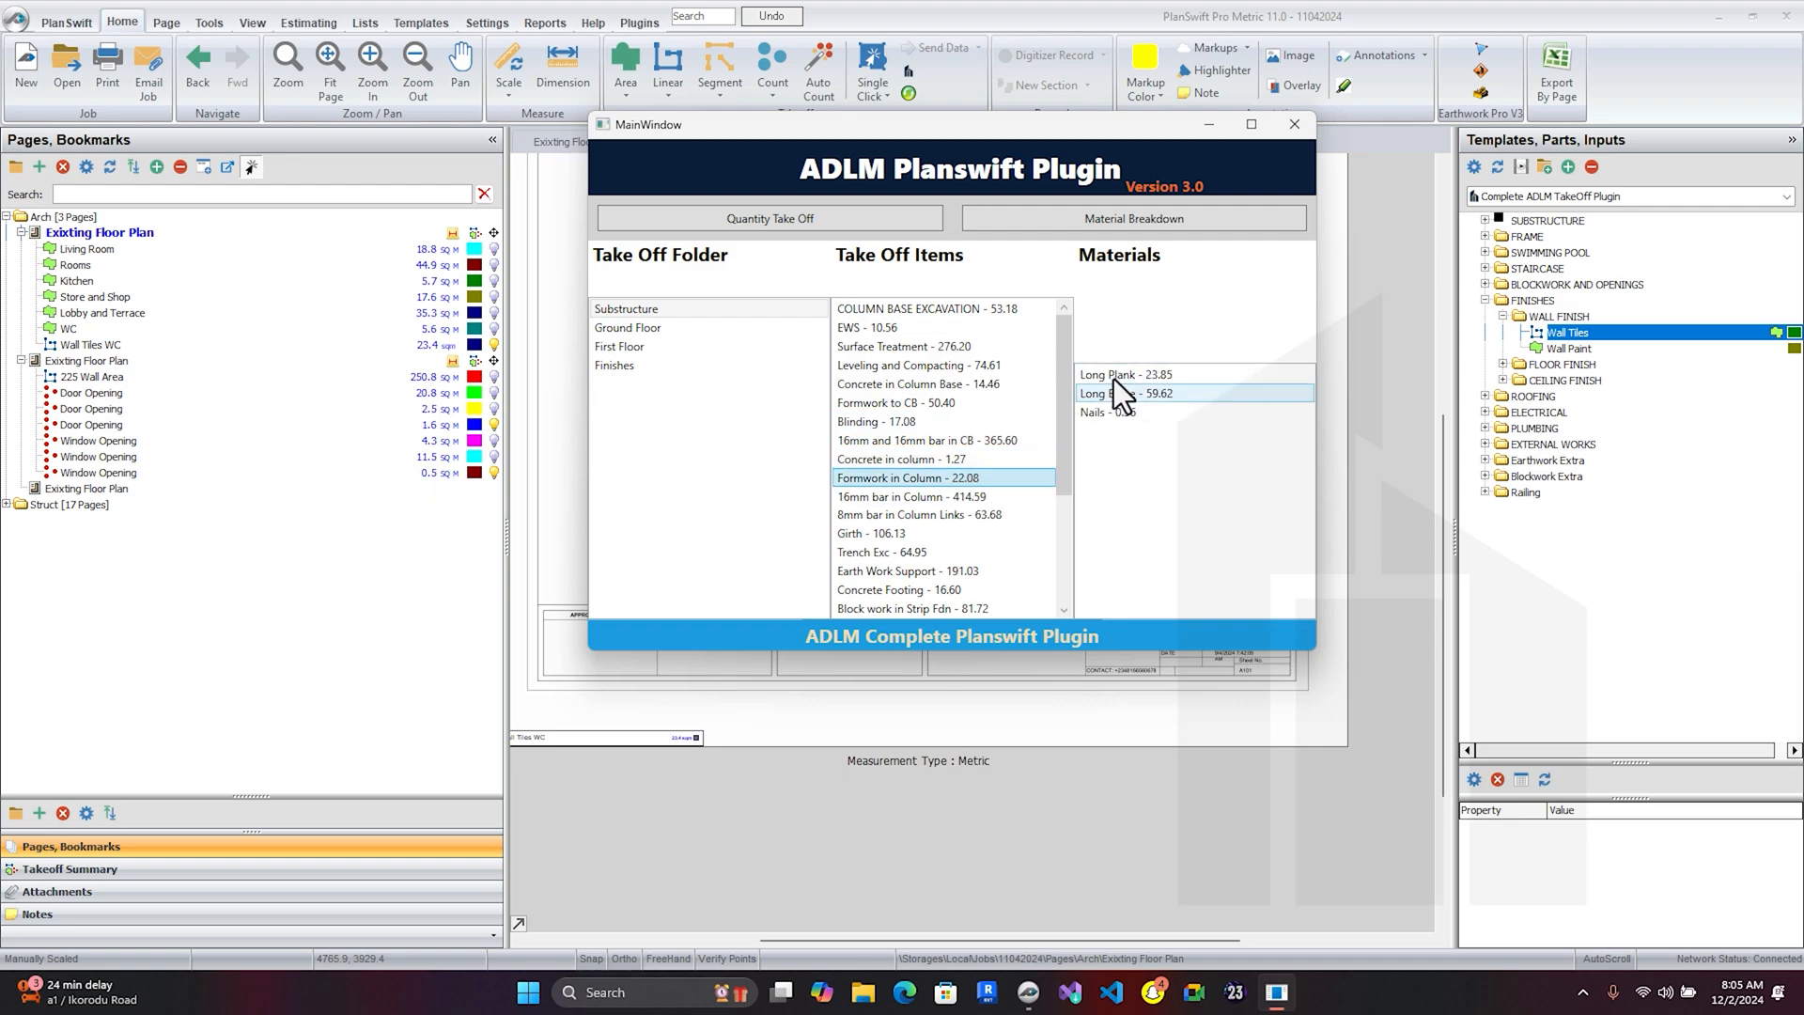
- Check the column base excavation for a material breakdown and look through the remaining substructure items
left_click(973, 312)
left_click_drag(950, 459, 1124, 373)
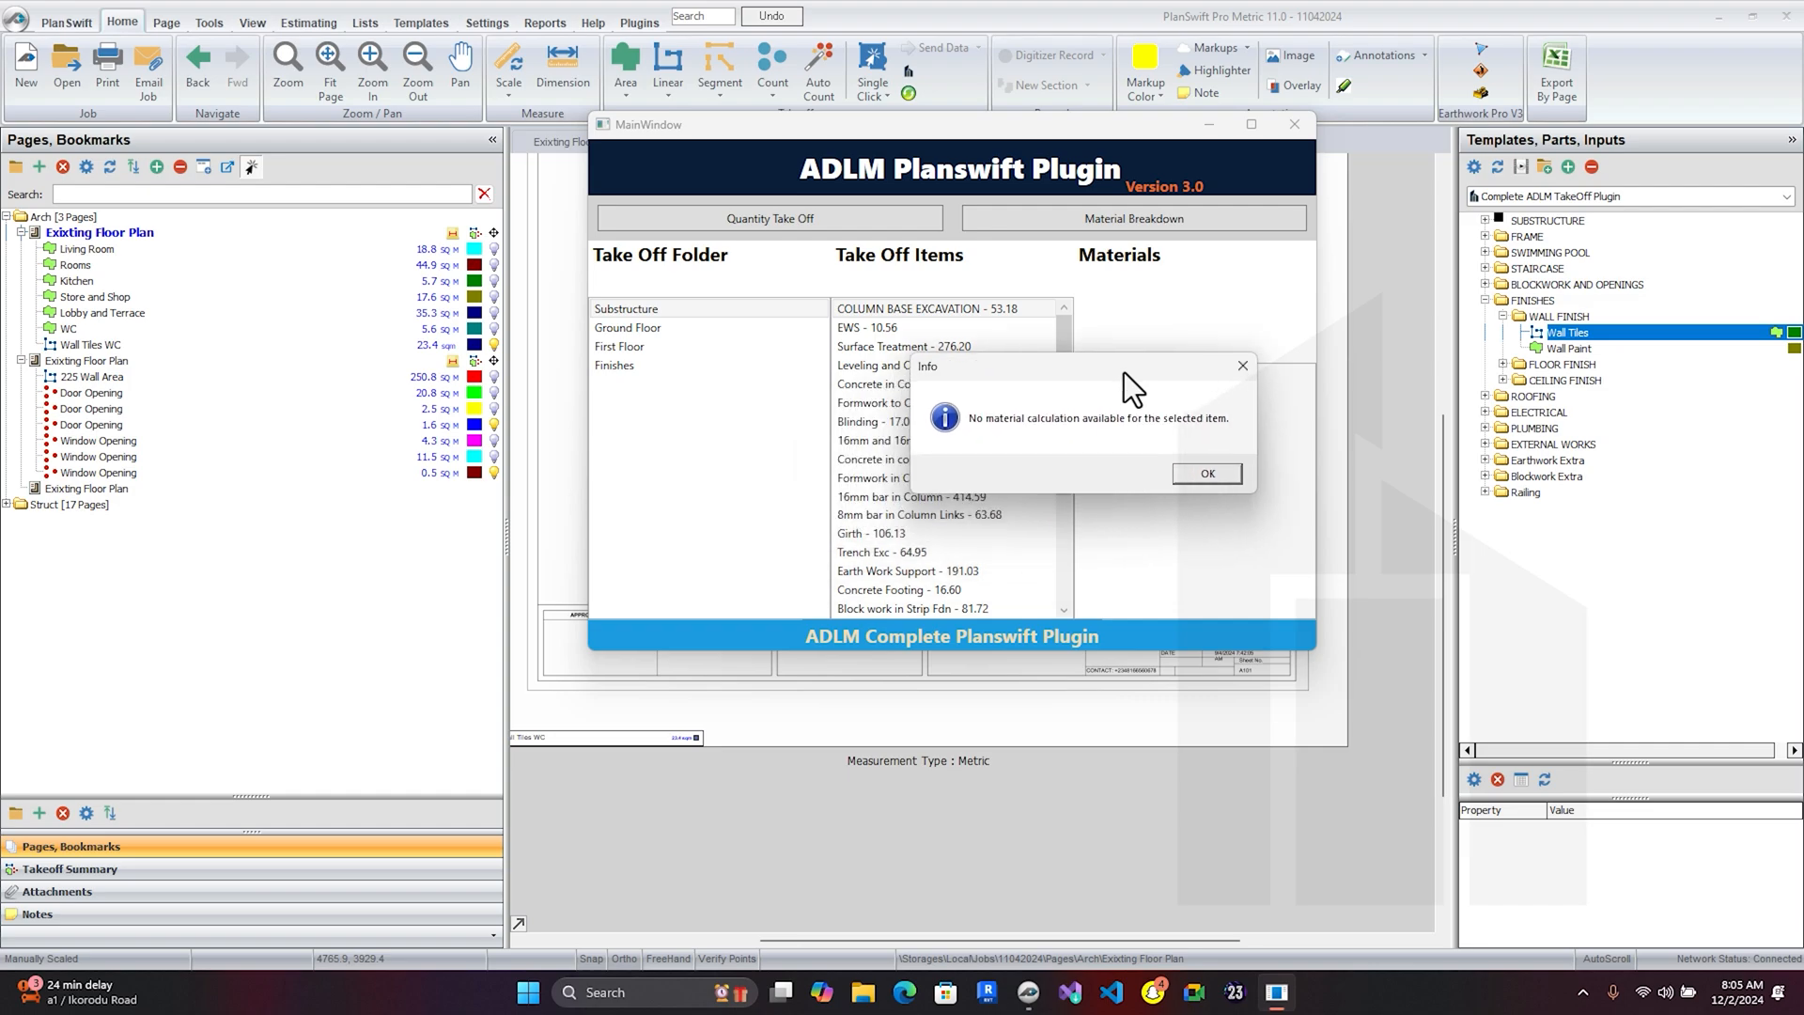
left_click(1209, 473)
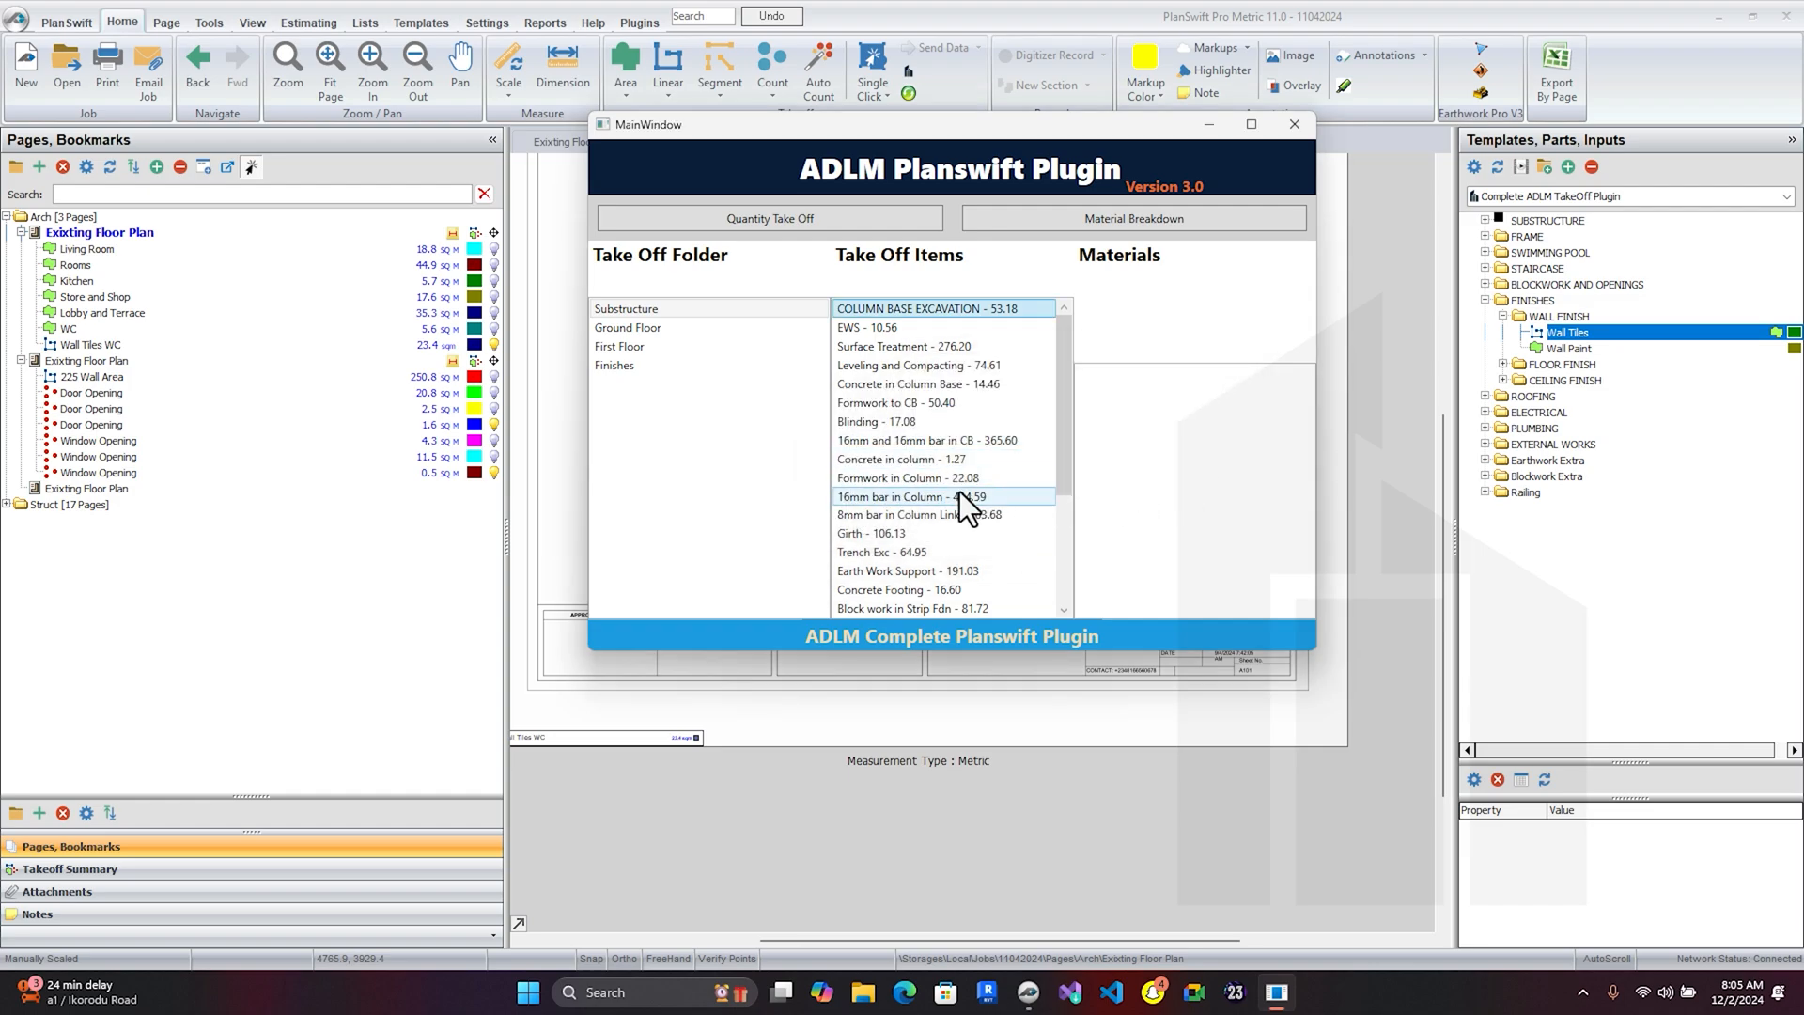
scroll(961, 493, "down", 1)
scroll(910, 468, "down", 2)
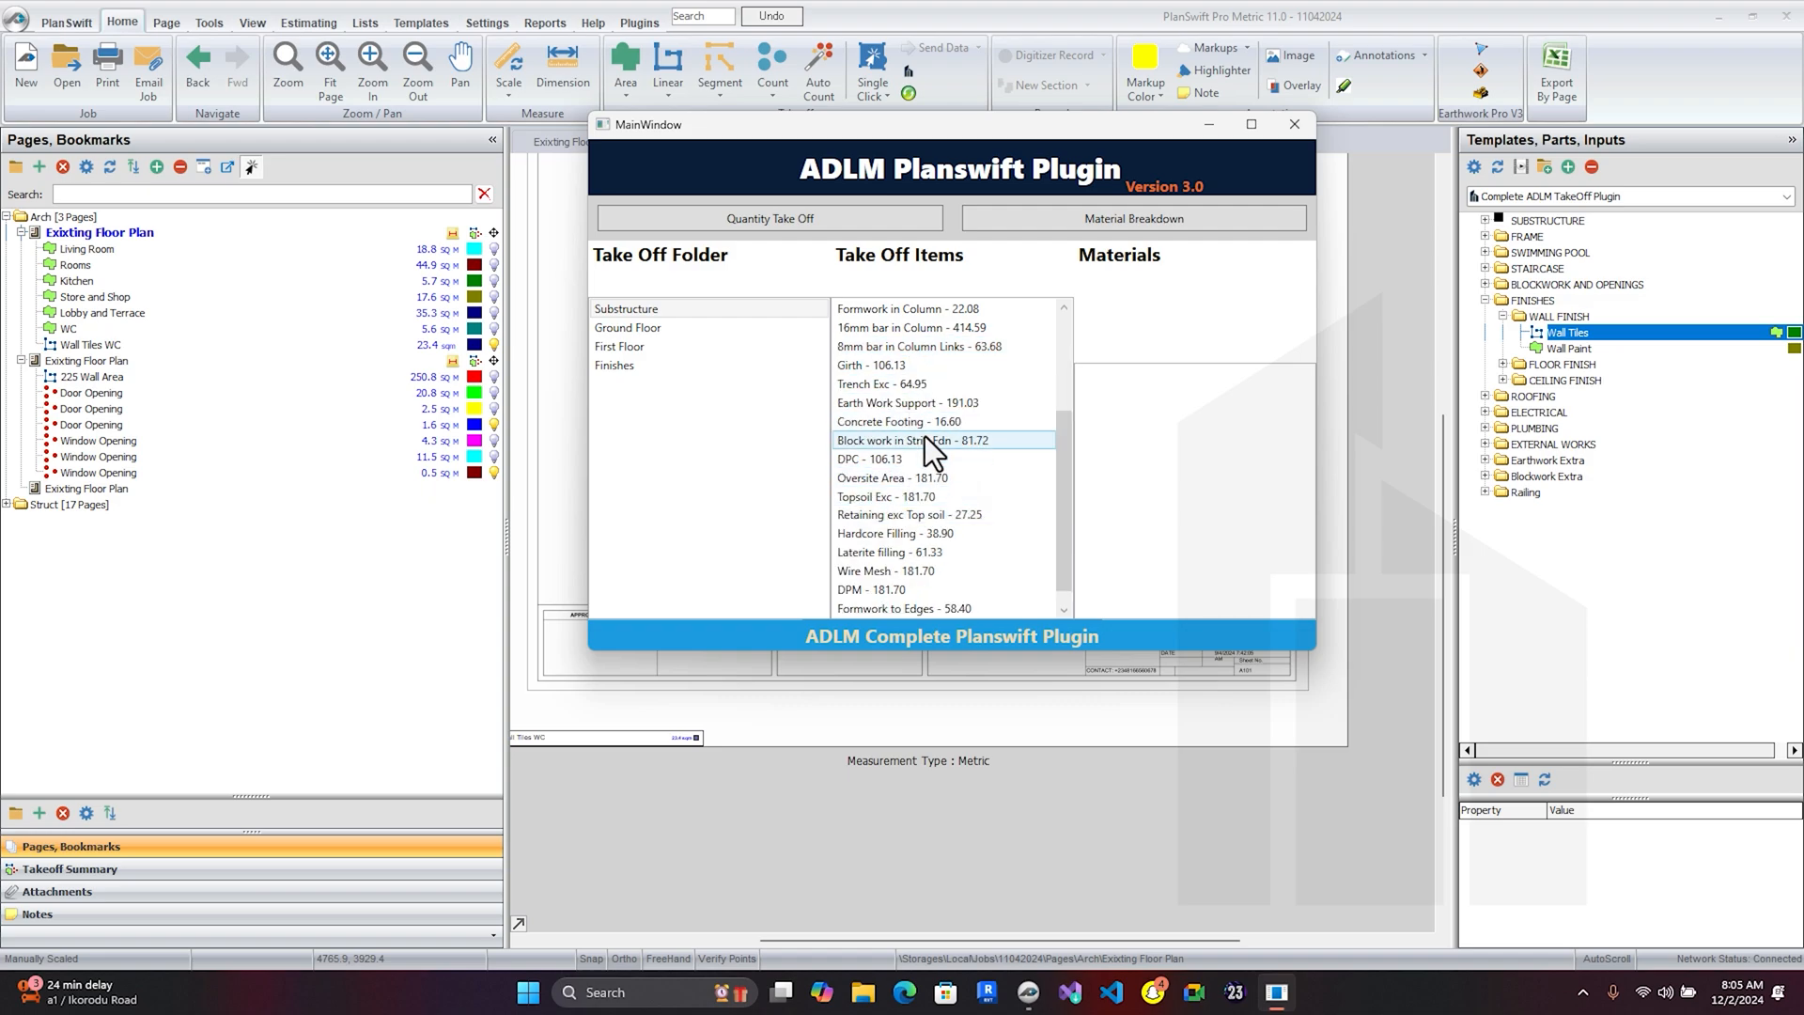
scroll(907, 508, "down", 1)
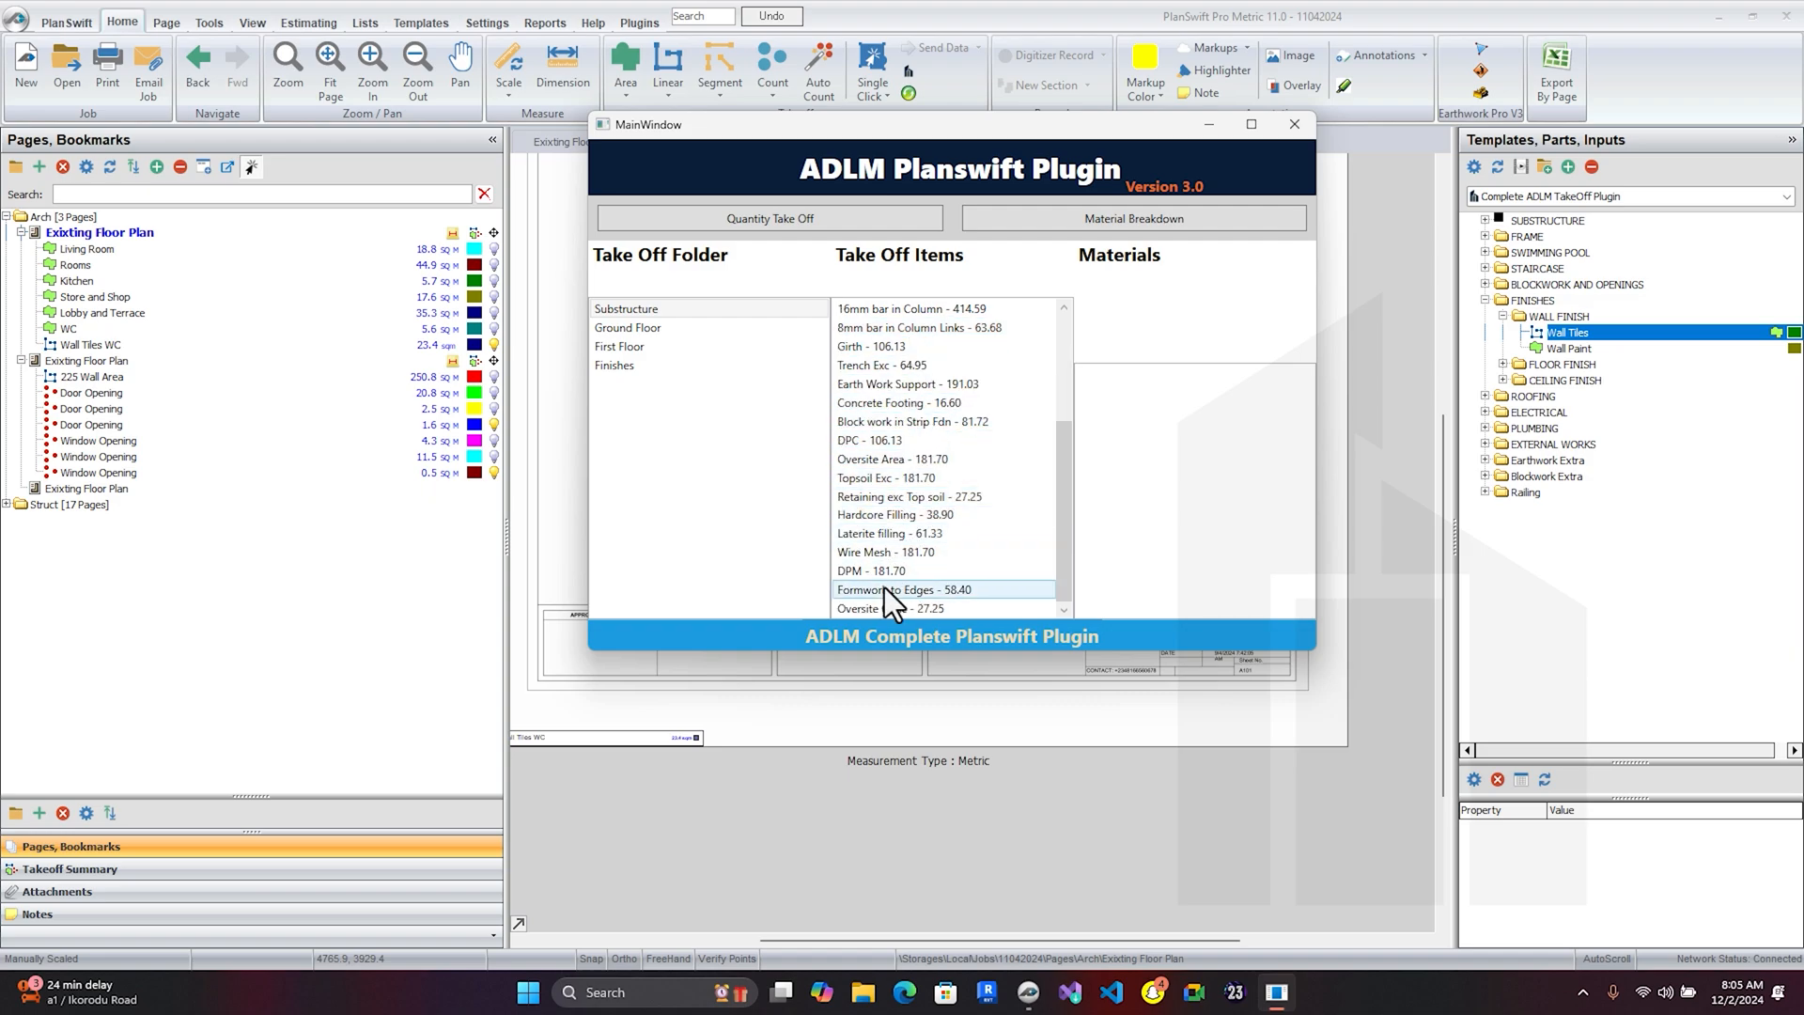
- List the Ground Floor items and examine the blocks, cement and sand needed for the 225 Wall Area
left_click(646, 332)
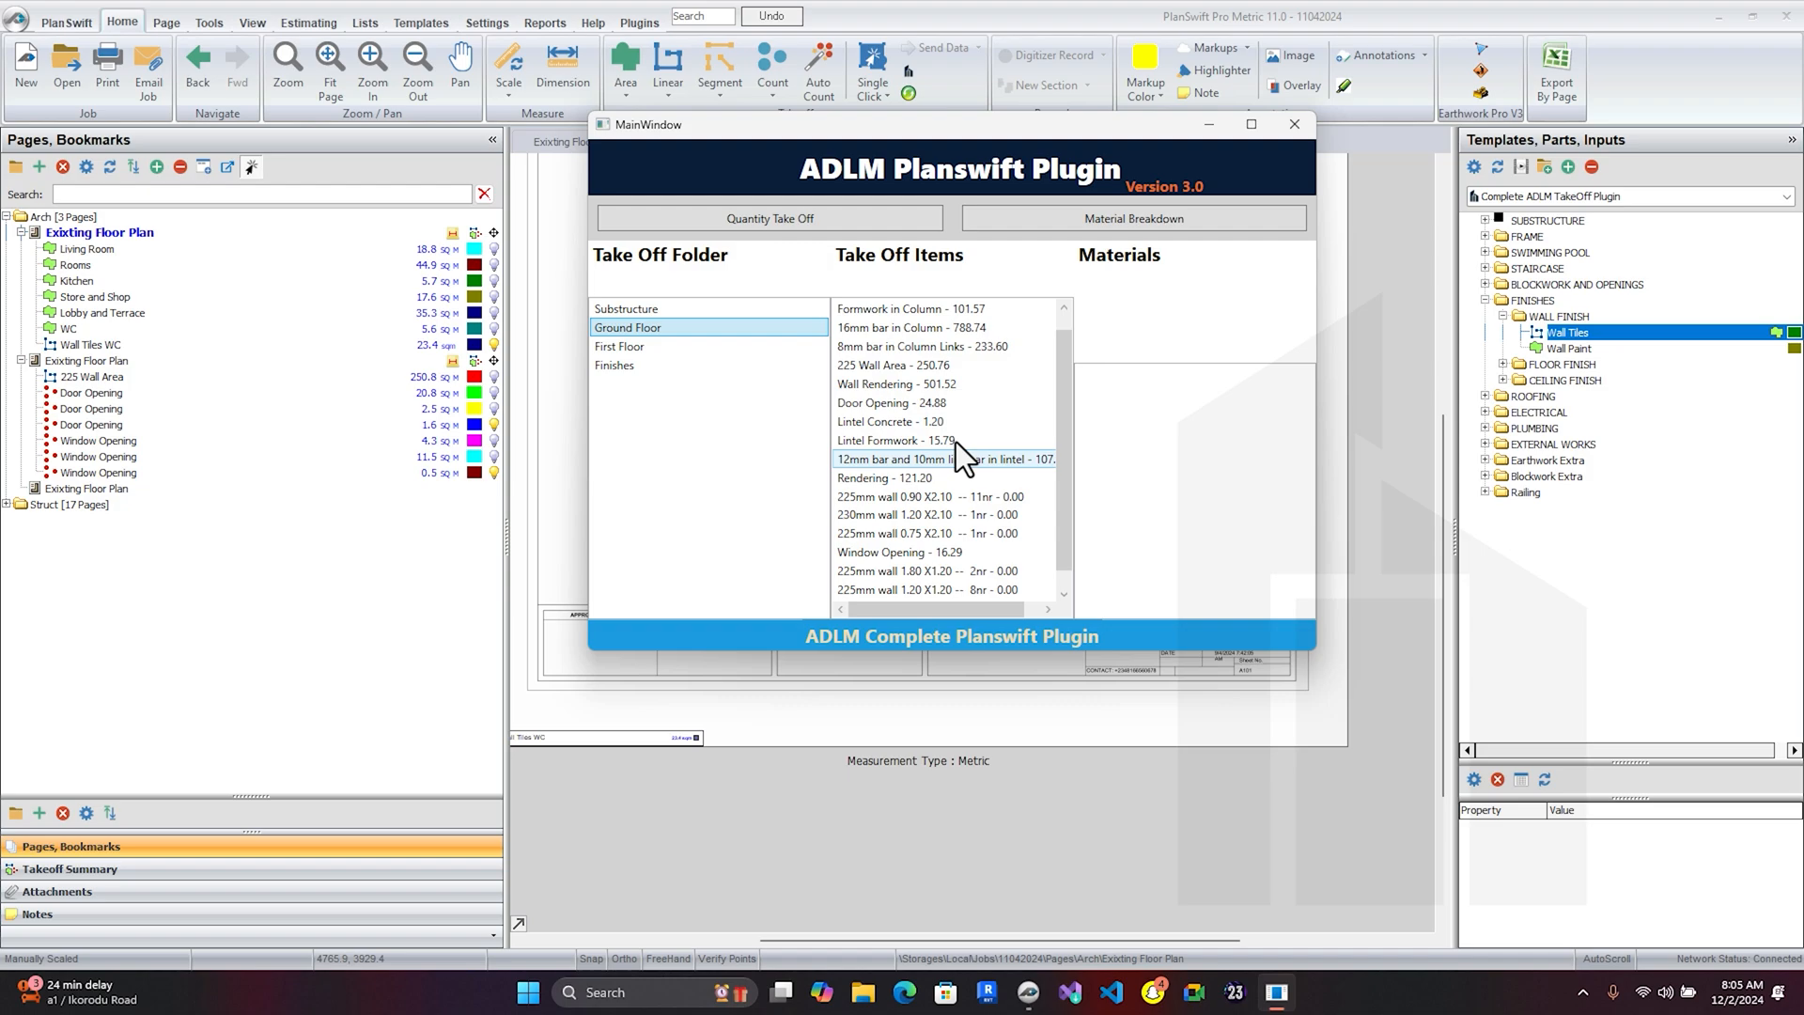
scroll(956, 441, "up", 1)
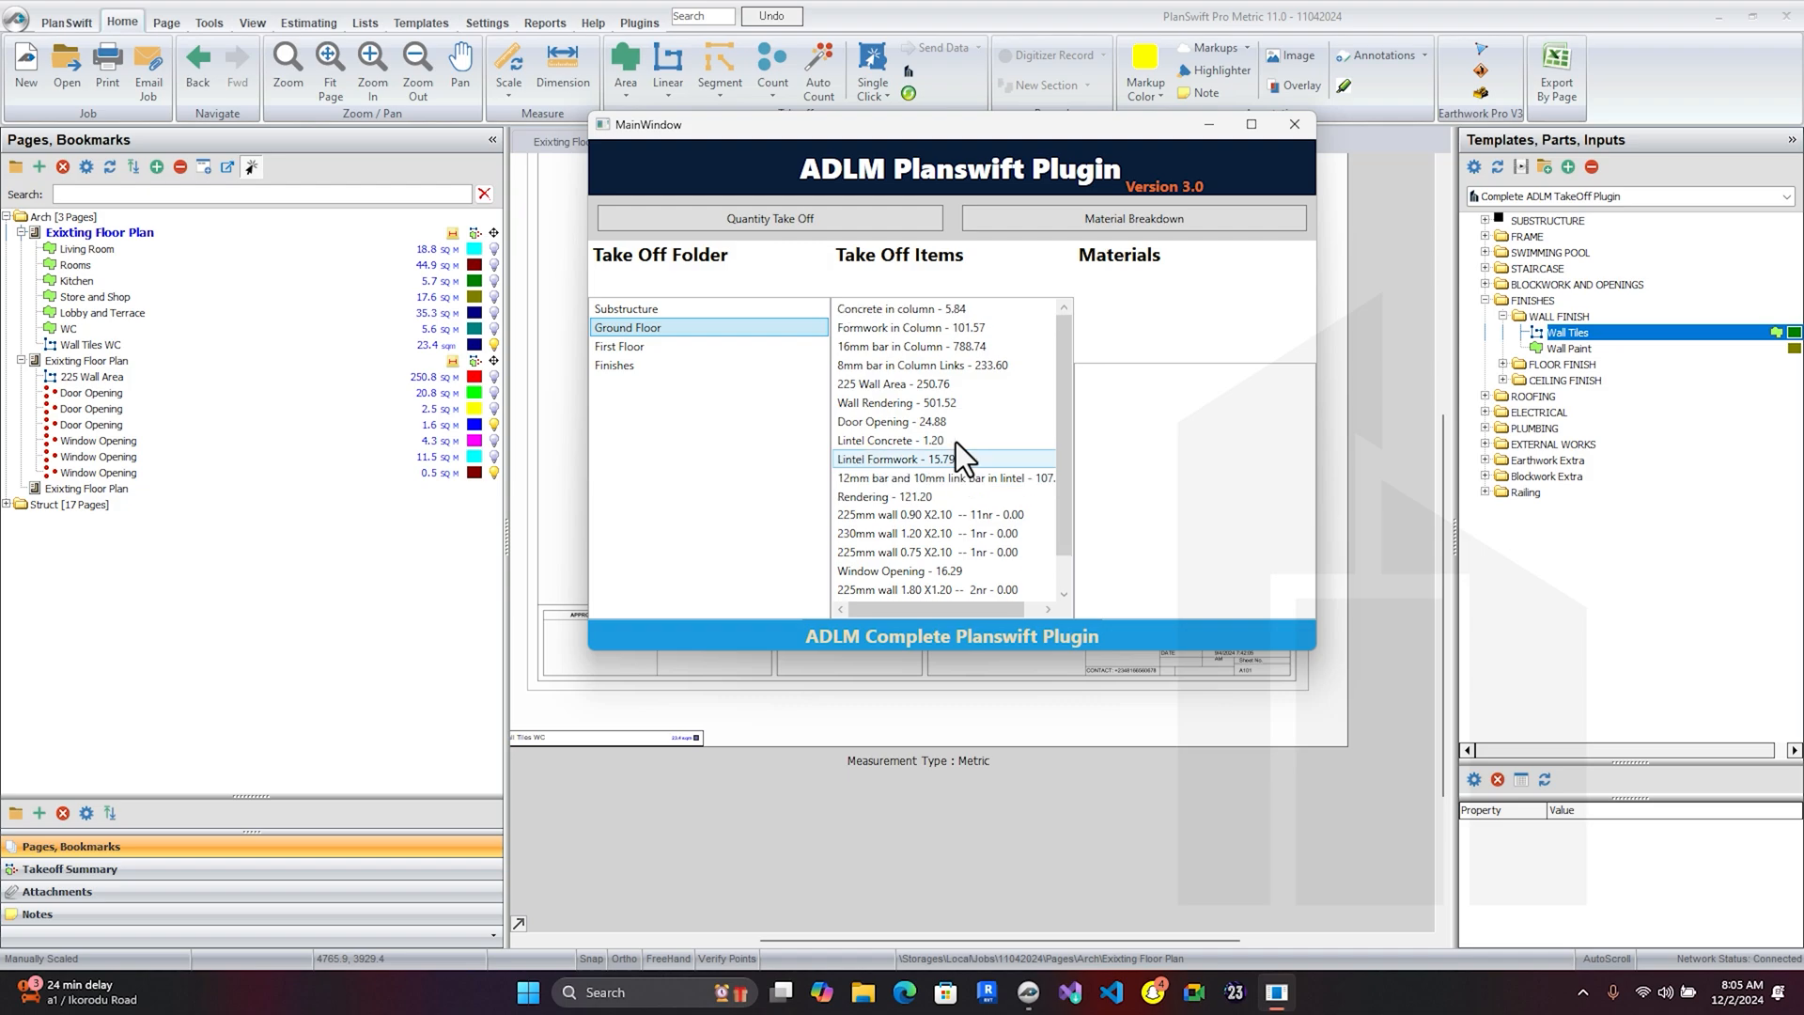
left_click(925, 385)
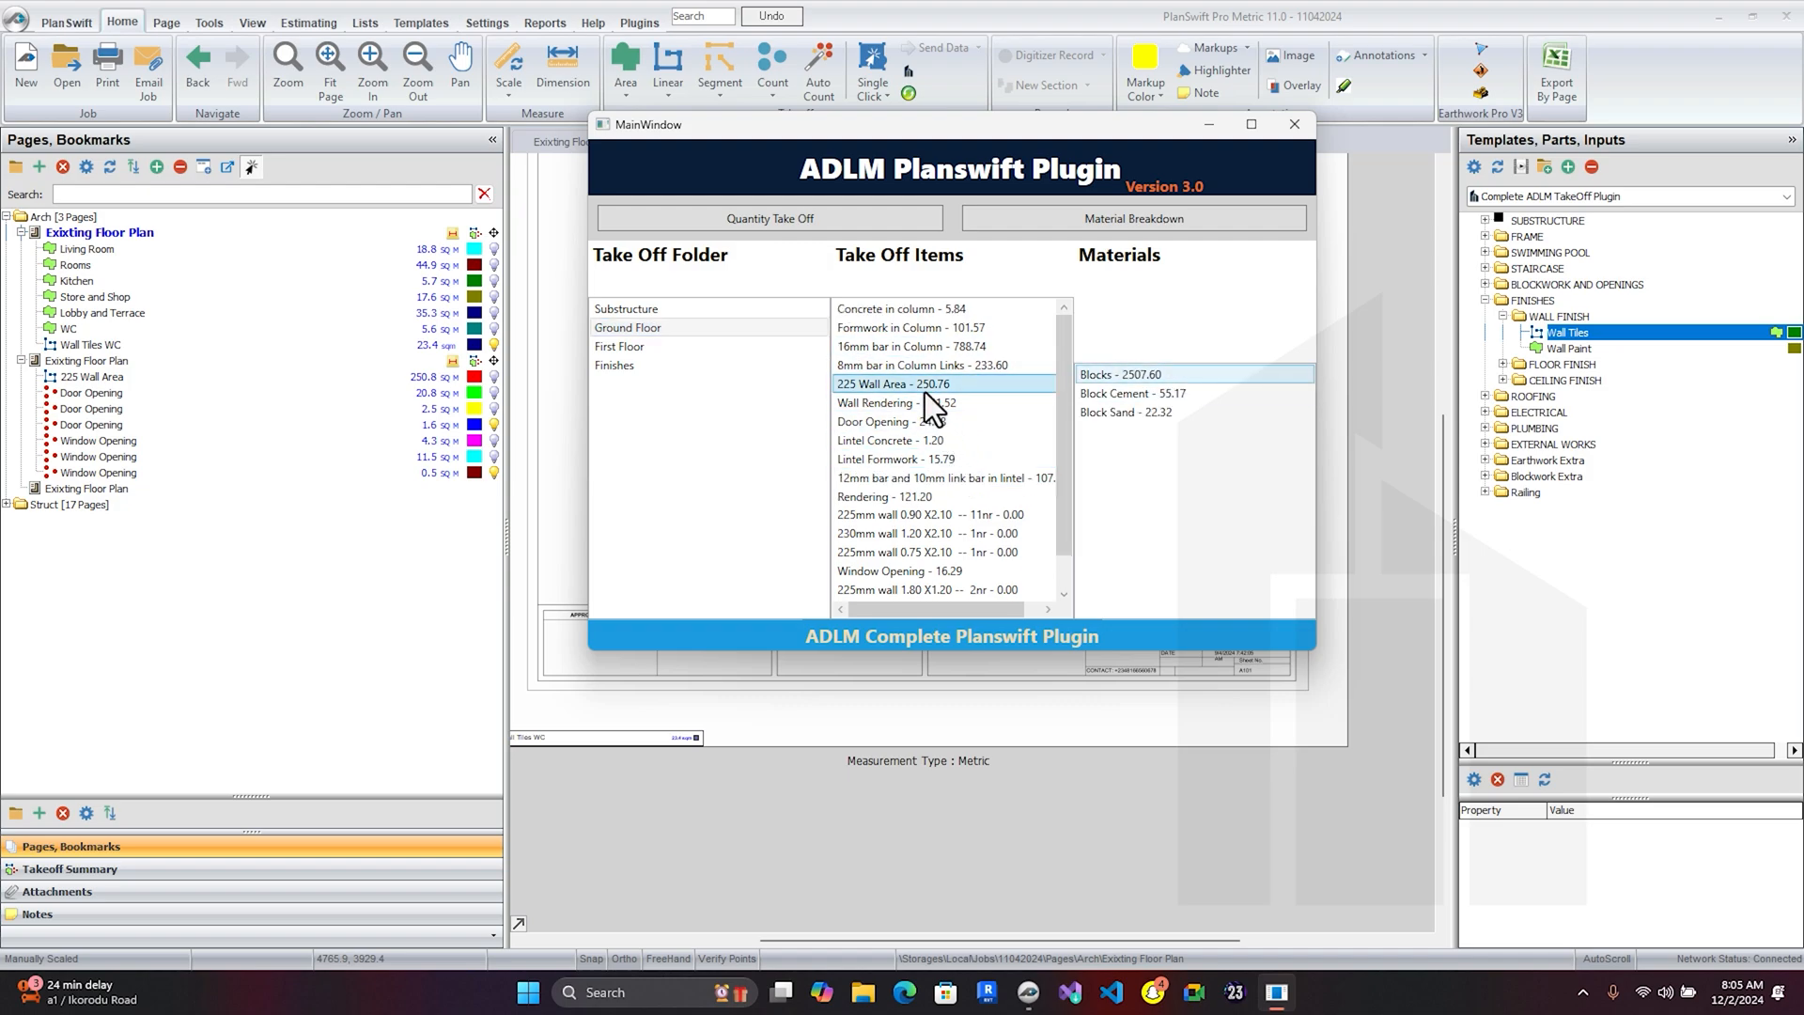
left_click(1150, 393)
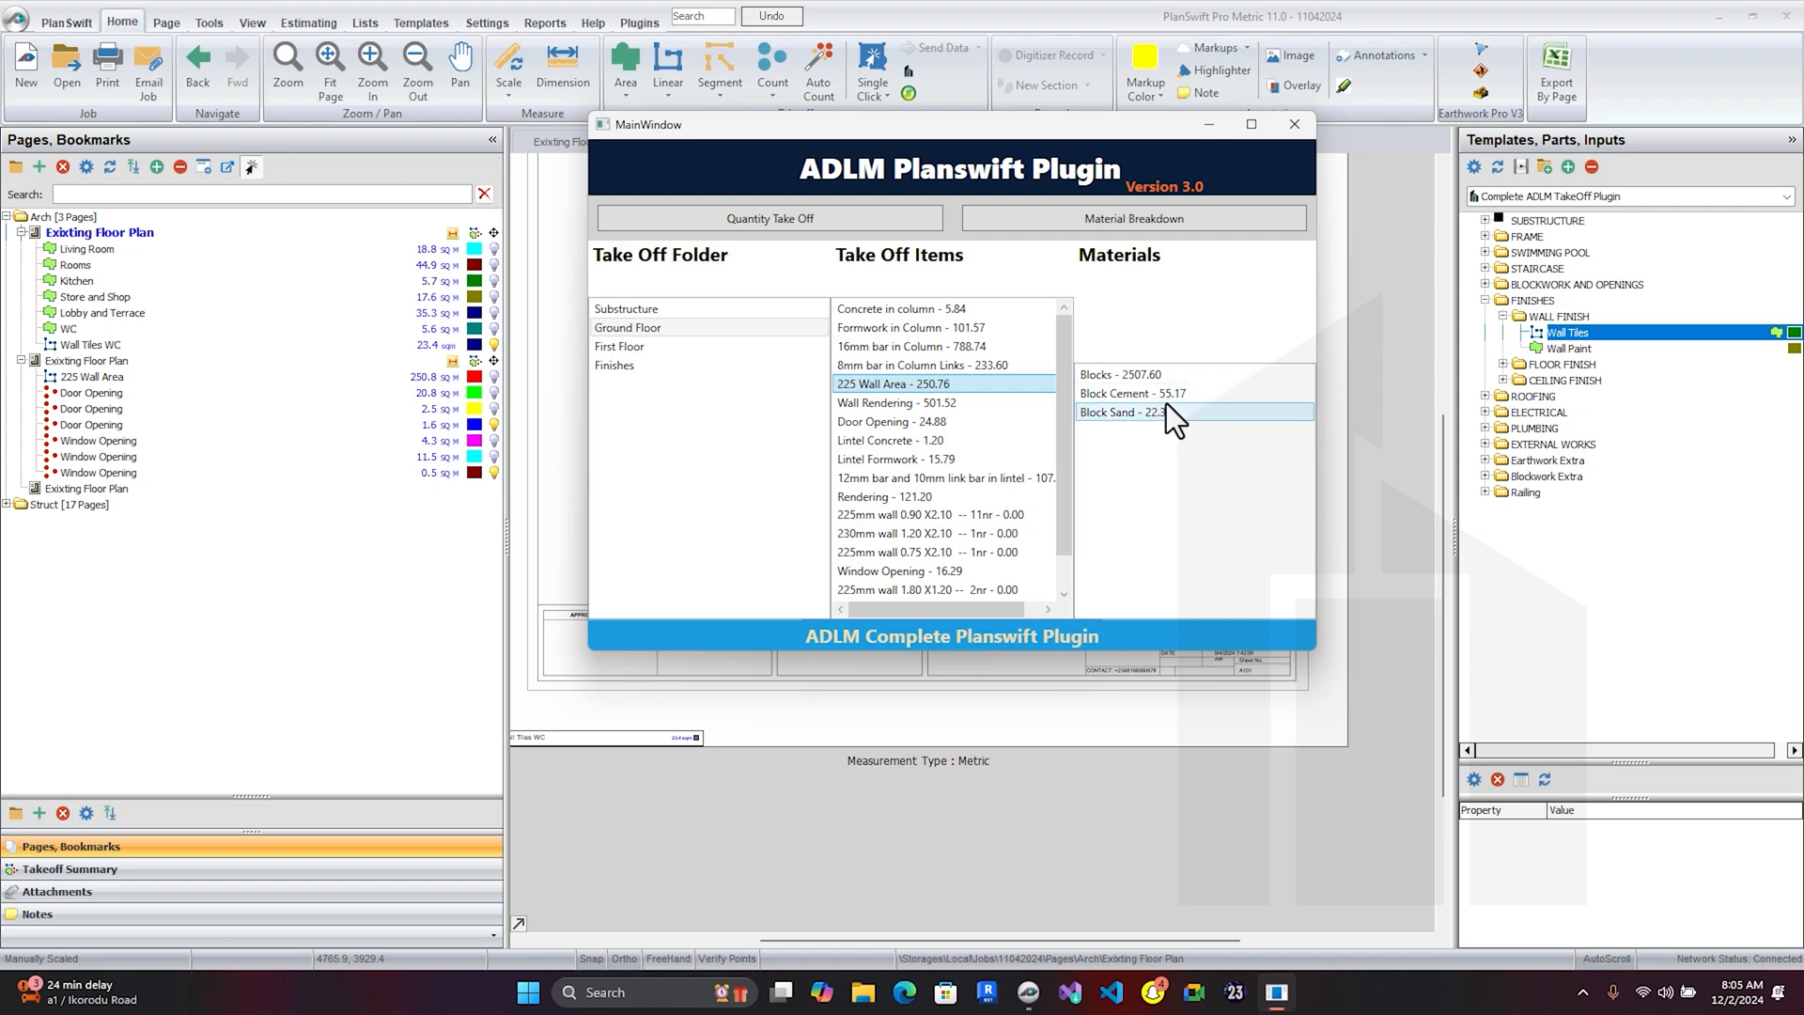
left_click(1163, 420)
- Calculate the cement, sand and granite for the ground floor's Lintel Concrete and show the Lintel Formwork materials
left_click(984, 444)
left_click(1146, 339)
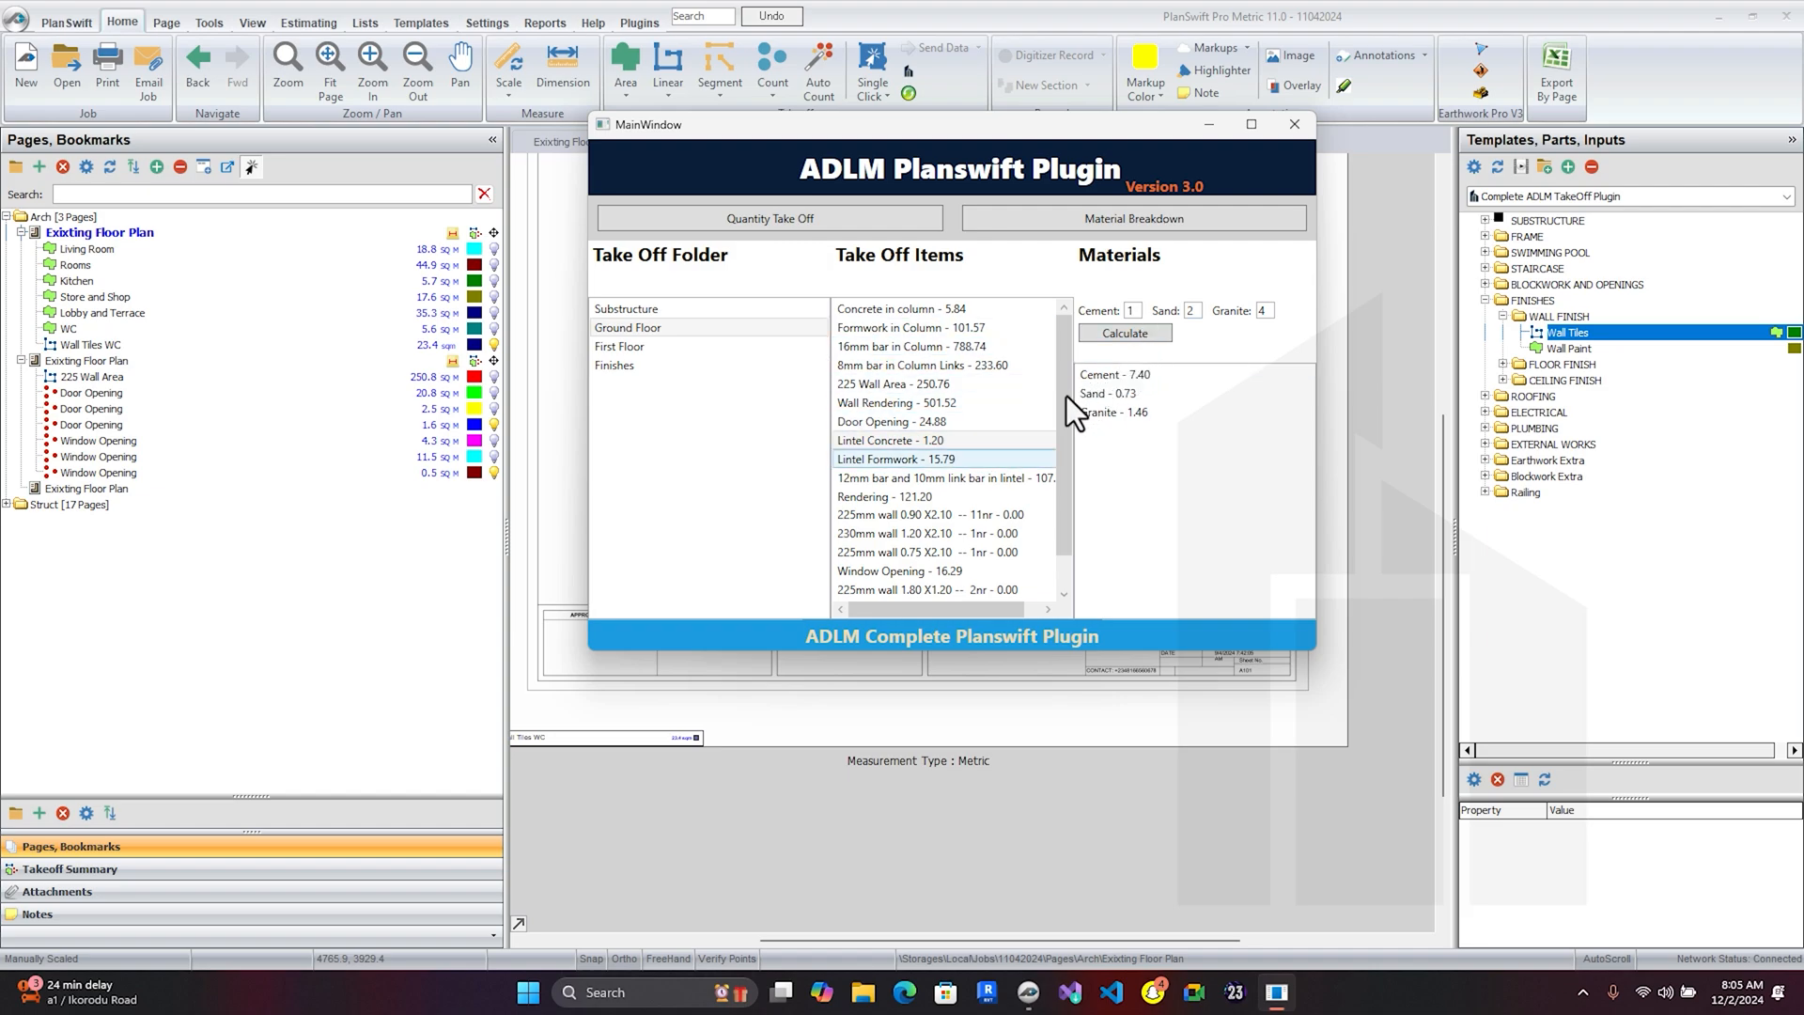
left_click(971, 461)
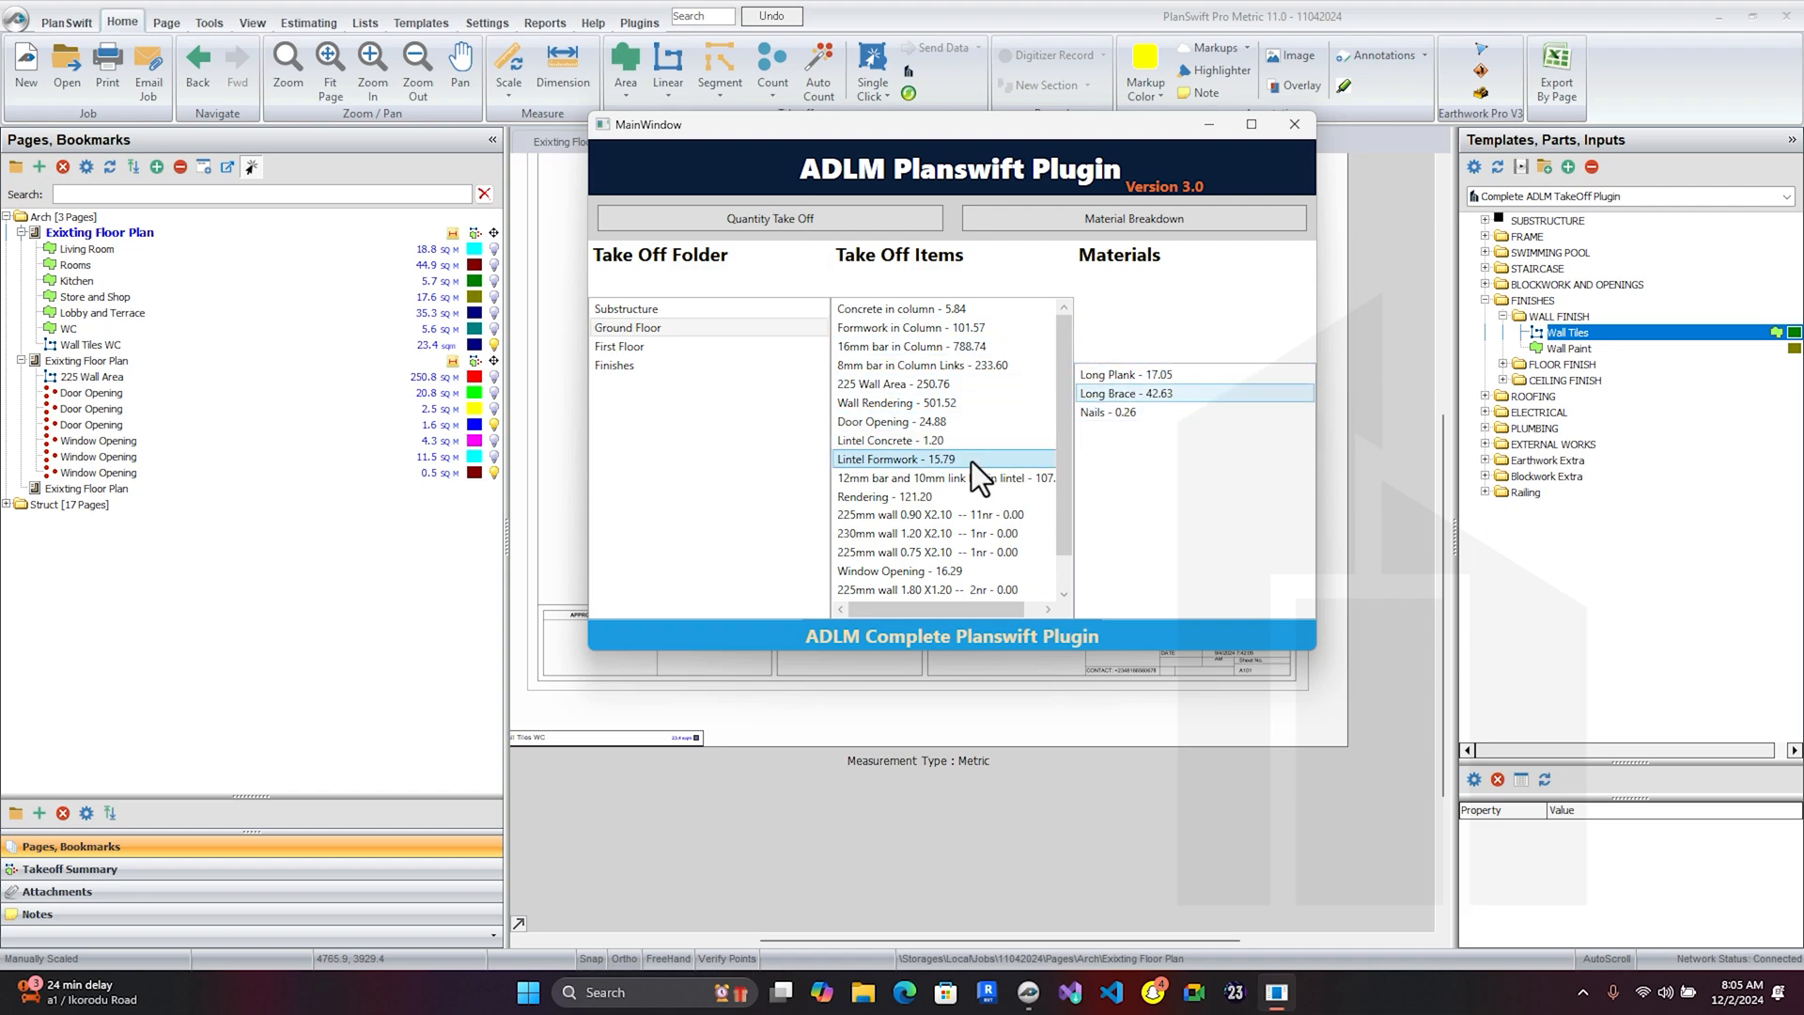
scroll(958, 504, "down", 1)
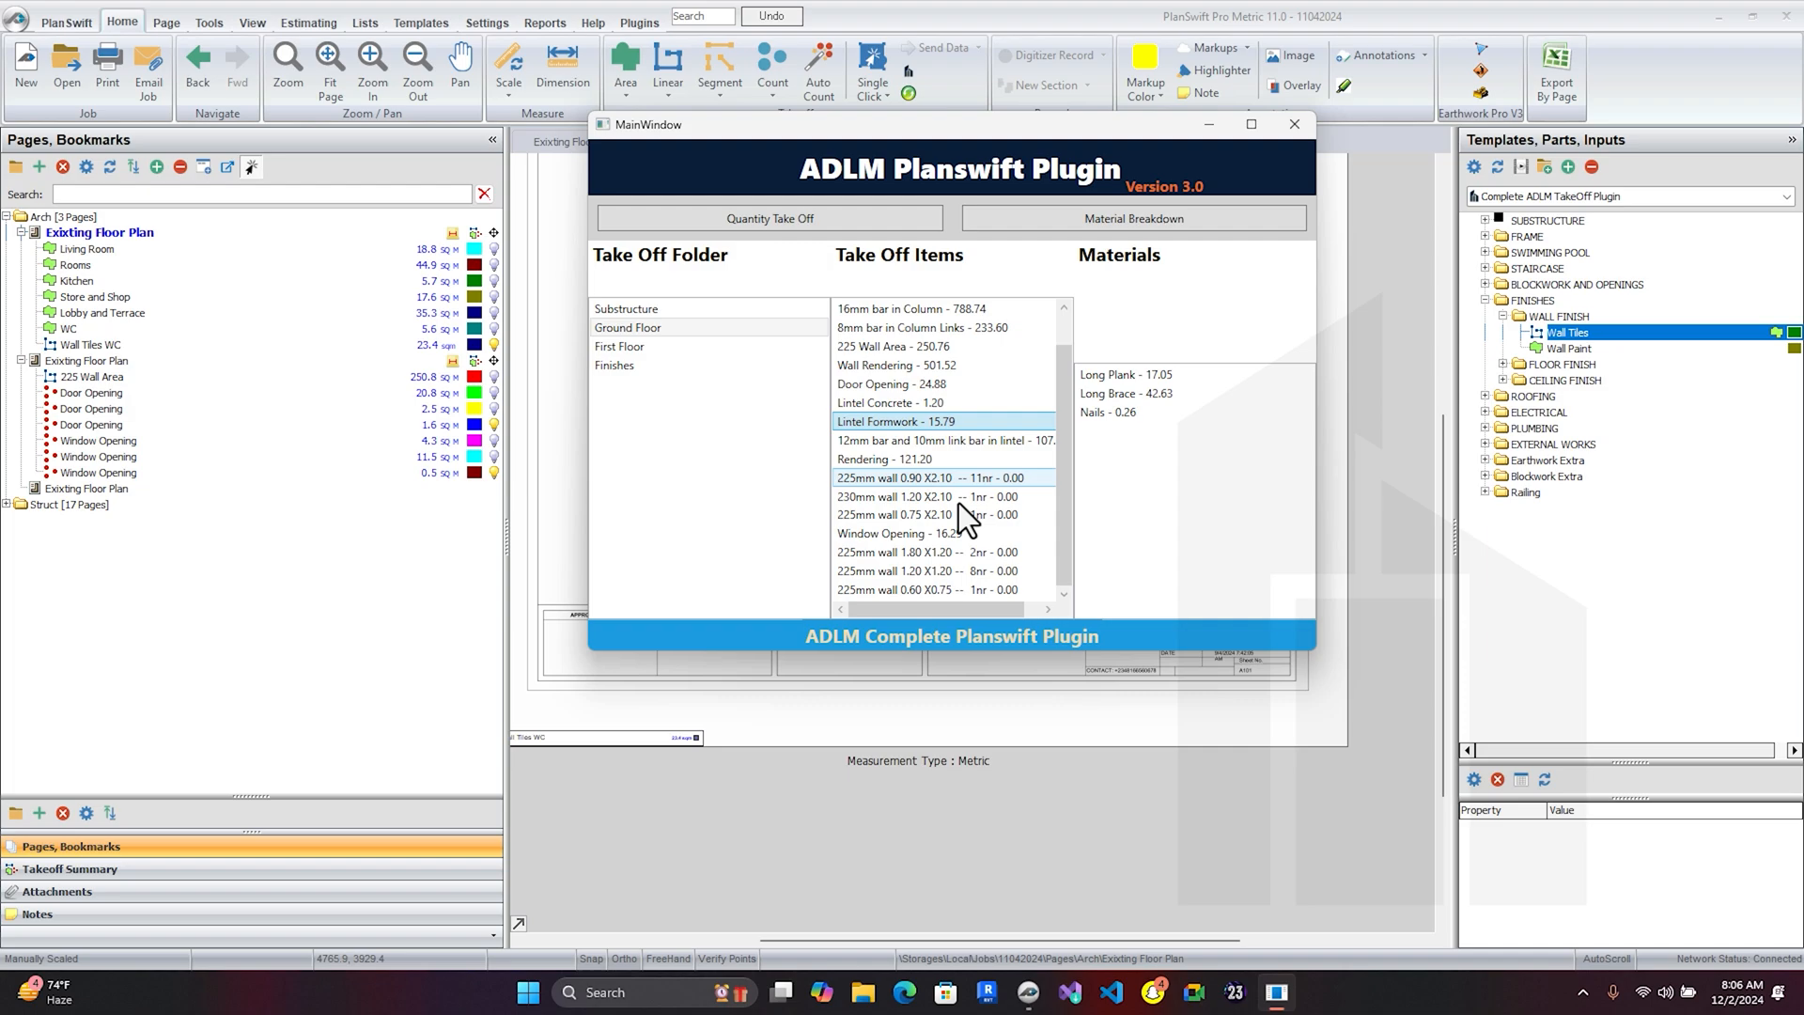
scroll(995, 572, "up", 1)
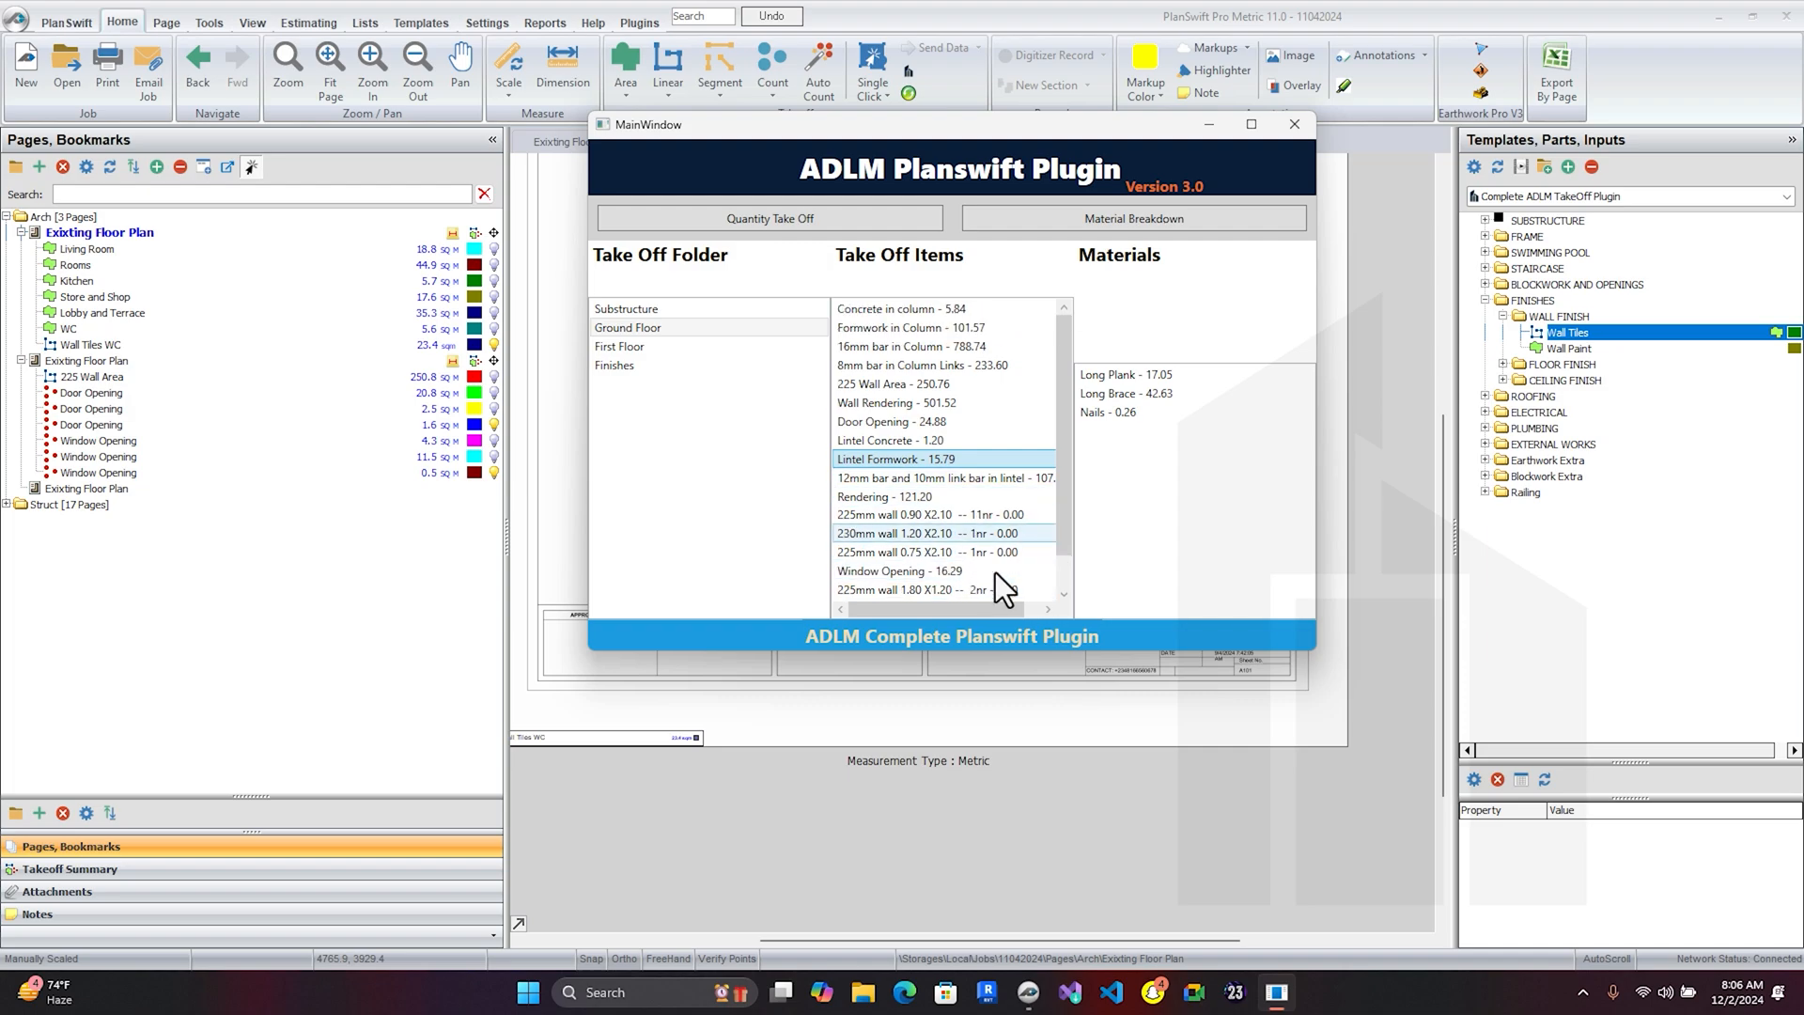
- Return to the quantity takeoff and show the breakdown of the Ground Floor's Door Opening item
left_click(788, 223)
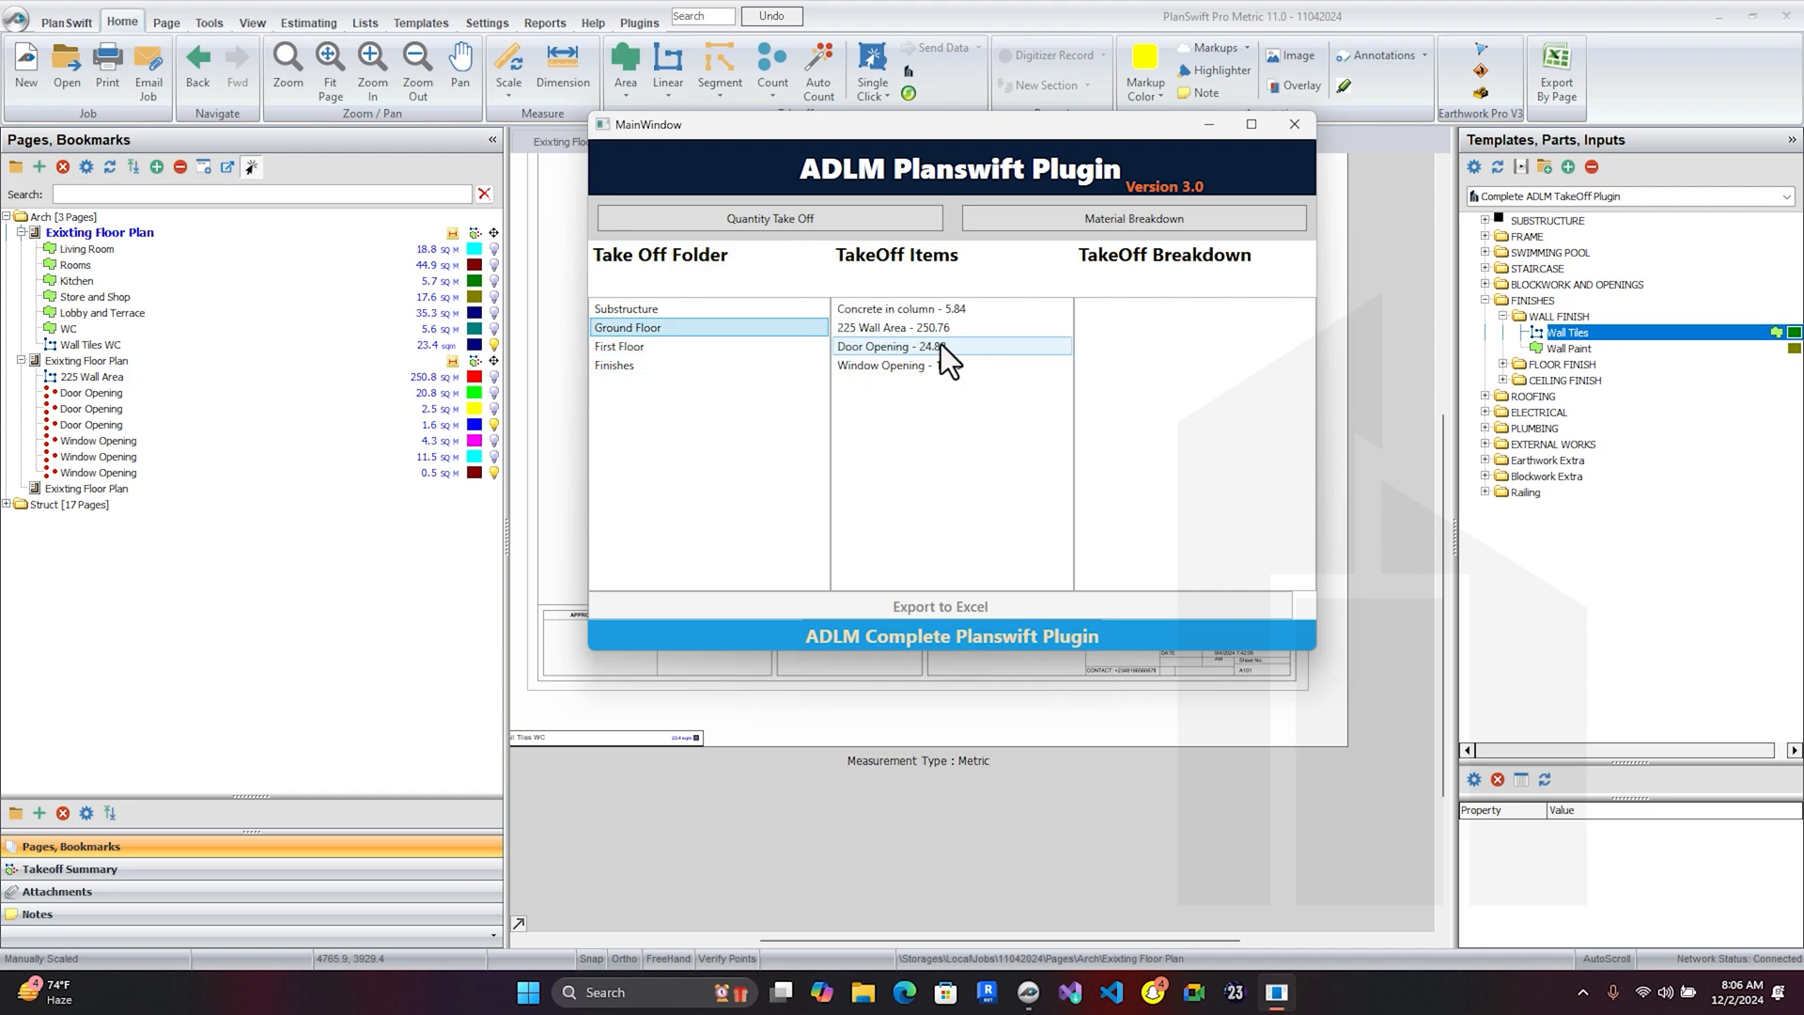
left_click(946, 345)
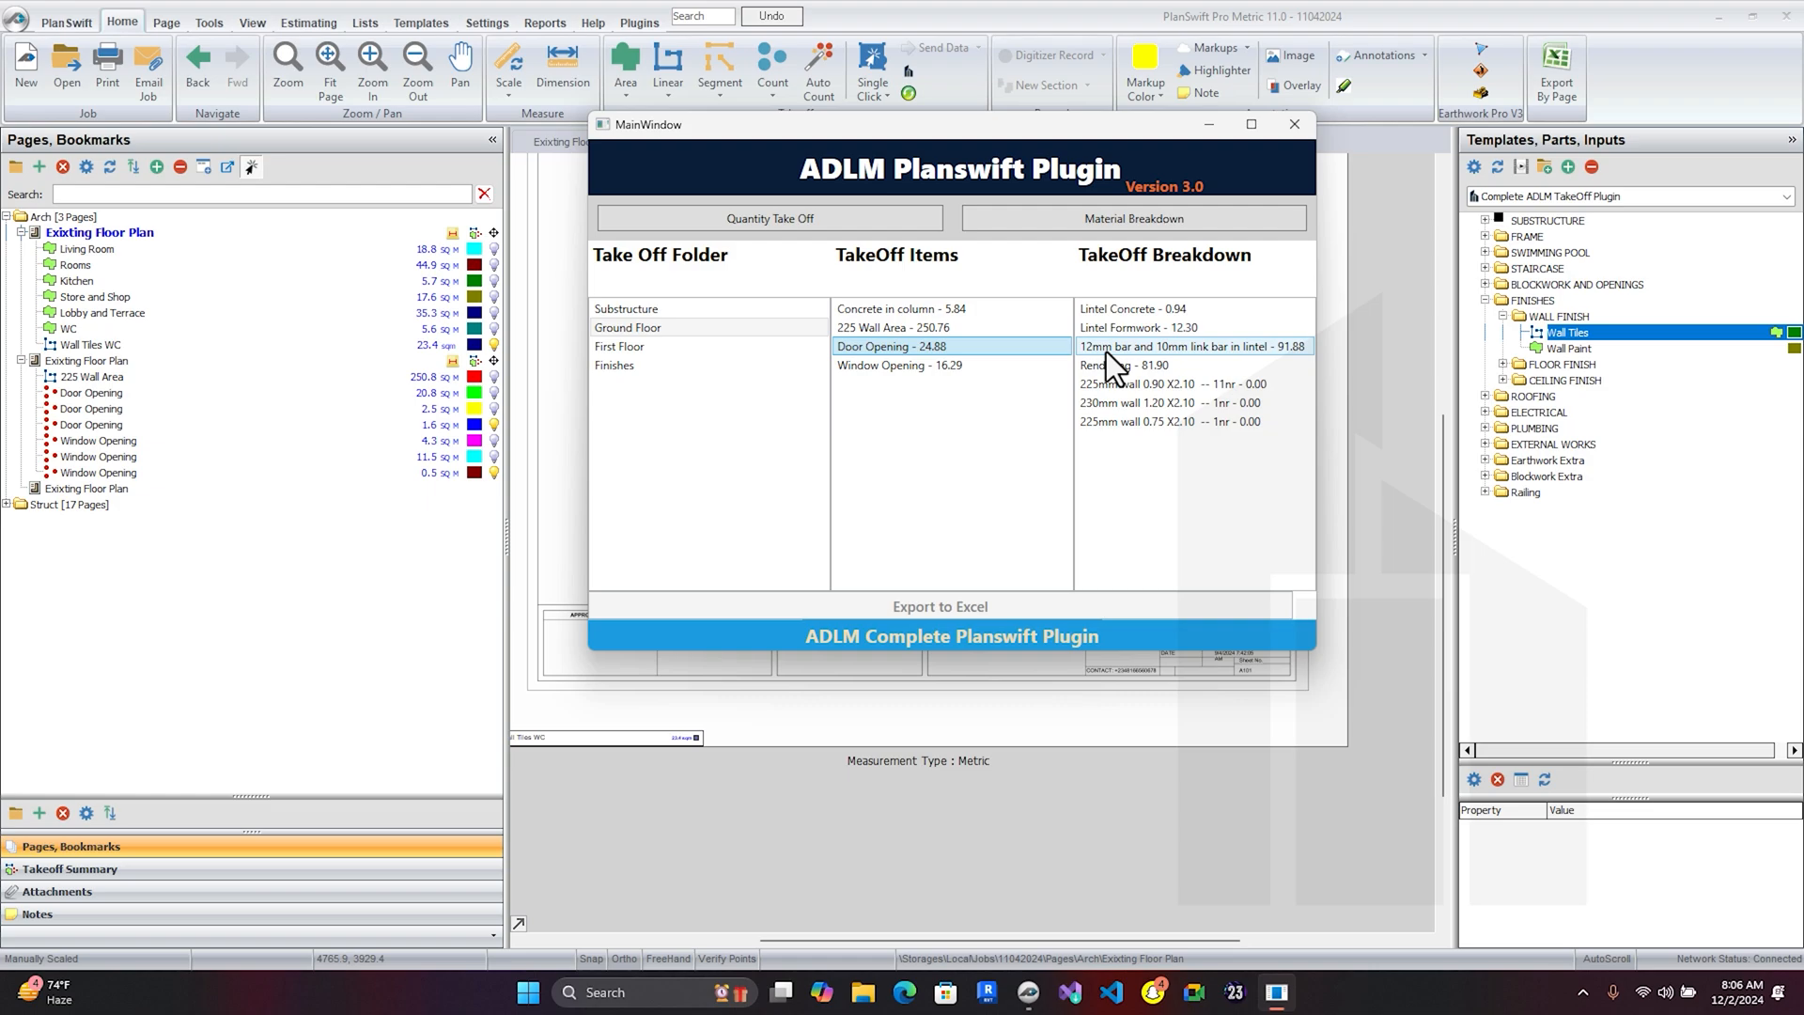